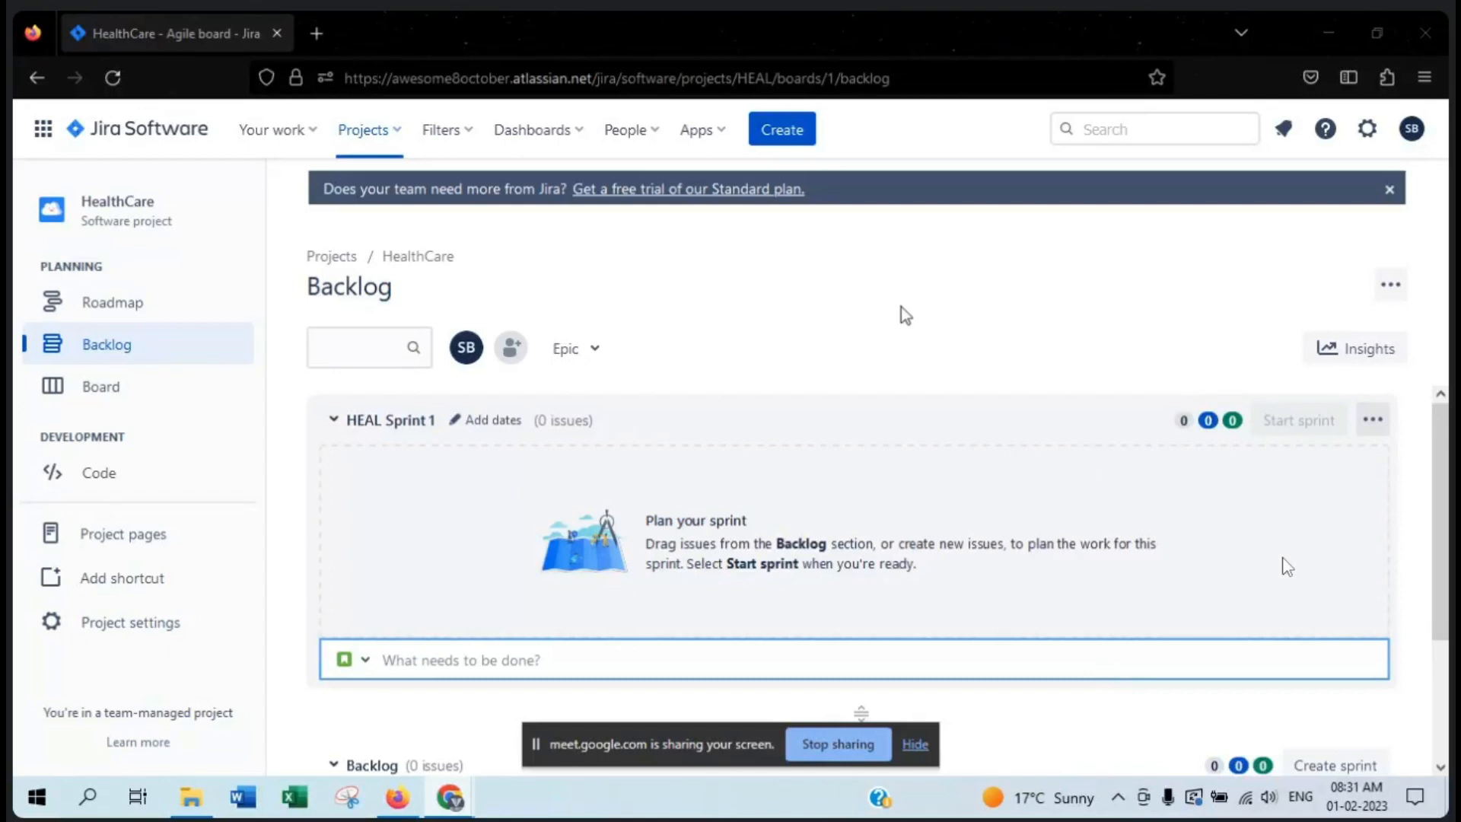
- Dismiss the Standard plan trial banner and open the form for inviting people to Jira
{"action": "left_click", "coordinate": [1389, 189]}
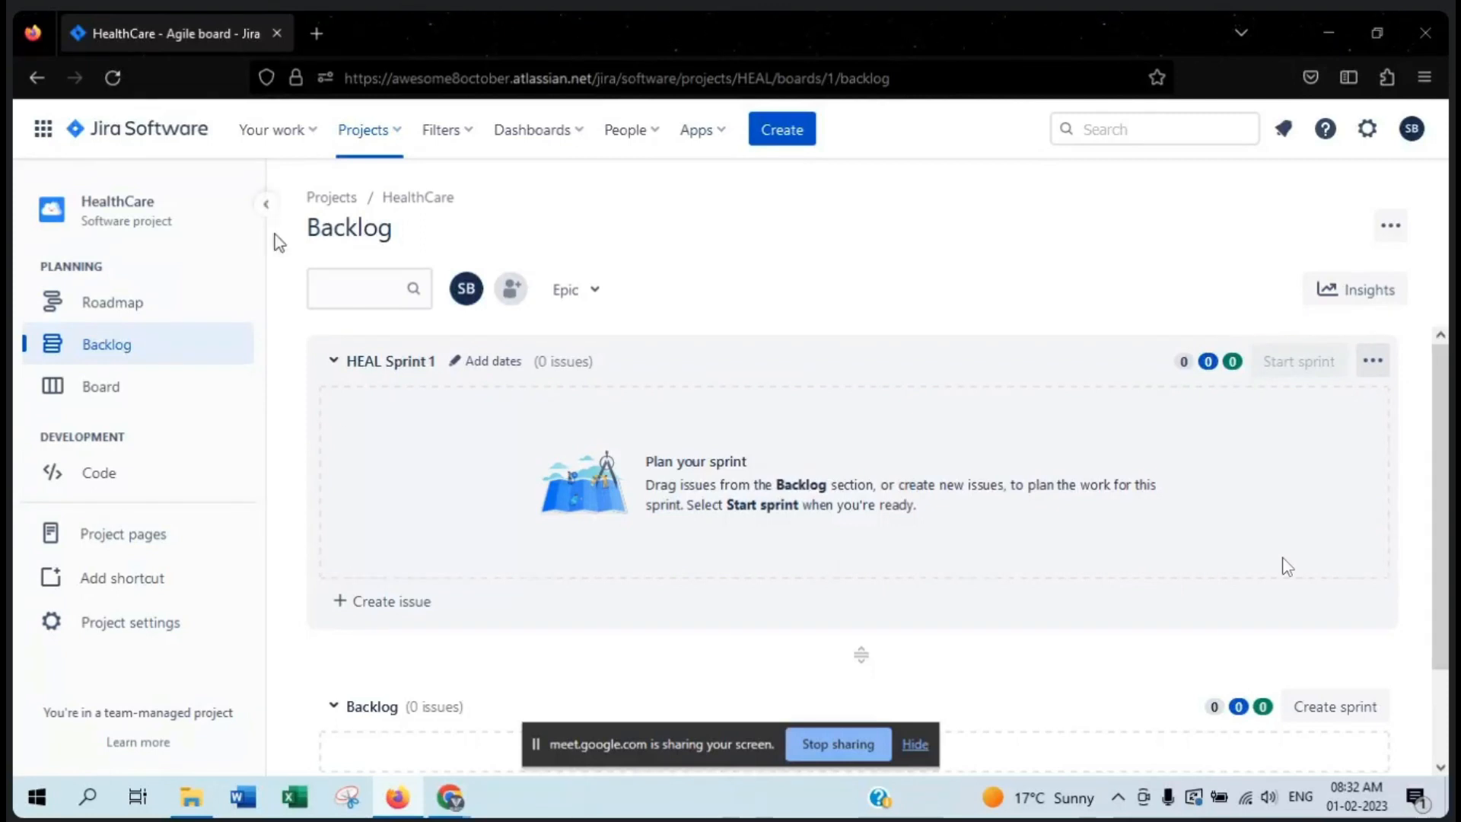
{"action": "left_click", "coordinate": [656, 134]}
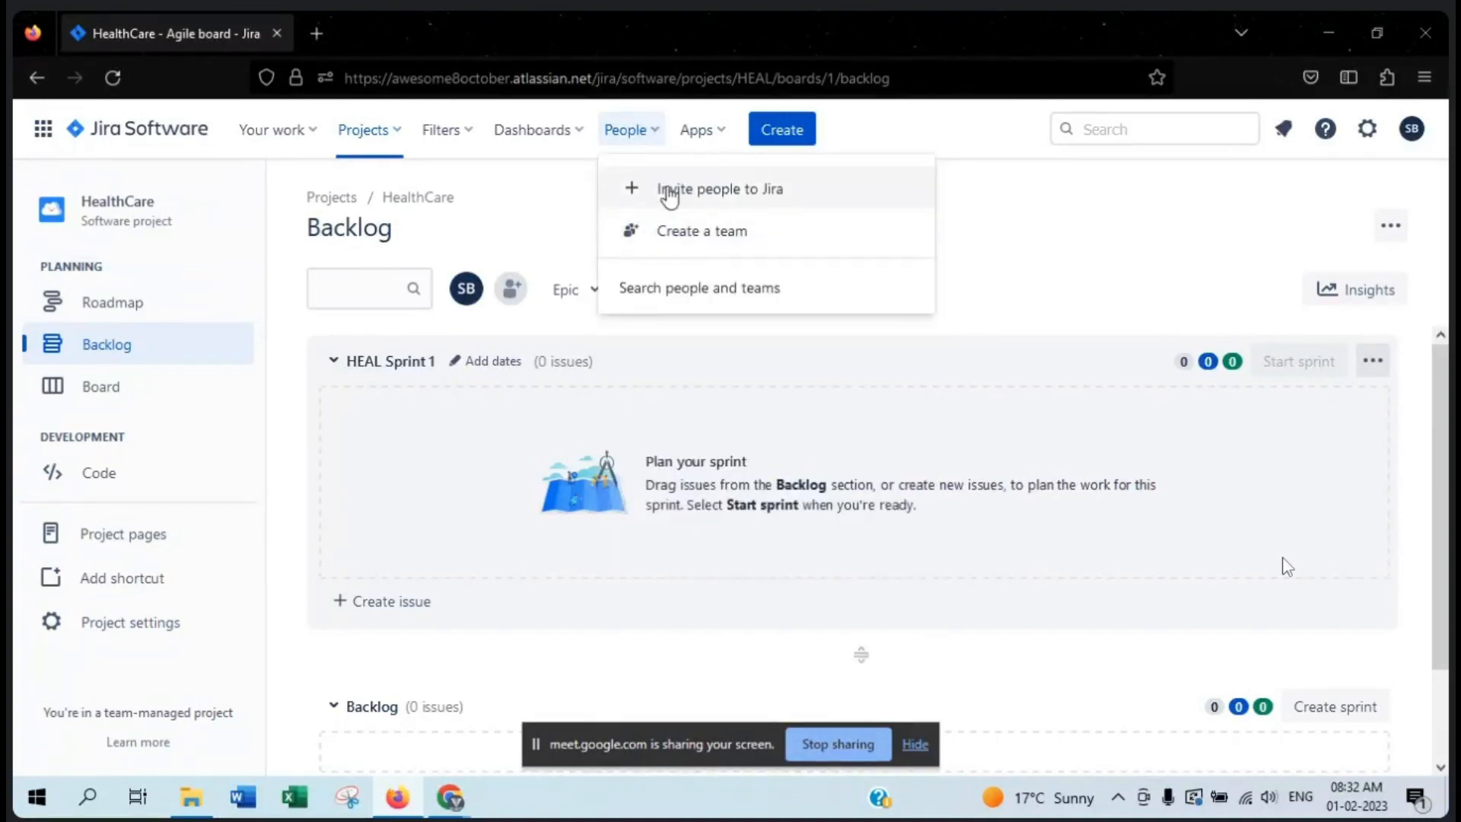
{"action": "left_click", "coordinate": [795, 202]}
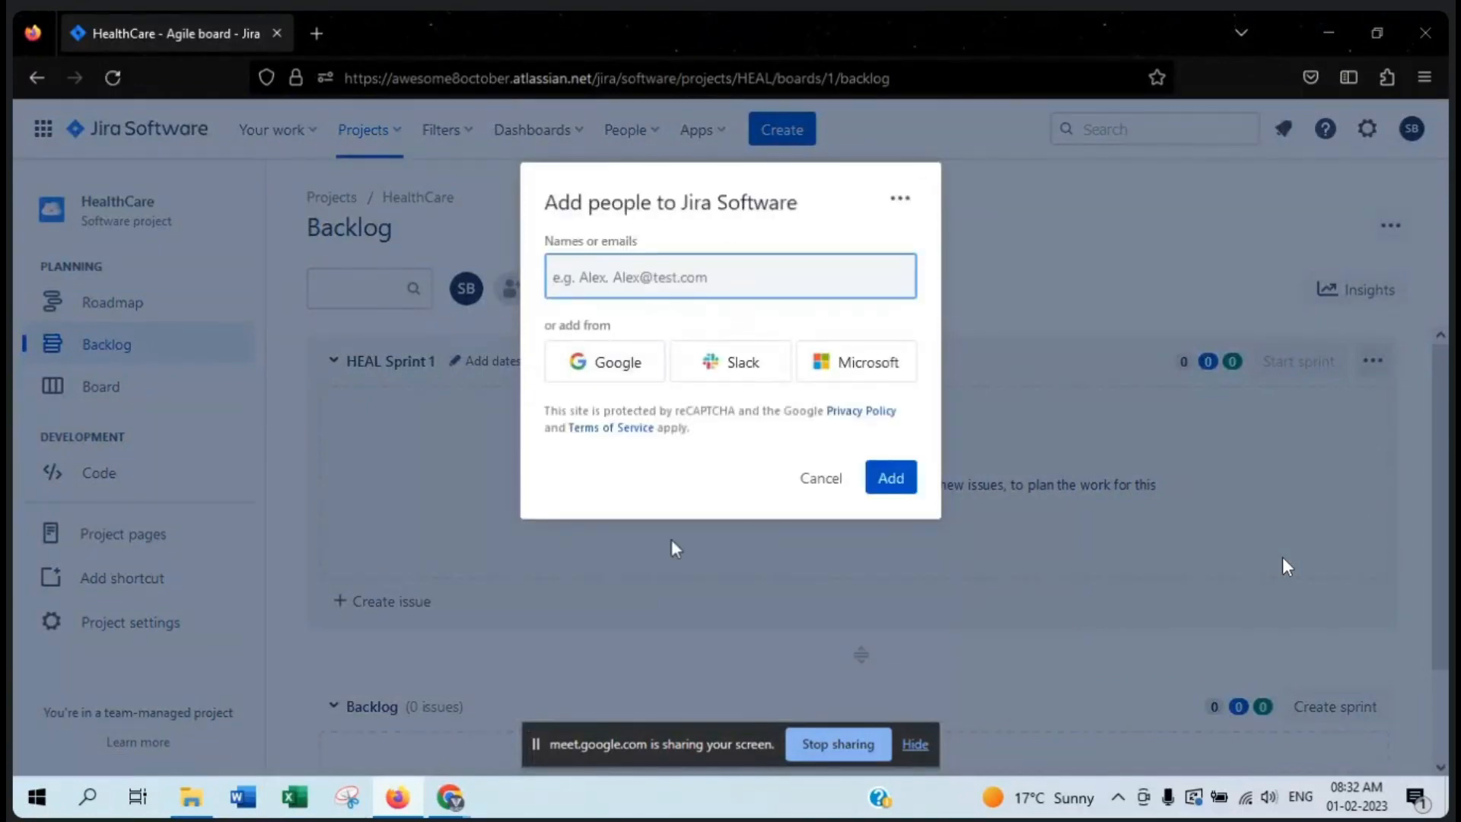
{"action": "left_click", "coordinate": [1286, 567]}
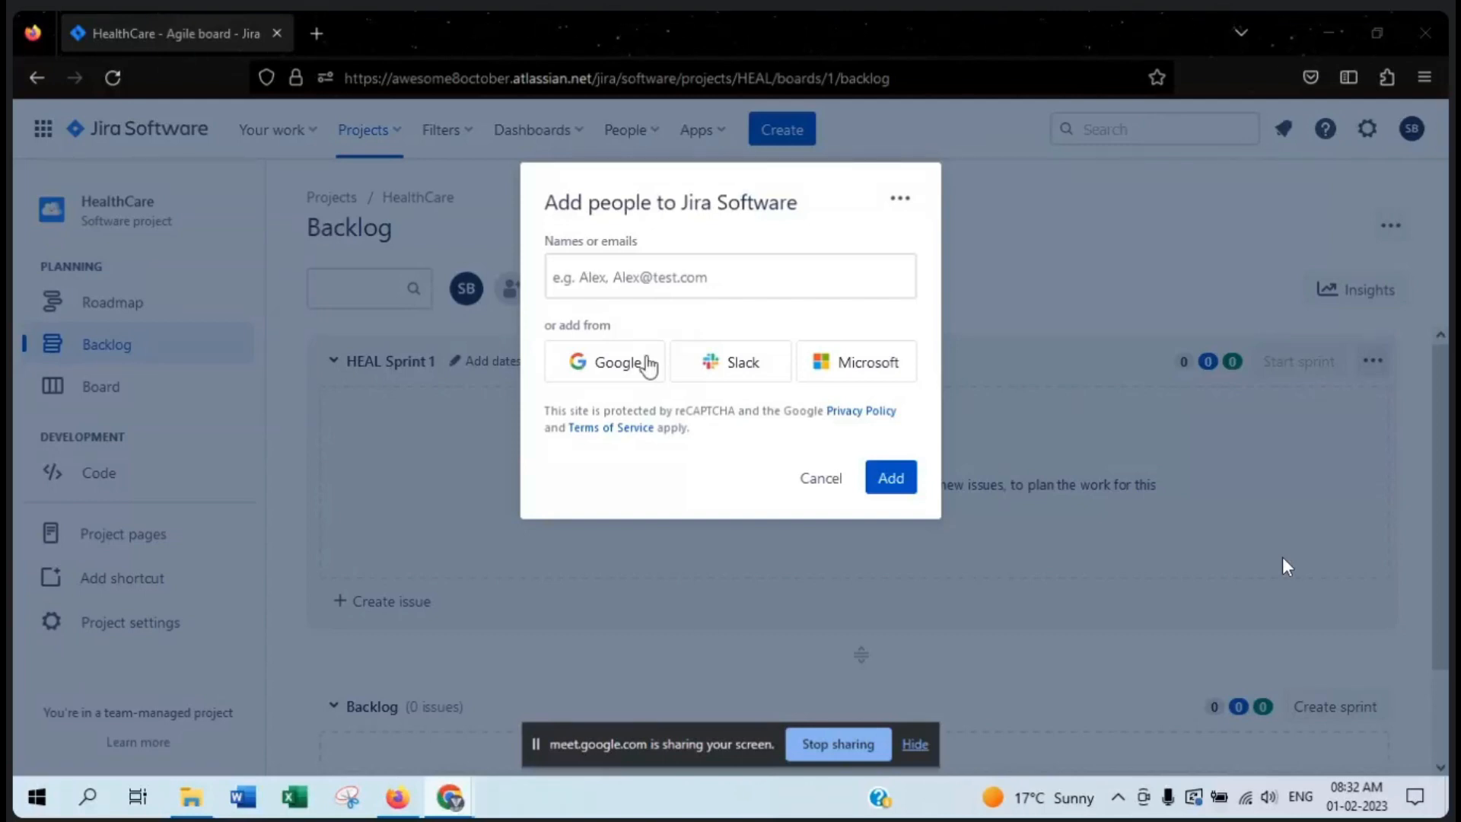
- Enter the e-mail addresses of three people and add them to Jira Software
{"action": "left_click", "coordinate": [701, 283]}
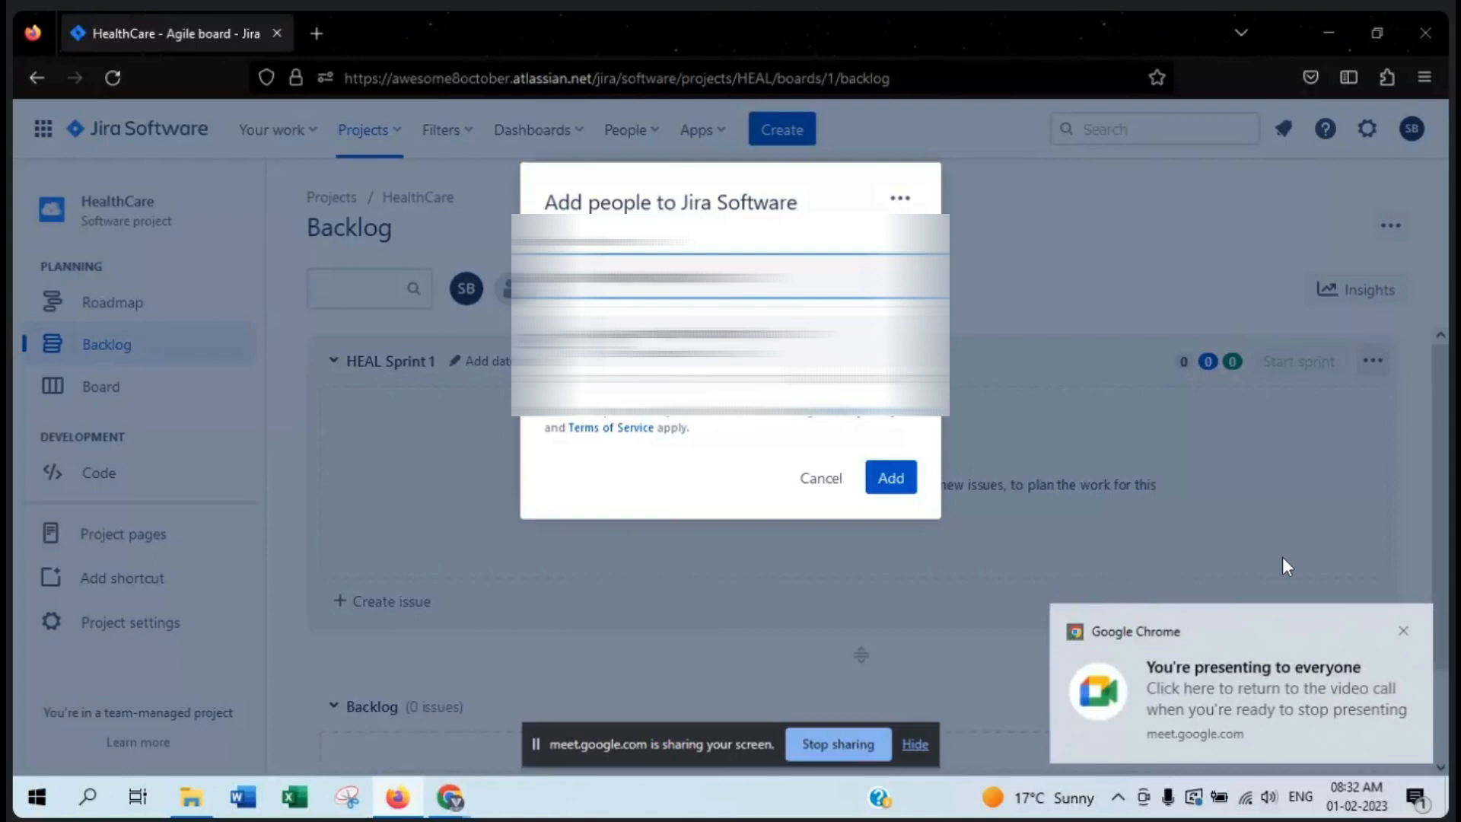
{"action": "key", "text": "Return"}
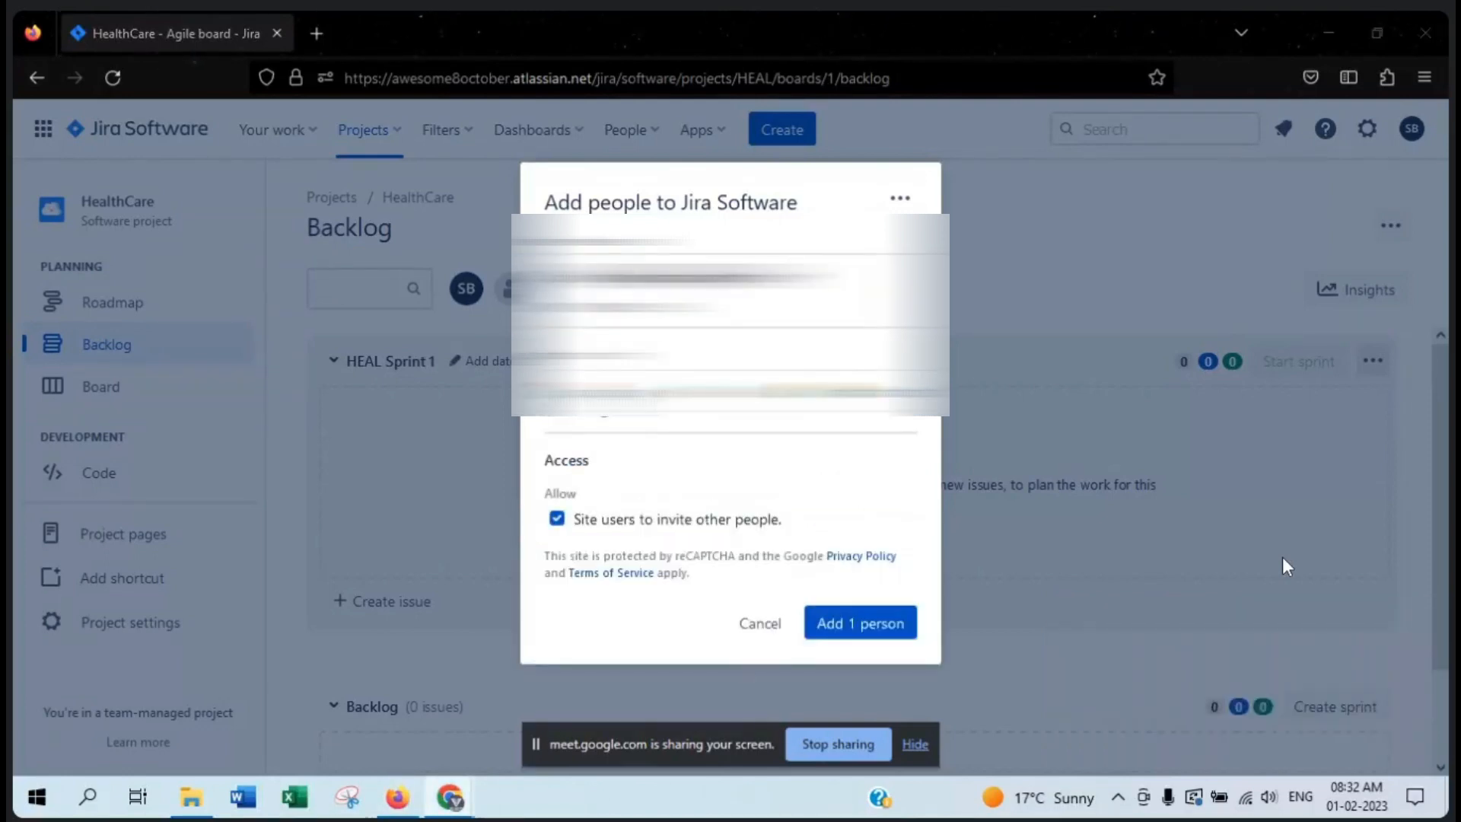
{"action": "key", "text": "ctrl+v"}
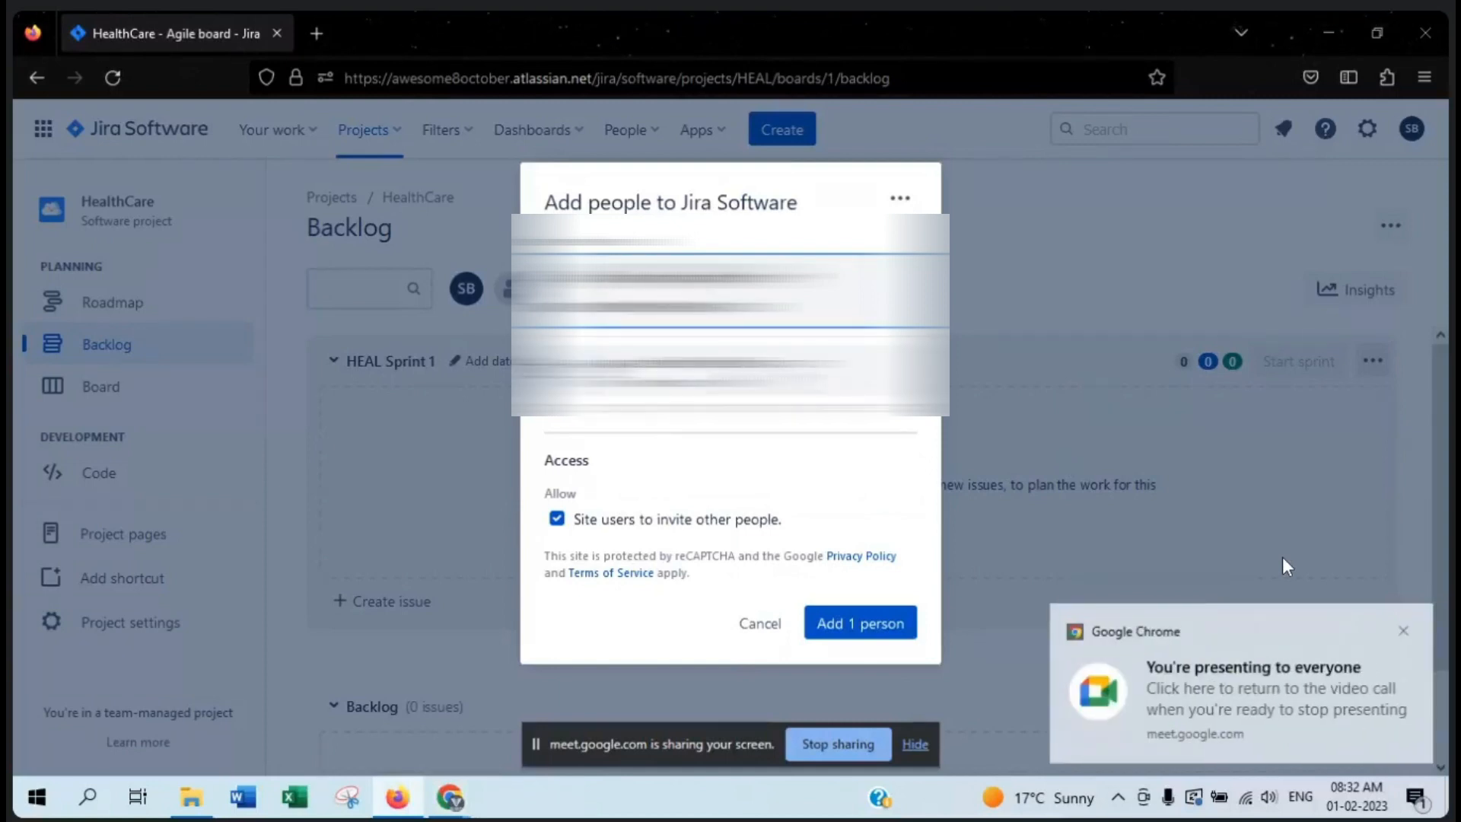
{"action": "key", "text": "Return"}
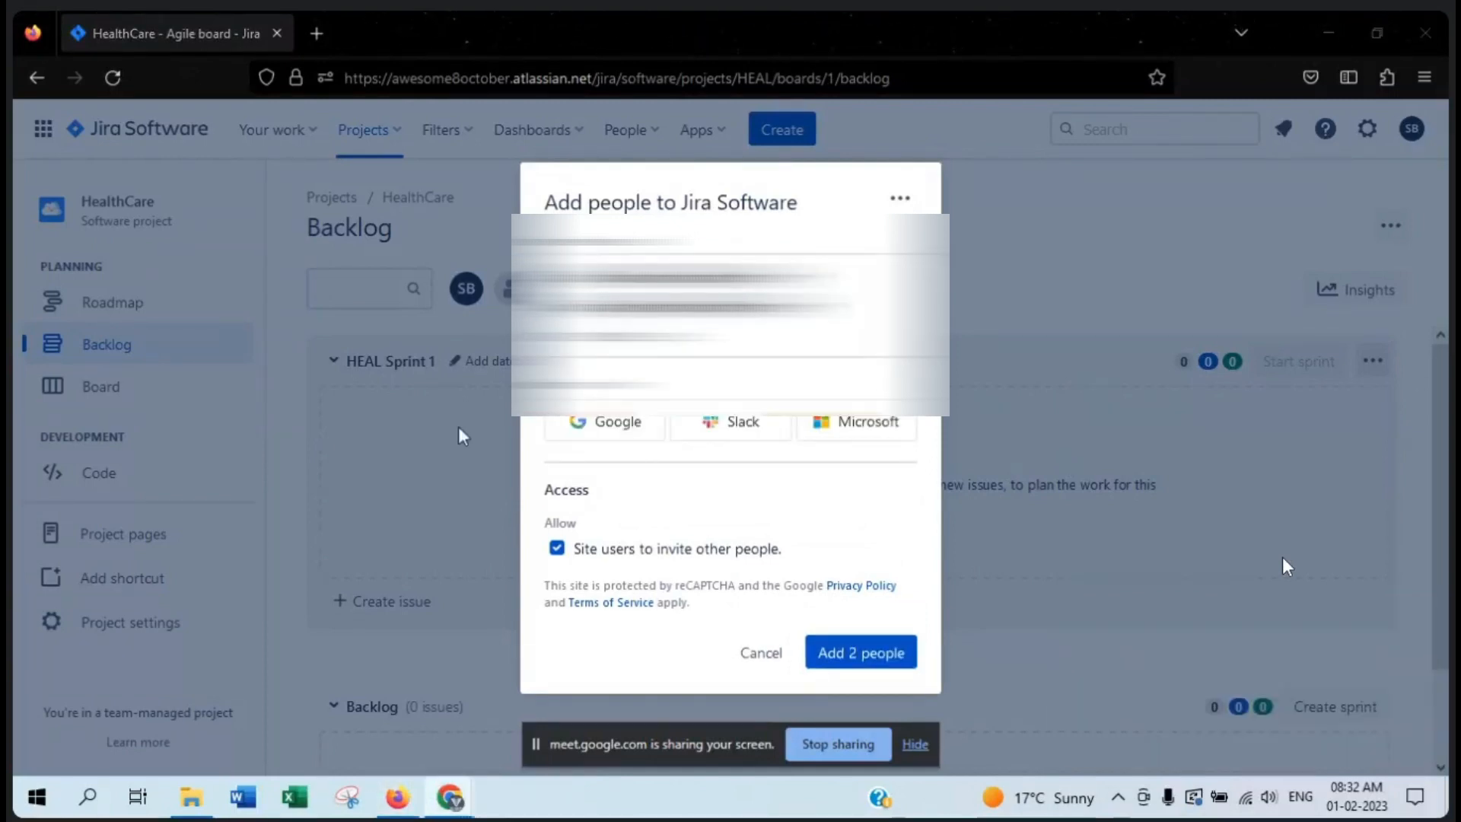
{"action": "key", "text": "ctrl+v"}
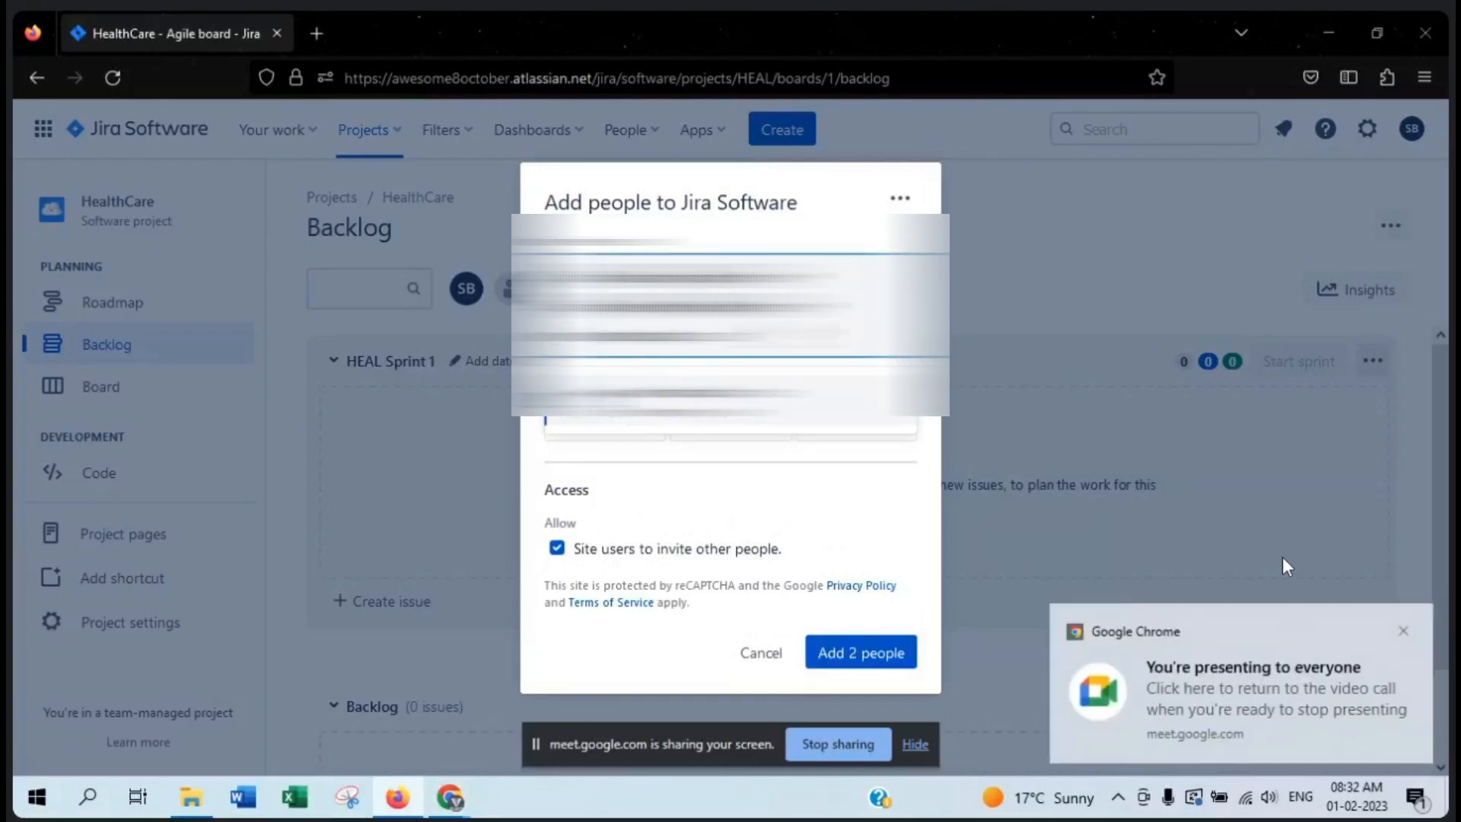
{"action": "key", "text": "Return"}
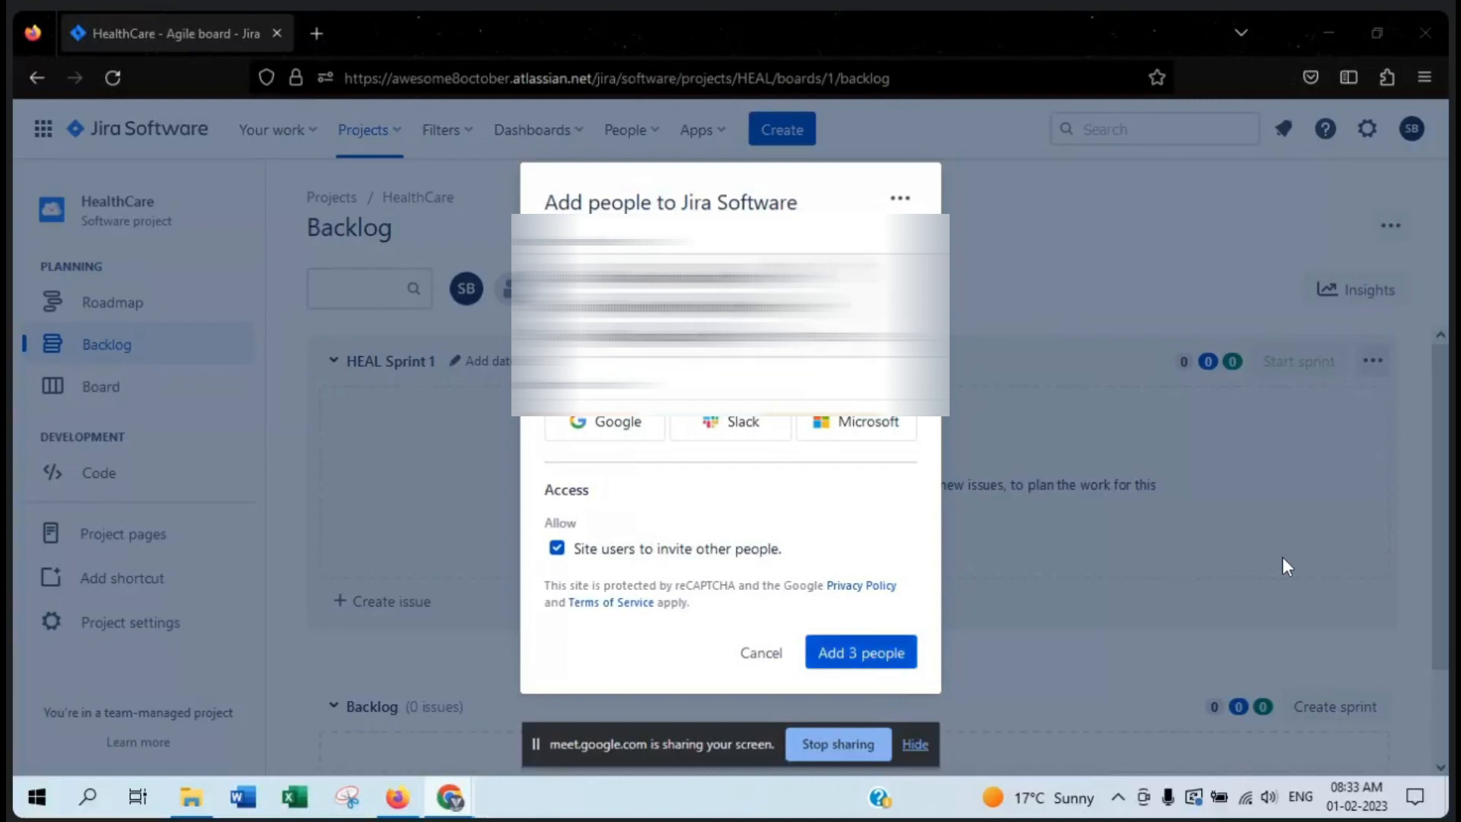
{"action": "left_click", "coordinate": [872, 659]}
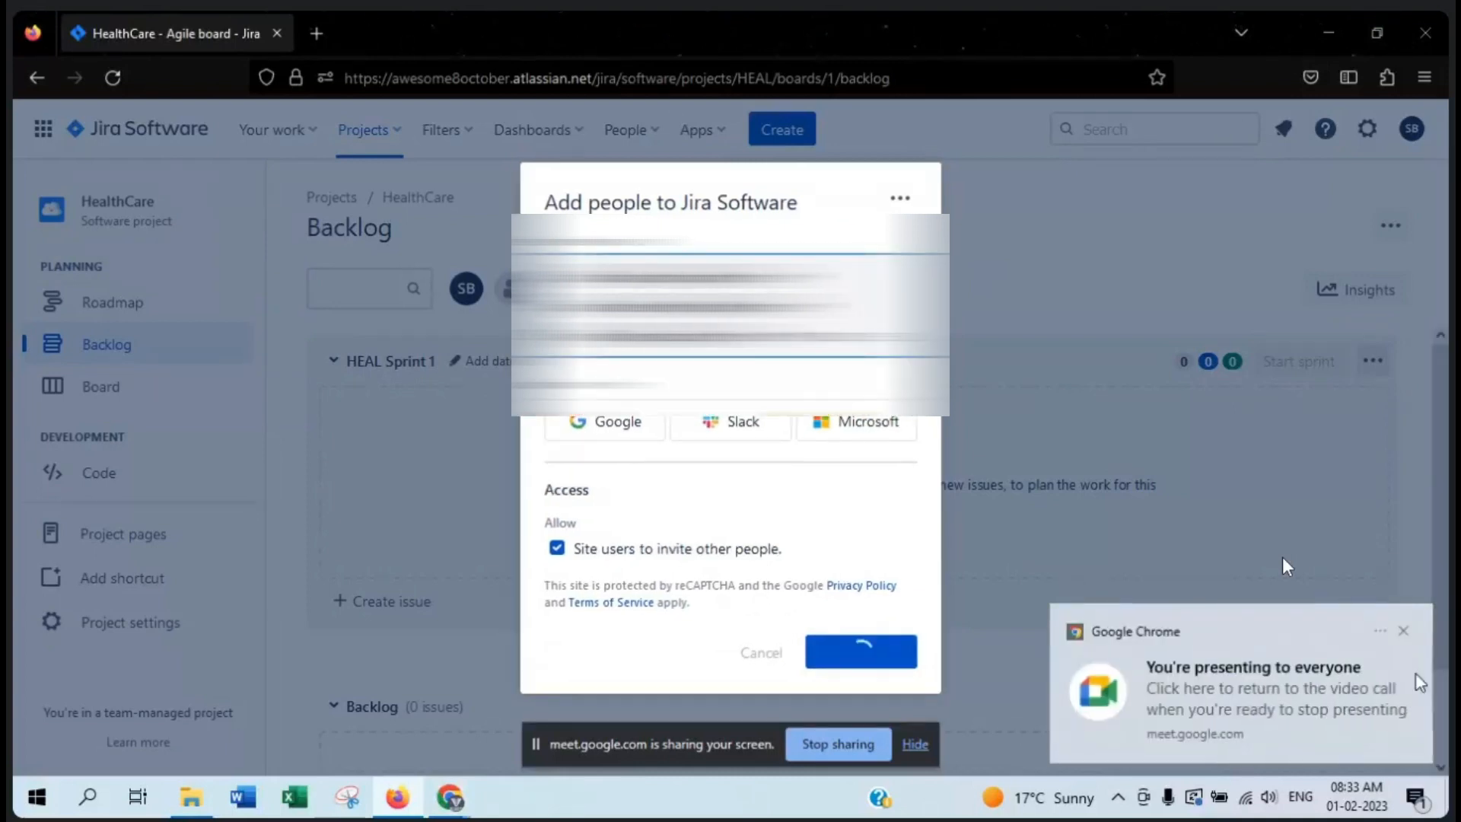
{"action": "left_click", "coordinate": [1406, 631]}
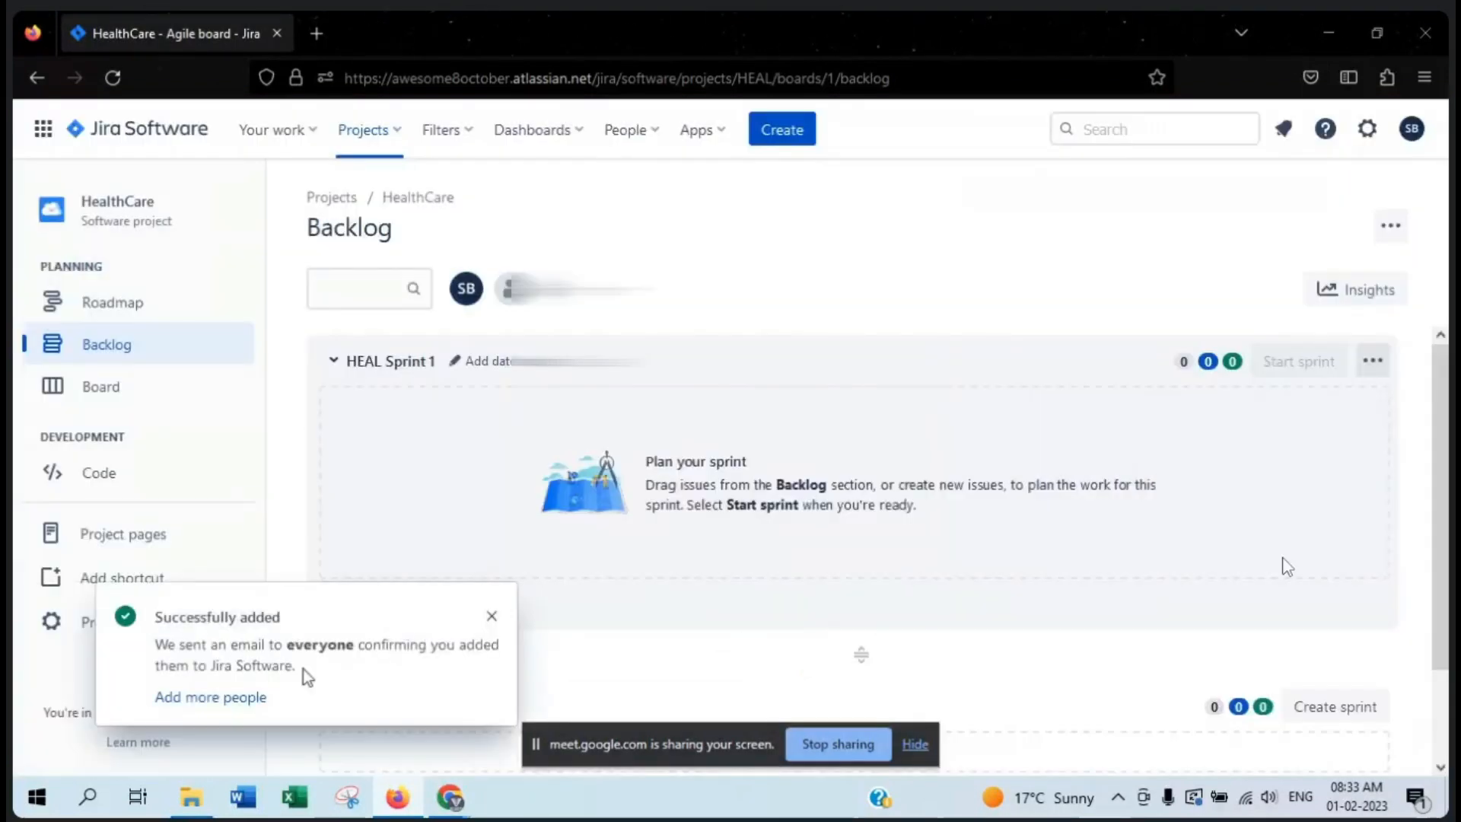
{"action": "left_click_drag", "start_coordinate": [156, 616], "coordinate": [311, 614]}
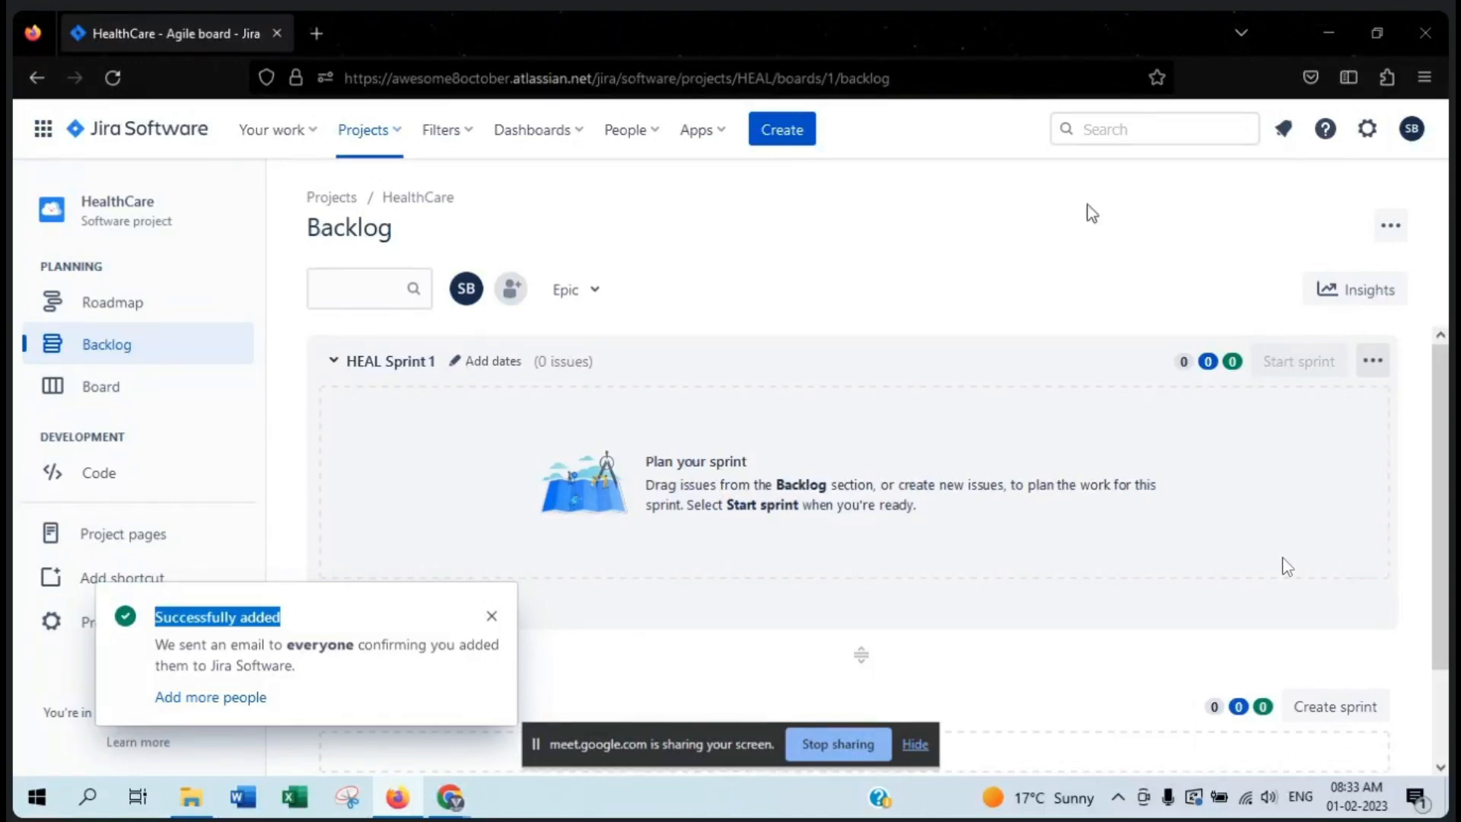
{"action": "left_click", "coordinate": [837, 743]}
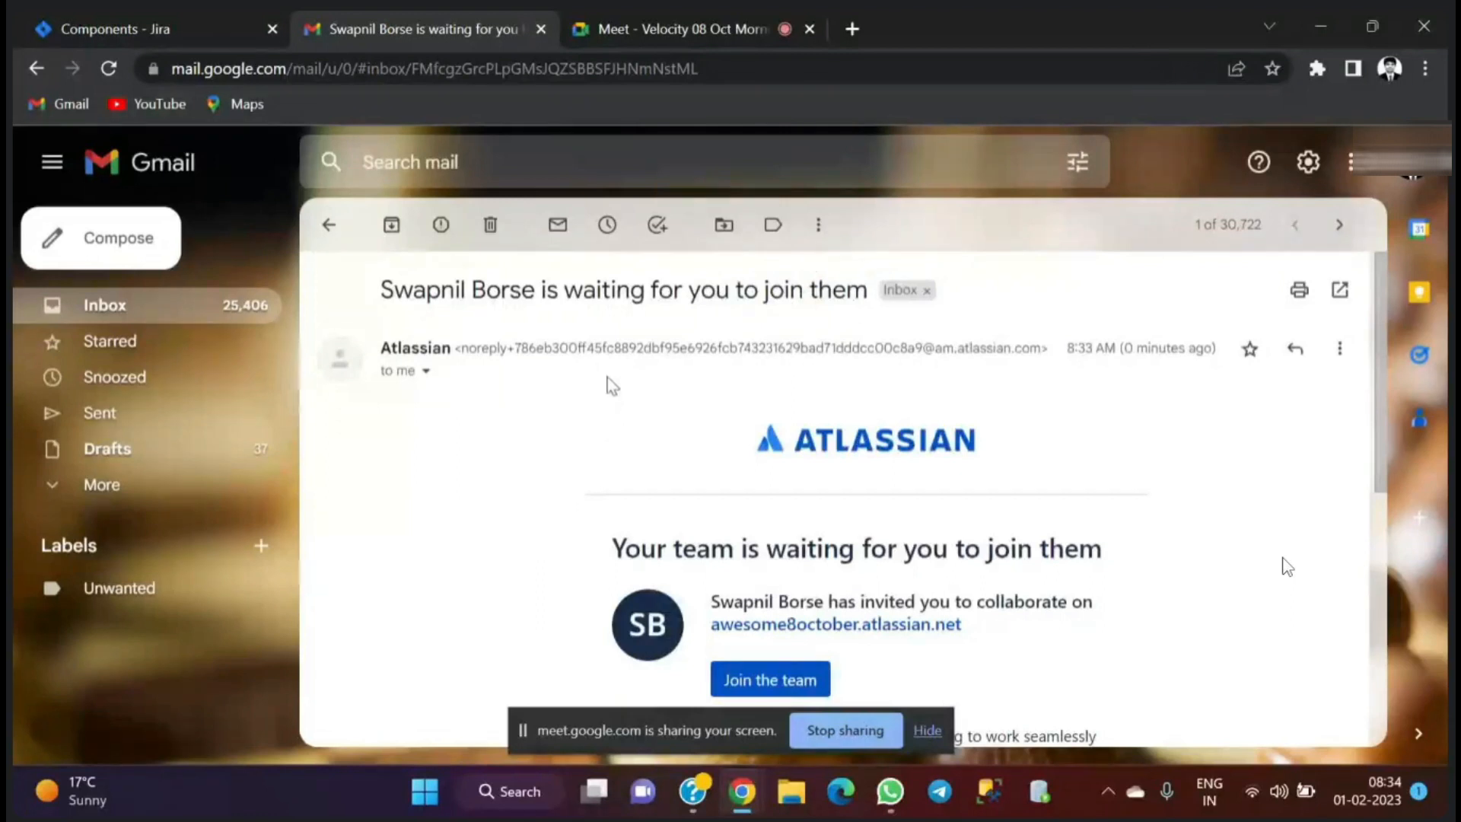
- Open the Atlassian invitation e-mail from the inbox and read who sent it and which site it invites to
{"action": "left_click", "coordinate": [328, 224]}
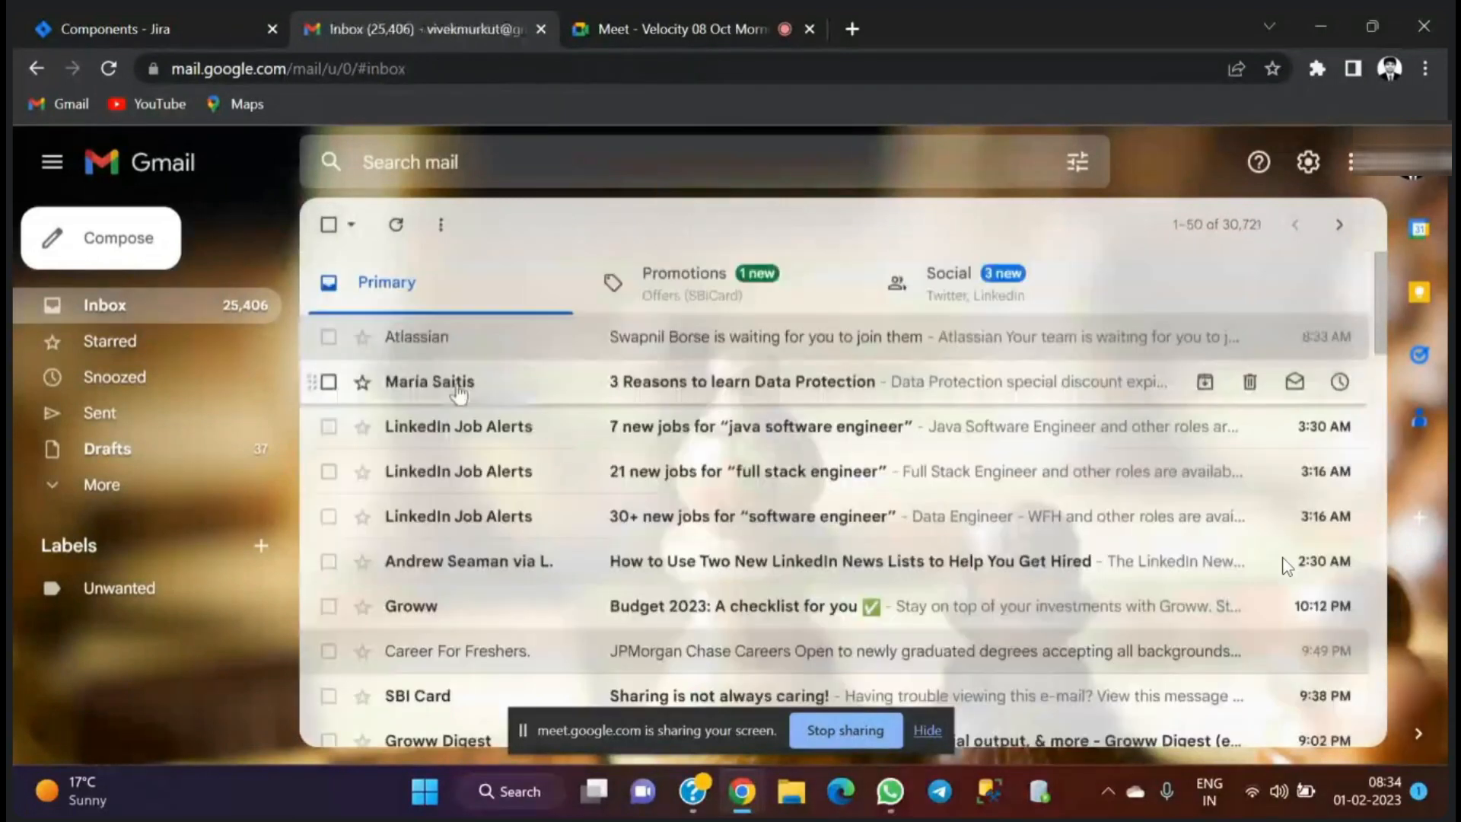
{"action": "left_click", "coordinate": [574, 343]}
{"action": "scroll", "coordinate": [687, 407], "scroll_direction": "down", "scroll_amount": 1}
{"action": "scroll", "coordinate": [687, 404], "scroll_direction": "down", "scroll_amount": 1}
{"action": "scroll", "coordinate": [687, 405], "scroll_direction": "up", "scroll_amount": 1}
{"action": "scroll", "coordinate": [687, 405], "scroll_direction": "down", "scroll_amount": 1}
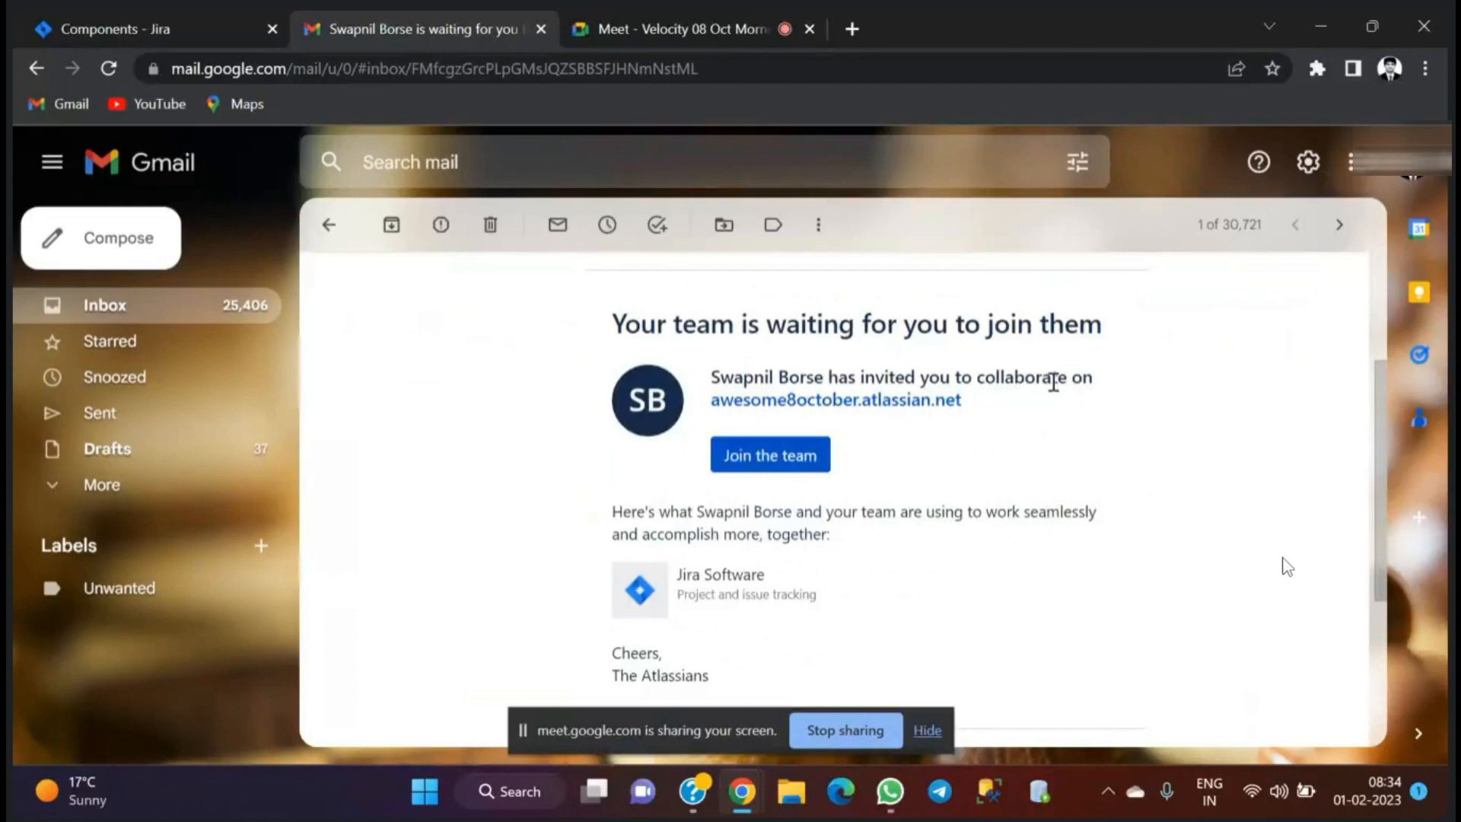
{"action": "scroll", "coordinate": [1053, 382], "scroll_direction": "down", "scroll_amount": 1}
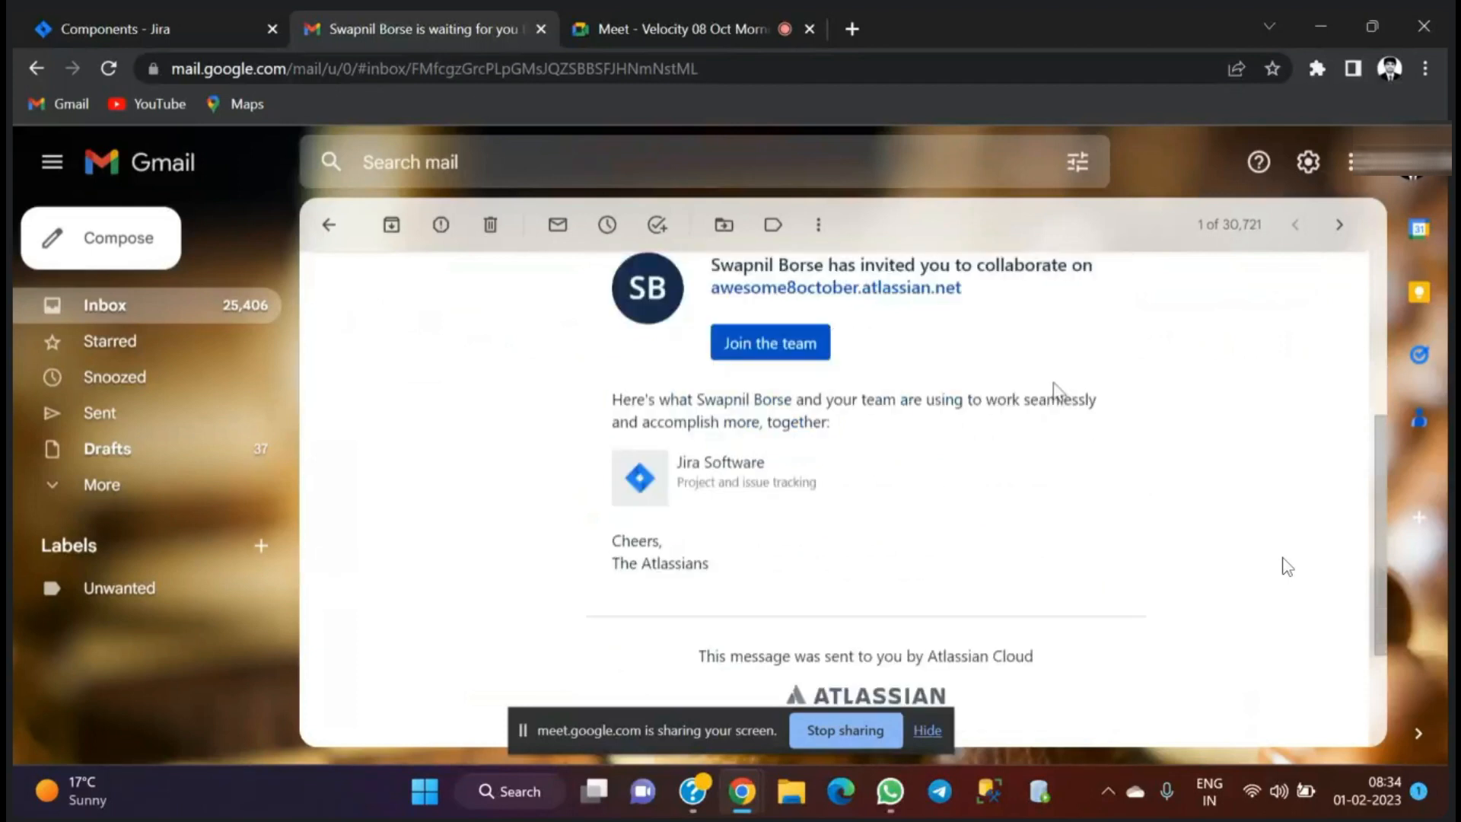
{"action": "scroll", "coordinate": [1053, 388], "scroll_direction": "up", "scroll_amount": 2}
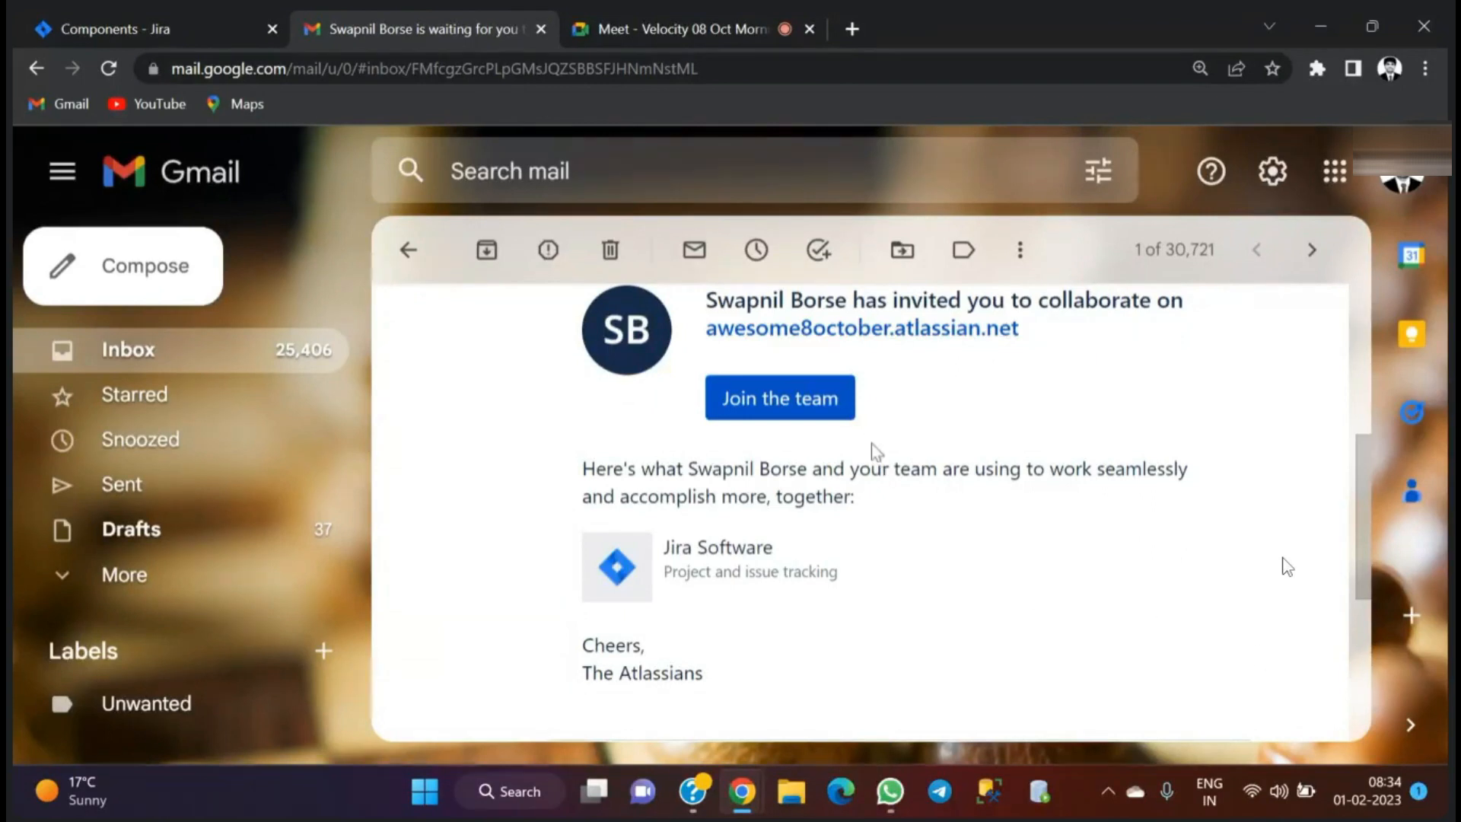
{"action": "left_click_drag", "start_coordinate": [1029, 327], "coordinate": [683, 304]}
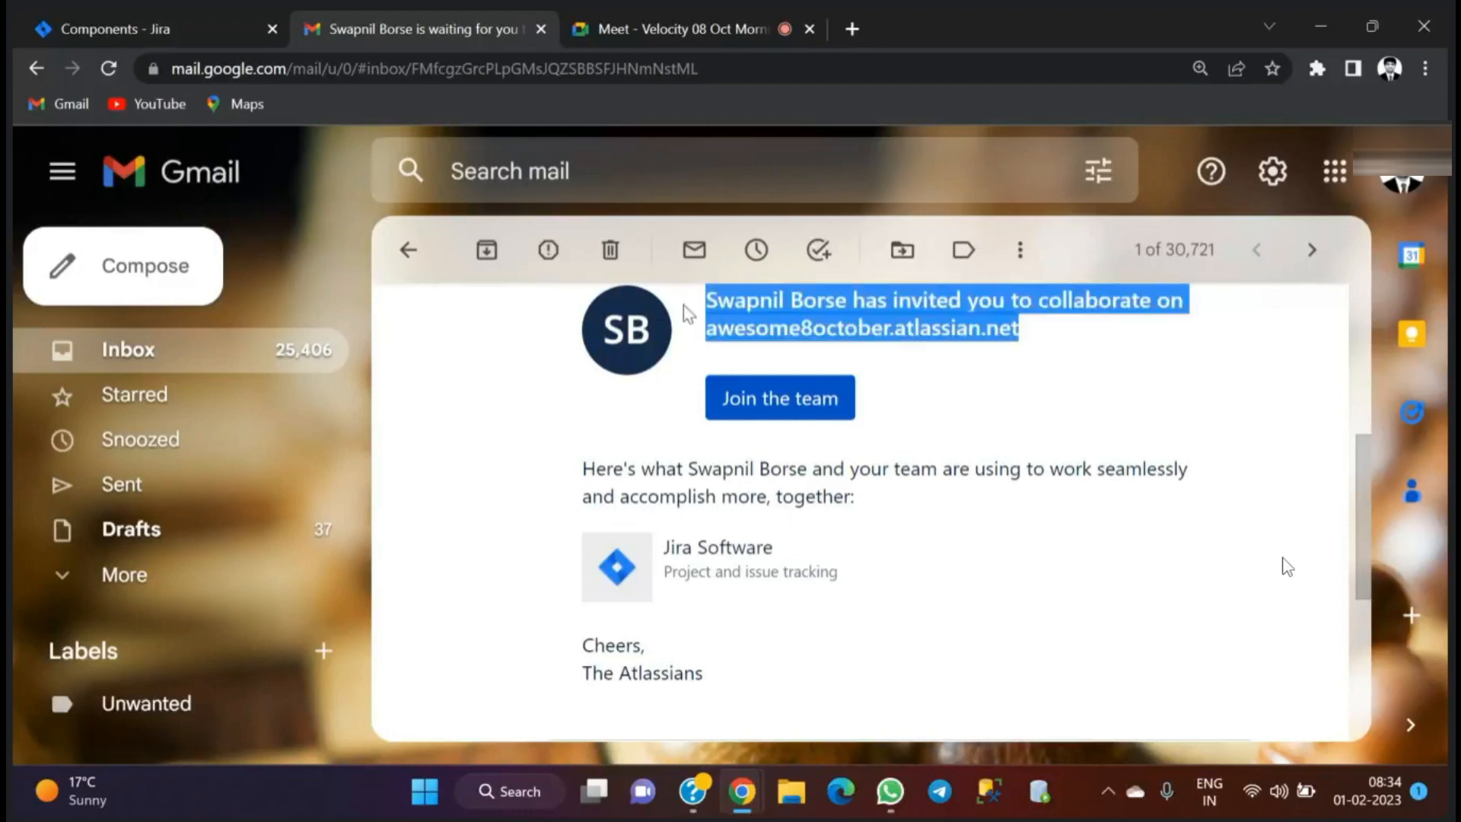
{"action": "left_click", "coordinate": [1065, 385]}
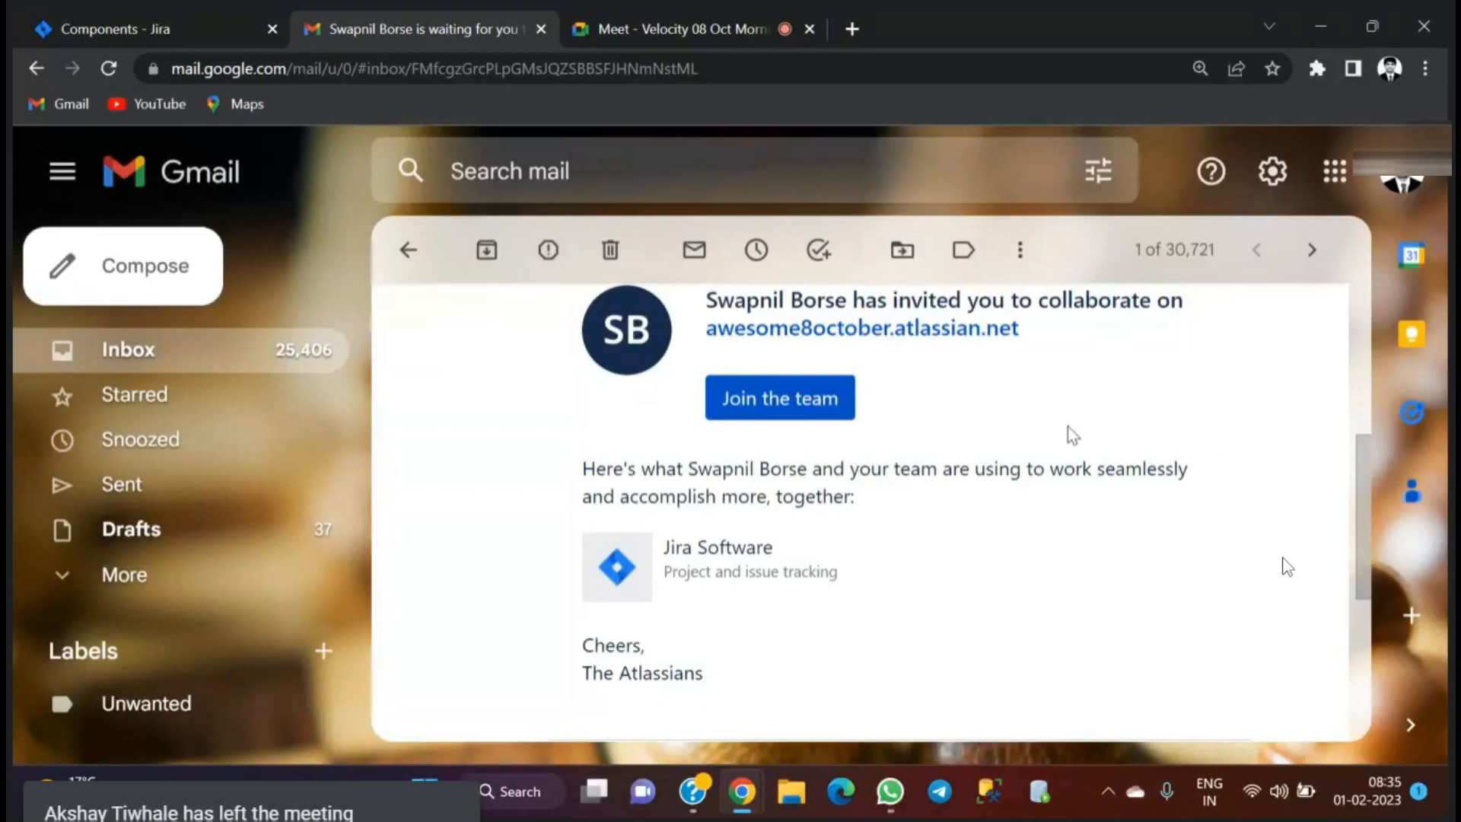
- Accept the e-mailed invitation to join the team on awesome8october.atlassian.net
{"action": "scroll", "coordinate": [1067, 427], "scroll_direction": "down", "scroll_amount": 5}
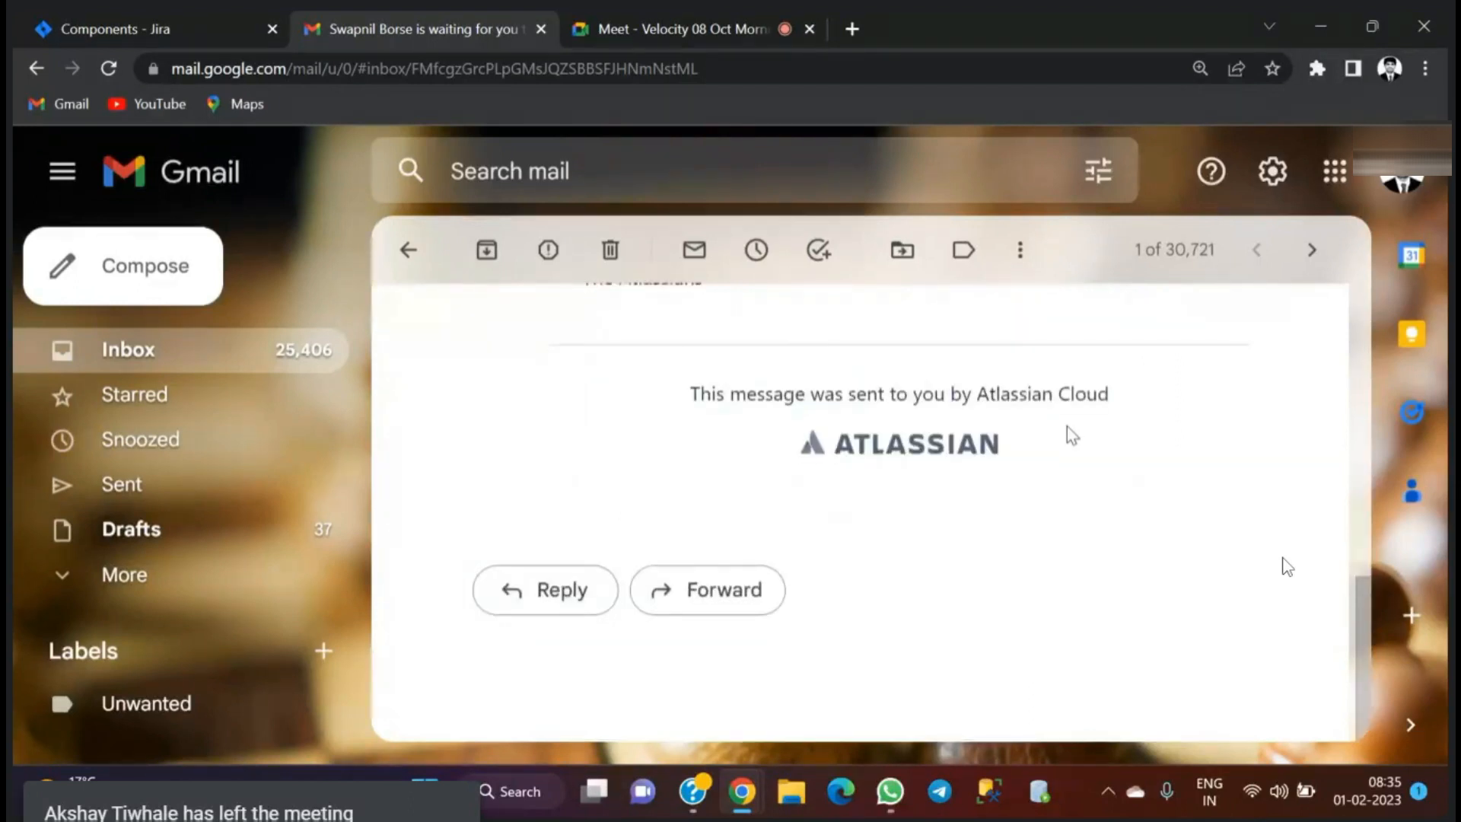
{"action": "scroll", "coordinate": [1067, 426], "scroll_direction": "up", "scroll_amount": 4}
{"action": "scroll", "coordinate": [1067, 426], "scroll_direction": "up", "scroll_amount": 3}
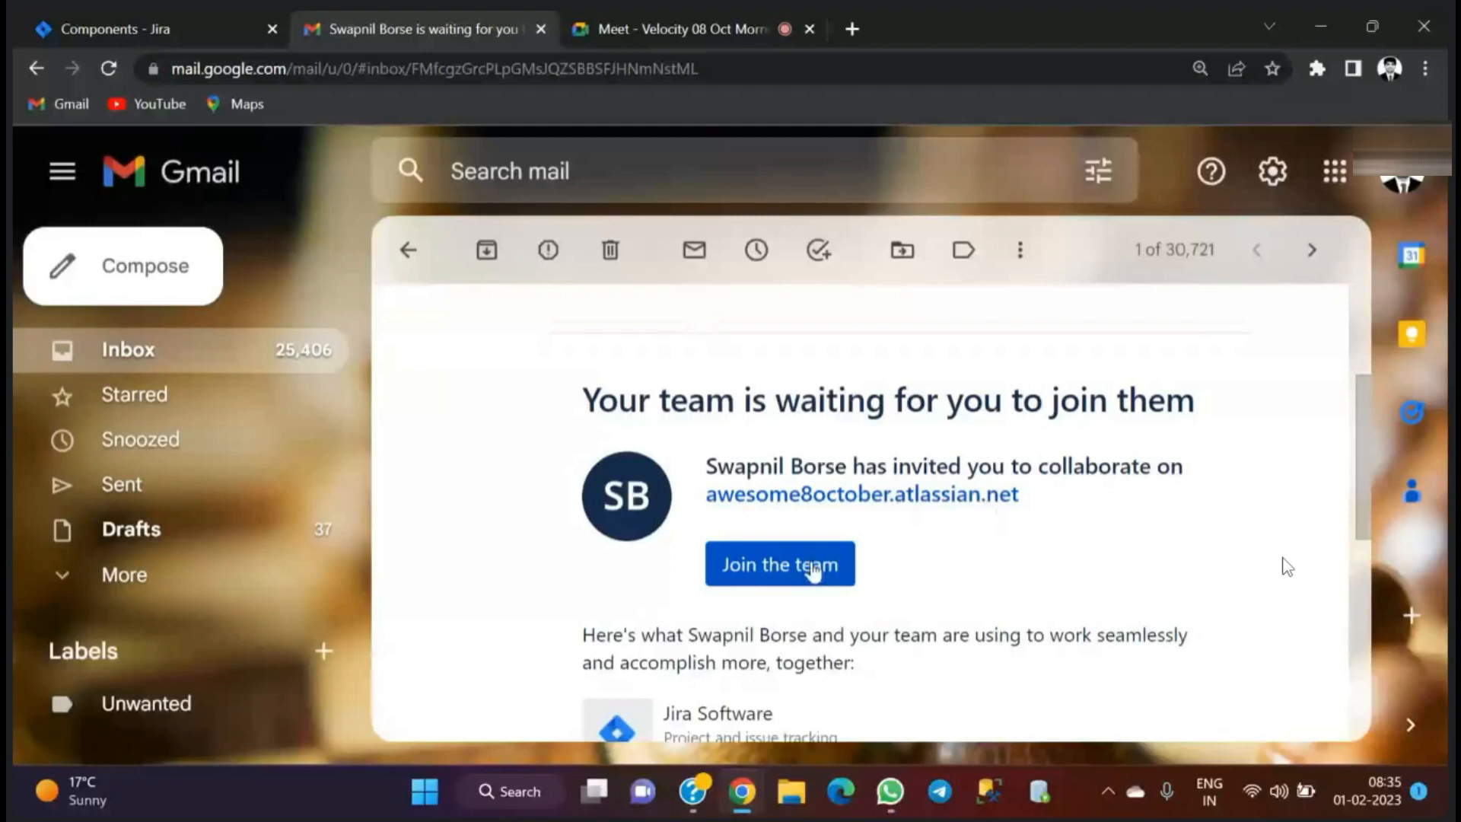
{"action": "left_click", "coordinate": [813, 571]}
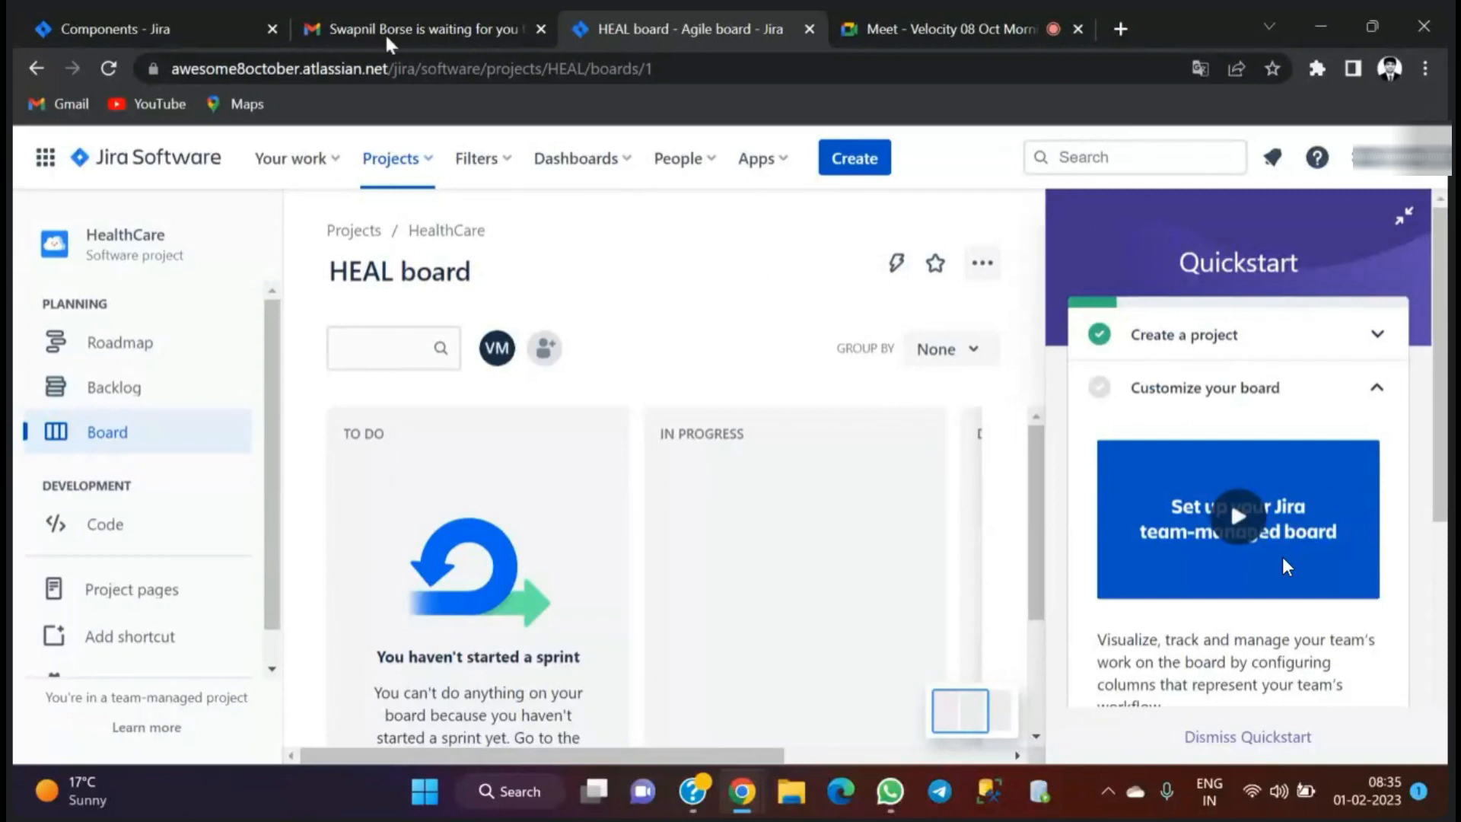
- Switch to the other Jira site's Components page and open the VM Product project, followed by Learning Project
{"action": "left_click", "coordinate": [198, 7]}
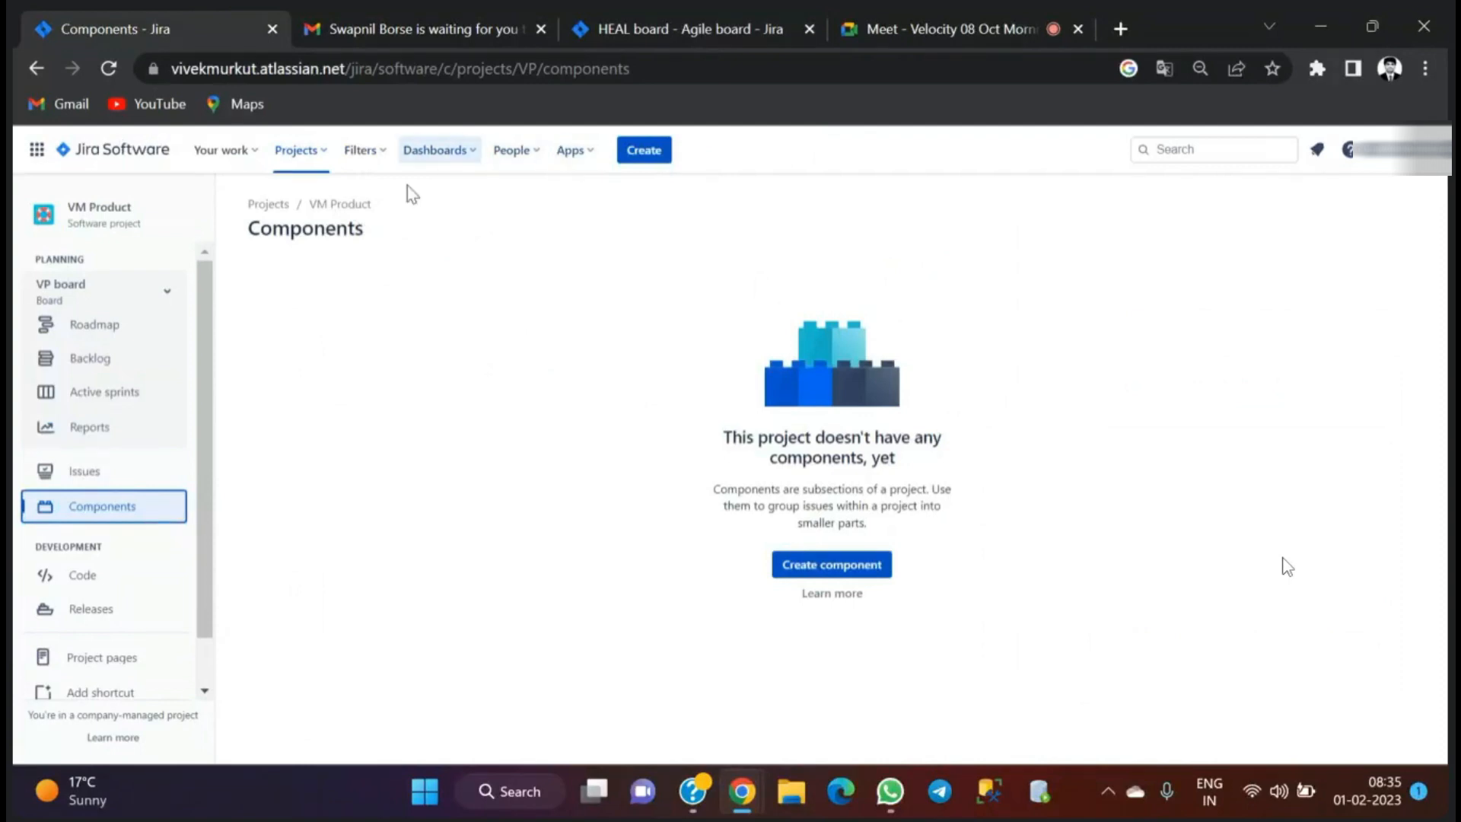
{"action": "left_click", "coordinate": [312, 156]}
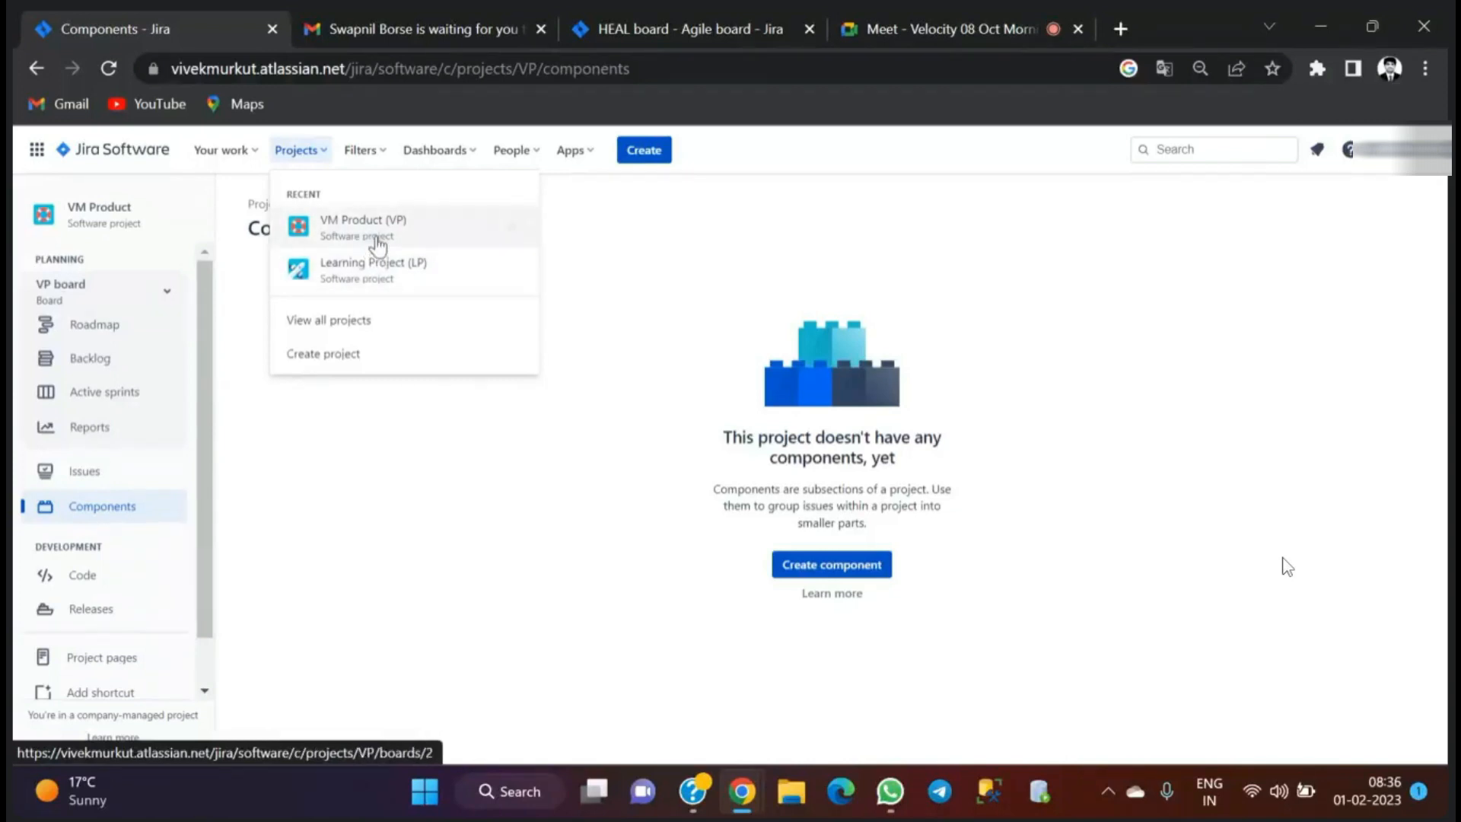
{"action": "left_click", "coordinate": [424, 242]}
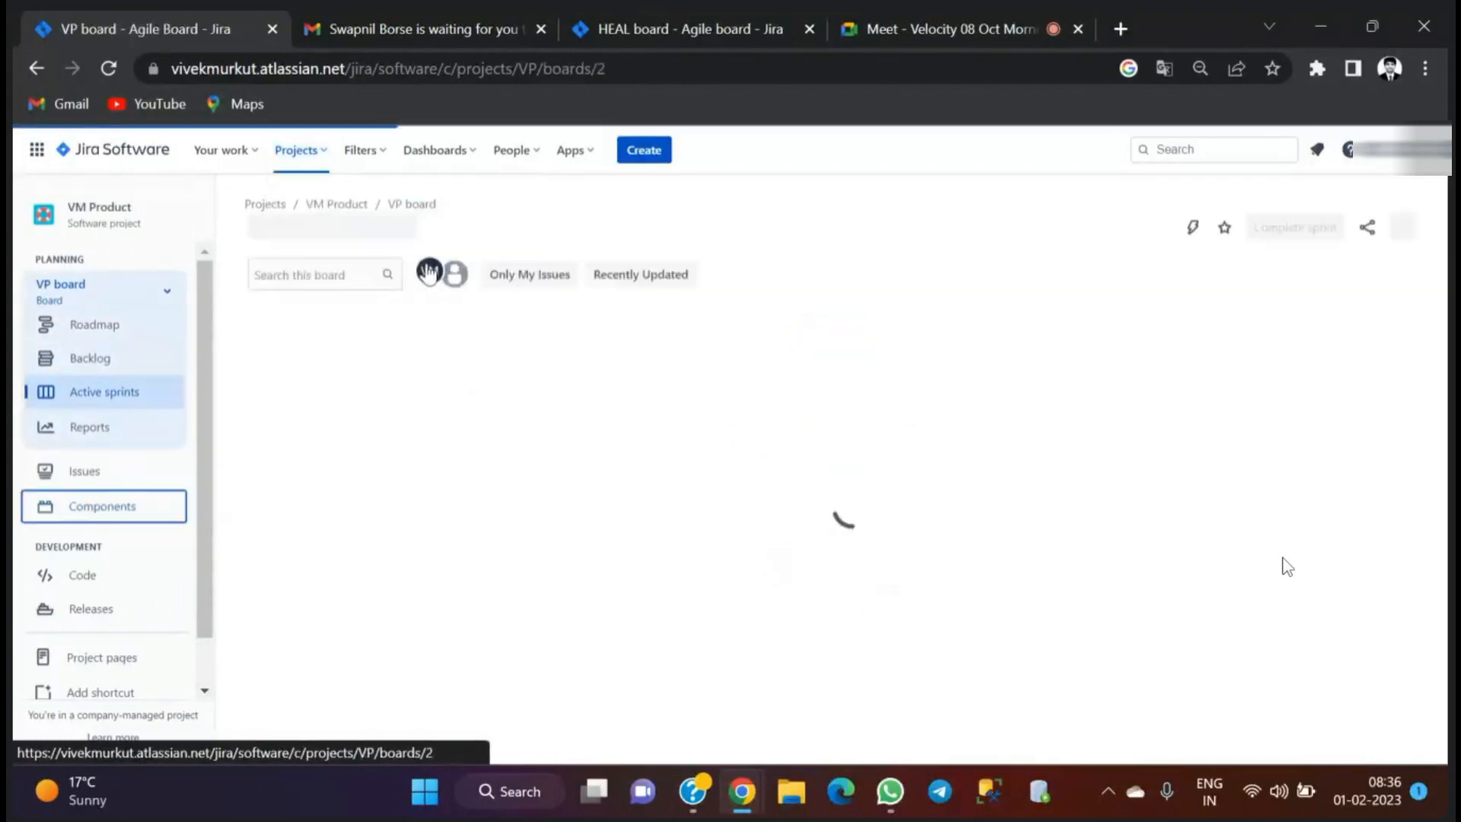
{"action": "left_click", "coordinate": [328, 154]}
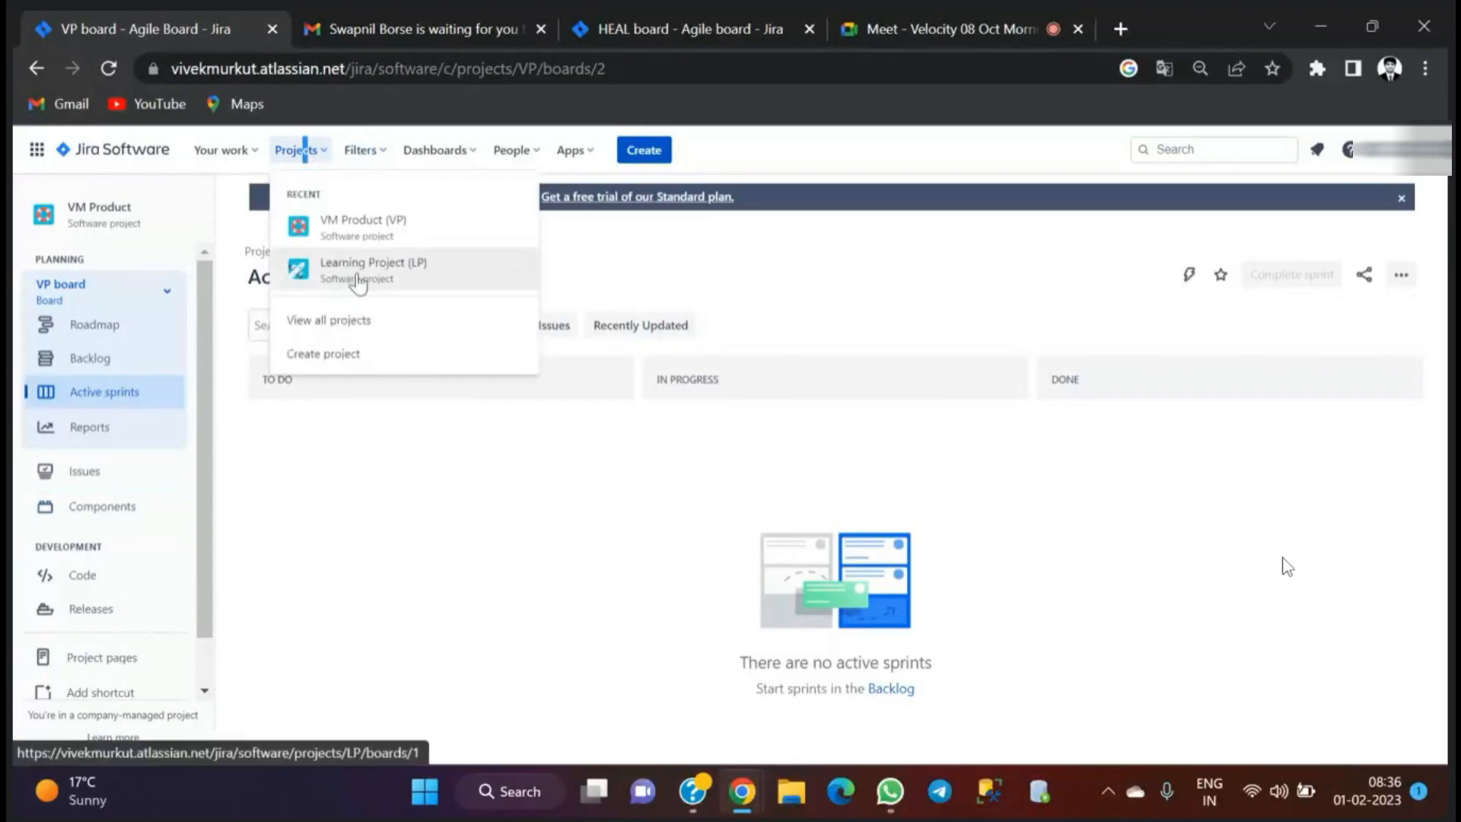
{"action": "left_click", "coordinate": [355, 270]}
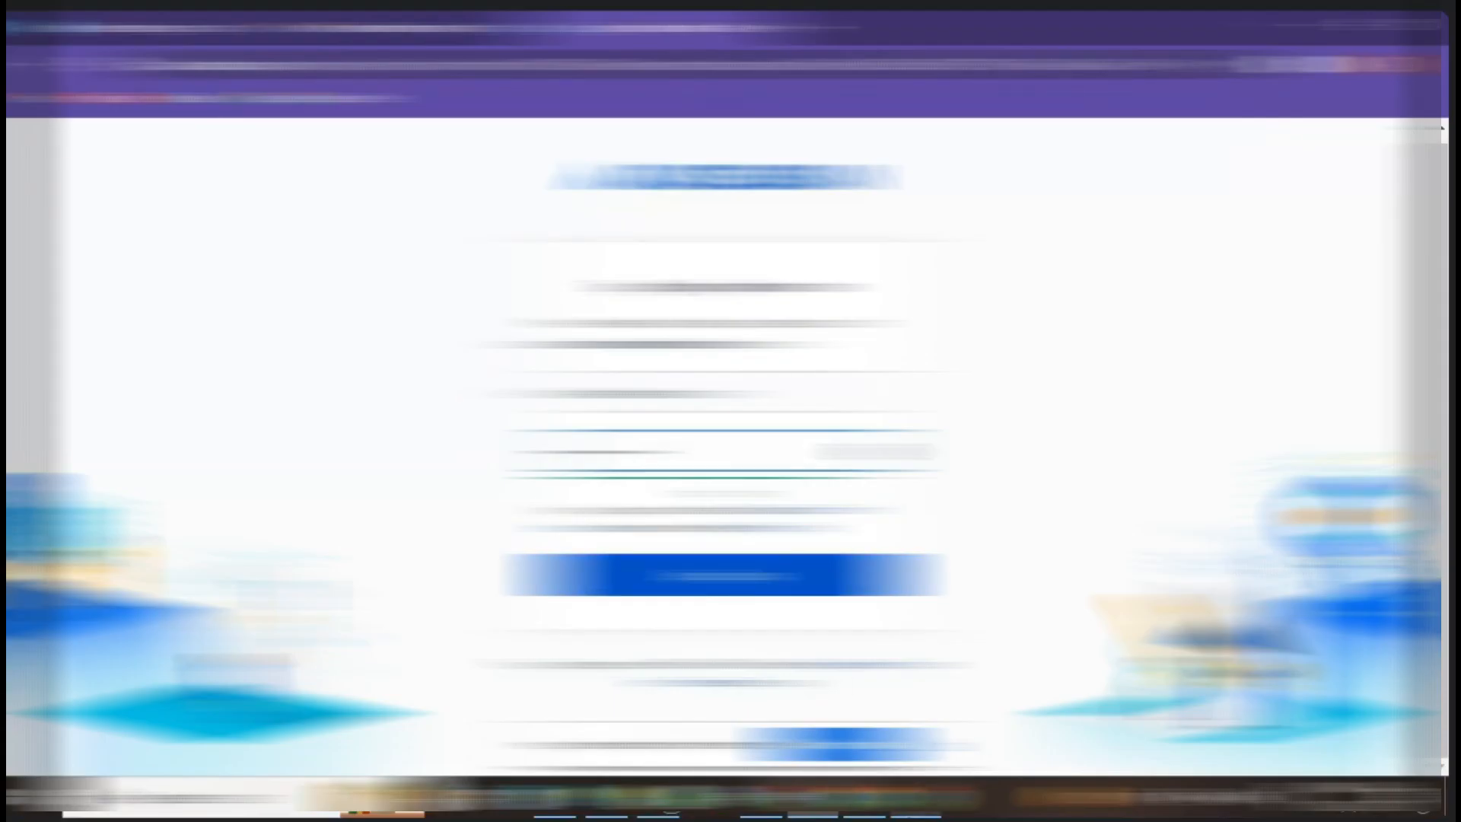
{"action": "left_click", "coordinate": [872, 807]}
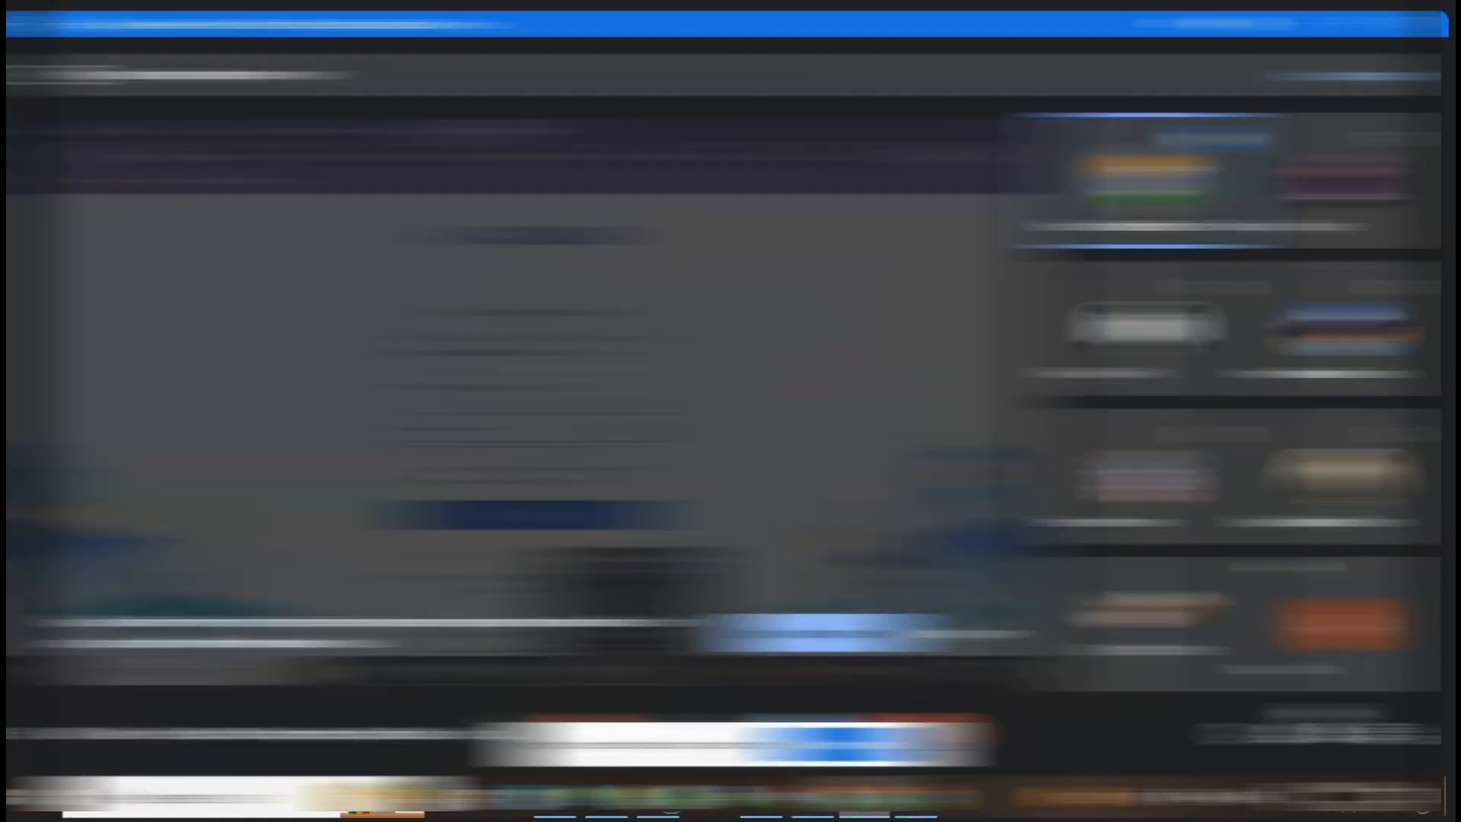
{"action": "left_click_drag", "start_coordinate": [624, 744], "coordinate": [725, 723]}
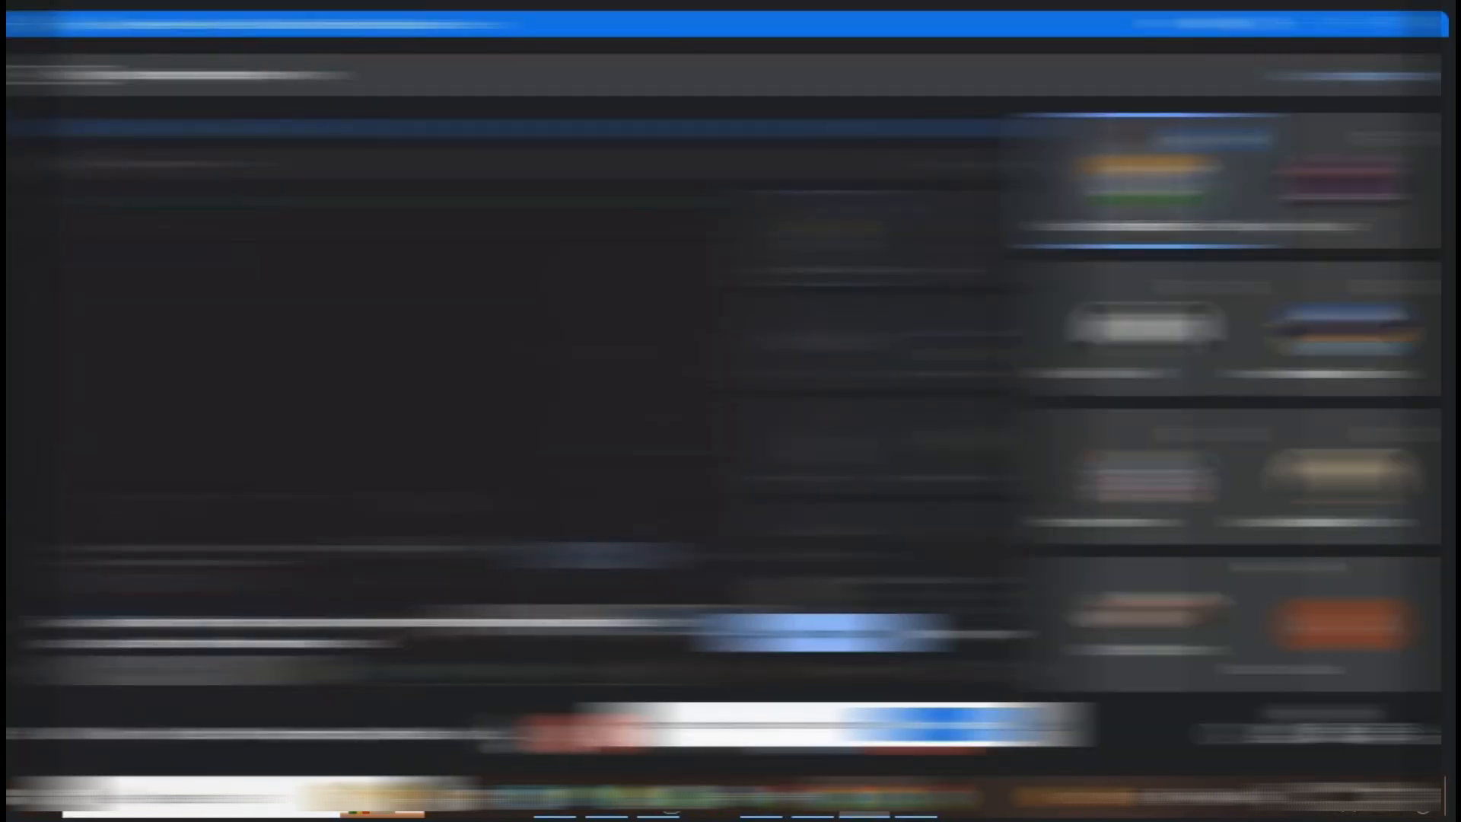
{"action": "left_click", "coordinate": [813, 805]}
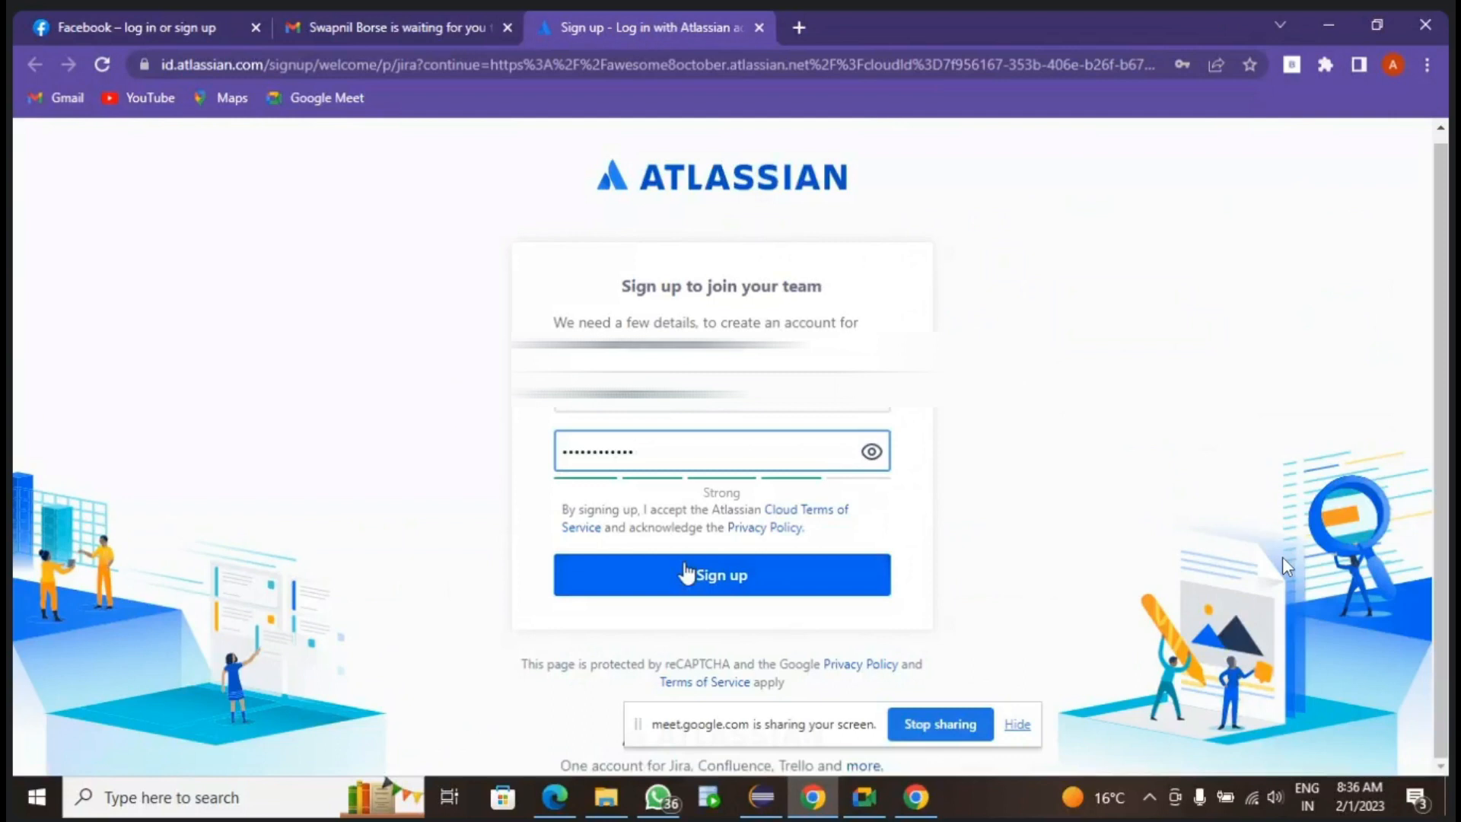
- Submit the Atlassian sign-up form and answer the chimneys image challenge, moving the screen-sharing bar out of the way
{"action": "left_click", "coordinate": [726, 582]}
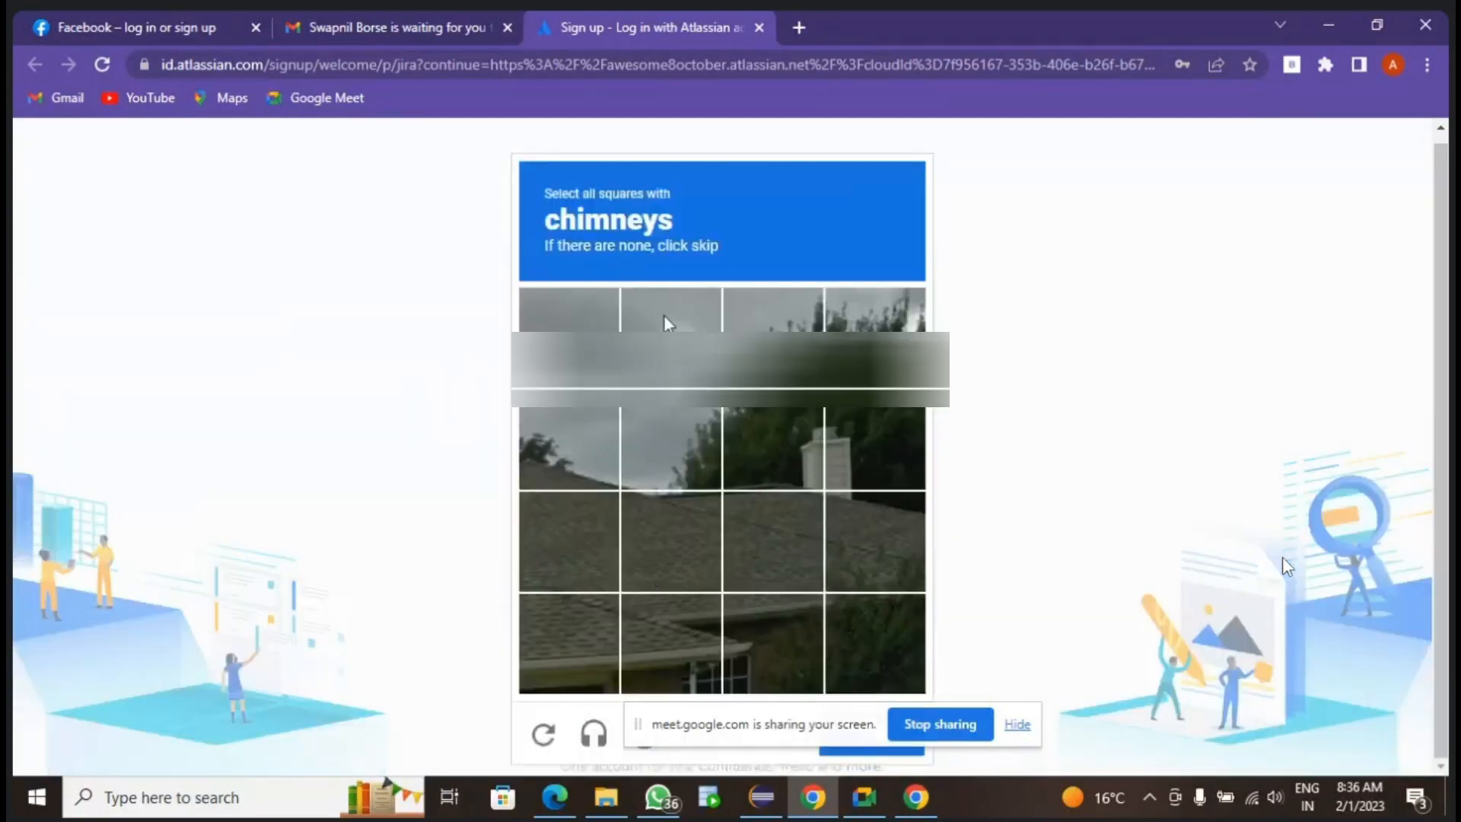
{"action": "left_click", "coordinate": [799, 477]}
{"action": "left_click", "coordinate": [855, 462]}
{"action": "left_click", "coordinate": [869, 515]}
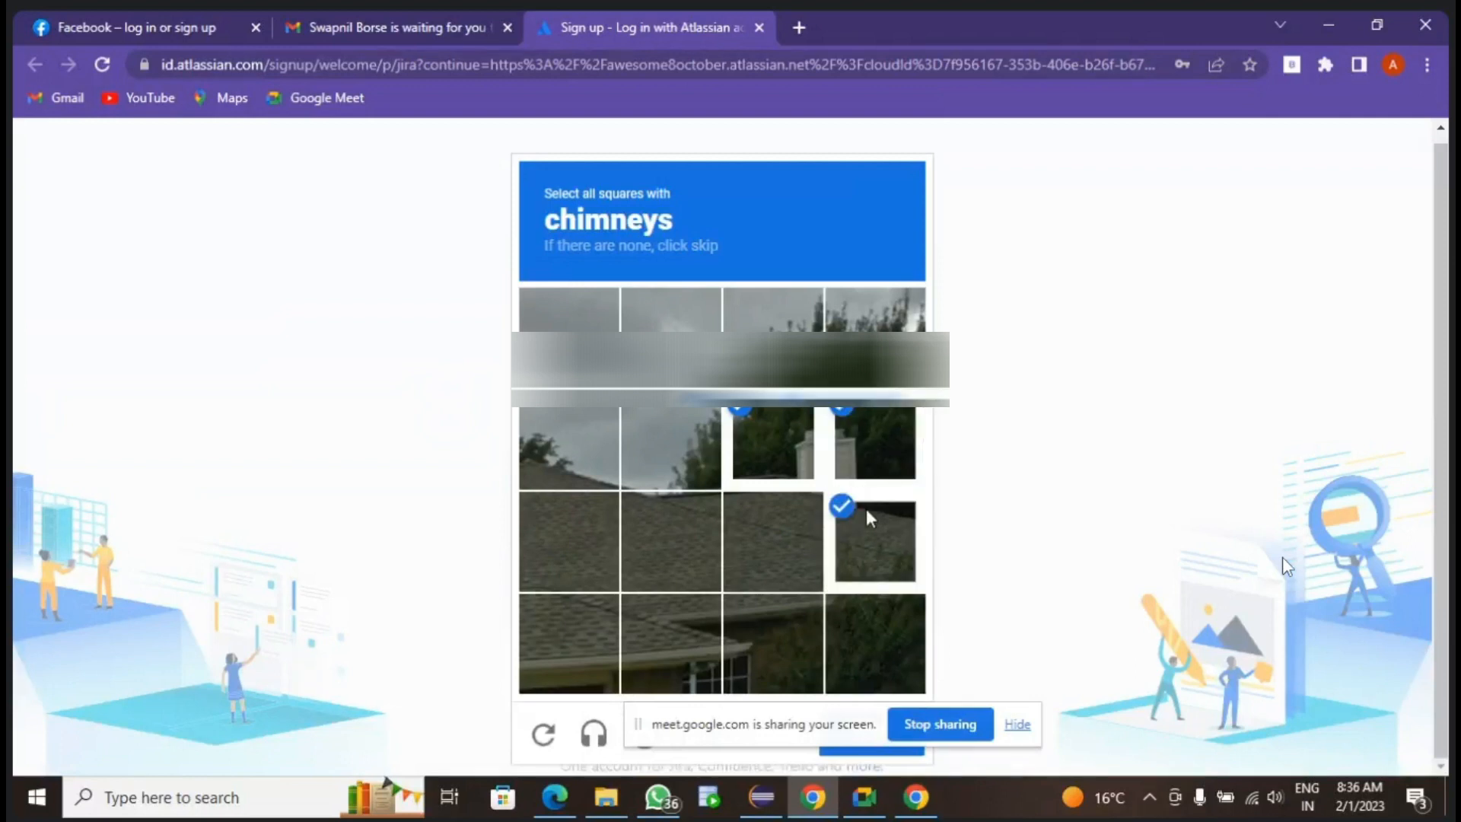
{"action": "left_click_drag", "start_coordinate": [719, 724], "coordinate": [1017, 532]}
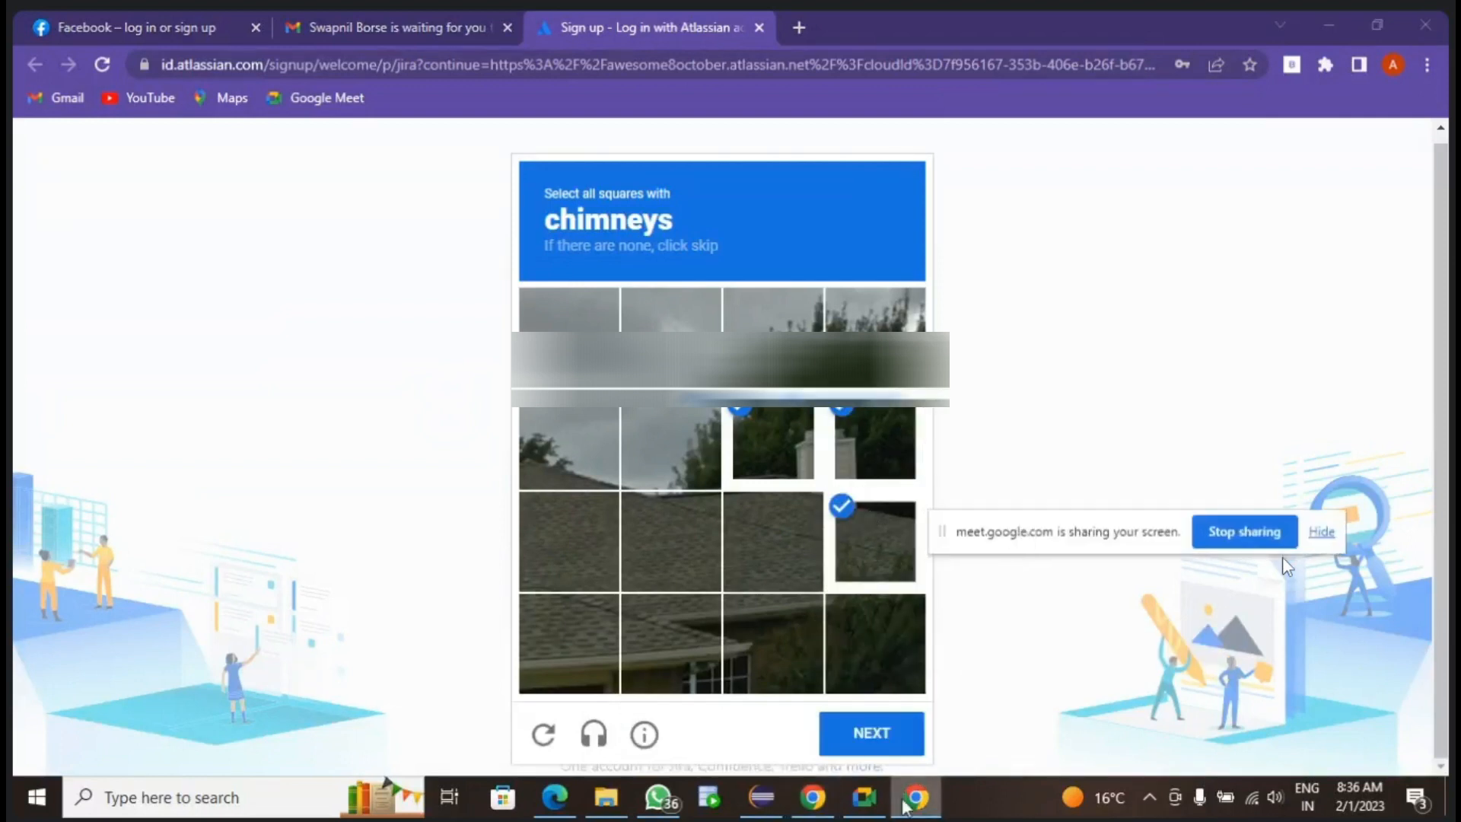
{"action": "left_click", "coordinate": [872, 734]}
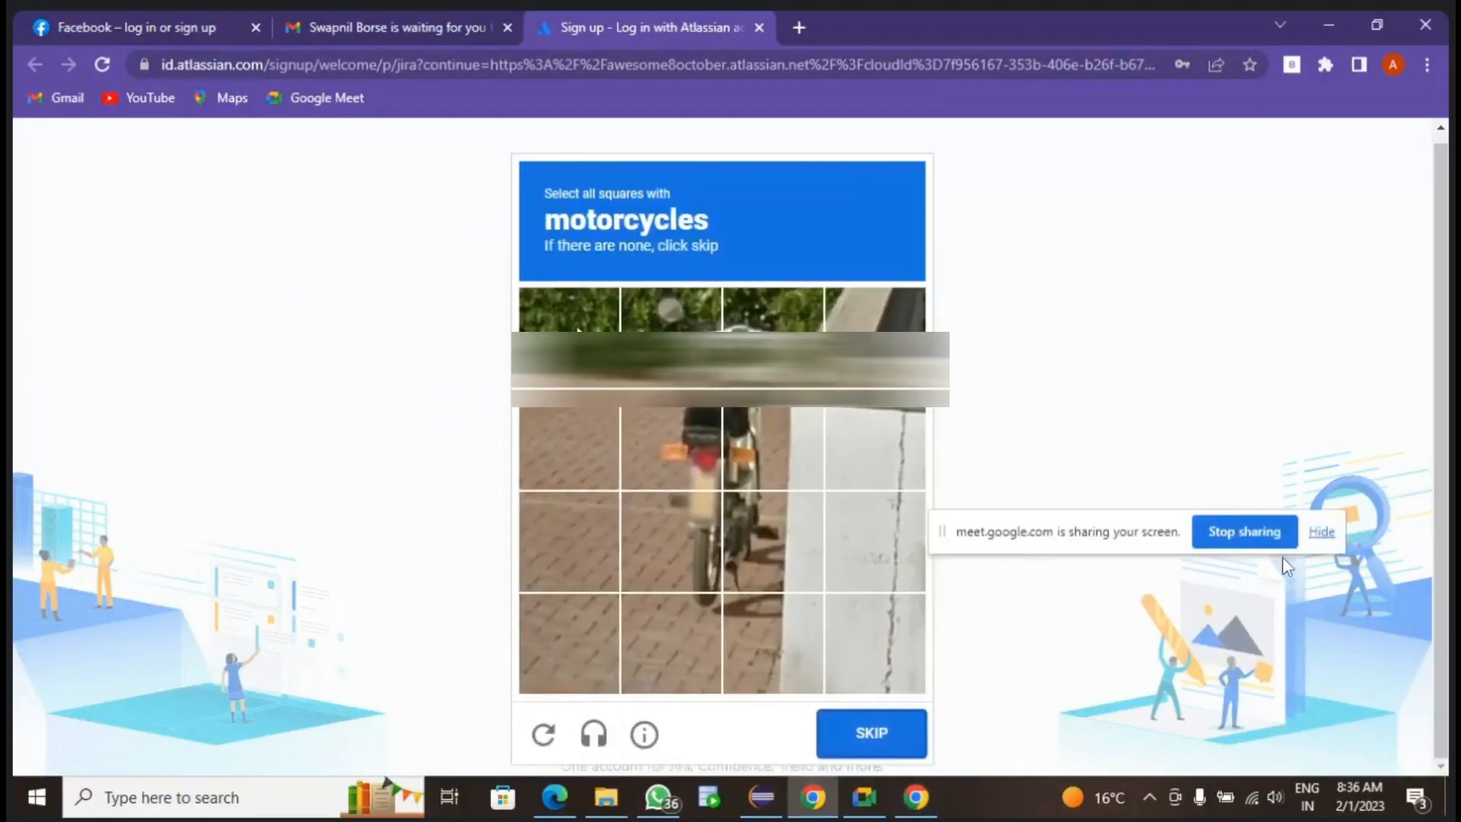
- Answer the motorcycles image challenge by marking every square containing the motorcycle, and verify it to complete the Atlassian sign-up
{"action": "left_click", "coordinate": [669, 343]}
{"action": "left_click", "coordinate": [773, 342]}
{"action": "left_click", "coordinate": [768, 441]}
{"action": "left_click", "coordinate": [696, 442]}
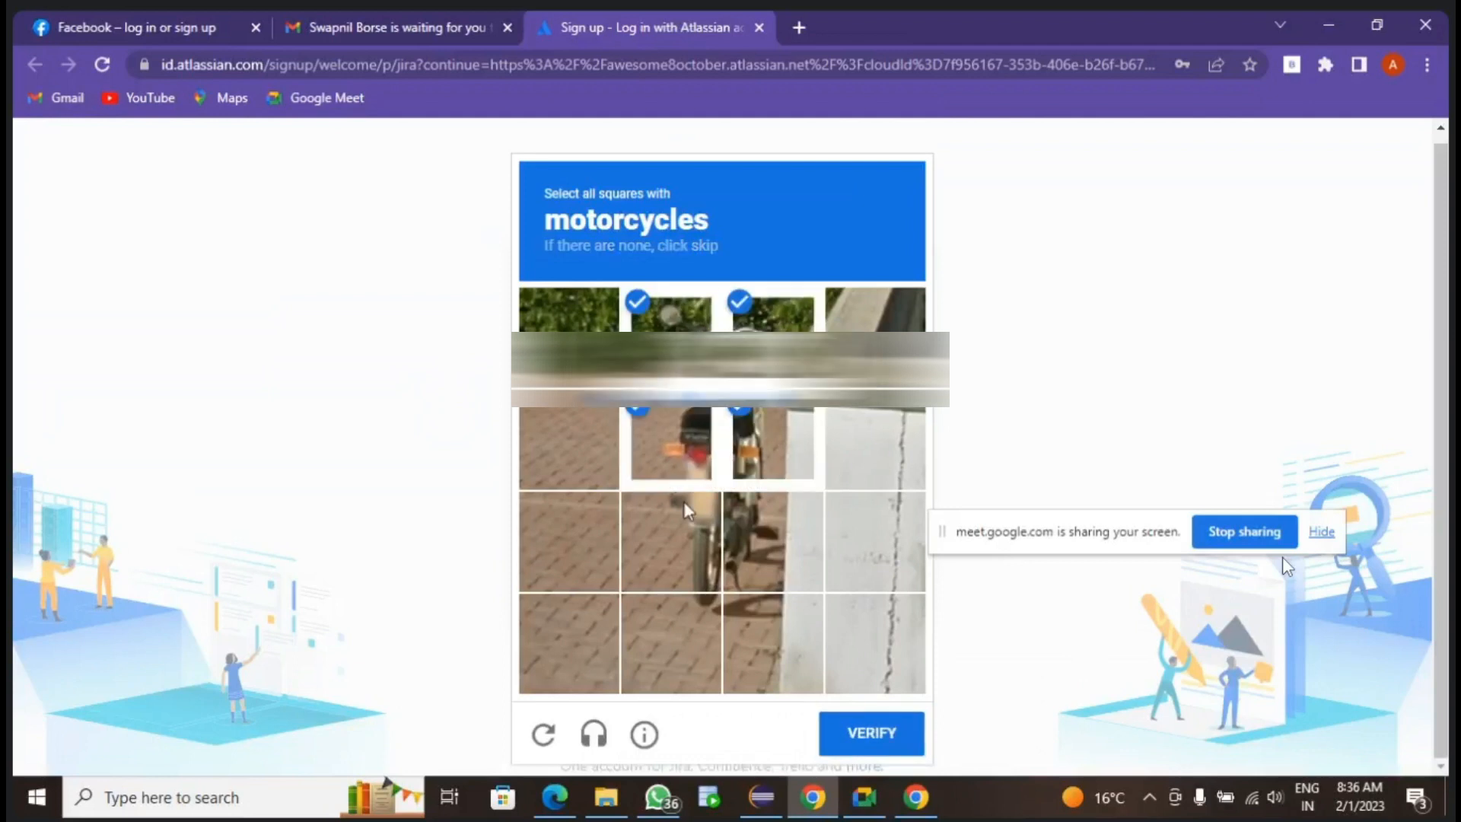
{"action": "left_click", "coordinate": [708, 542]}
{"action": "left_click", "coordinate": [750, 528]}
{"action": "left_click", "coordinate": [872, 735]}
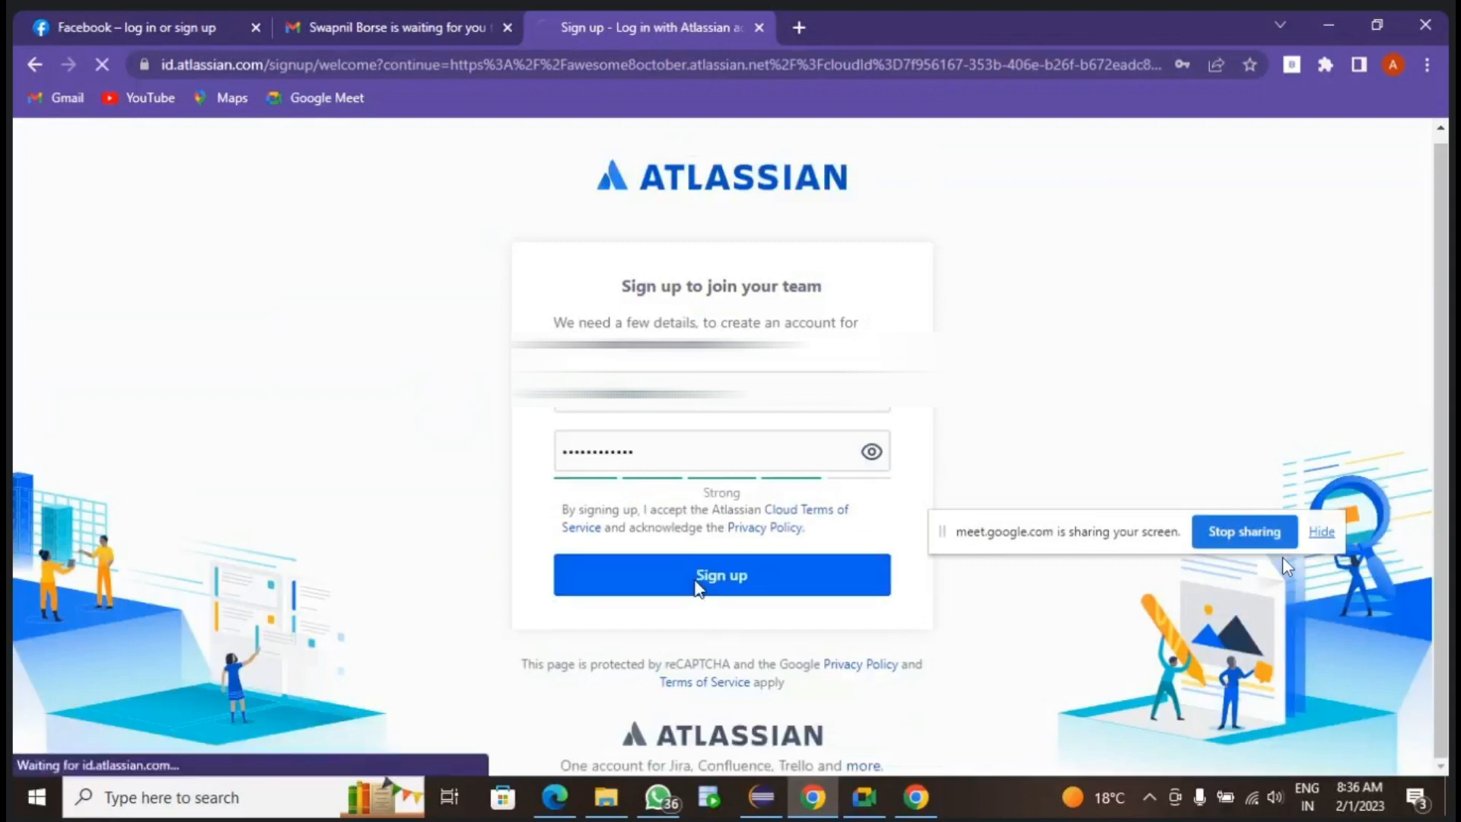
- Skip the welcome questions about team type and role, moving the screen-sharing bar out of the way
{"action": "left_click", "coordinate": [1218, 365]}
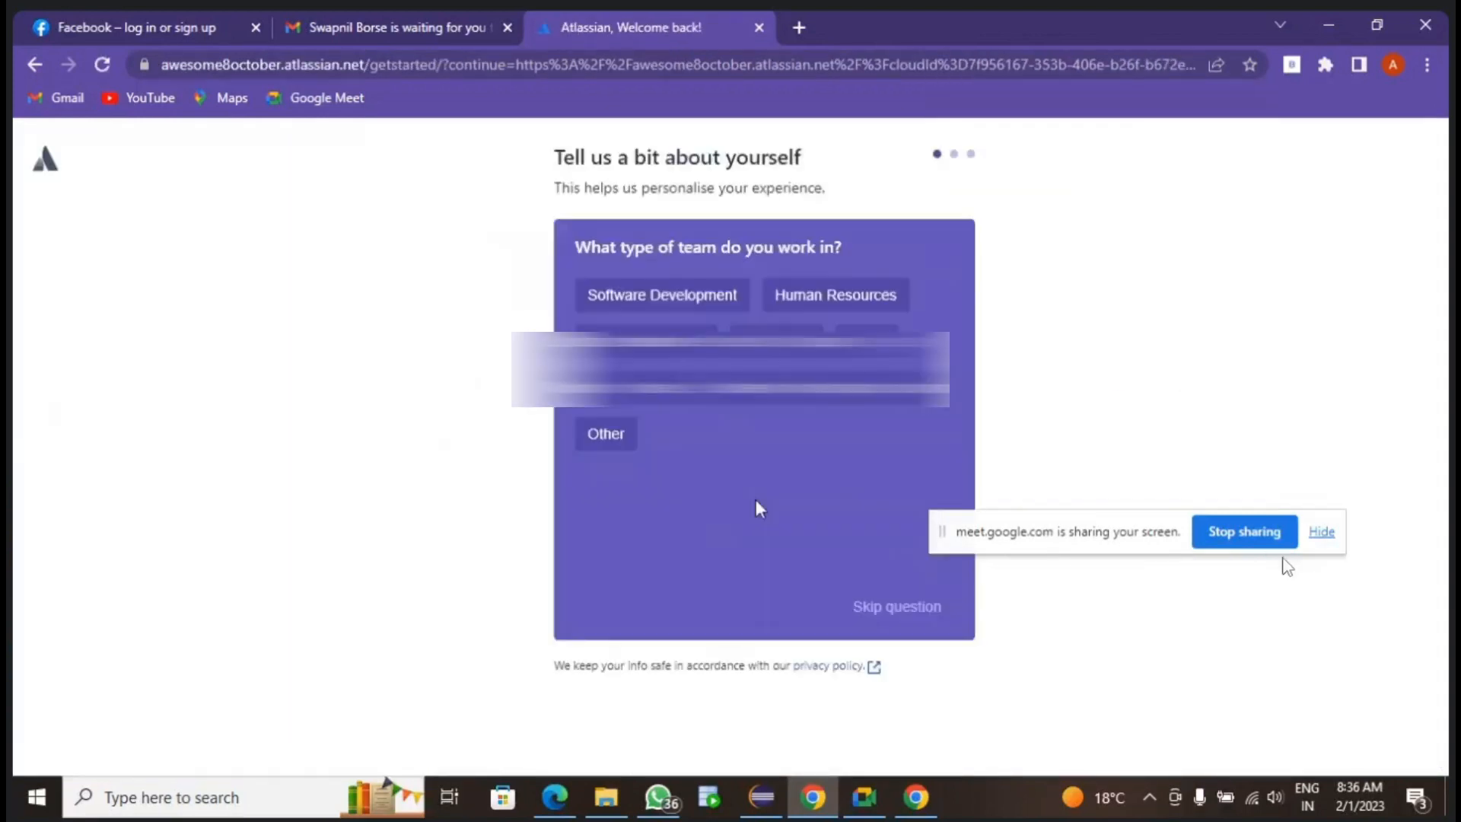
{"action": "left_click_drag", "start_coordinate": [1002, 542], "coordinate": [1092, 668]}
{"action": "left_click", "coordinate": [914, 609]}
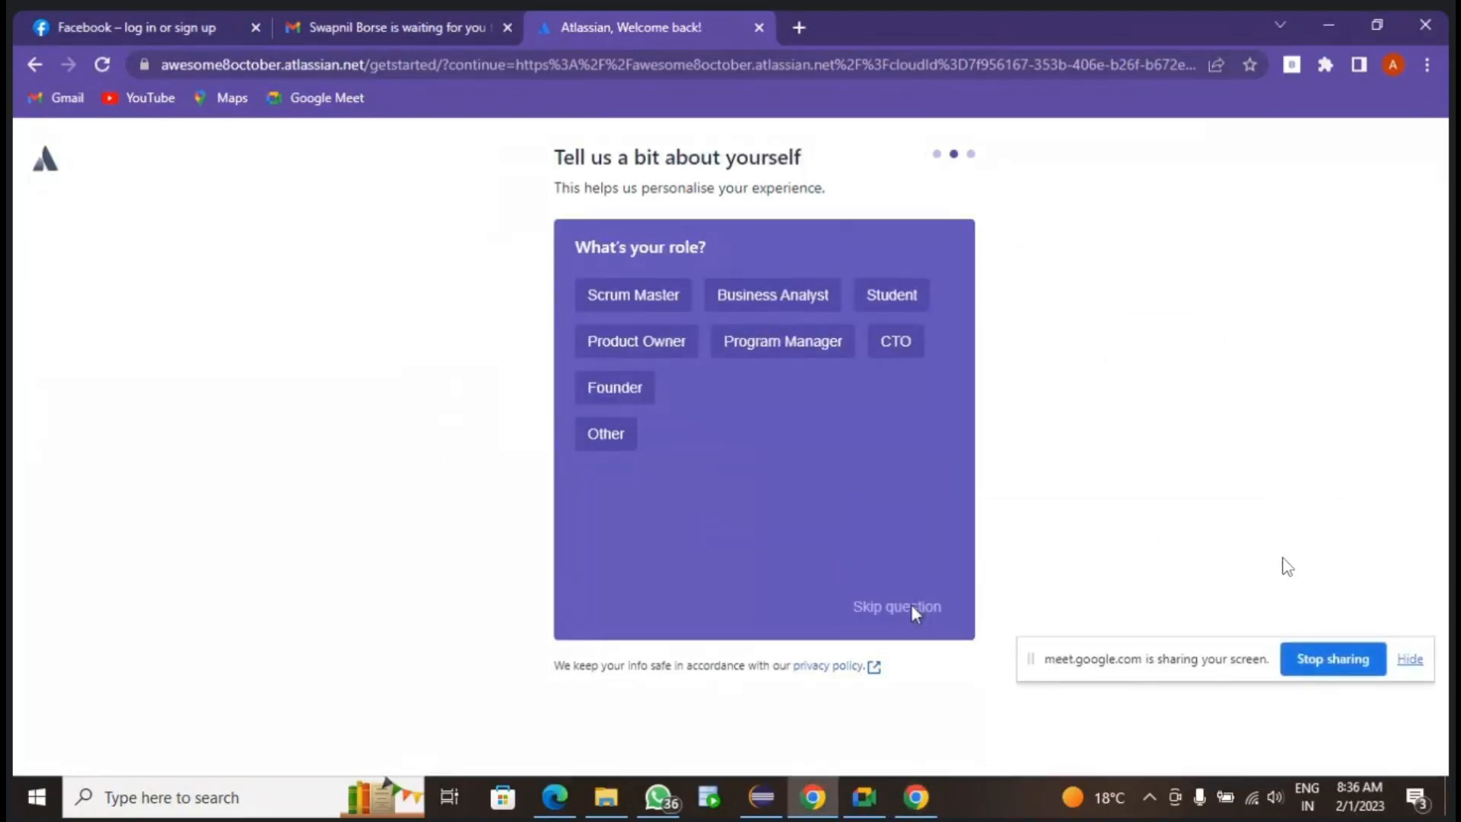
{"action": "left_click", "coordinate": [913, 609]}
{"action": "left_click", "coordinate": [852, 618]}
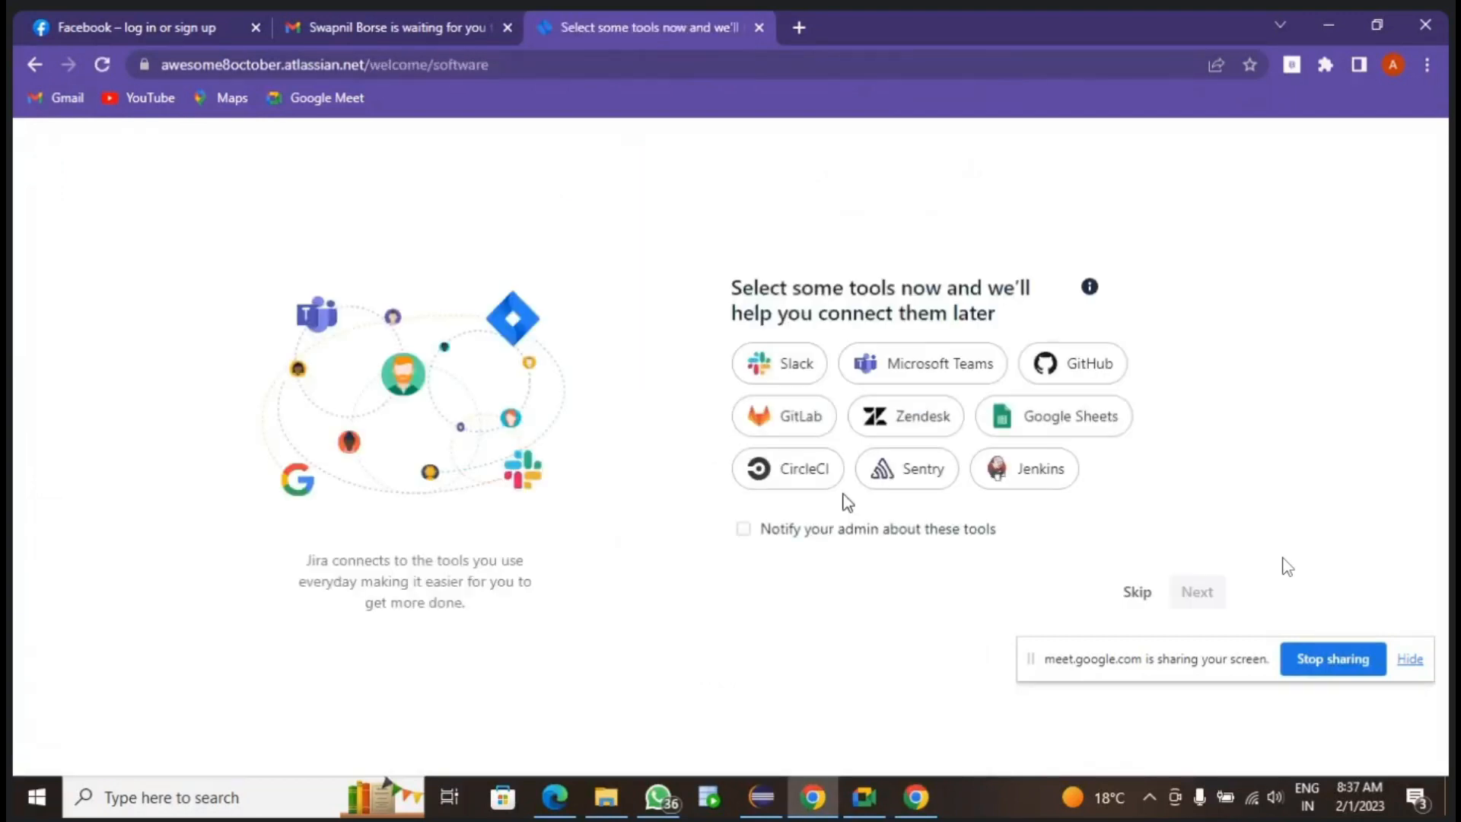
- Skip the tool connection suggestions to enter the Jira site and point out the HealthCare project name
{"action": "left_click_drag", "start_coordinate": [1073, 653], "coordinate": [1029, 708]}
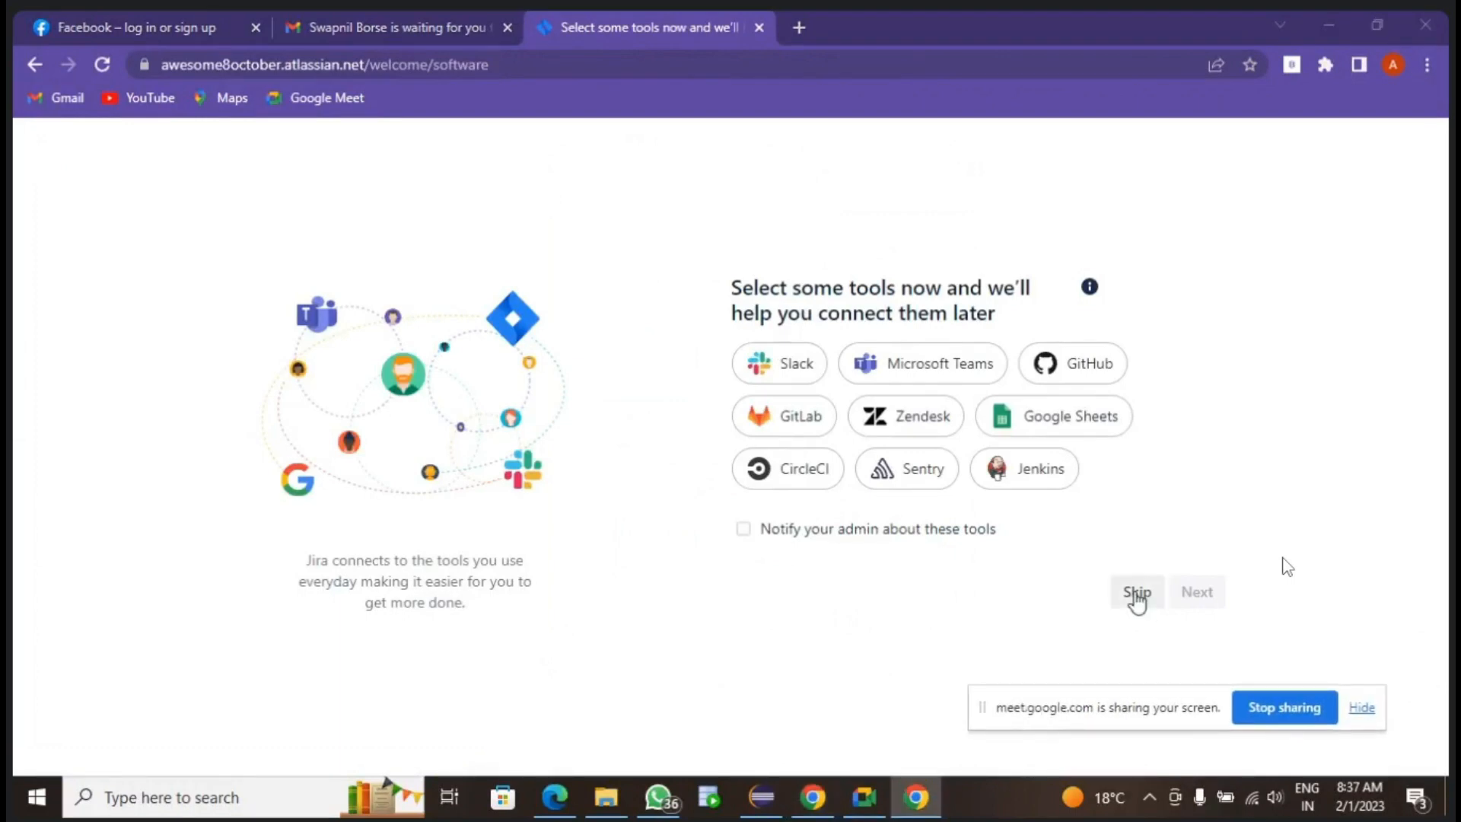
{"action": "left_click", "coordinate": [1135, 593]}
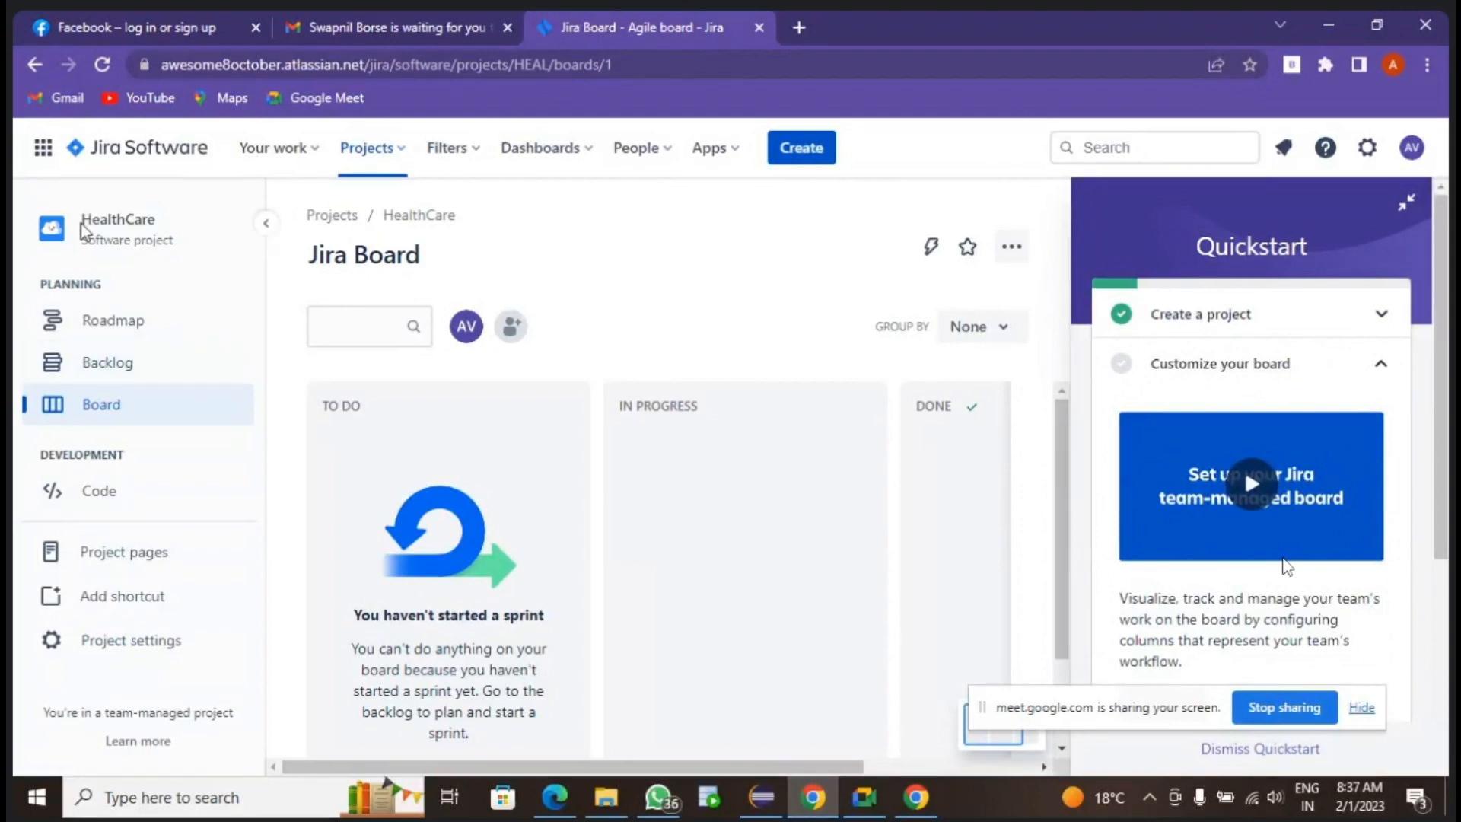
{"action": "left_click_drag", "start_coordinate": [164, 221], "coordinate": [55, 228]}
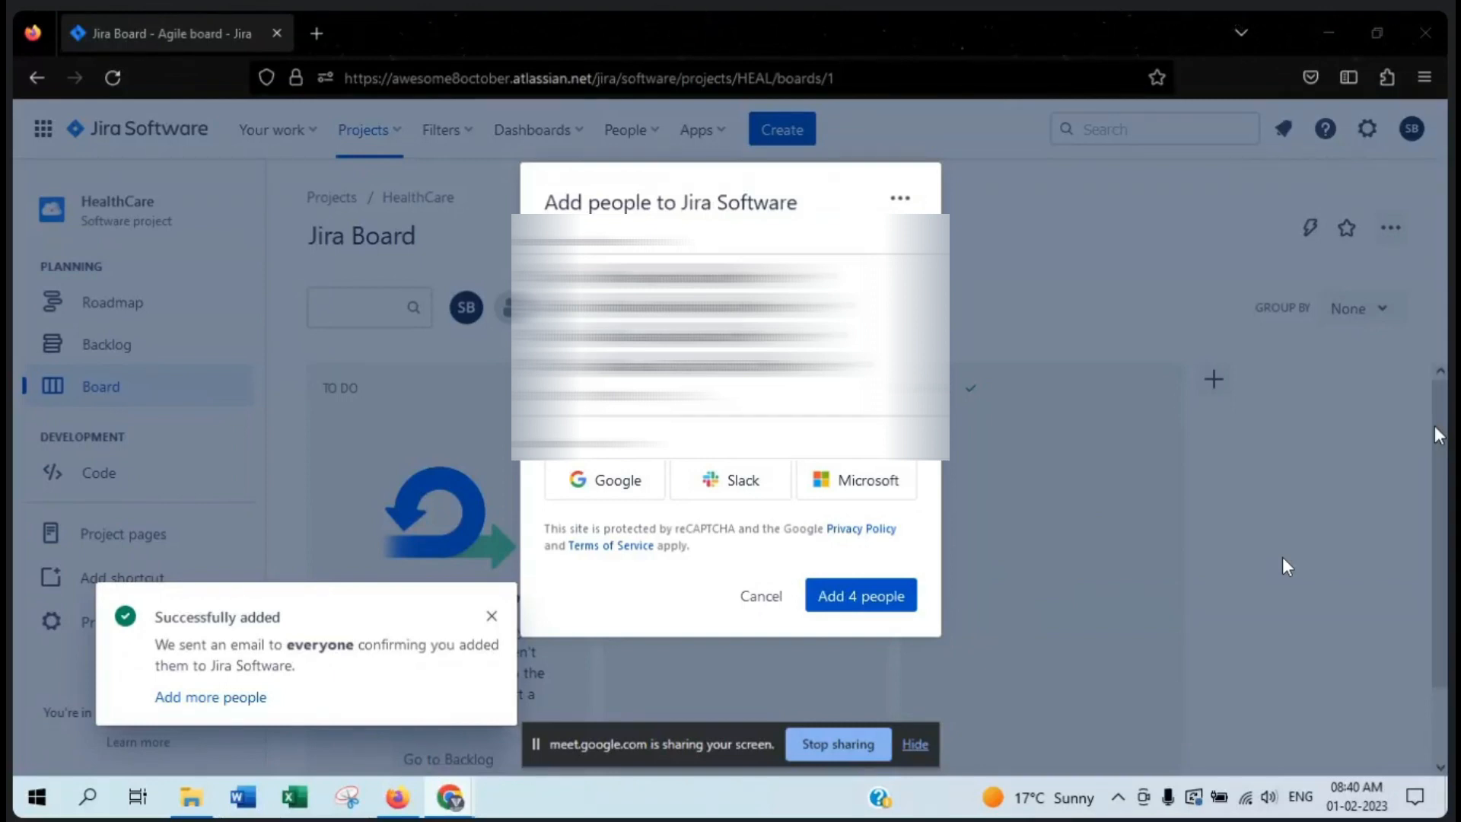
- Add the four entered people to Jira Software and dismiss the notifications covering the board
{"action": "left_click", "coordinate": [872, 586]}
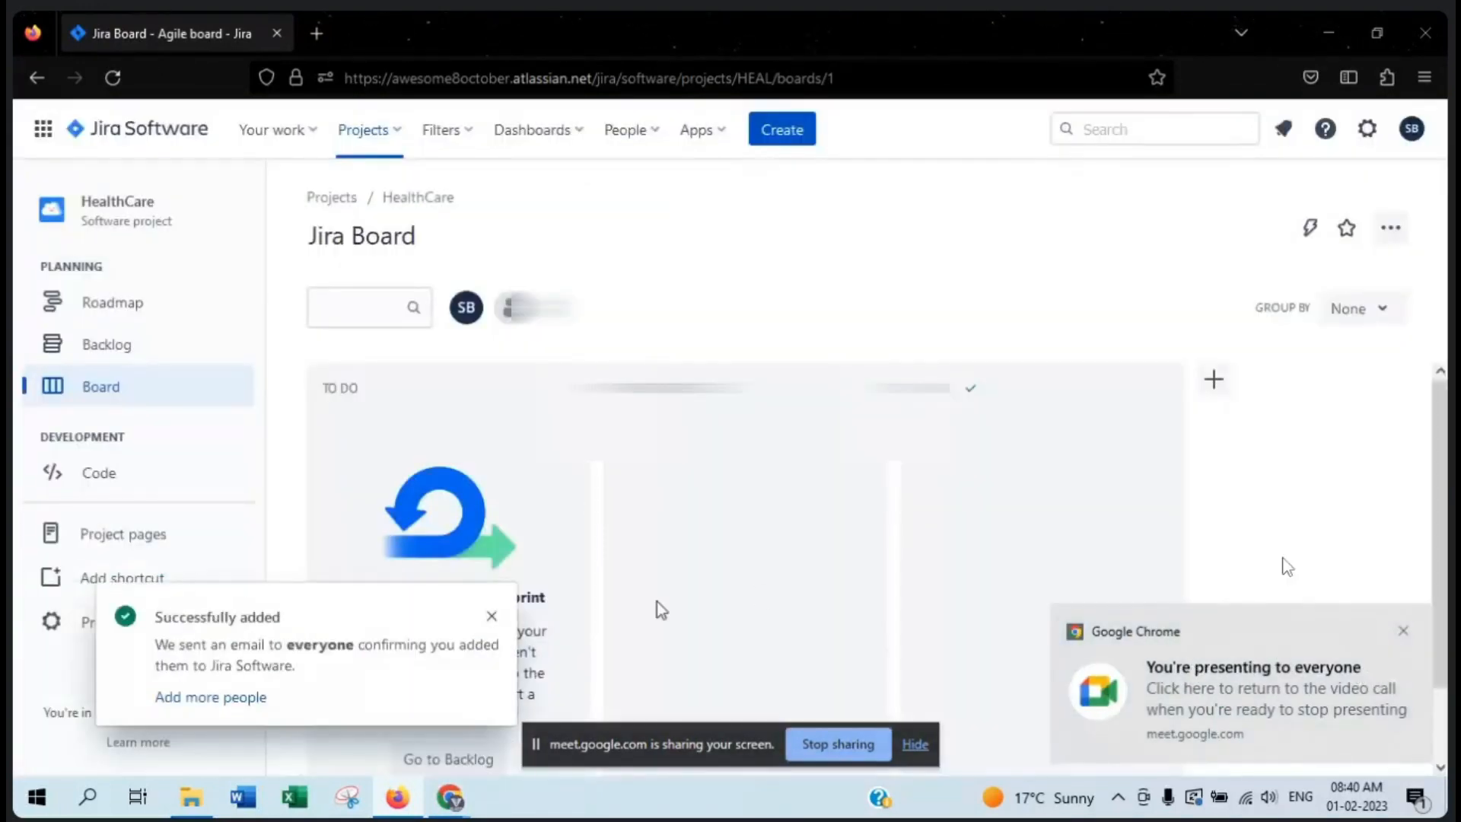
{"action": "left_click", "coordinate": [494, 613]}
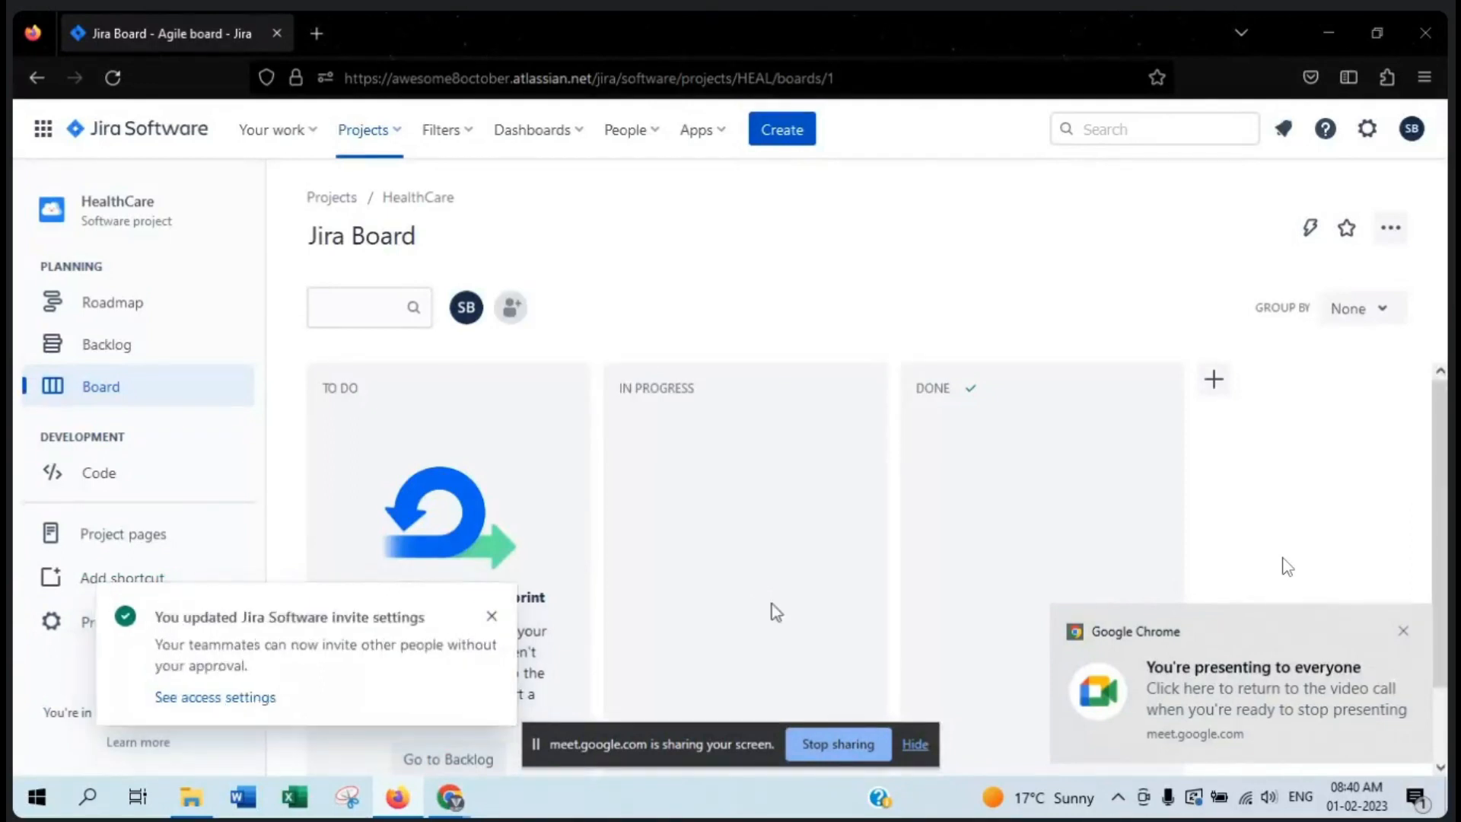
{"action": "left_click", "coordinate": [492, 615]}
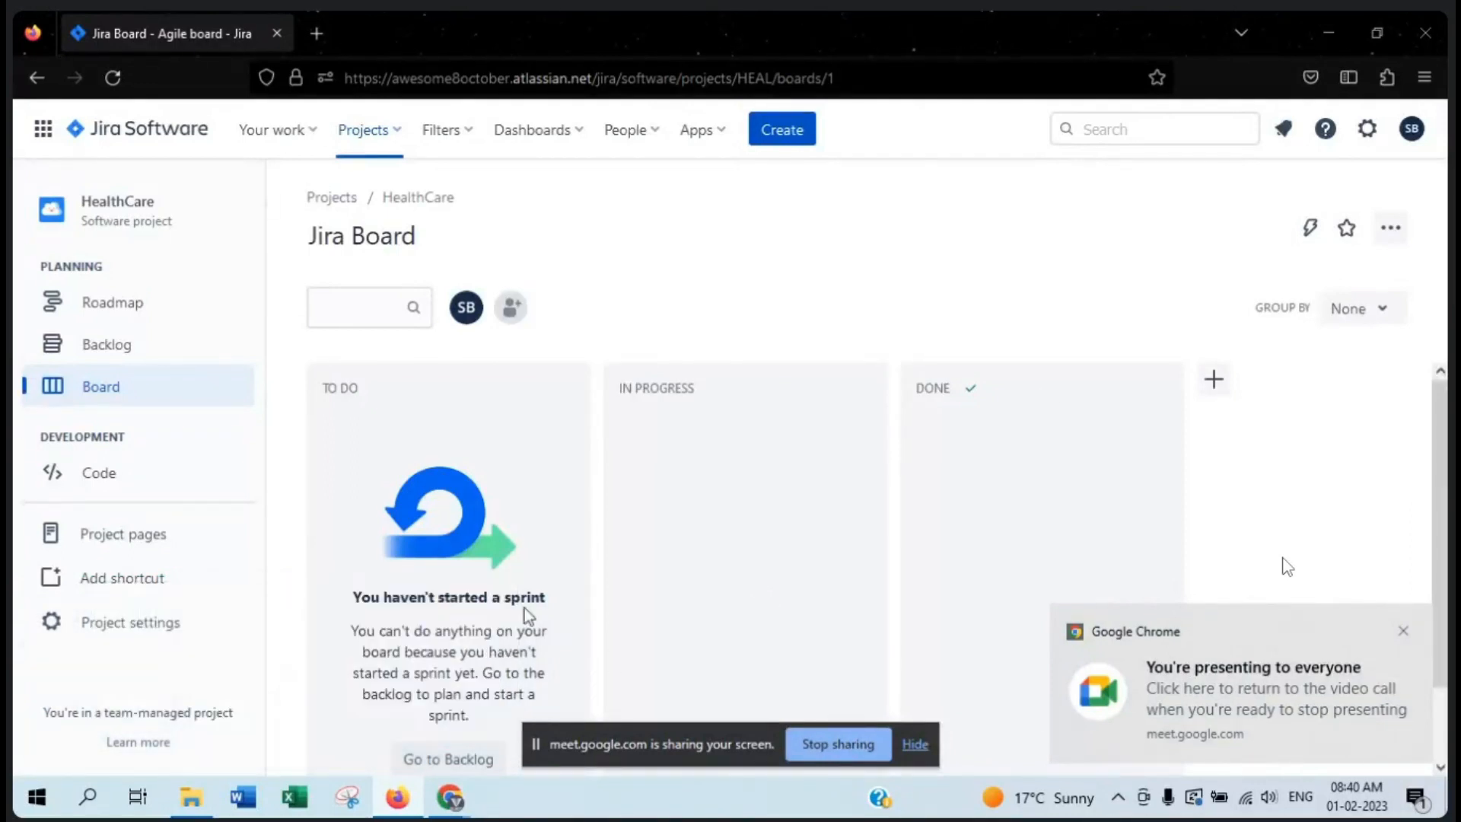
{"action": "left_click", "coordinate": [1406, 634]}
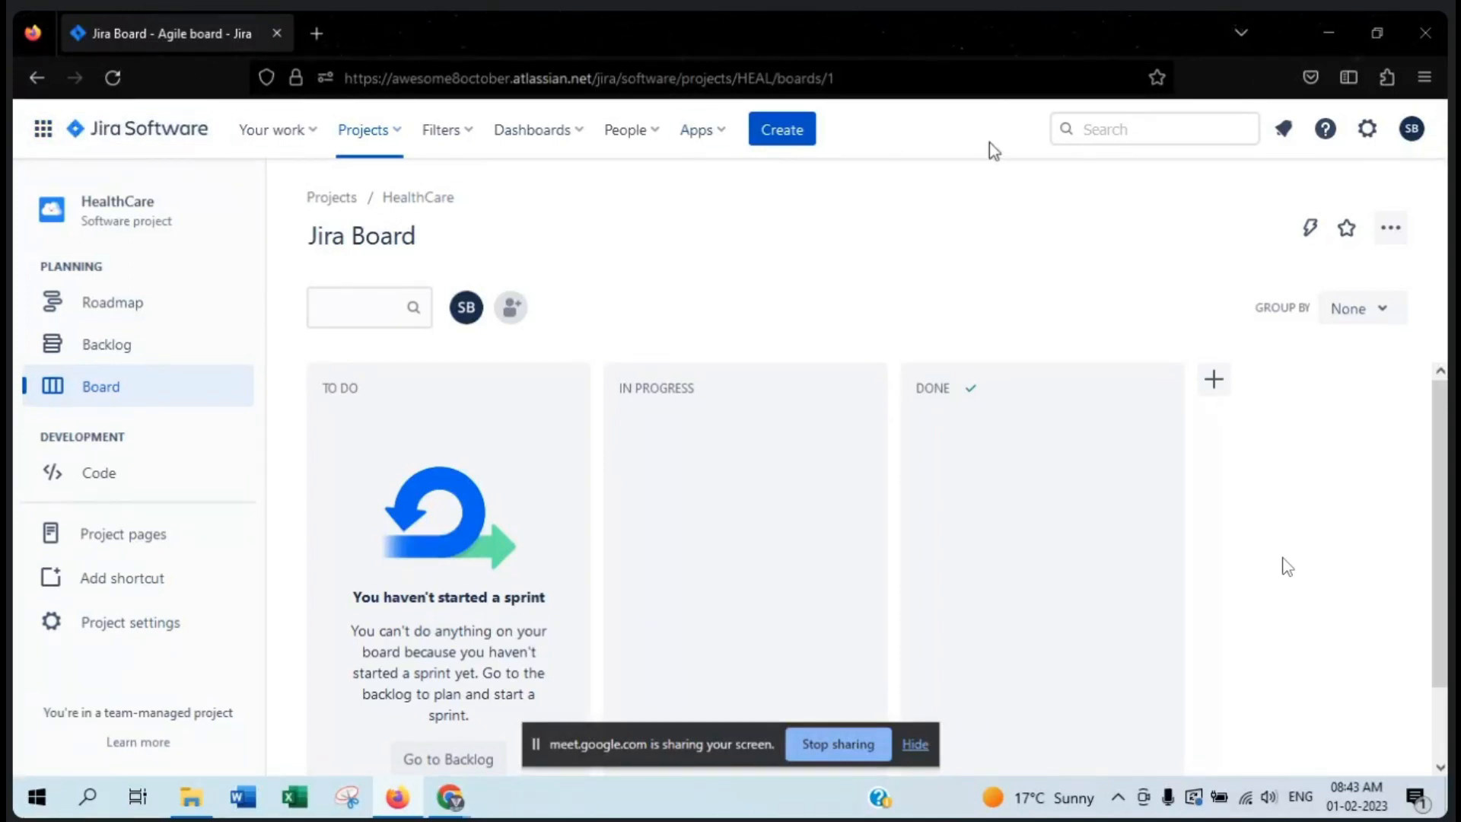
- Look at the Jira settings and the HealthCare project's Details settings, and return to the board
{"action": "left_click", "coordinate": [1380, 137]}
{"action": "left_click", "coordinate": [784, 250]}
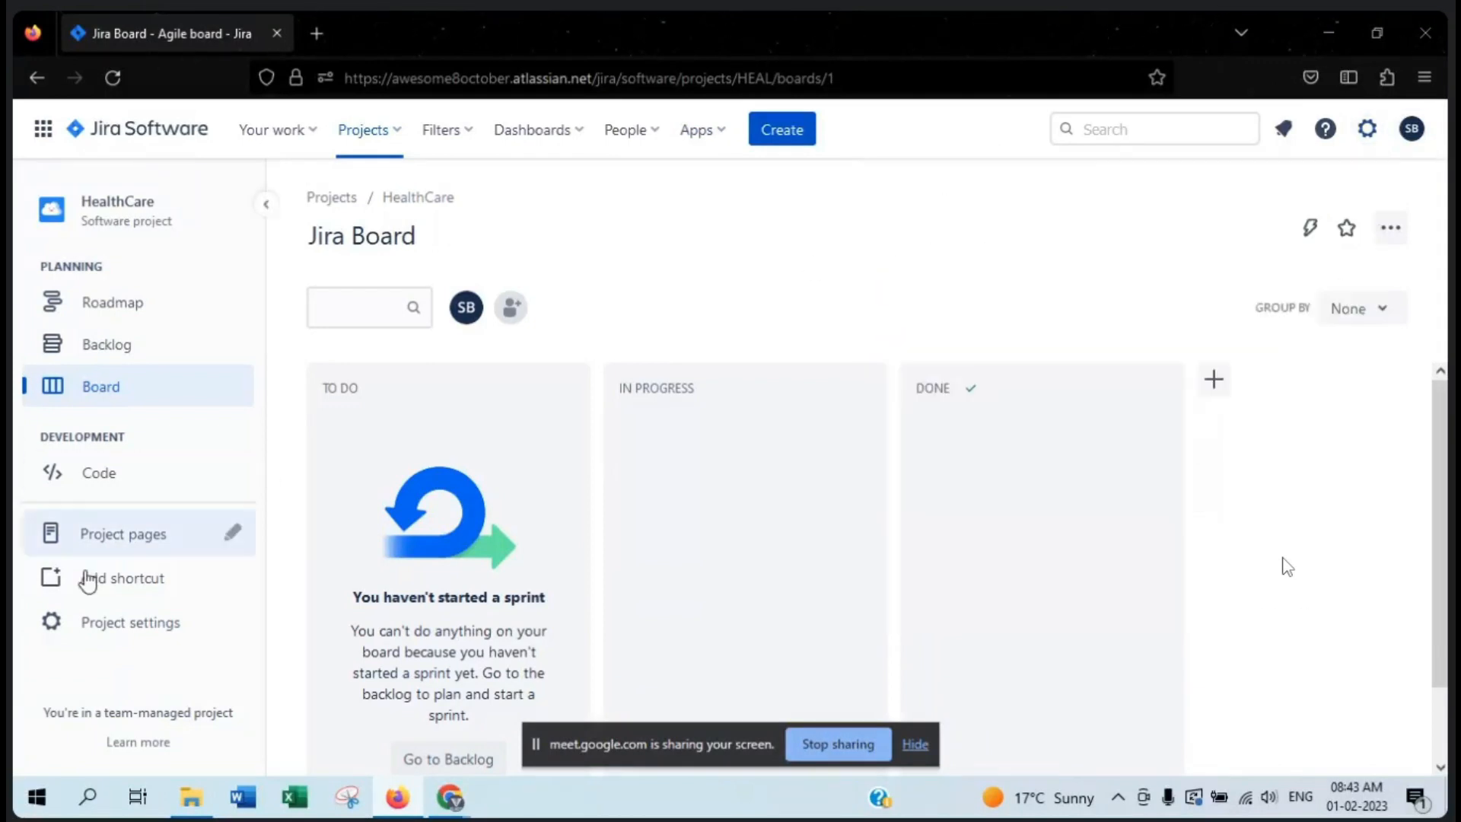
{"action": "left_click", "coordinate": [131, 636]}
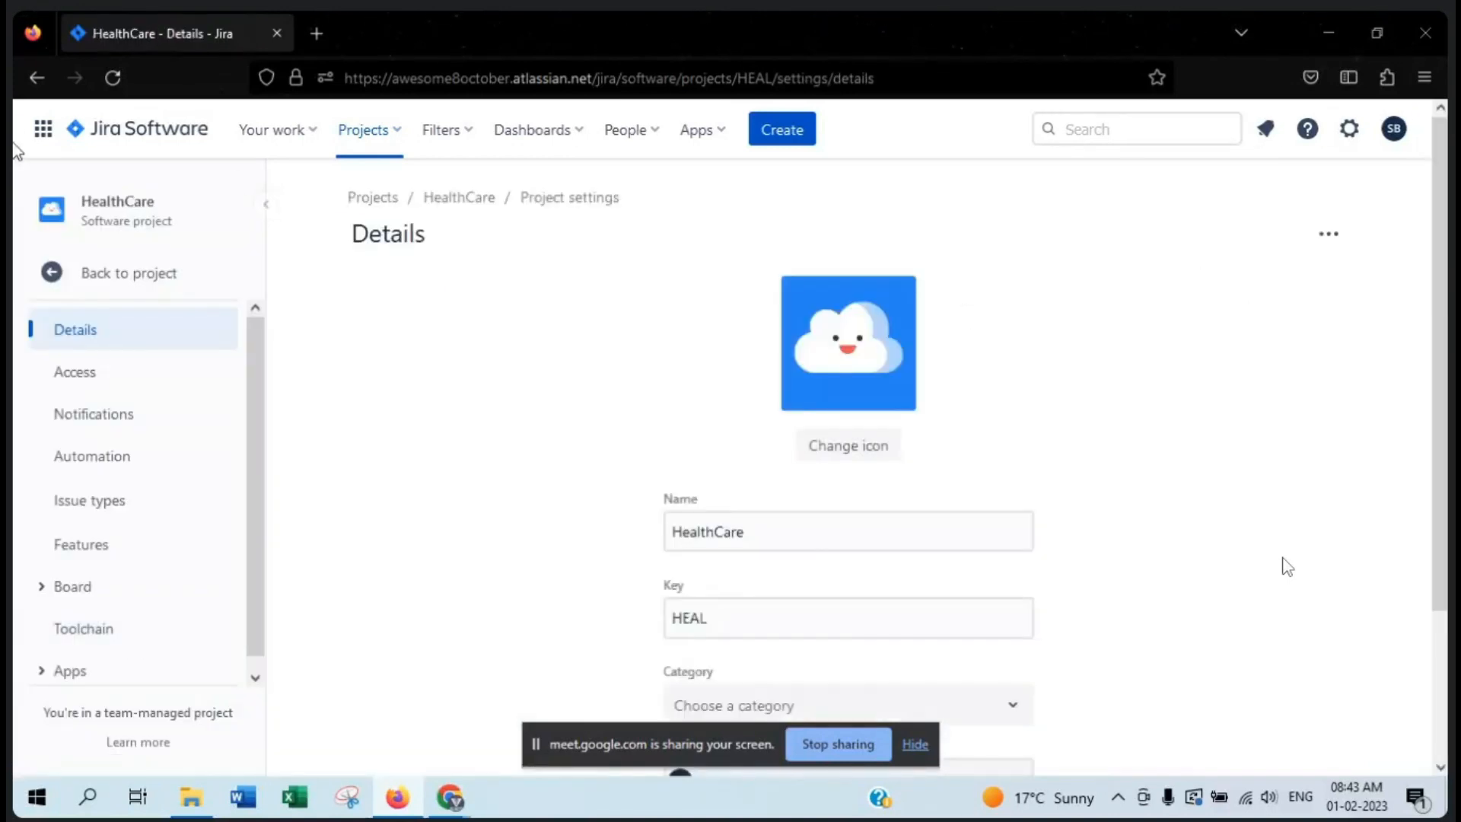
{"action": "left_click", "coordinate": [46, 274]}
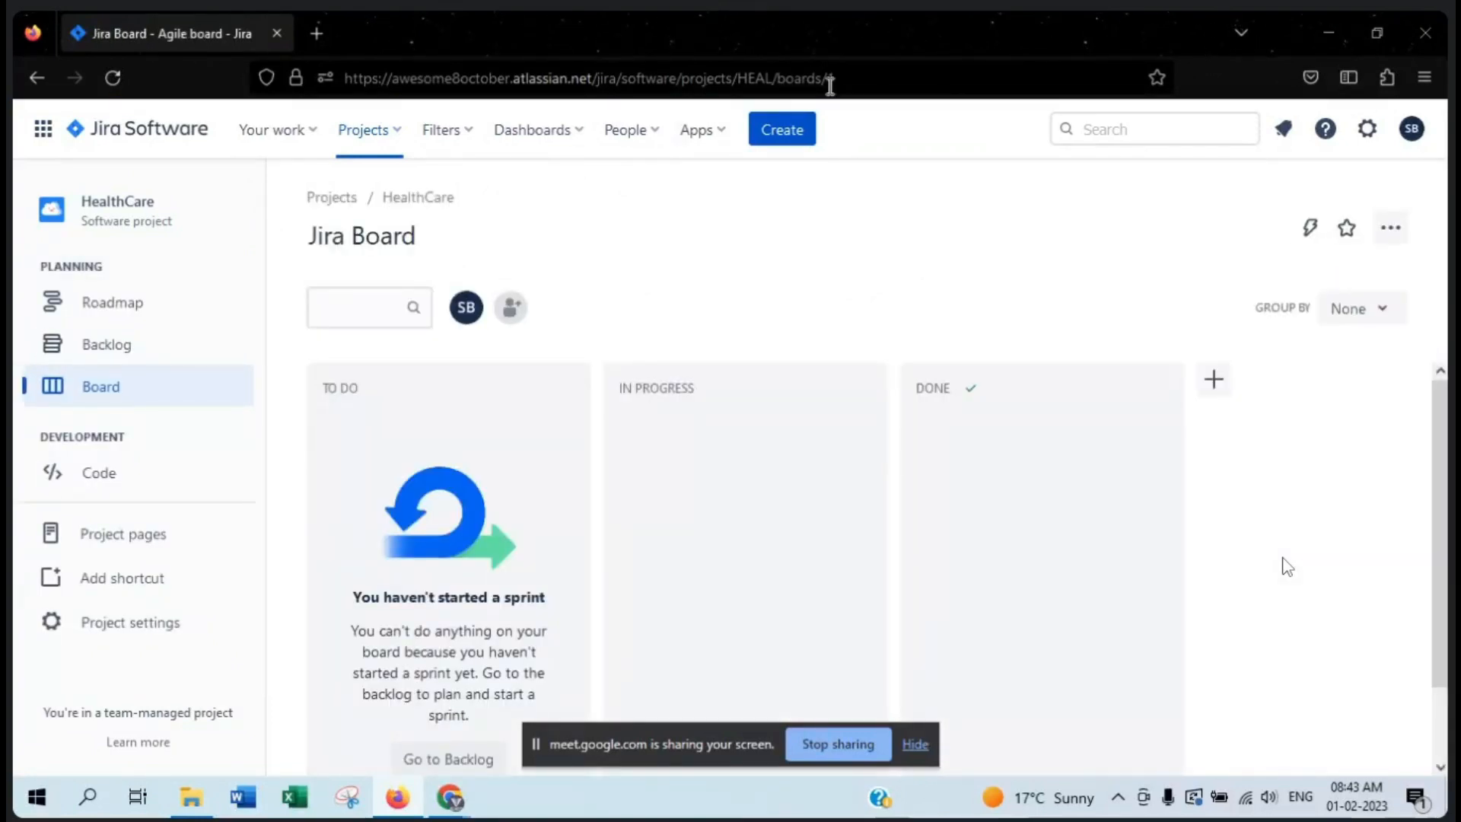
- Open the form for creating a new issue and point out its required Project field
{"action": "left_click", "coordinate": [790, 127]}
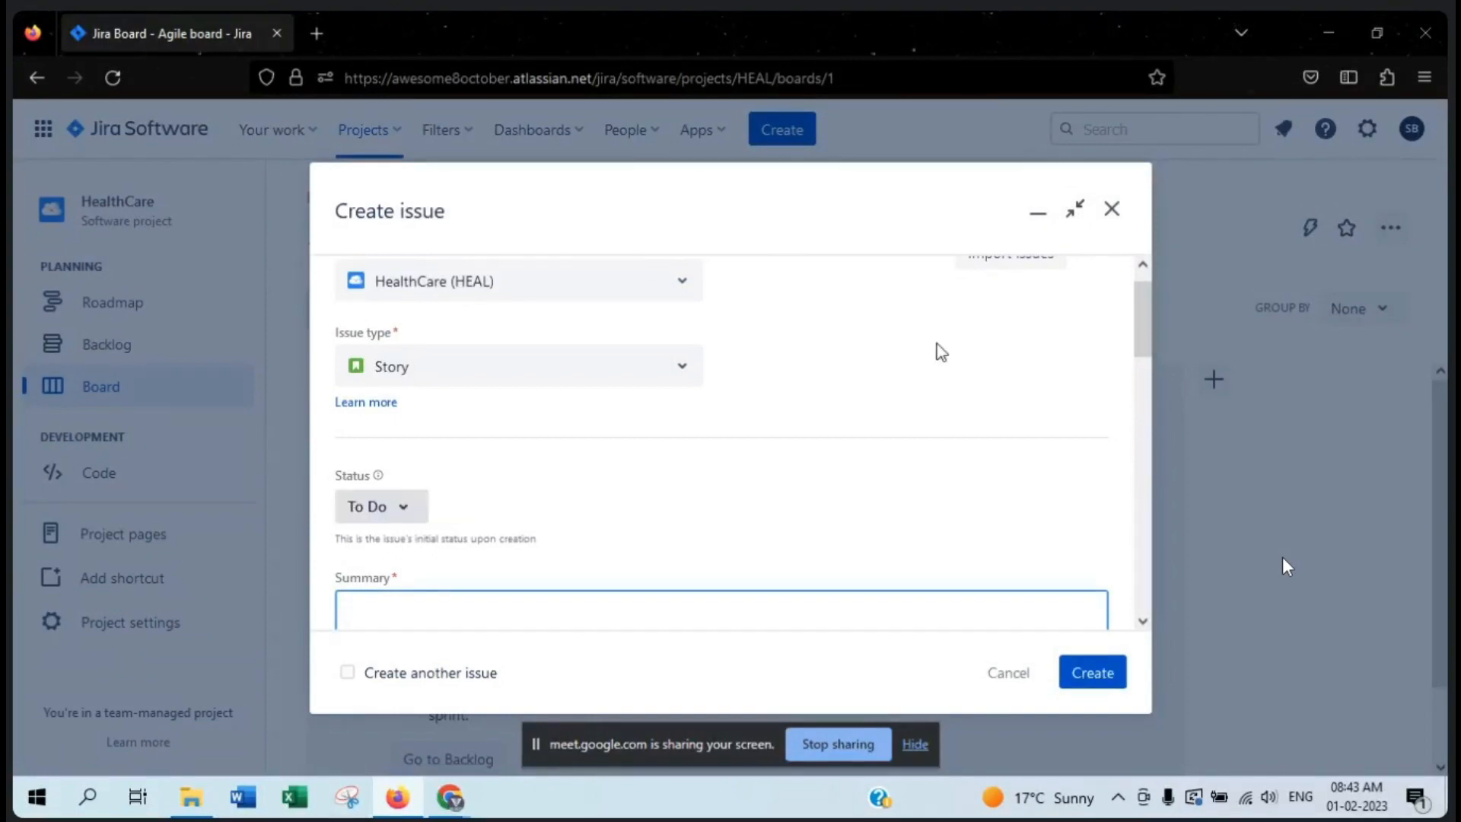
{"action": "left_click", "coordinate": [1112, 210]}
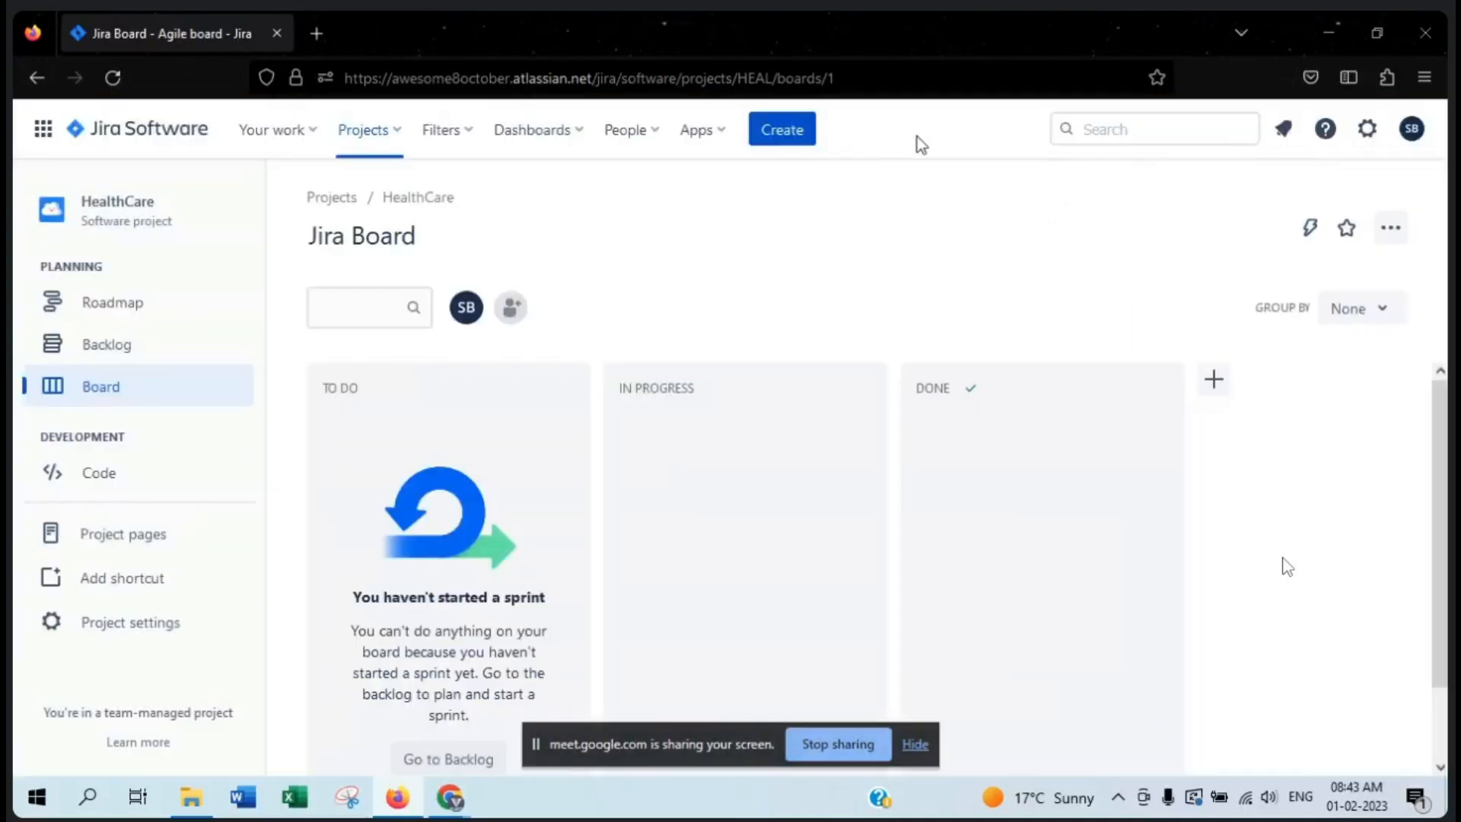
{"action": "left_click", "coordinate": [791, 131]}
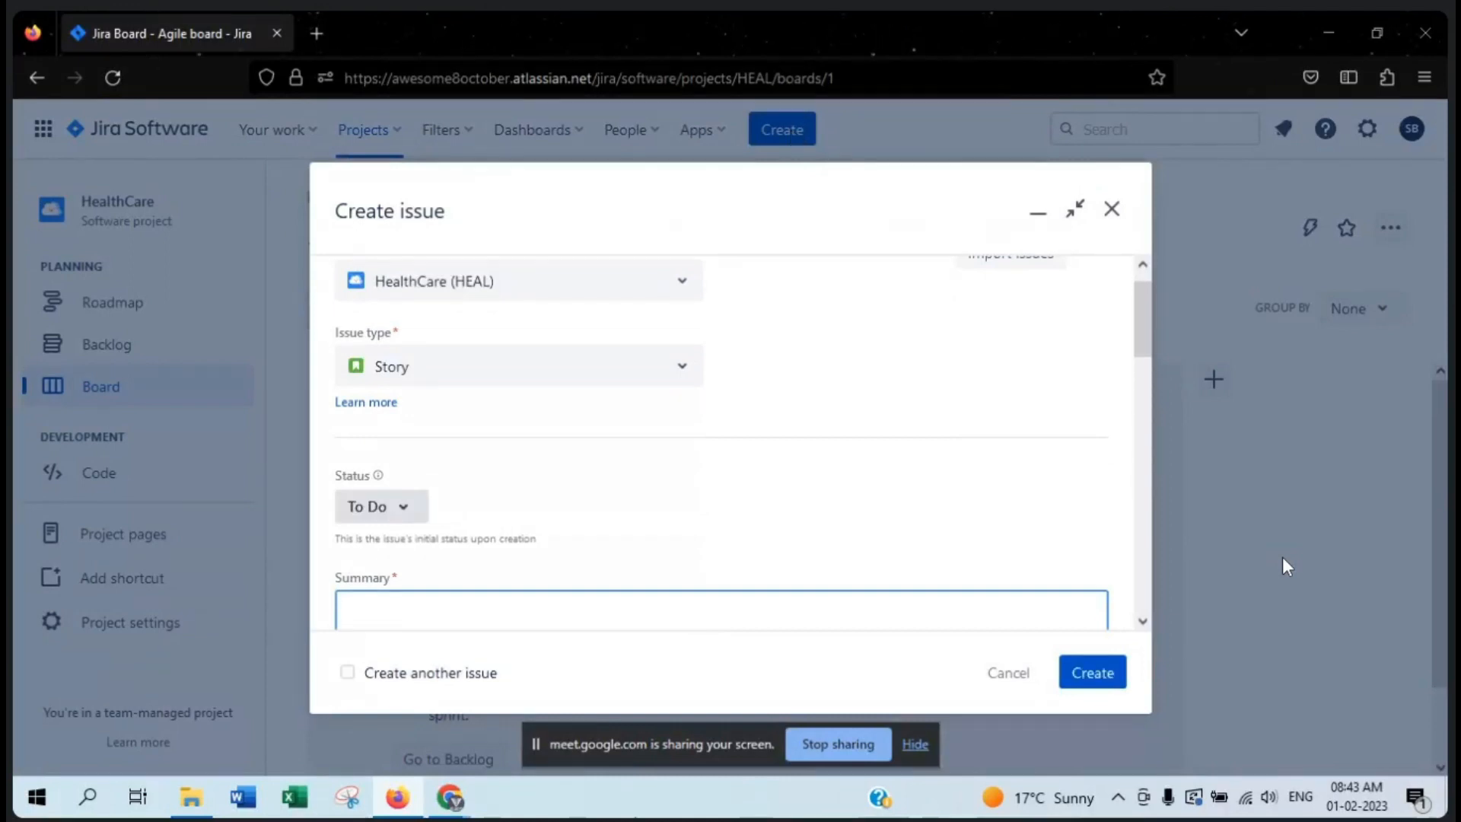
{"action": "scroll", "coordinate": [744, 400], "scroll_direction": "up", "scroll_amount": 1}
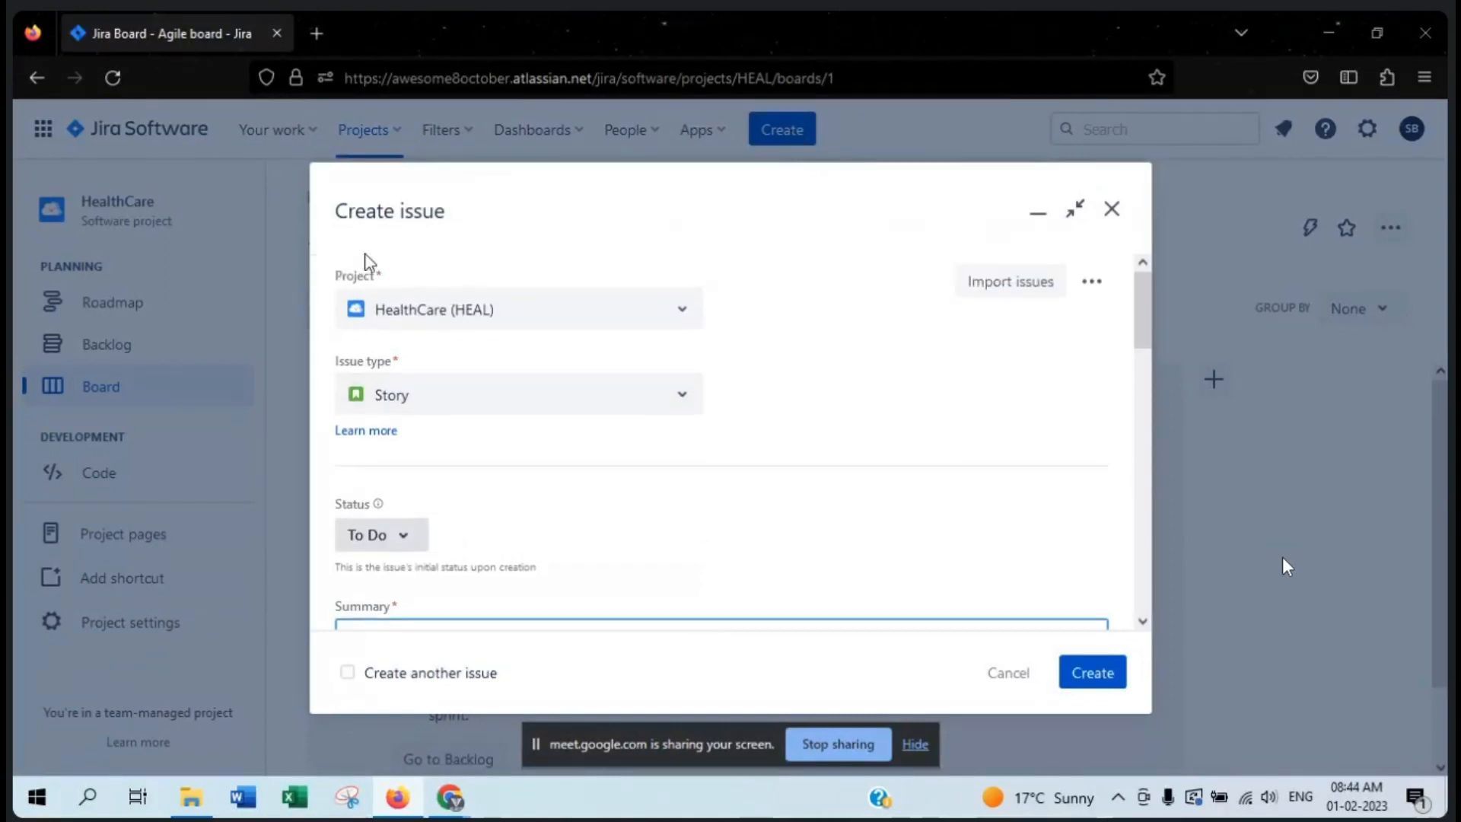
{"action": "left_click_drag", "start_coordinate": [395, 277], "coordinate": [318, 272]}
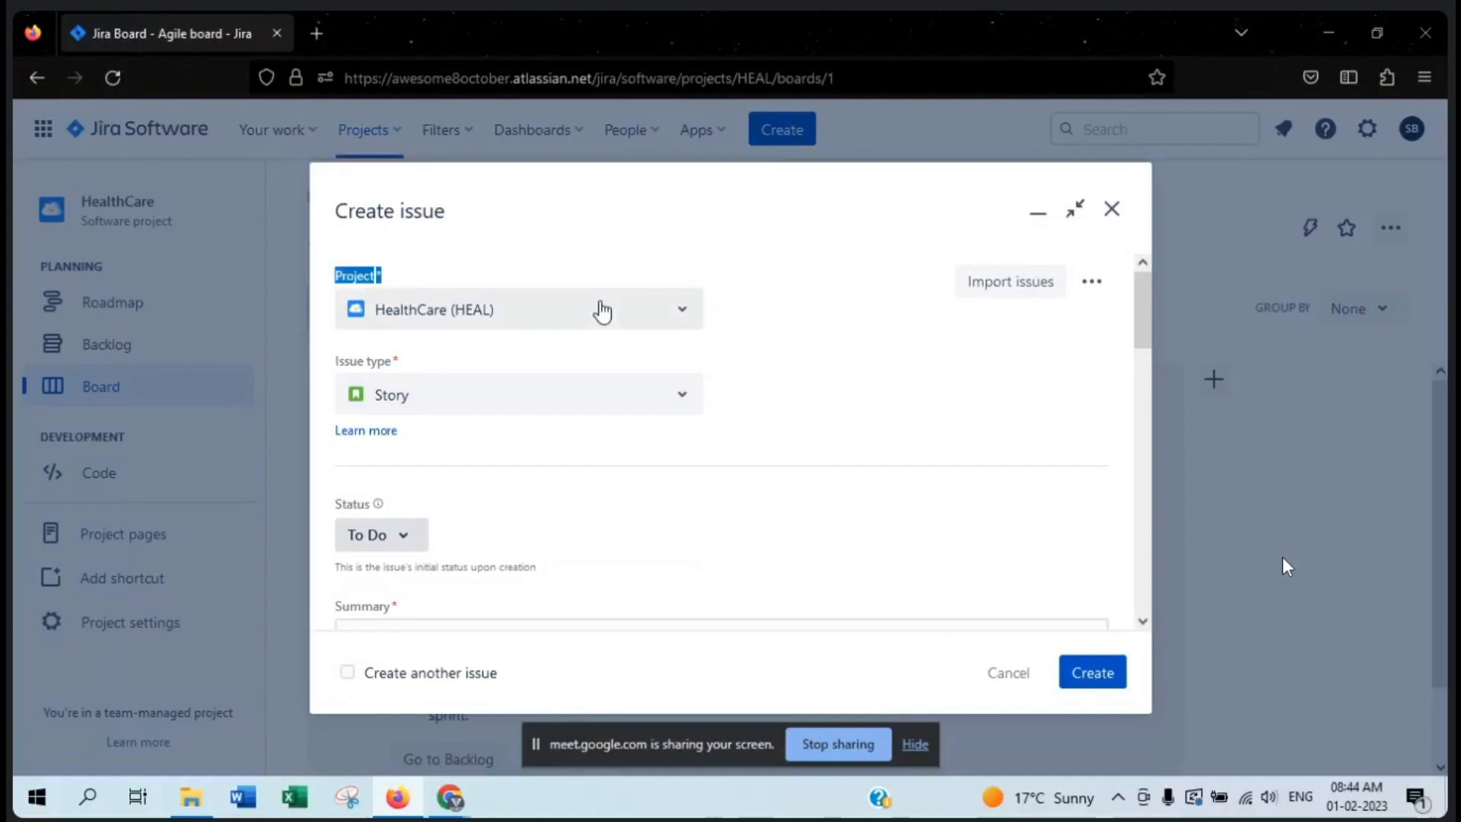
{"action": "left_click", "coordinate": [402, 287]}
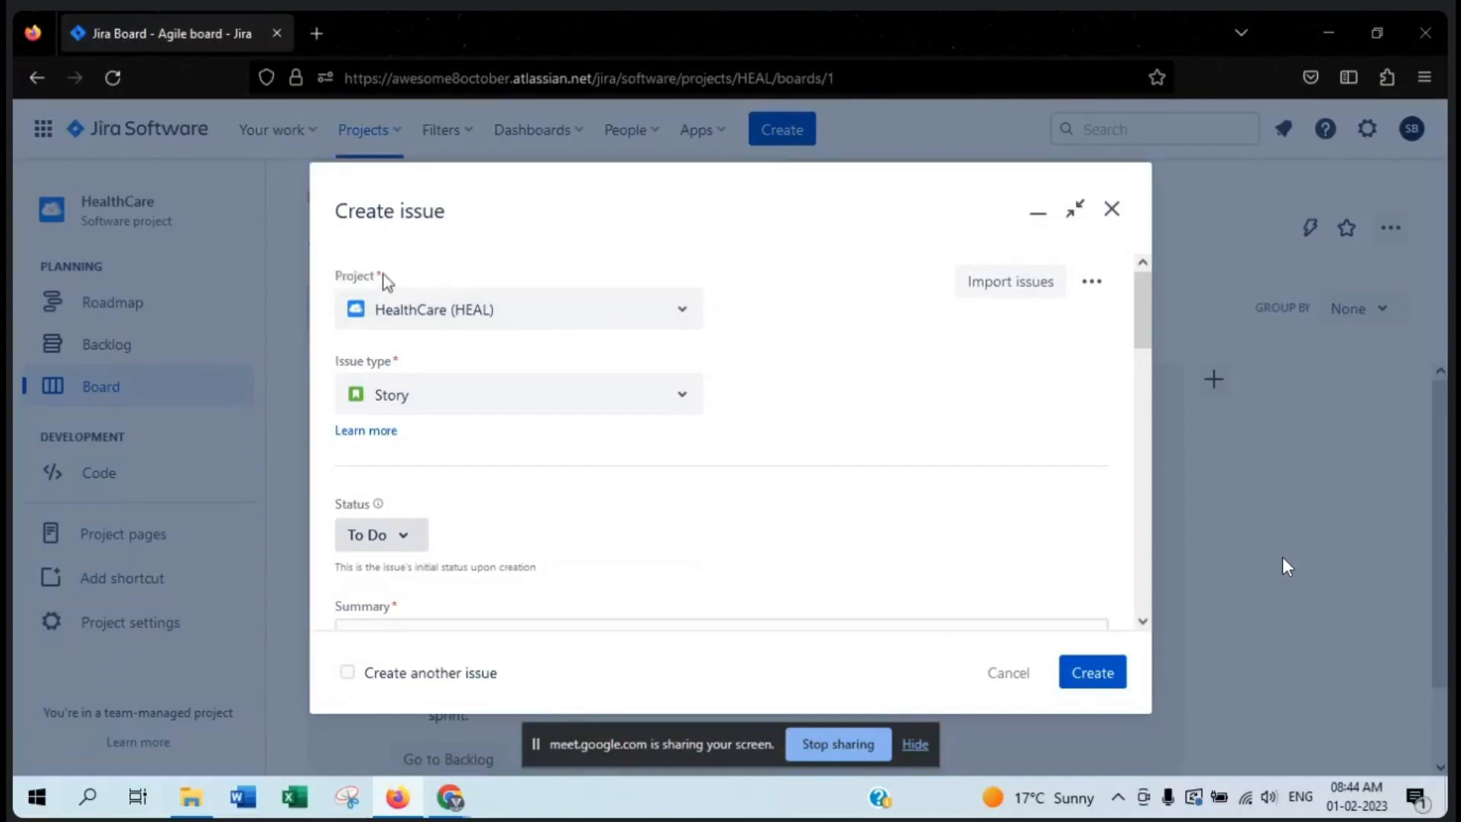
- Check which other projects the Project field offers for the new issue
{"action": "left_click", "coordinate": [681, 308]}
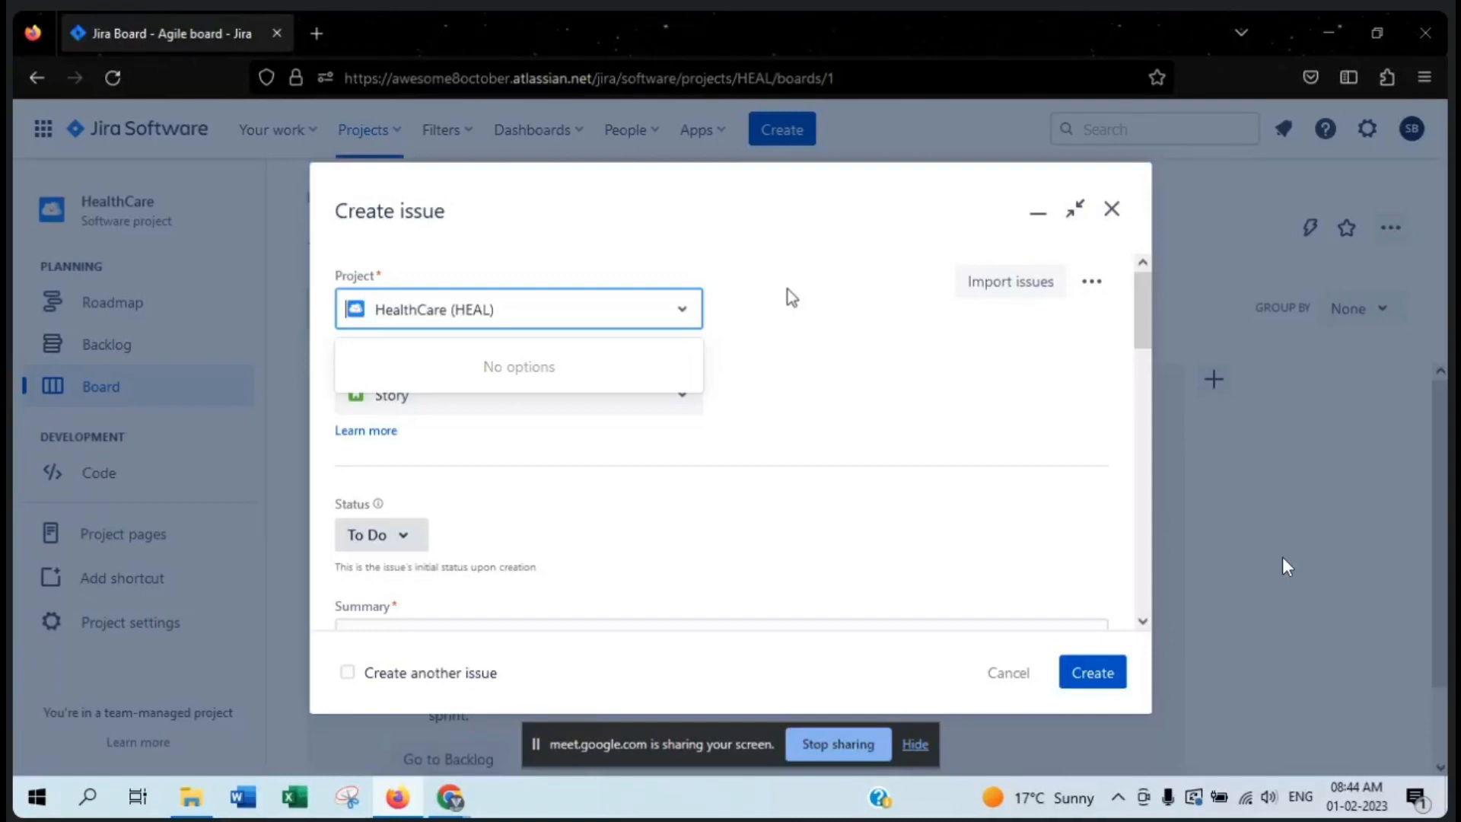
{"action": "left_click", "coordinate": [791, 296]}
{"action": "left_click", "coordinate": [673, 324]}
{"action": "left_click", "coordinate": [770, 290]}
{"action": "left_click", "coordinate": [654, 310]}
{"action": "left_click", "coordinate": [620, 217]}
{"action": "scroll", "coordinate": [472, 295], "scroll_direction": "down", "scroll_amount": 2}
{"action": "scroll", "coordinate": [467, 424], "scroll_direction": "up", "scroll_amount": 2}
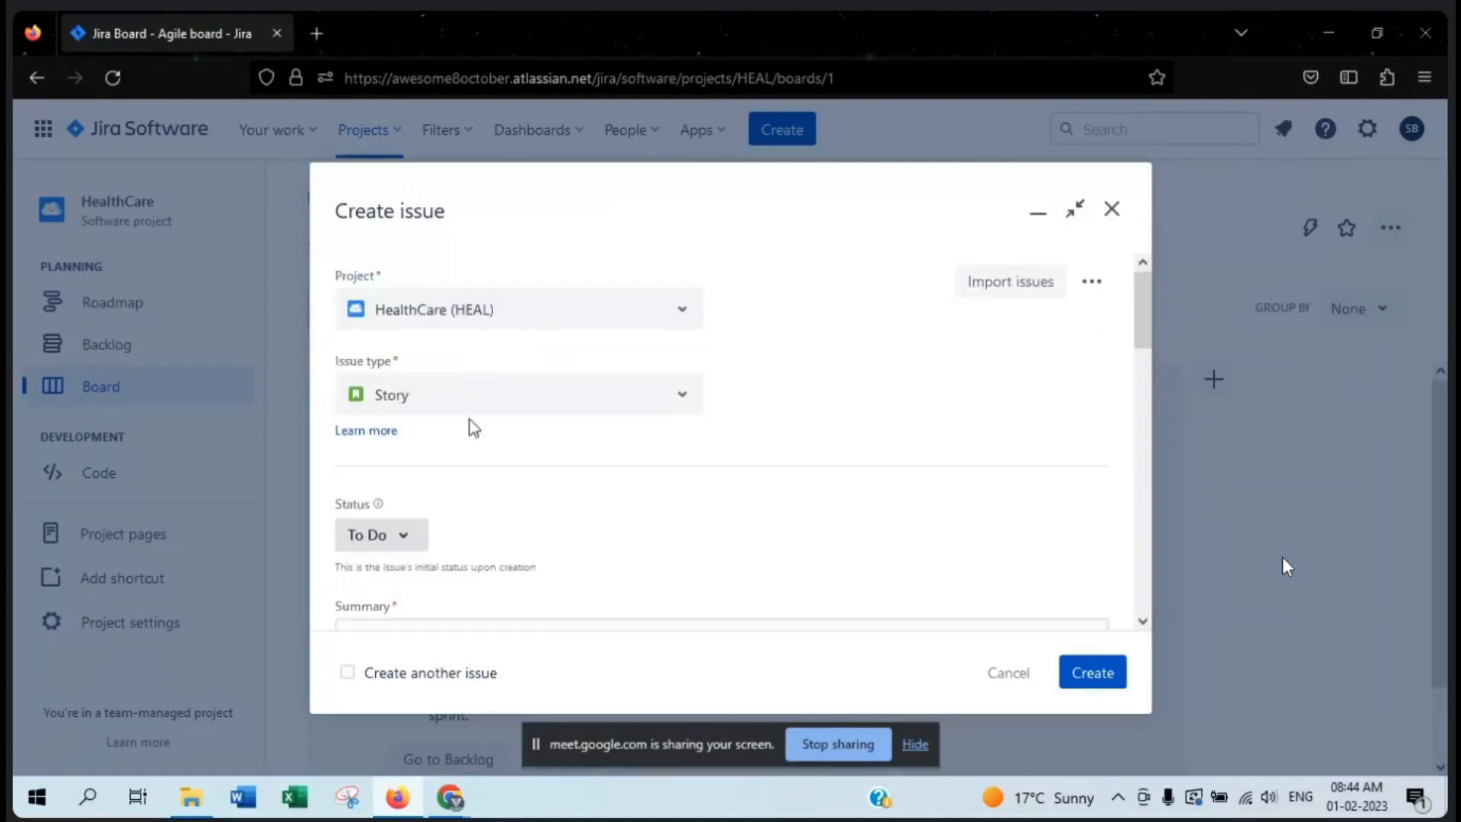
- Point out the Issue type field and view its choices, and recheck the Project field's options
{"action": "left_click_drag", "start_coordinate": [401, 361], "coordinate": [333, 367]}
{"action": "left_click", "coordinate": [720, 333]}
{"action": "left_click", "coordinate": [676, 396]}
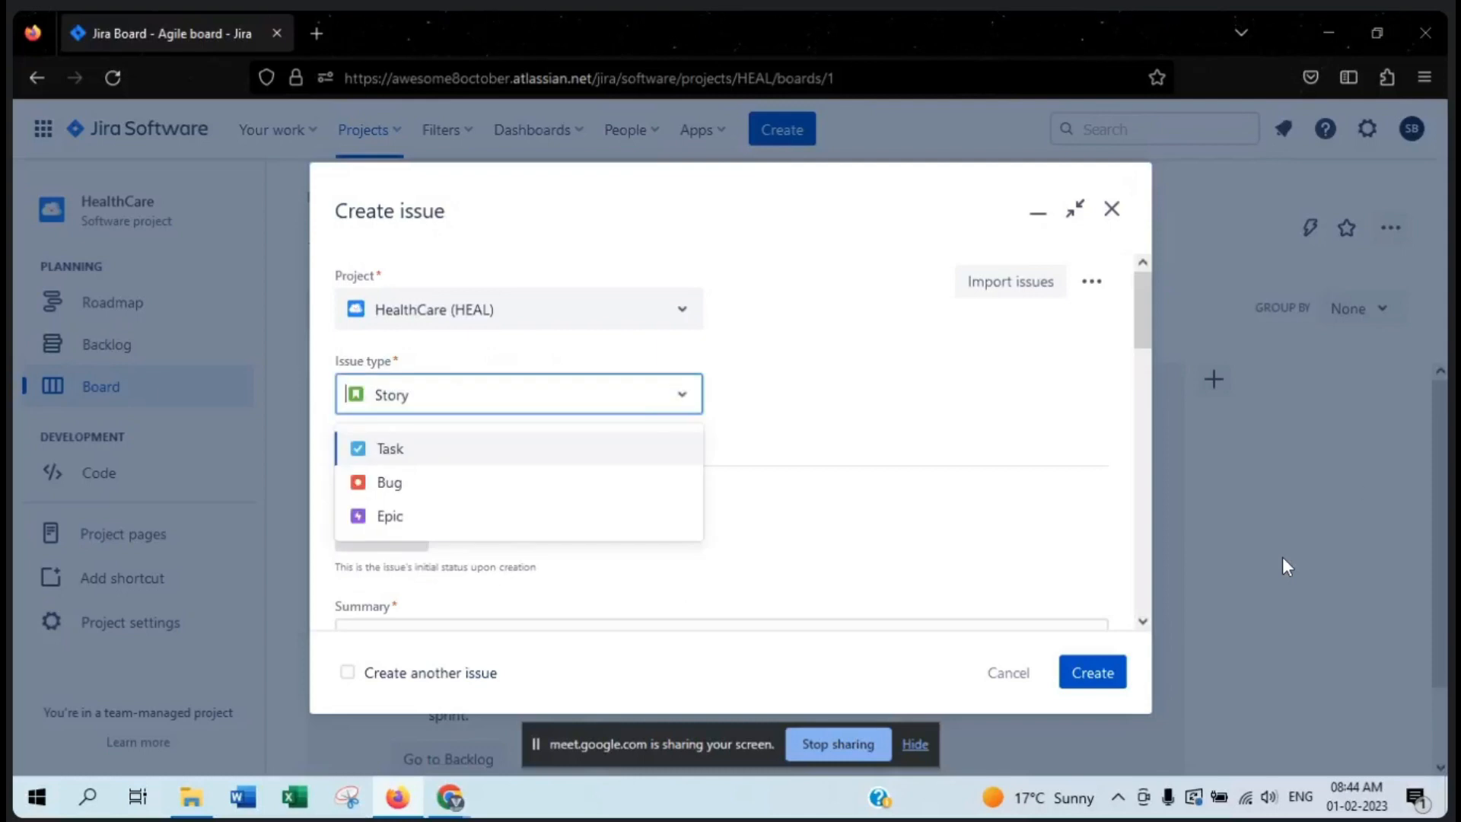
{"action": "key", "text": "Escape"}
{"action": "left_click", "coordinate": [1285, 567]}
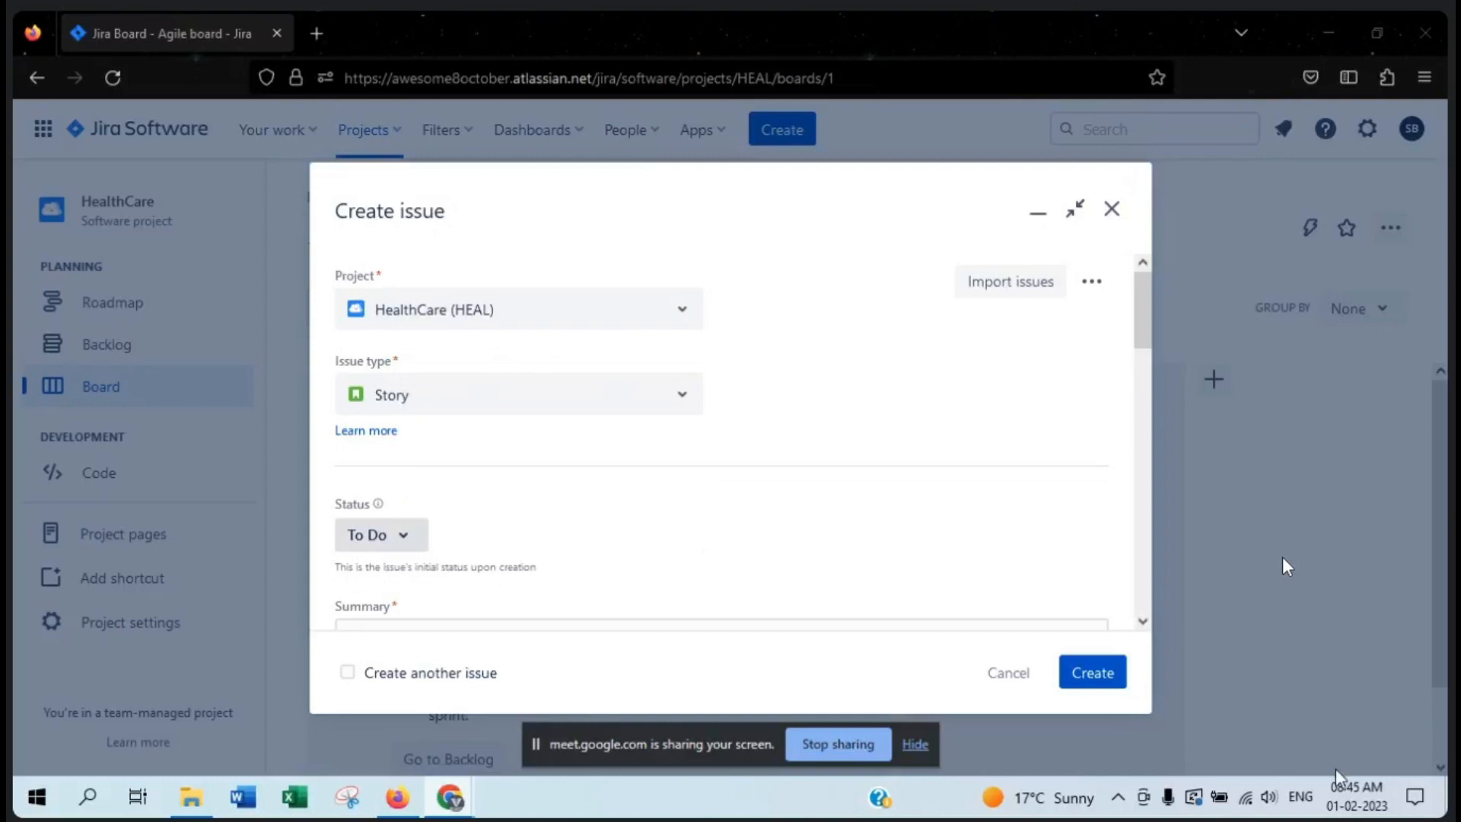
{"action": "left_click", "coordinate": [659, 325]}
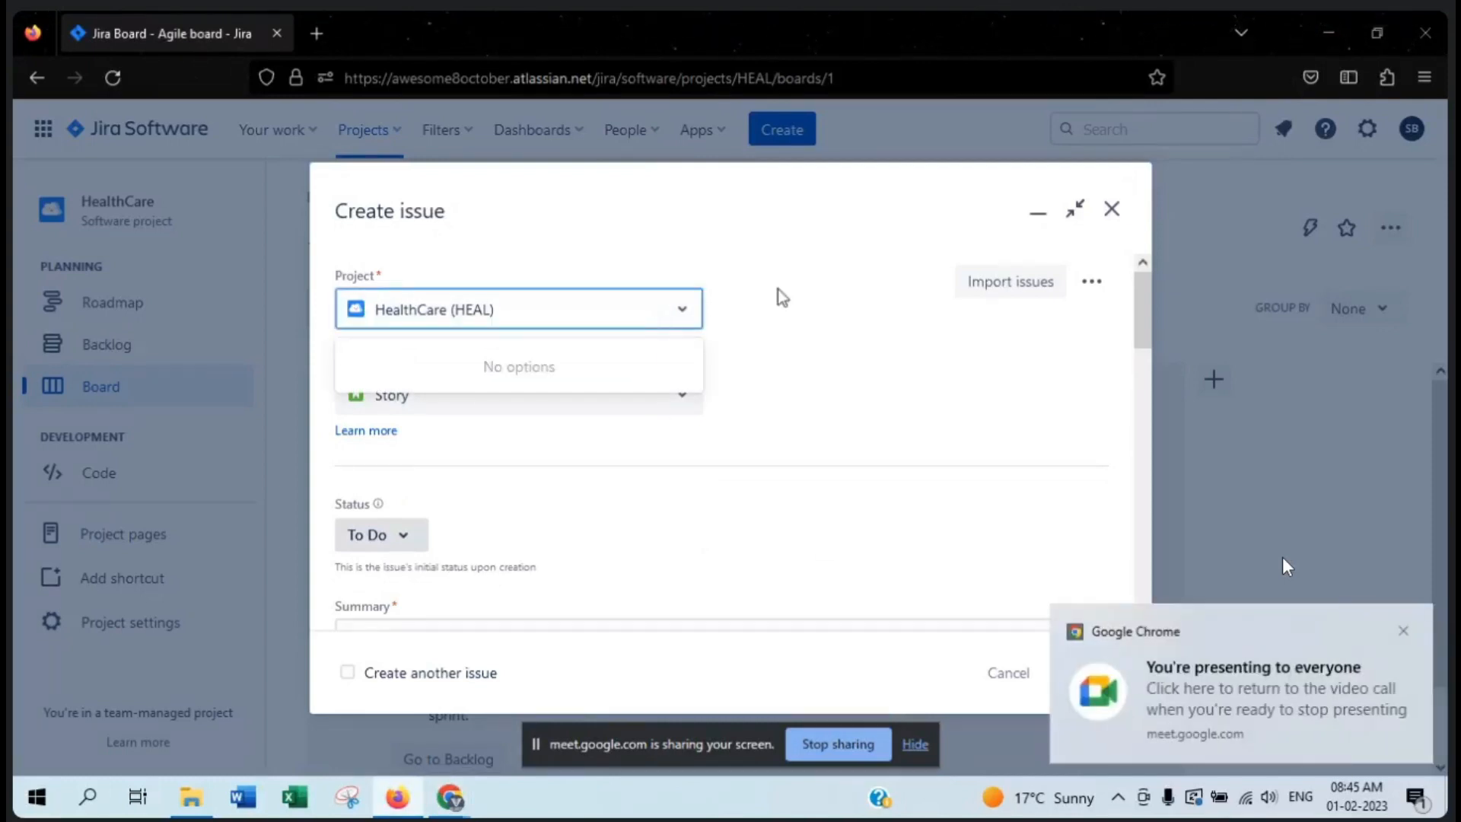
{"action": "left_click", "coordinate": [695, 227]}
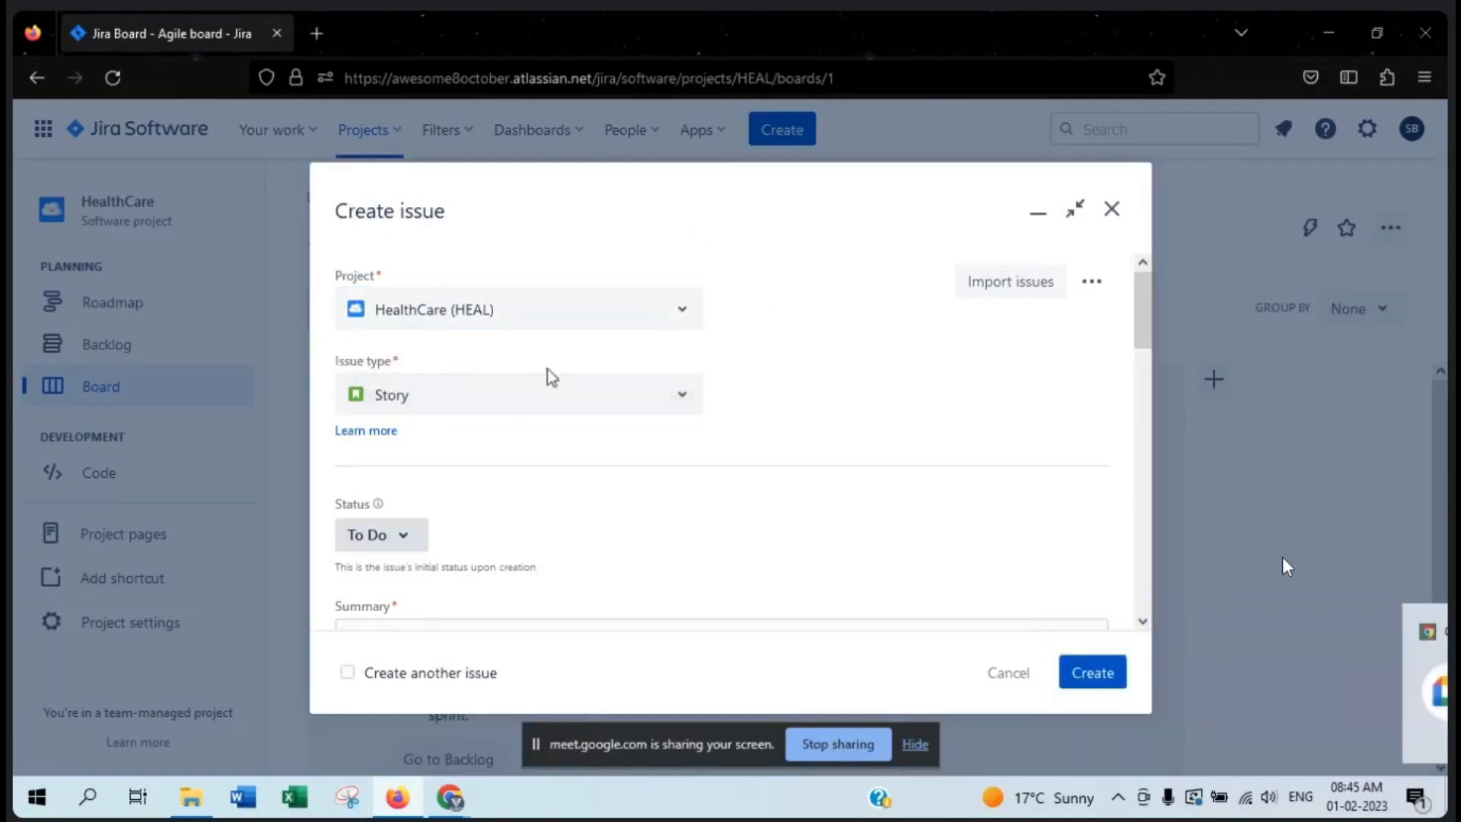
- Go through the Task, Bug and Epic issue types and set the new issue's type to Bug
{"action": "left_click", "coordinate": [682, 410]}
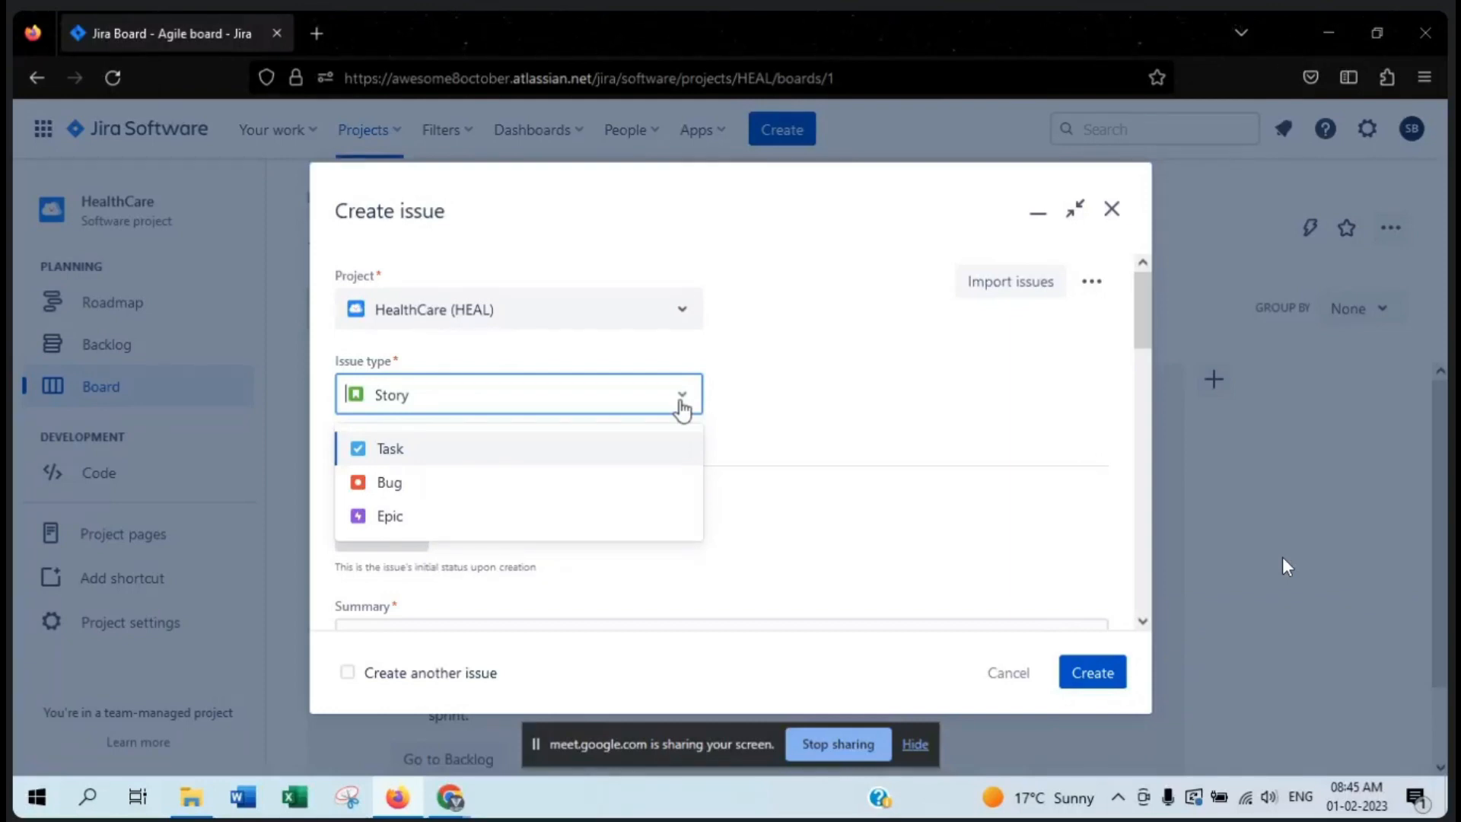
{"action": "key", "text": "Down"}
{"action": "key", "text": "Down"}
{"action": "key", "text": "Down"}
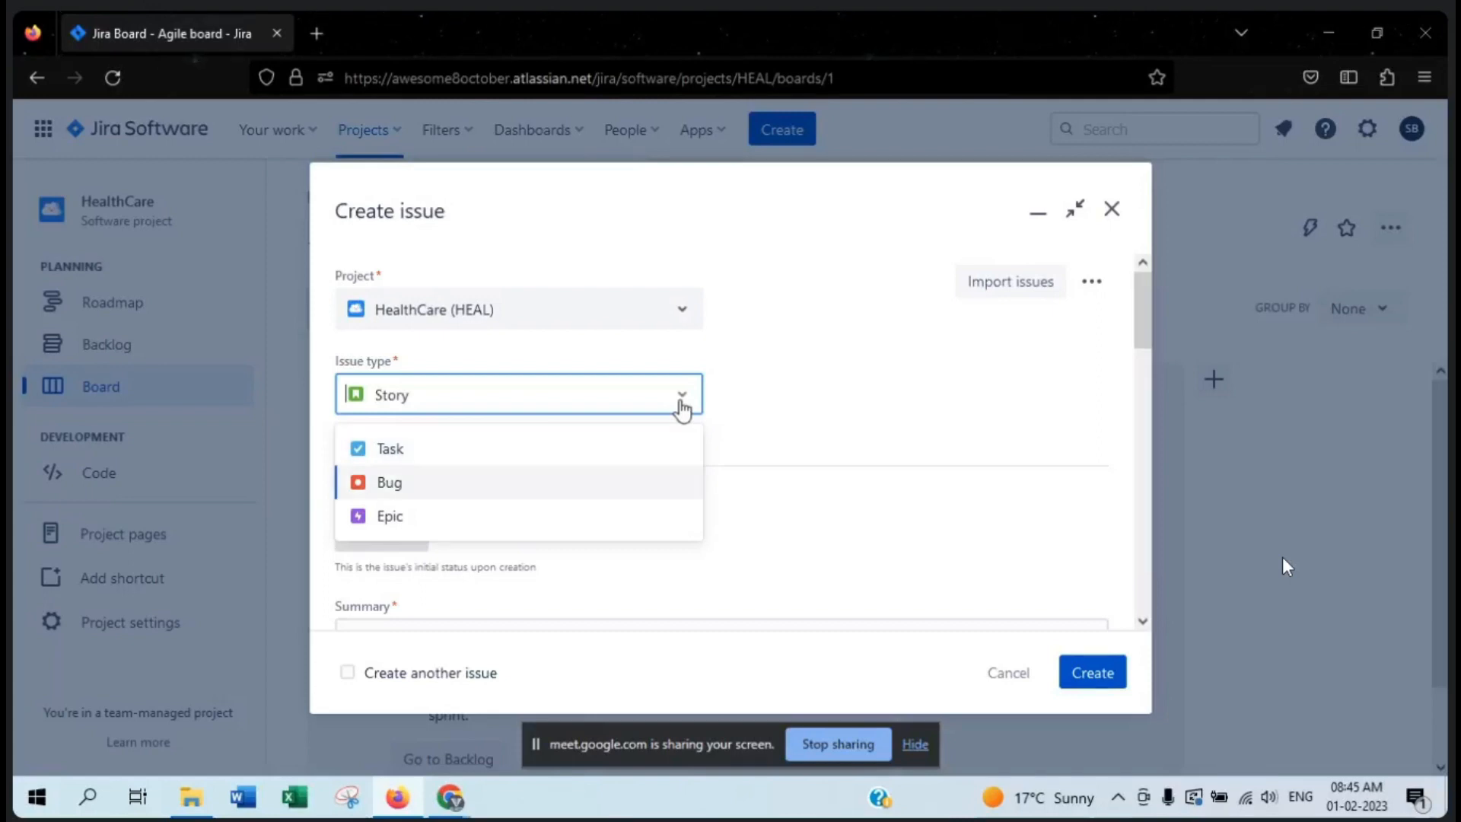
{"action": "key", "text": "Up"}
{"action": "key", "text": "Down"}
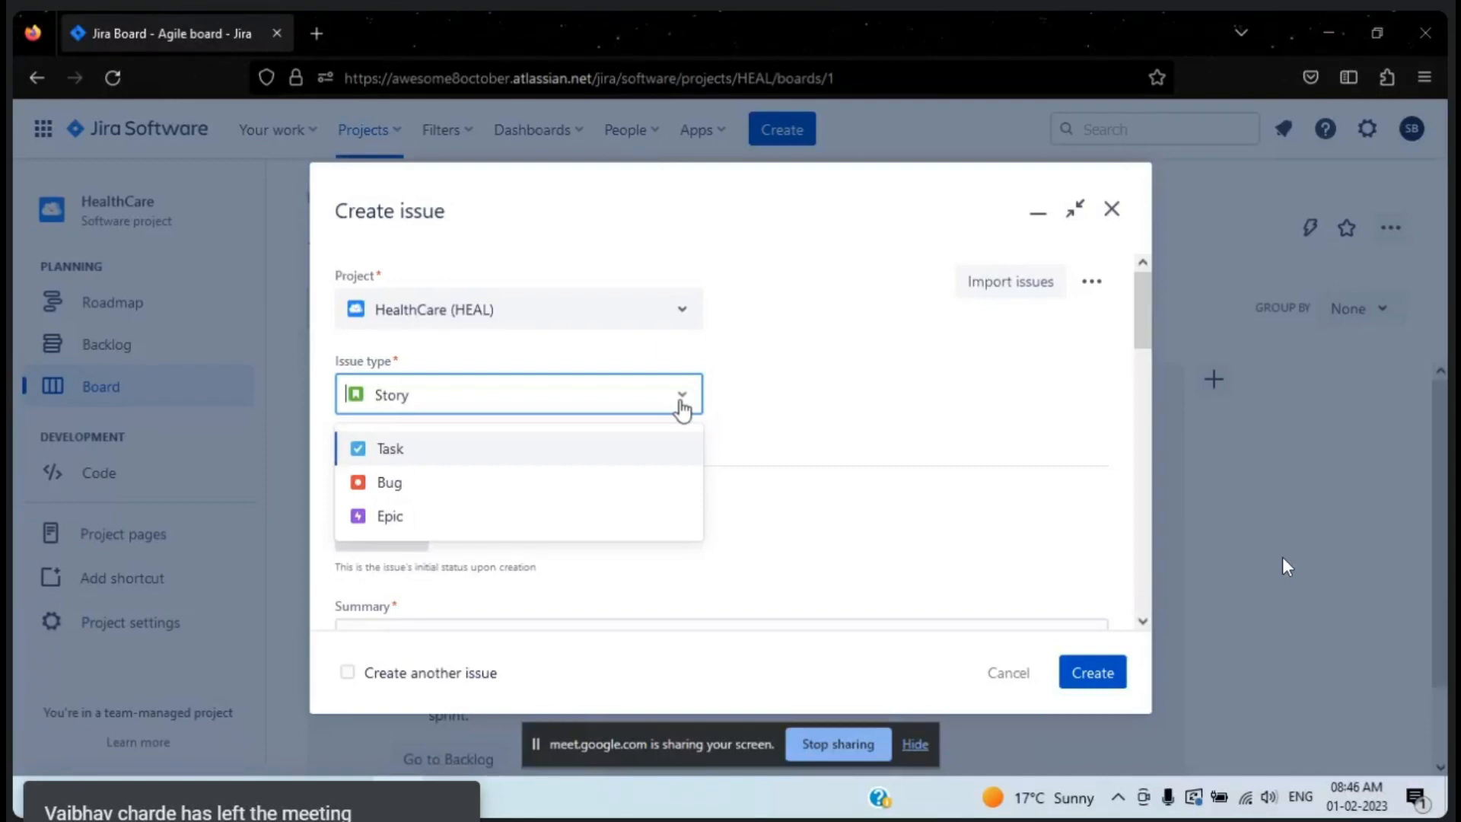
{"action": "left_click", "coordinate": [640, 485]}
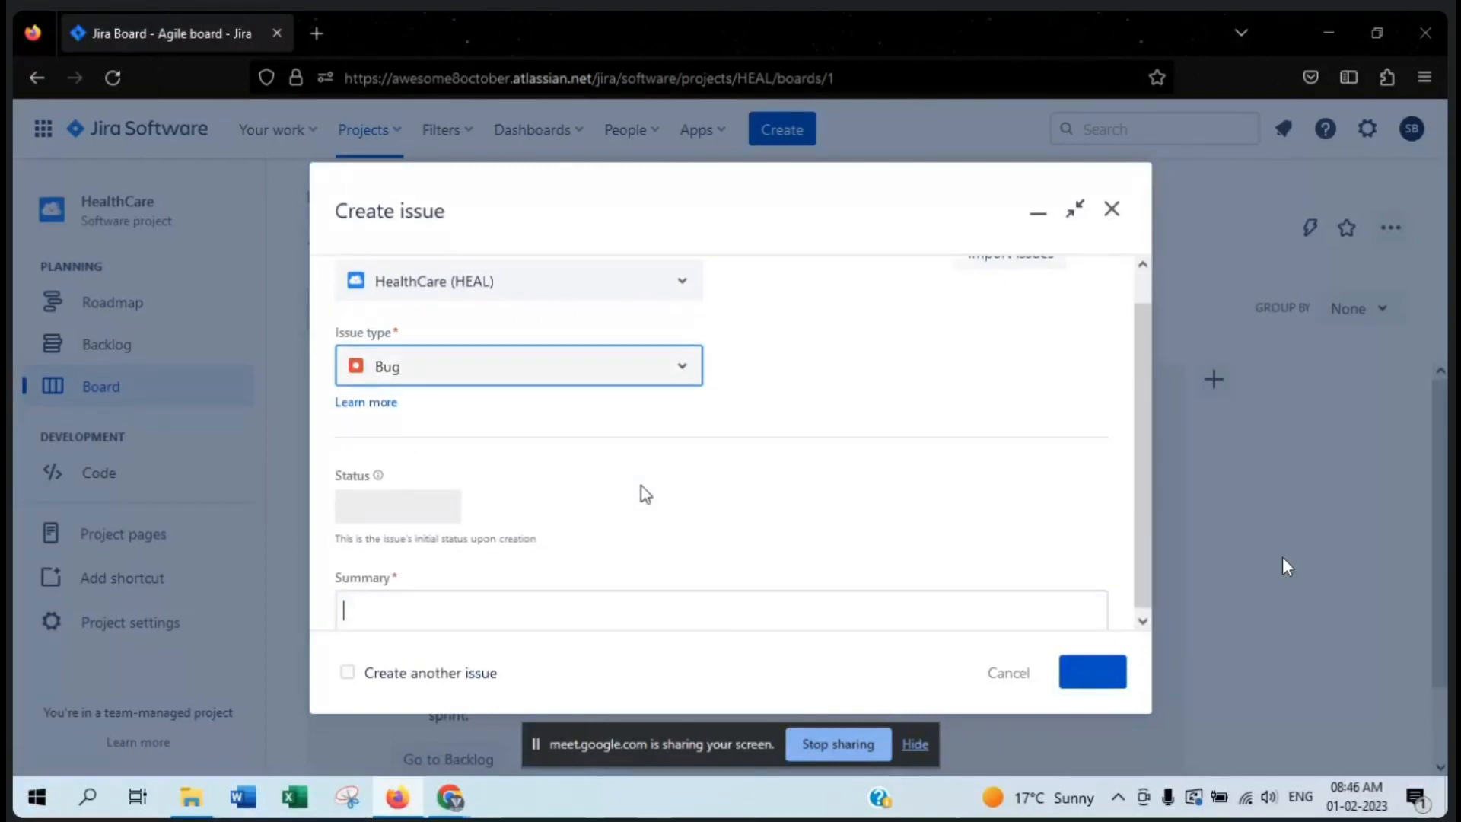
- Review the Story, Task and Epic alternatives to the Bug issue type without changing the selection
{"action": "left_click", "coordinate": [691, 381]}
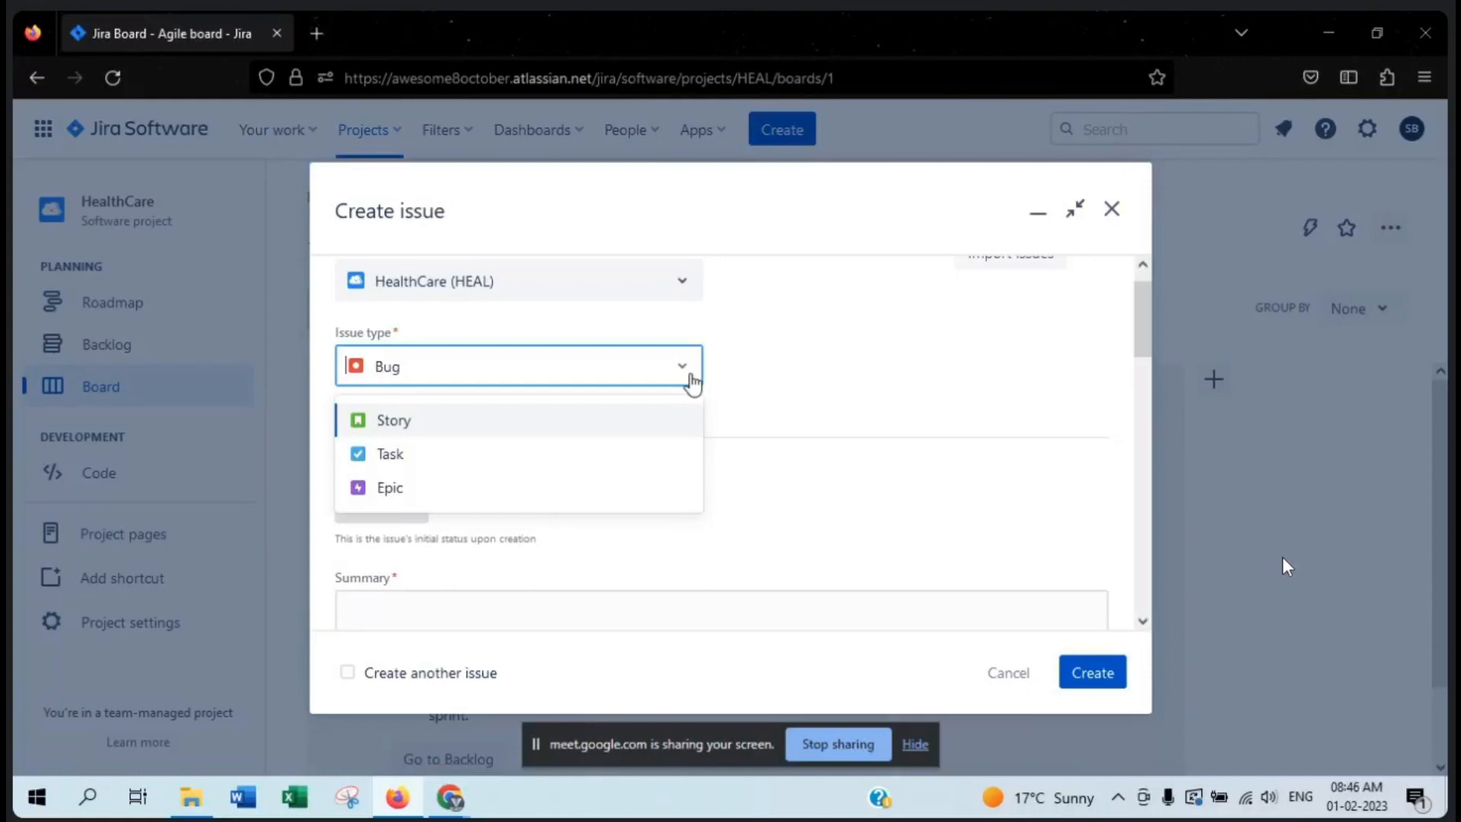
{"action": "left_click", "coordinate": [692, 383]}
{"action": "scroll", "coordinate": [835, 385], "scroll_direction": "up", "scroll_amount": 1}
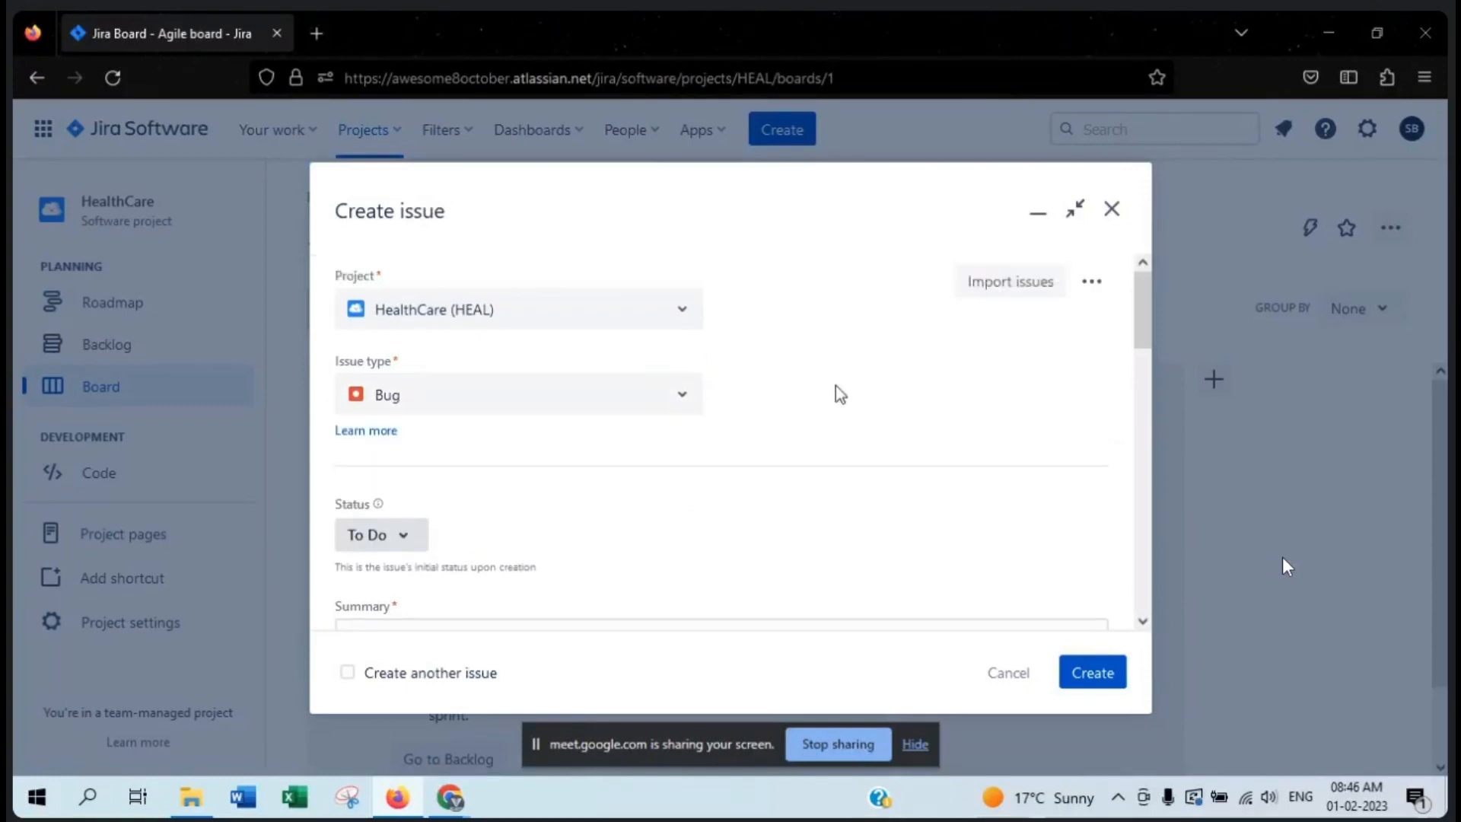
- Point out the Status field of the new bug and view its initial status options
{"action": "scroll", "coordinate": [835, 385], "scroll_direction": "down", "scroll_amount": 2}
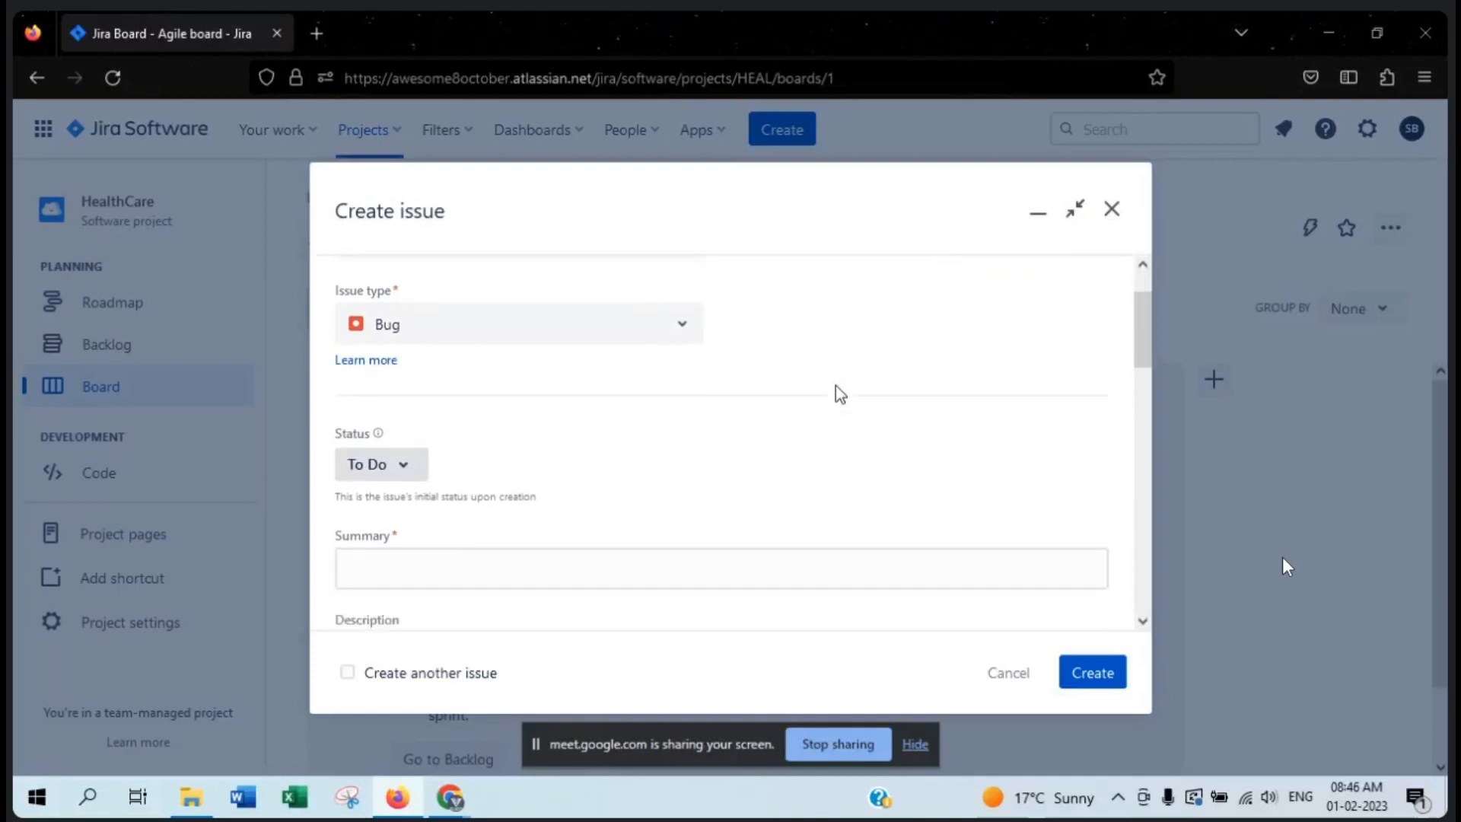
{"action": "left_click_drag", "start_coordinate": [371, 413], "coordinate": [331, 405]}
{"action": "left_click", "coordinate": [381, 444]}
{"action": "scroll", "coordinate": [571, 458], "scroll_direction": "up", "scroll_amount": 1}
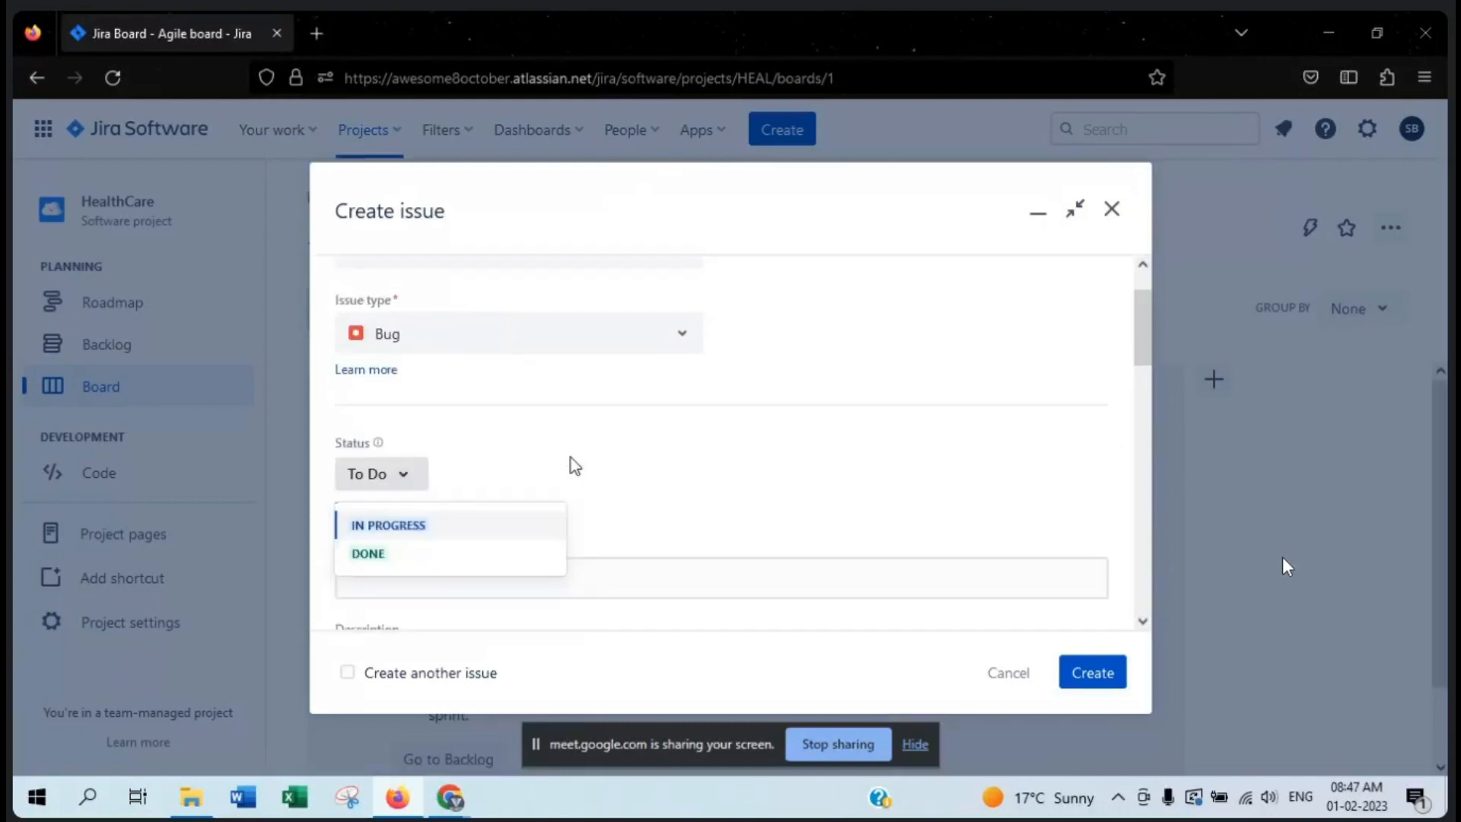
- Keep the To Do status and enter "Titloe of Bug : Login functionality not working" as the bug's summary
{"action": "left_click", "coordinate": [570, 458]}
{"action": "scroll", "coordinate": [684, 471], "scroll_direction": "down", "scroll_amount": 2}
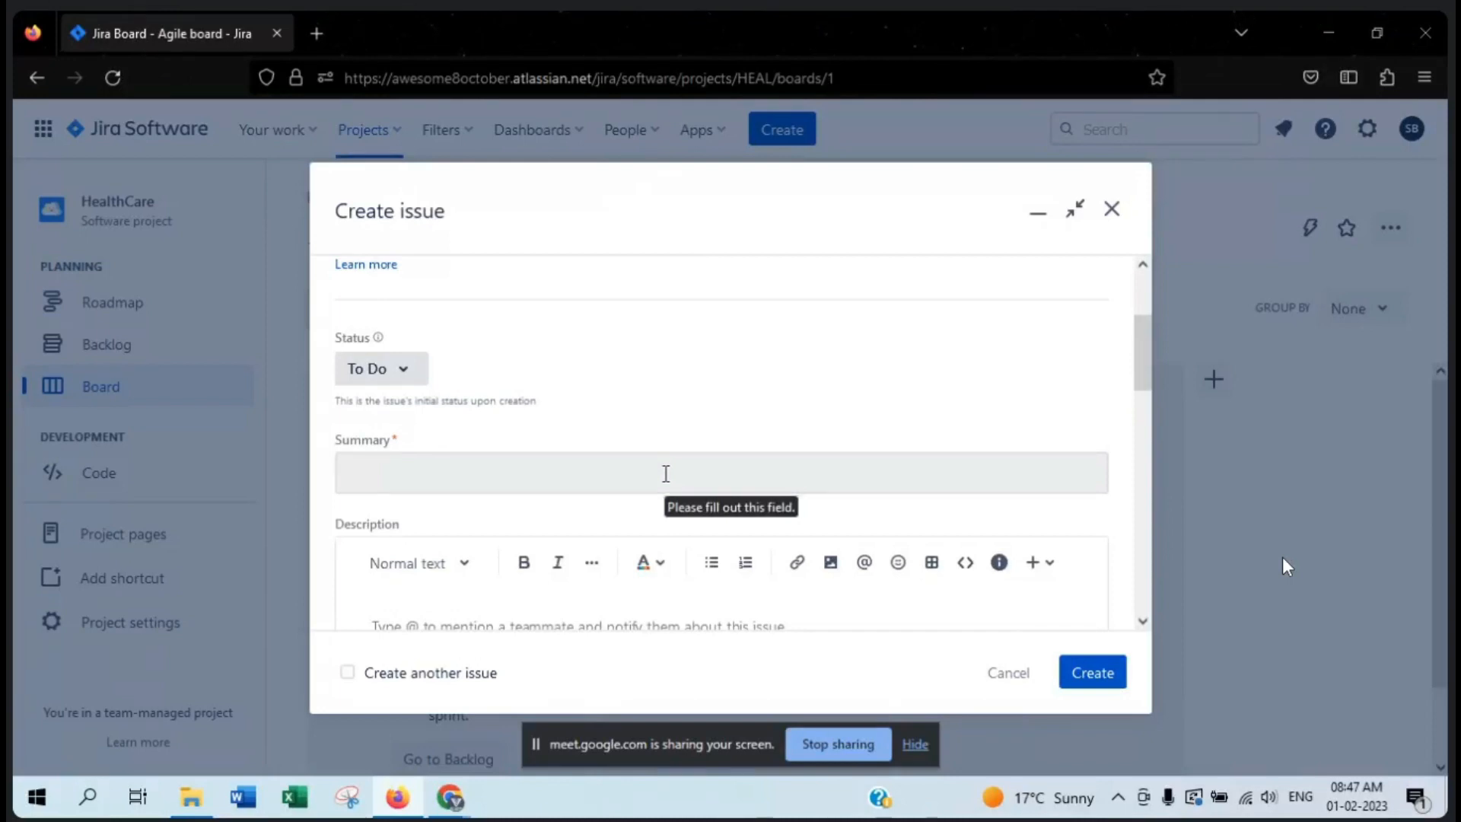
{"action": "left_click", "coordinate": [666, 473]}
{"action": "type", "text": "Ti"}
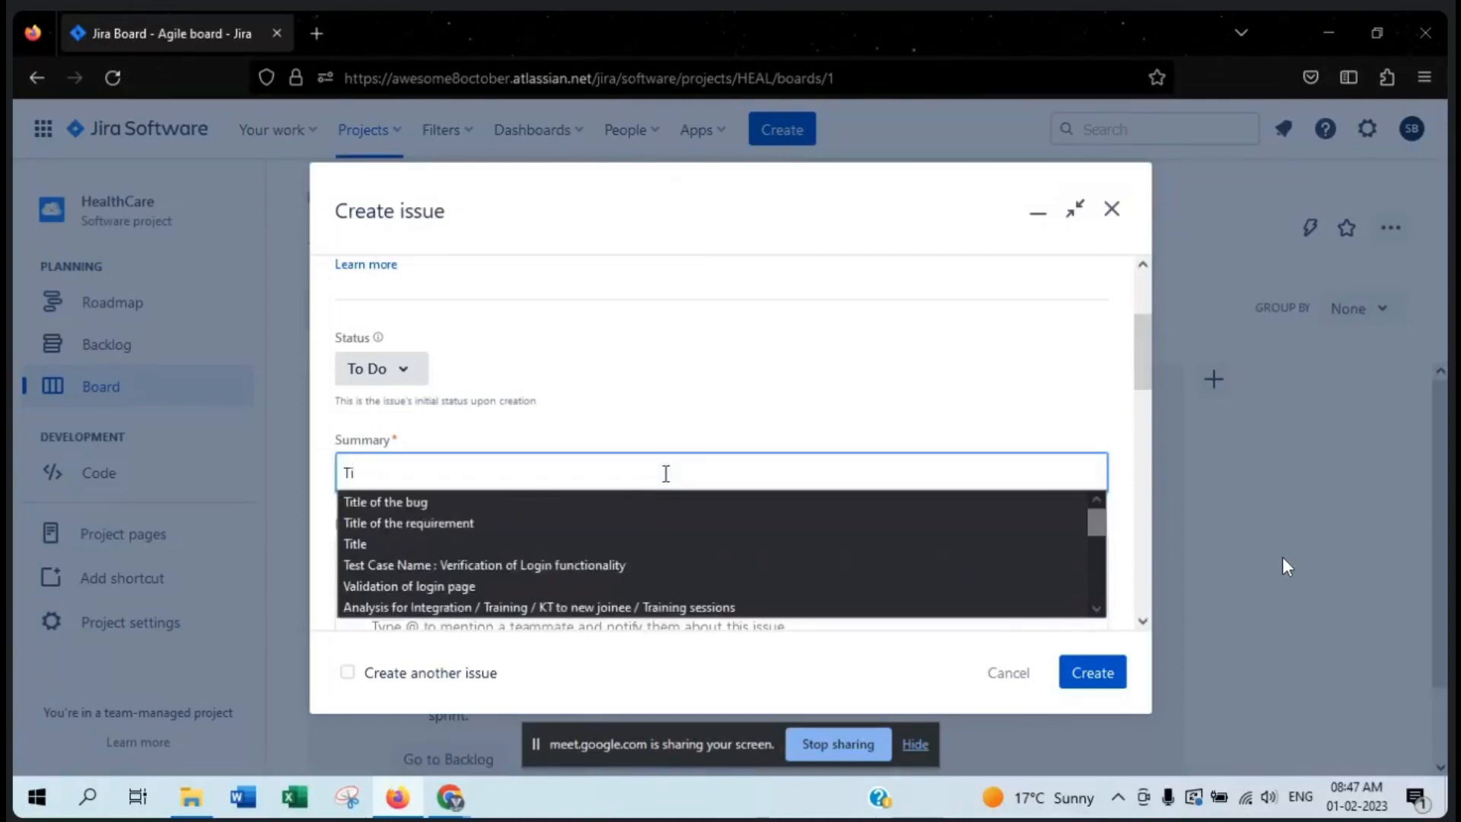
{"action": "type", "text": "tloe"}
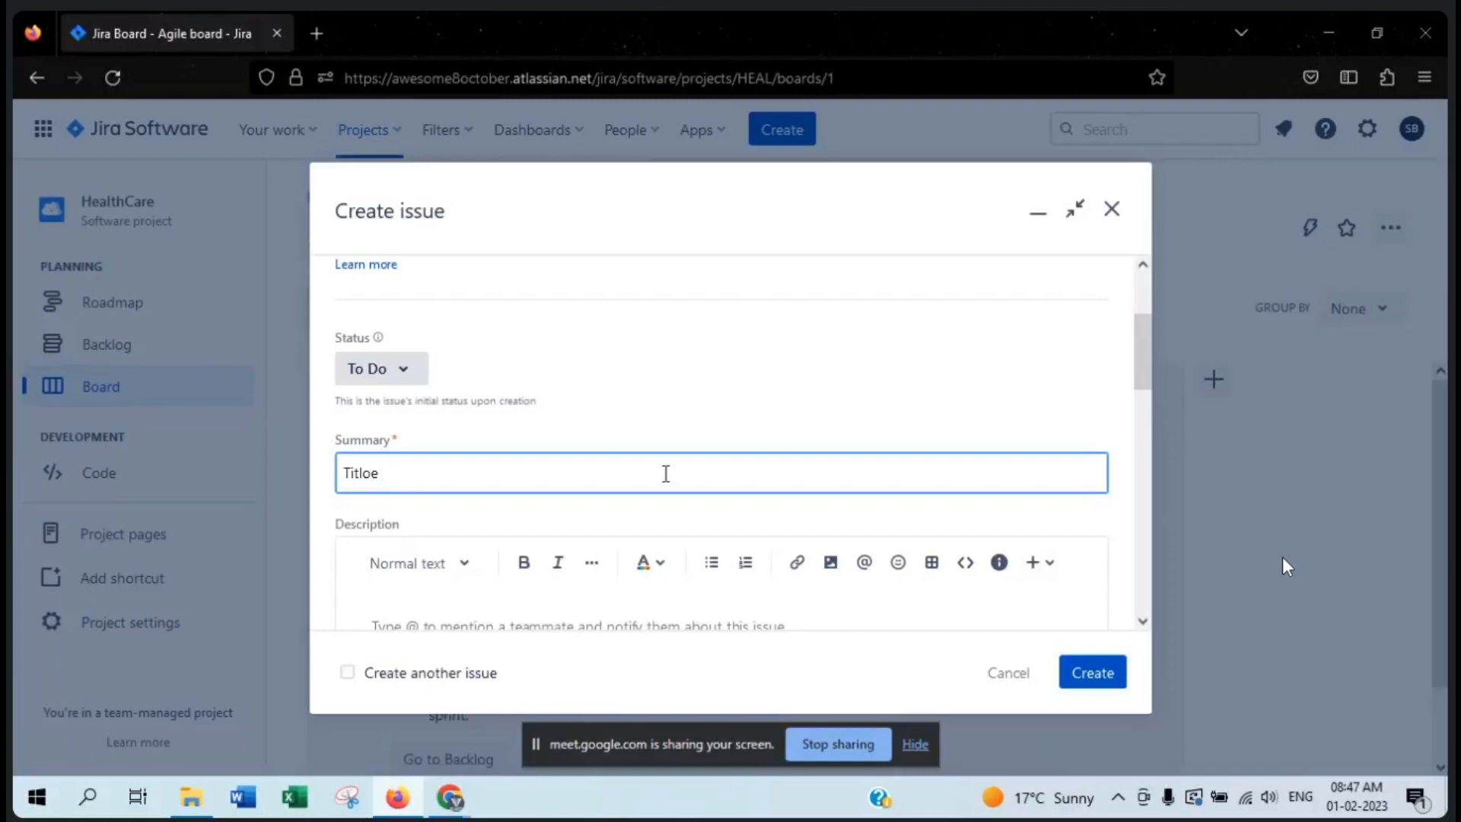
{"action": "type", "text": " of Bug"}
{"action": "key", "text": "alt+Tab"}
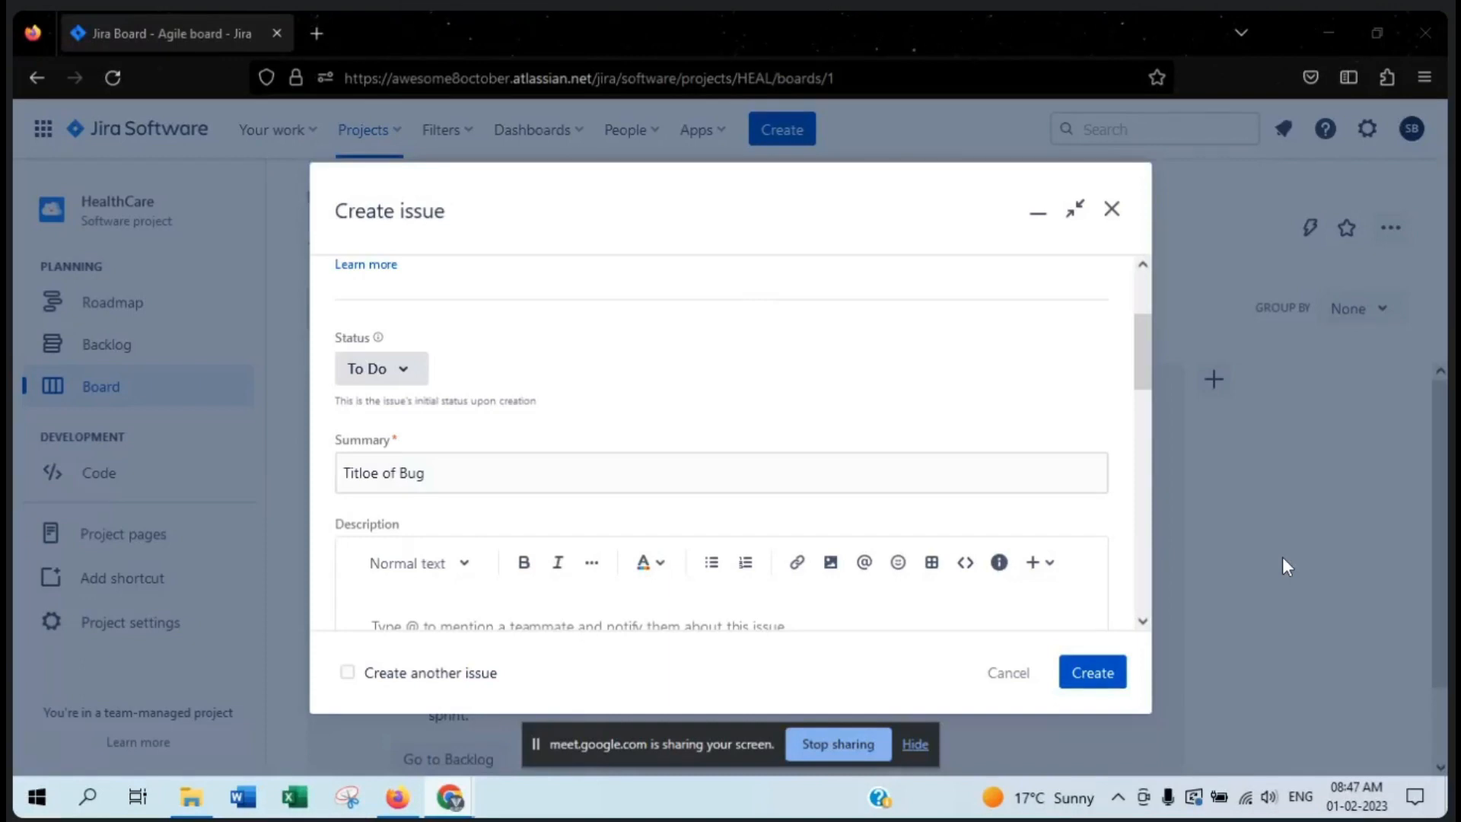
{"action": "left_click", "coordinate": [455, 474]}
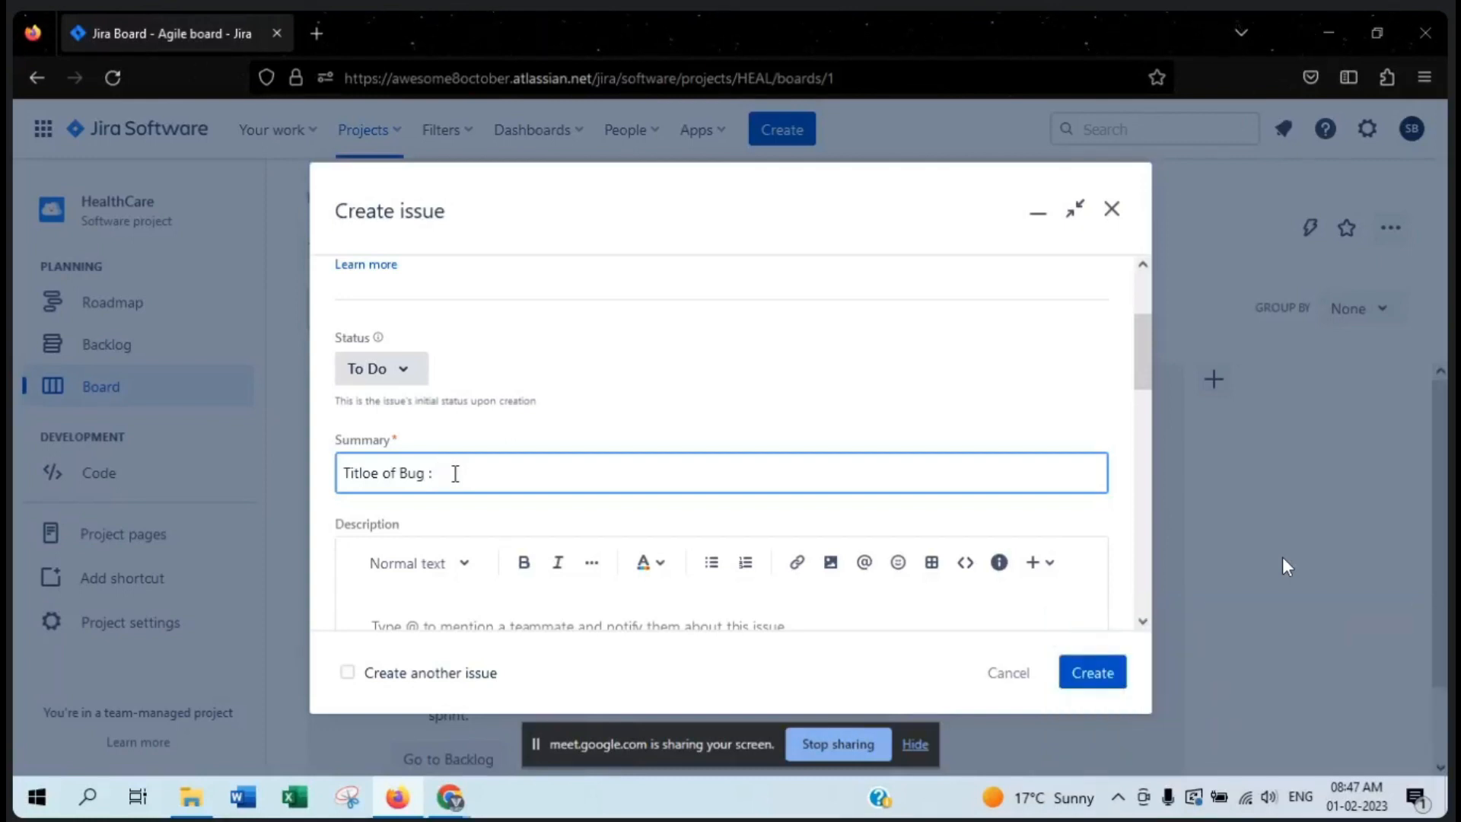
{"action": "type", "text": "Login functionality not working"}
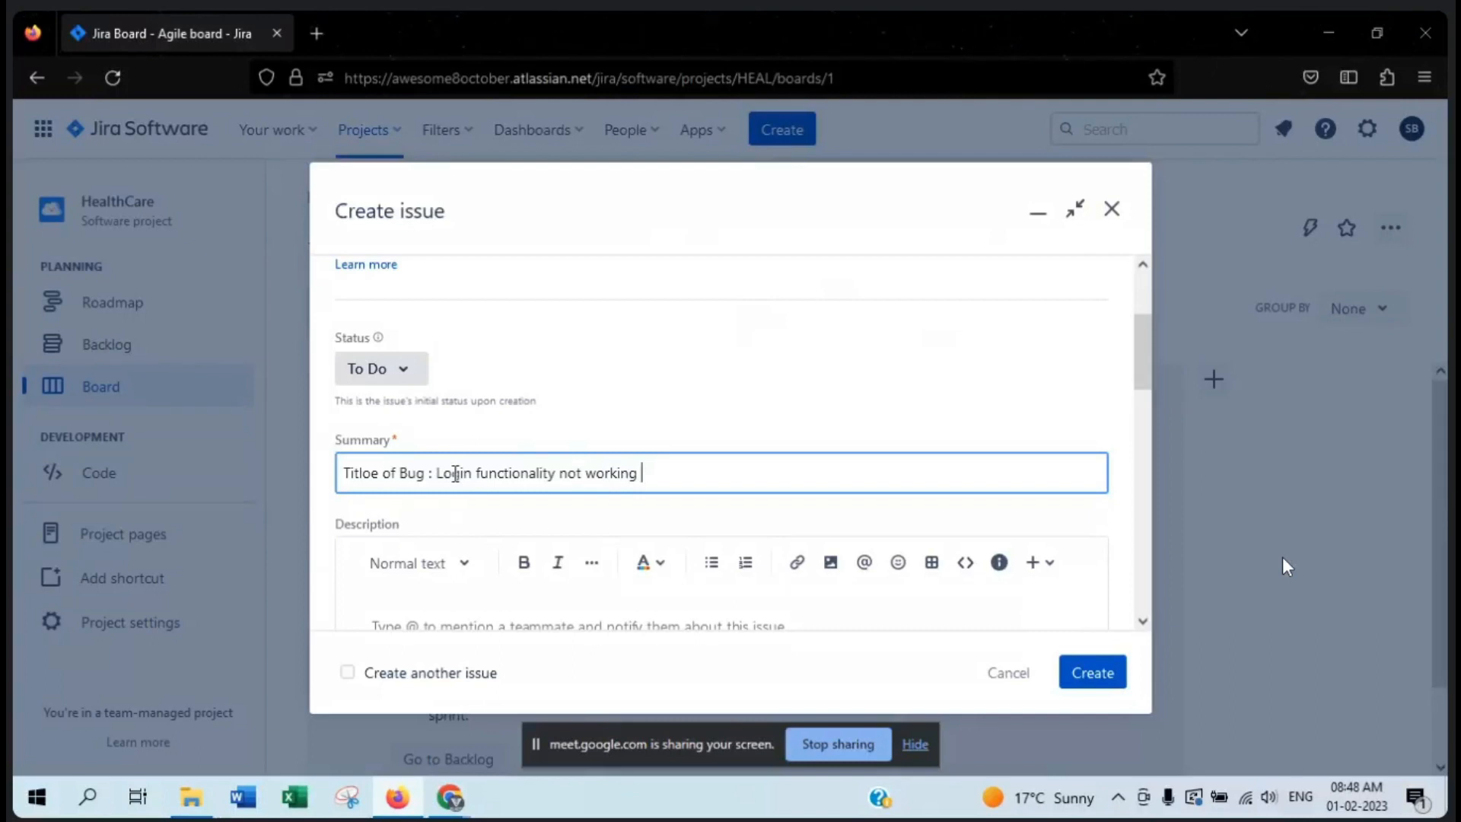
- Append "// One liner" to the end of the bug's summary
{"action": "type", "text": "// "}
{"action": "type", "text": "One "}
{"action": "type", "text": "liner "}
{"action": "type", "text": "--"}
{"action": "key", "text": "Home"}
{"action": "left_click", "coordinate": [784, 480]}
{"action": "key", "text": "BackSpace"}
{"action": "key", "text": "BackSpace"}
{"action": "key", "text": "BackSpace"}
- Add "/ Clearly understandble" after "One liner" in the summary
{"action": "type", "text": "/ Cleal"}
{"action": "key", "text": "BackSpace"}
{"action": "type", "text": "rly"}
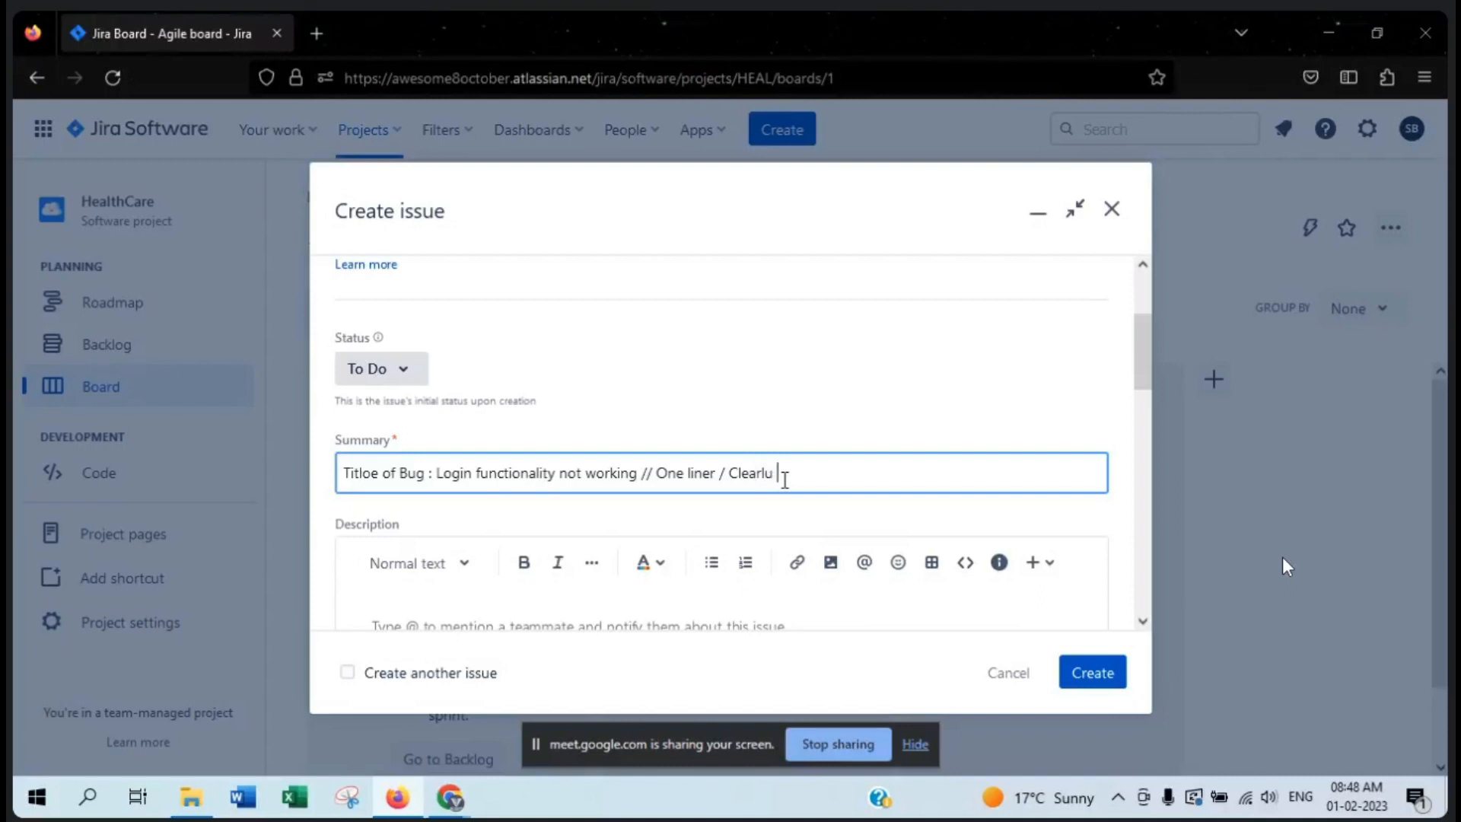
{"action": "type", "text": " understandln"}
{"action": "key", "text": "BackSpace"}
{"action": "type", "text": "ble"}
- Insert "FB" before "Login" in the summary and point out the words "Clearly understandble"
{"action": "left_click", "coordinate": [435, 473]}
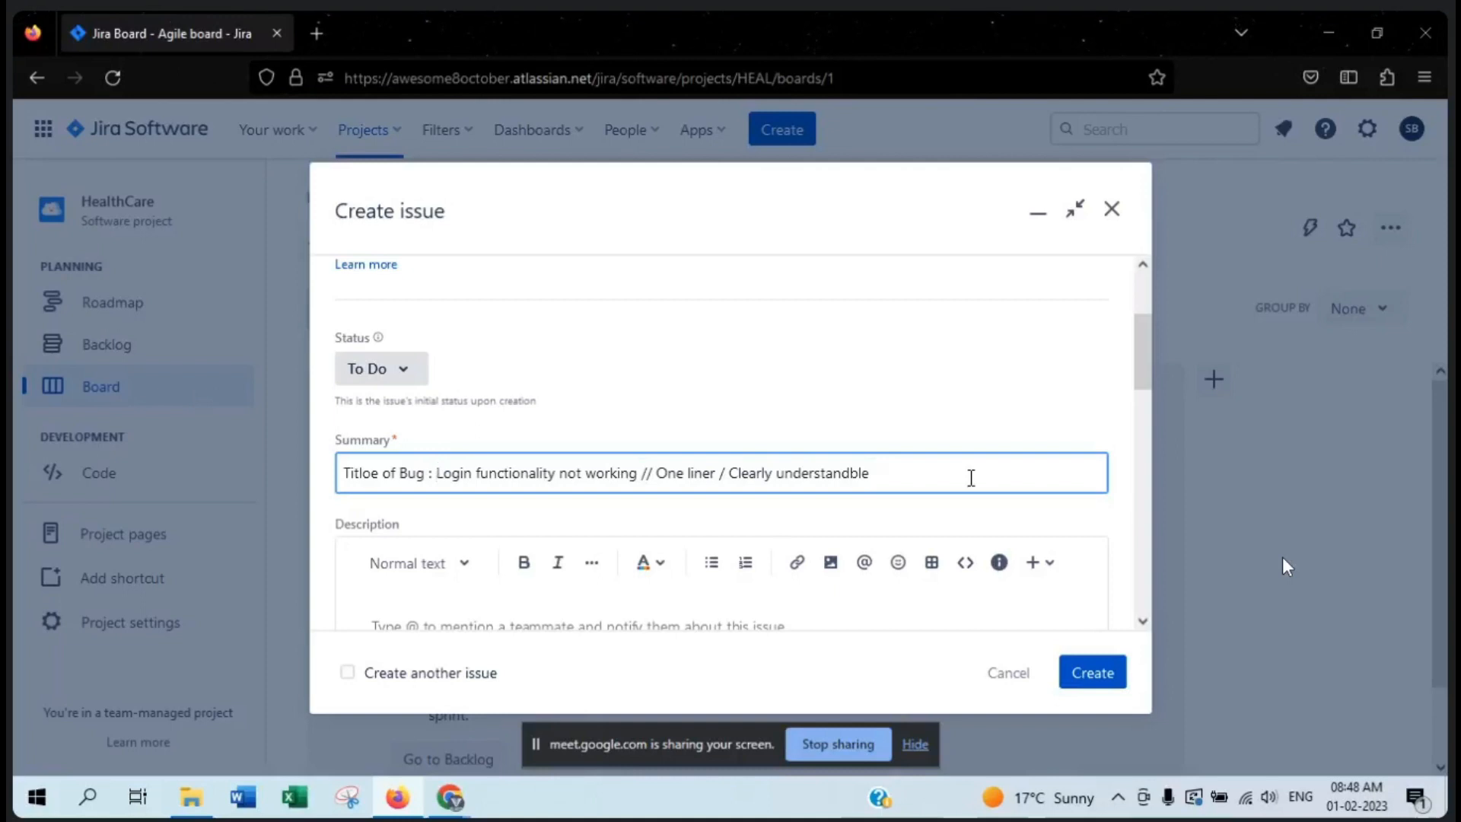
{"action": "type", "text": "FB"}
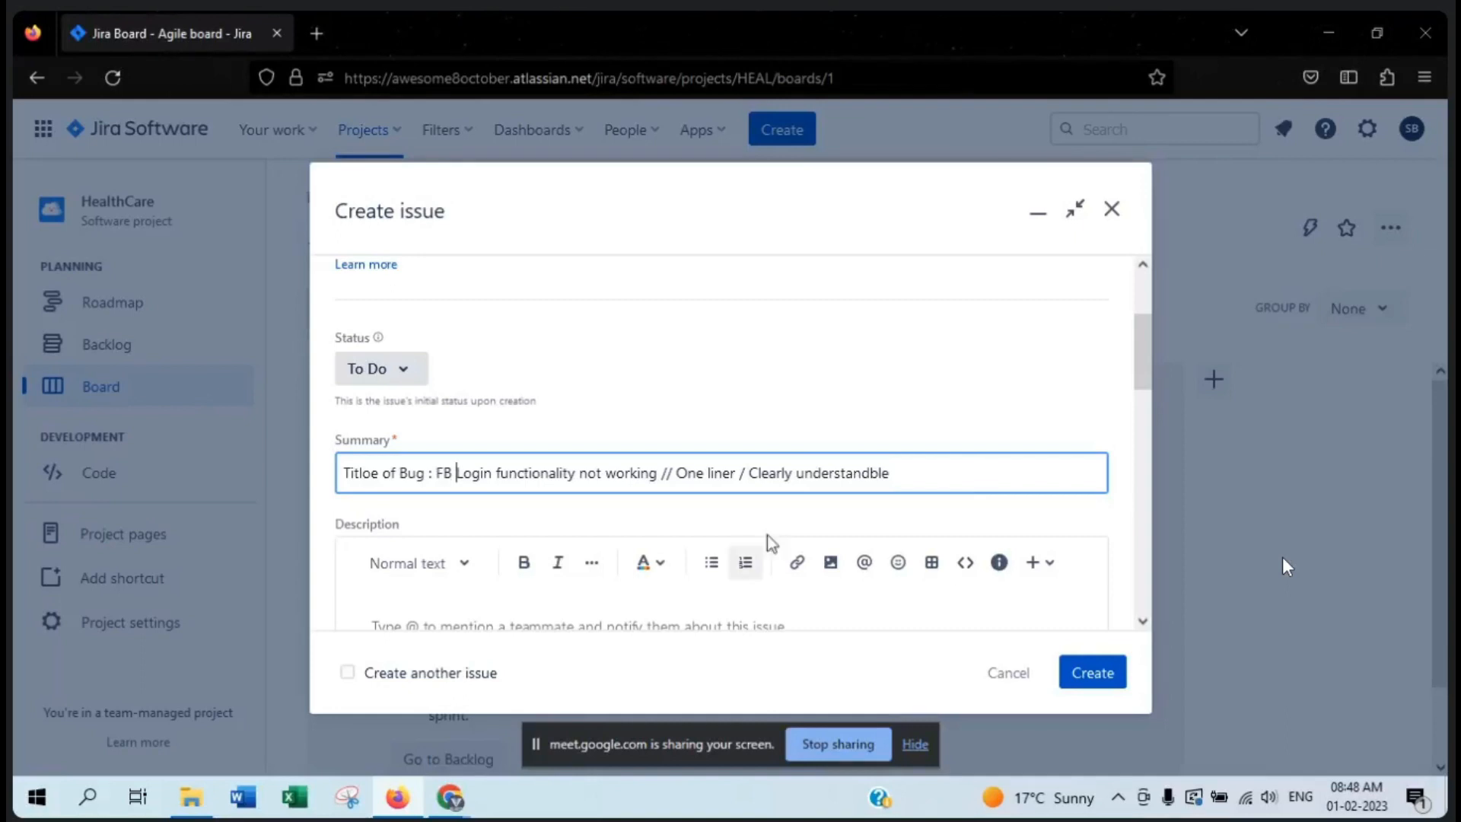
{"action": "left_click_drag", "start_coordinate": [752, 474], "coordinate": [910, 471]}
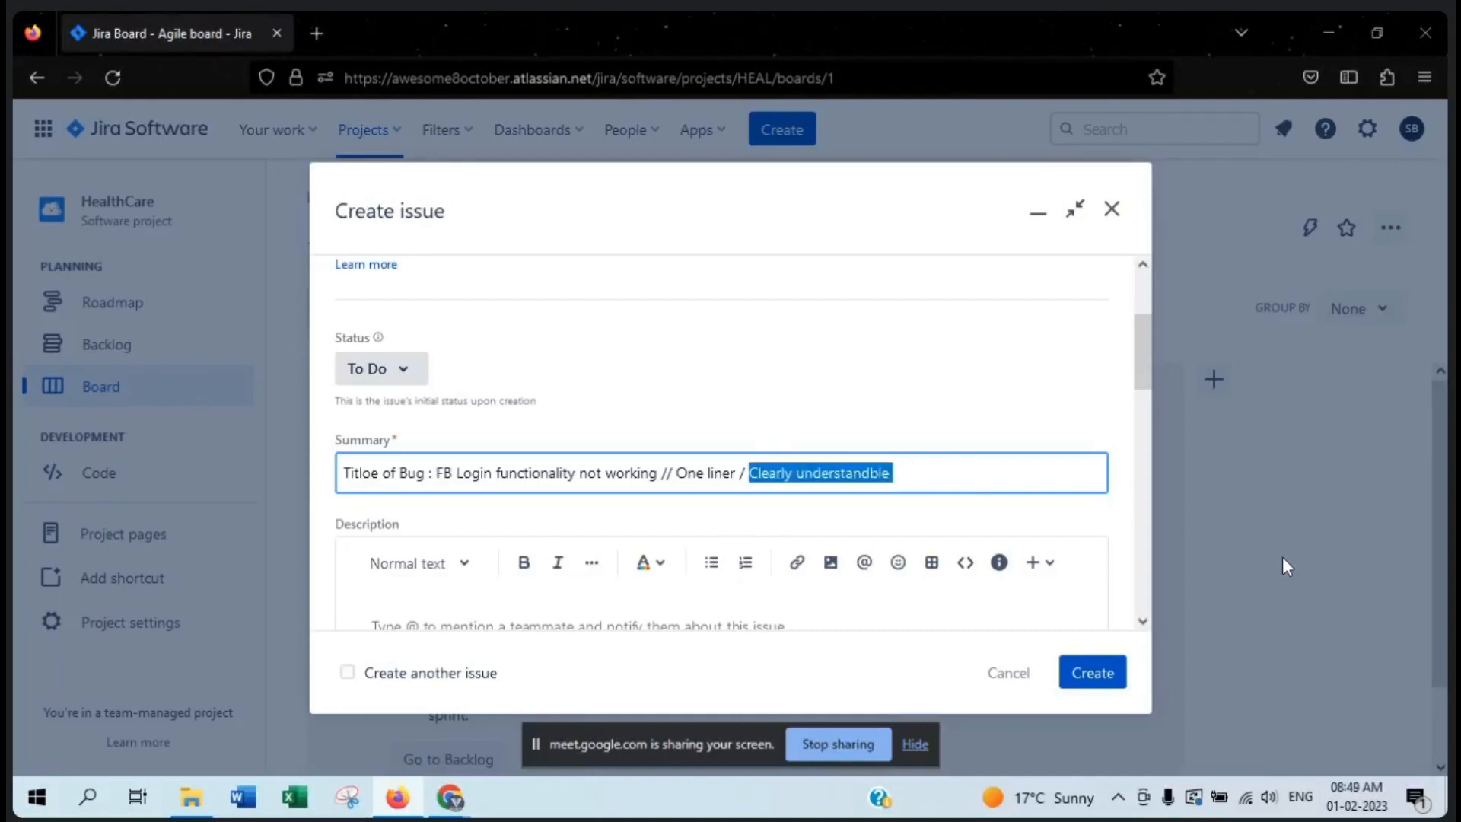
{"action": "left_click", "coordinate": [1286, 567]}
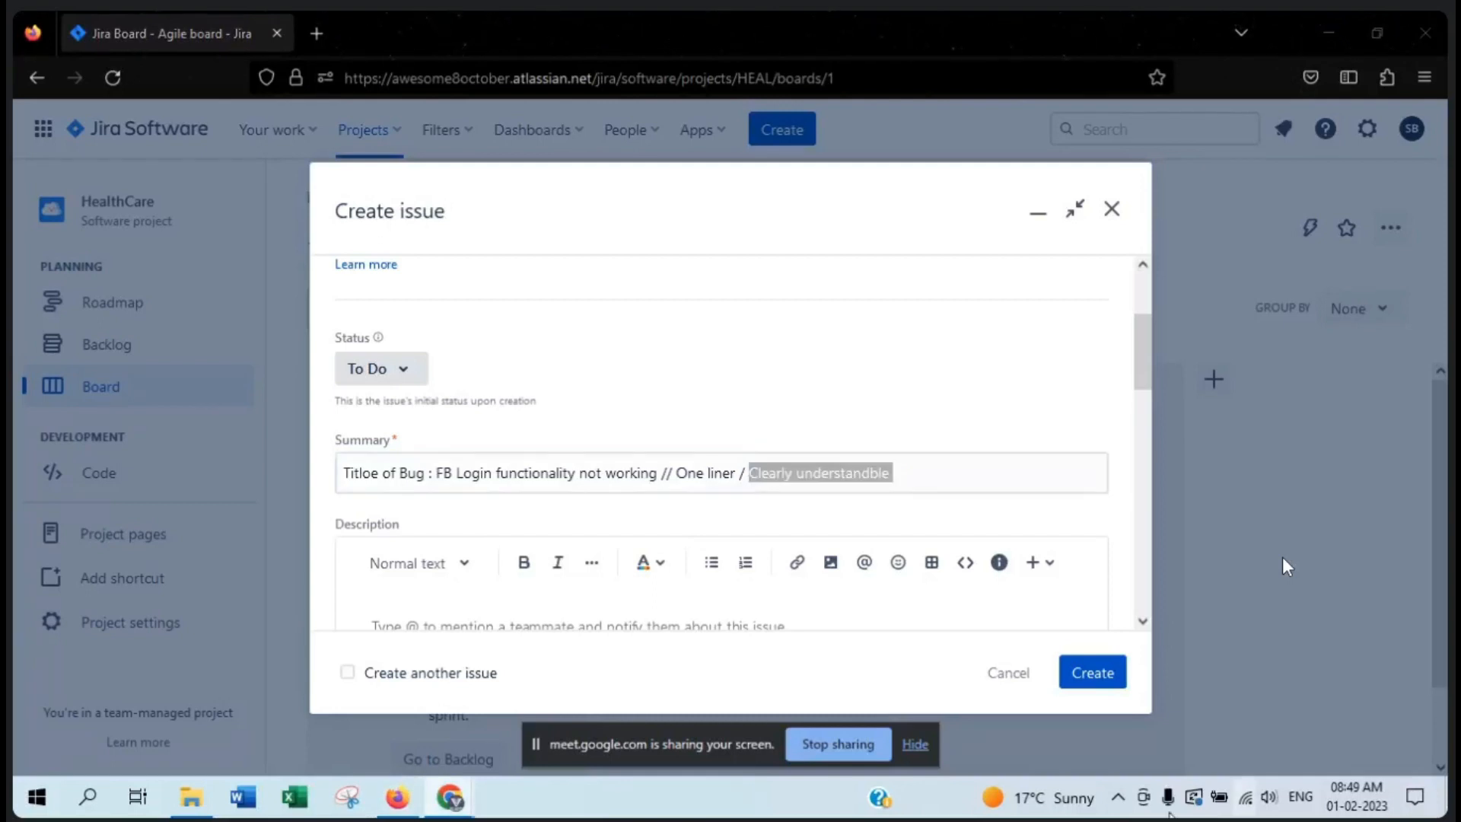
{"action": "left_click", "coordinate": [912, 476]}
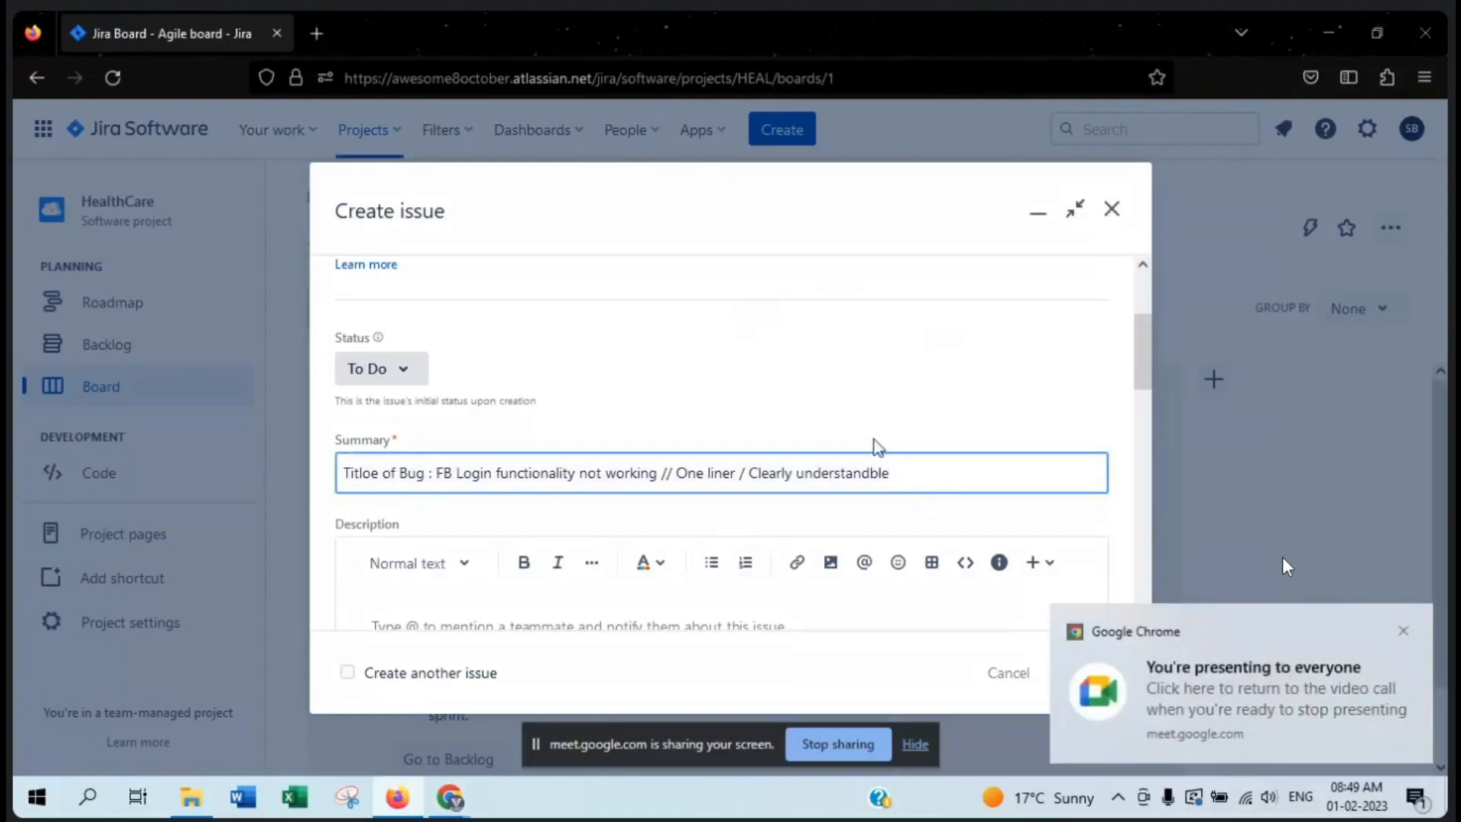
- Point out the empty Description field below the summary
{"action": "scroll", "coordinate": [922, 455], "scroll_direction": "down", "scroll_amount": 2}
{"action": "scroll", "coordinate": [924, 454], "scroll_direction": "down", "scroll_amount": 1}
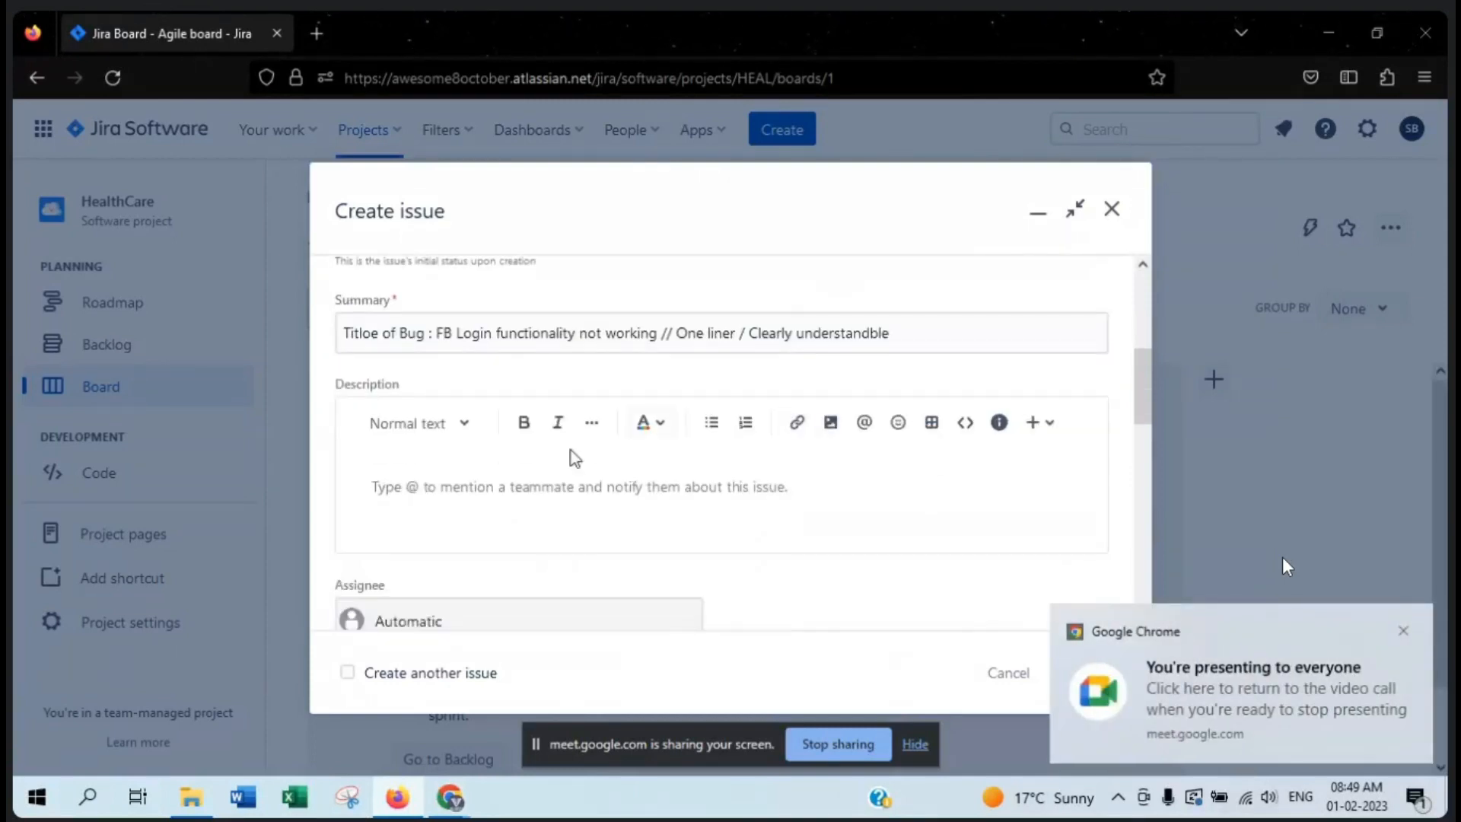
{"action": "left_click", "coordinate": [477, 473]}
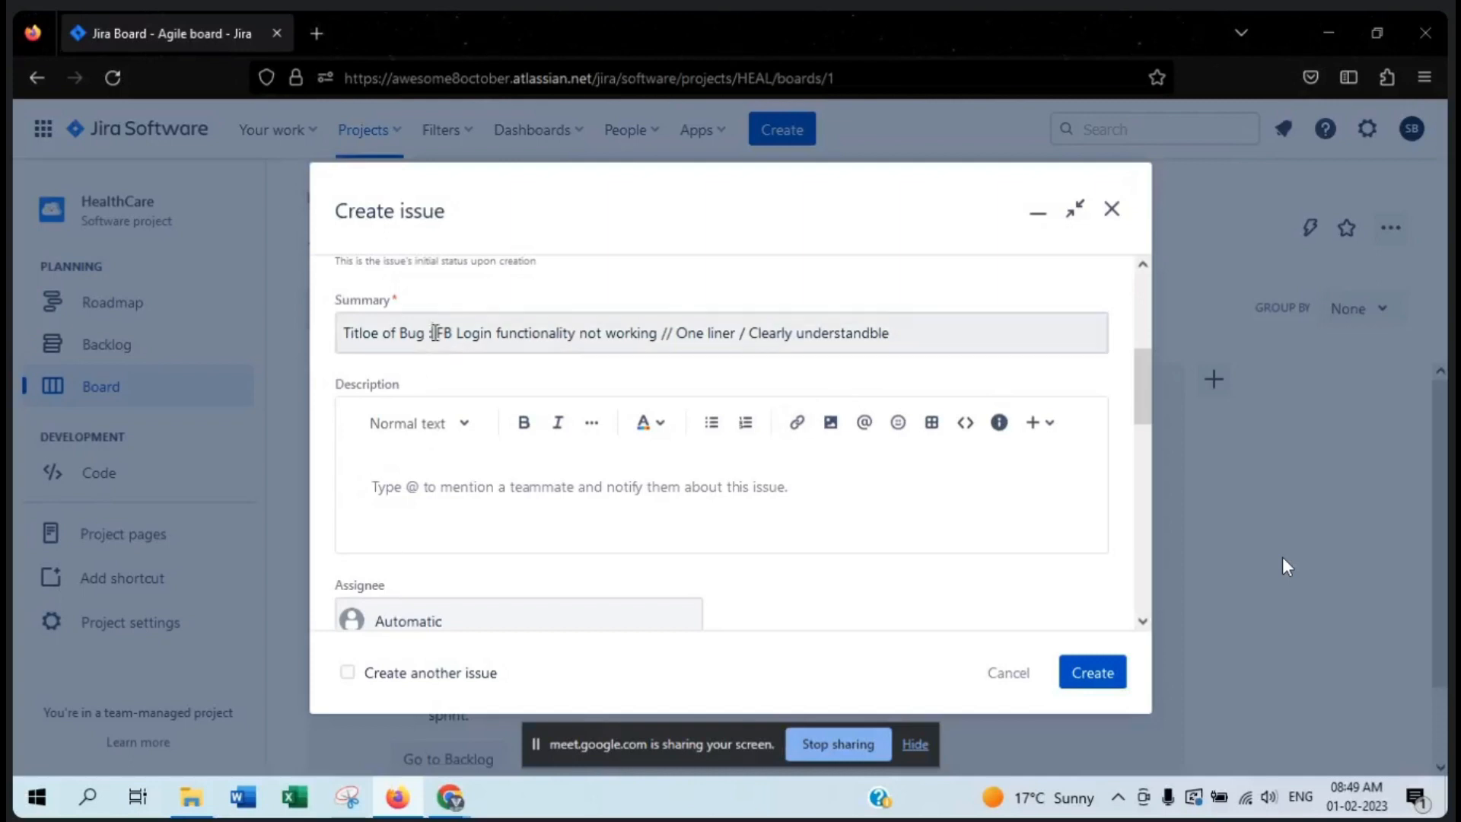
- Remove the "Titloe of Bug :" prefix from the summary and put a double slash before "Clearly understandble"
{"action": "left_click_drag", "start_coordinate": [435, 332], "coordinate": [262, 333]}
{"action": "key", "text": "BackSpace"}
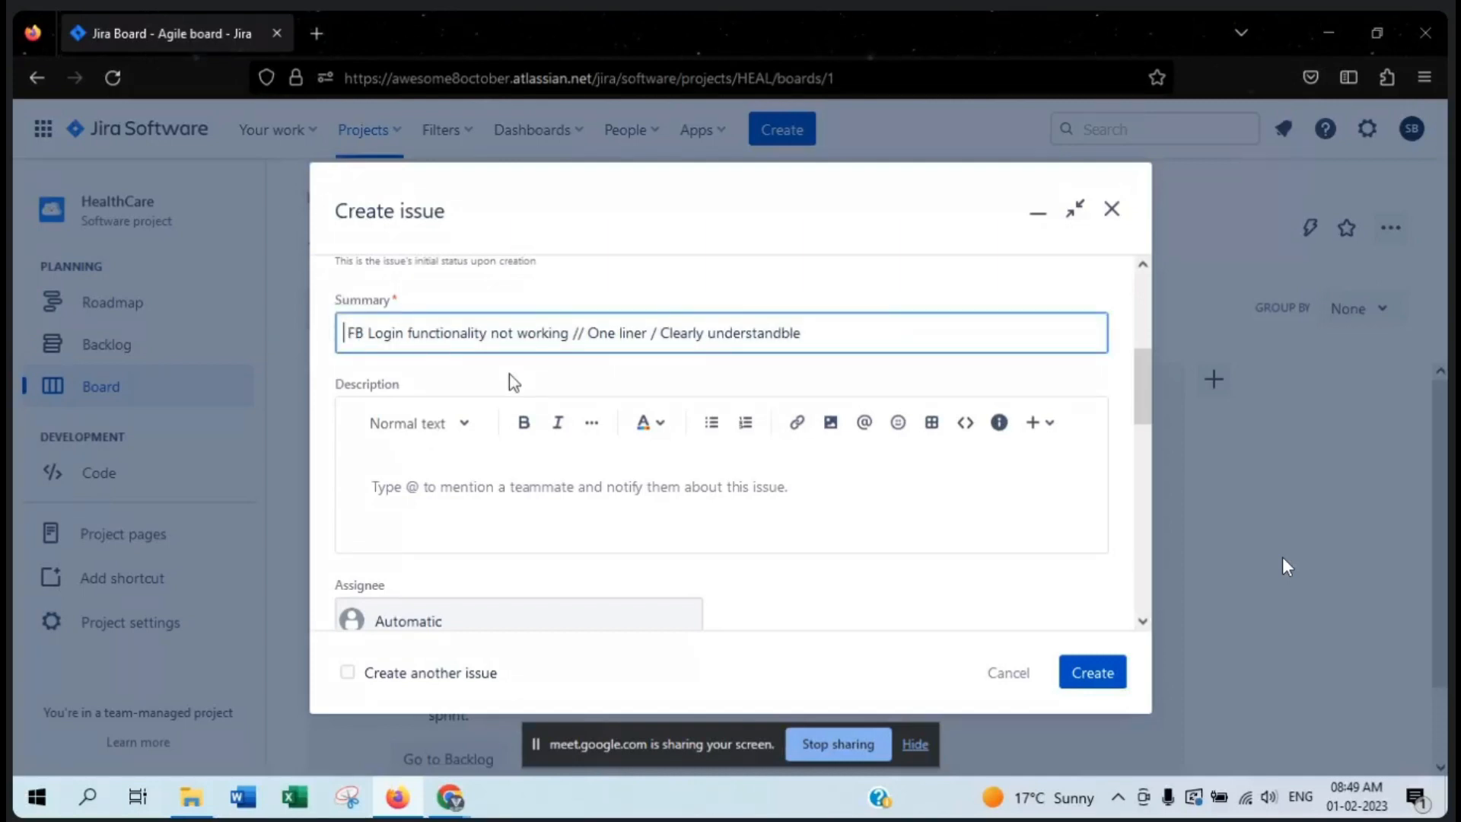
{"action": "key", "text": "Delete"}
{"action": "left_click_drag", "start_coordinate": [575, 339], "coordinate": [829, 335]}
{"action": "left_click", "coordinate": [848, 333]}
{"action": "left_click", "coordinate": [659, 332]}
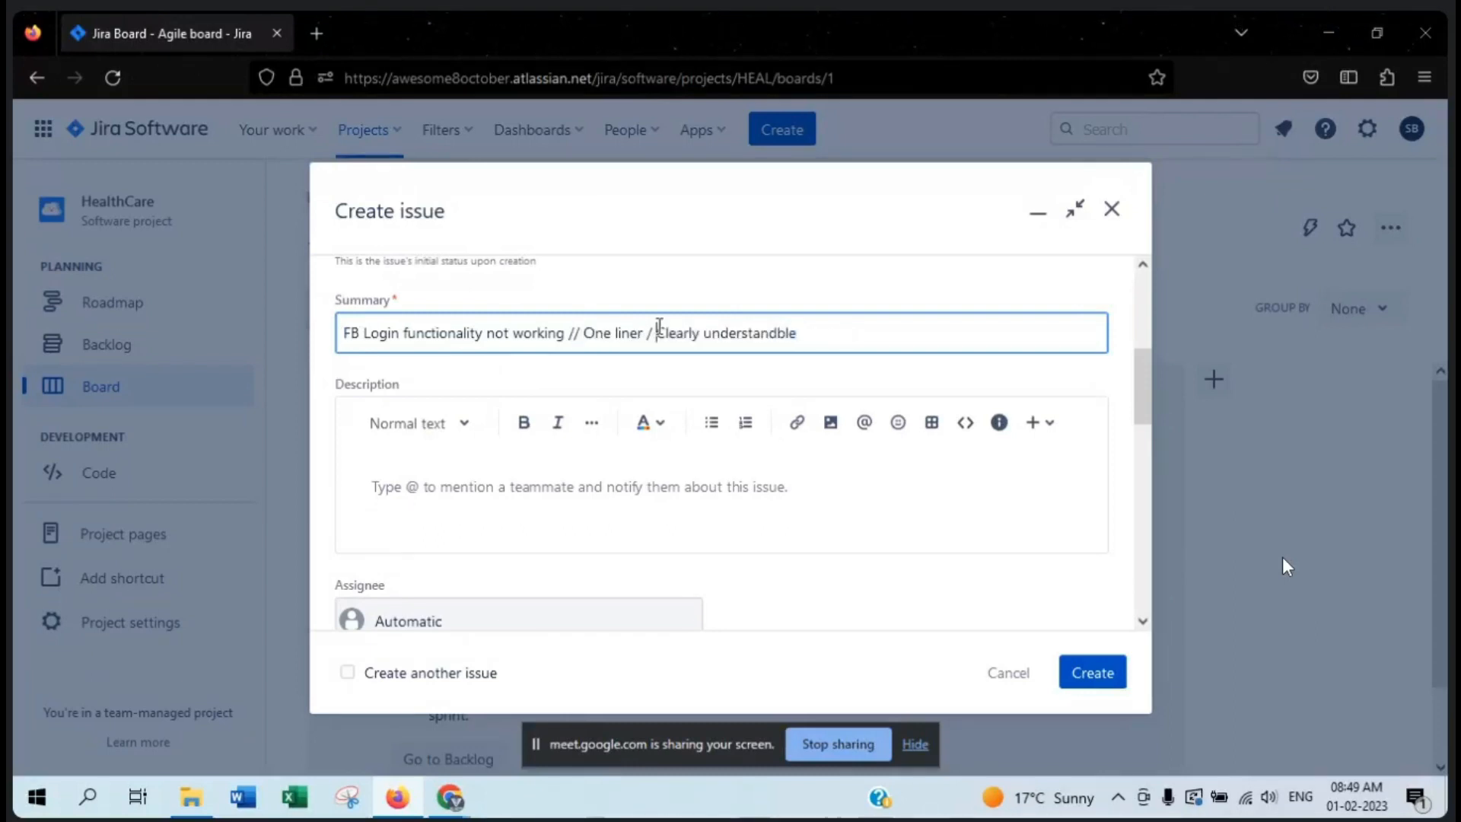
{"action": "key", "text": "BackSpace"}
{"action": "type", "text": "/"}
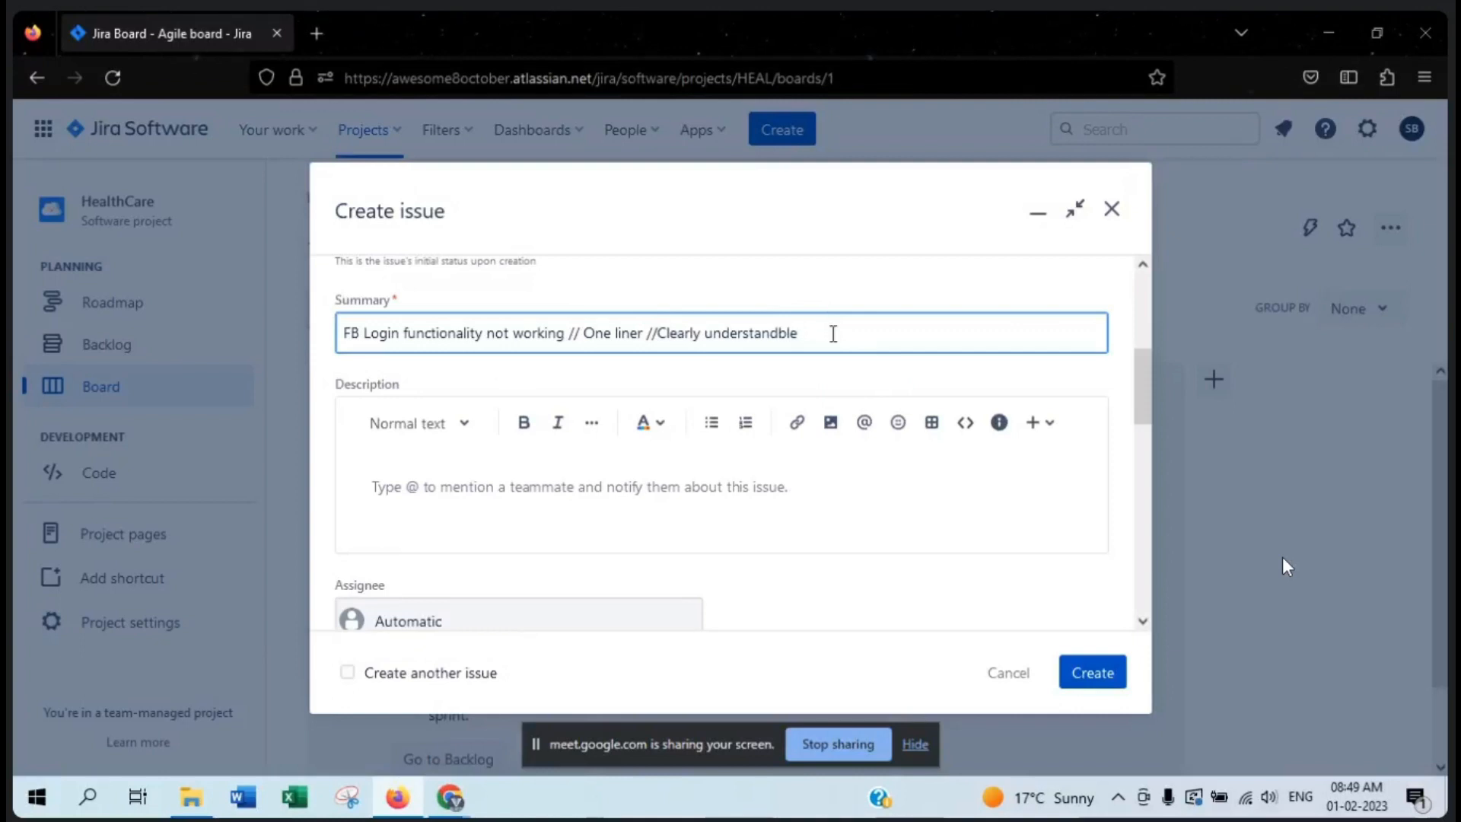
- Point out the full summary text and the Issue type field of the new bug
{"action": "left_click_drag", "start_coordinate": [833, 333], "coordinate": [308, 332]}
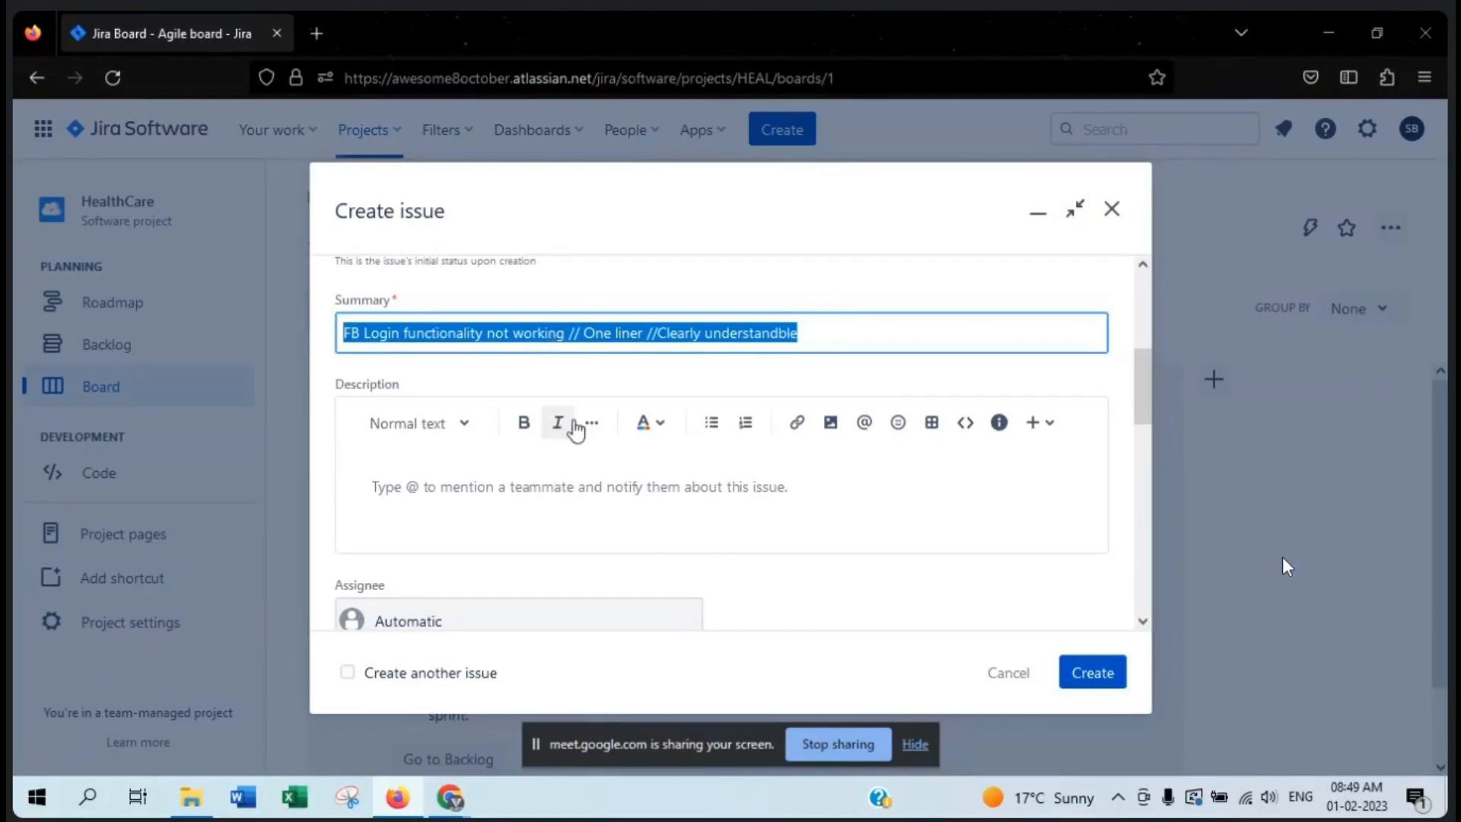
{"action": "scroll", "coordinate": [583, 461], "scroll_direction": "up", "scroll_amount": 4}
{"action": "left_click_drag", "start_coordinate": [340, 277], "coordinate": [343, 372]}
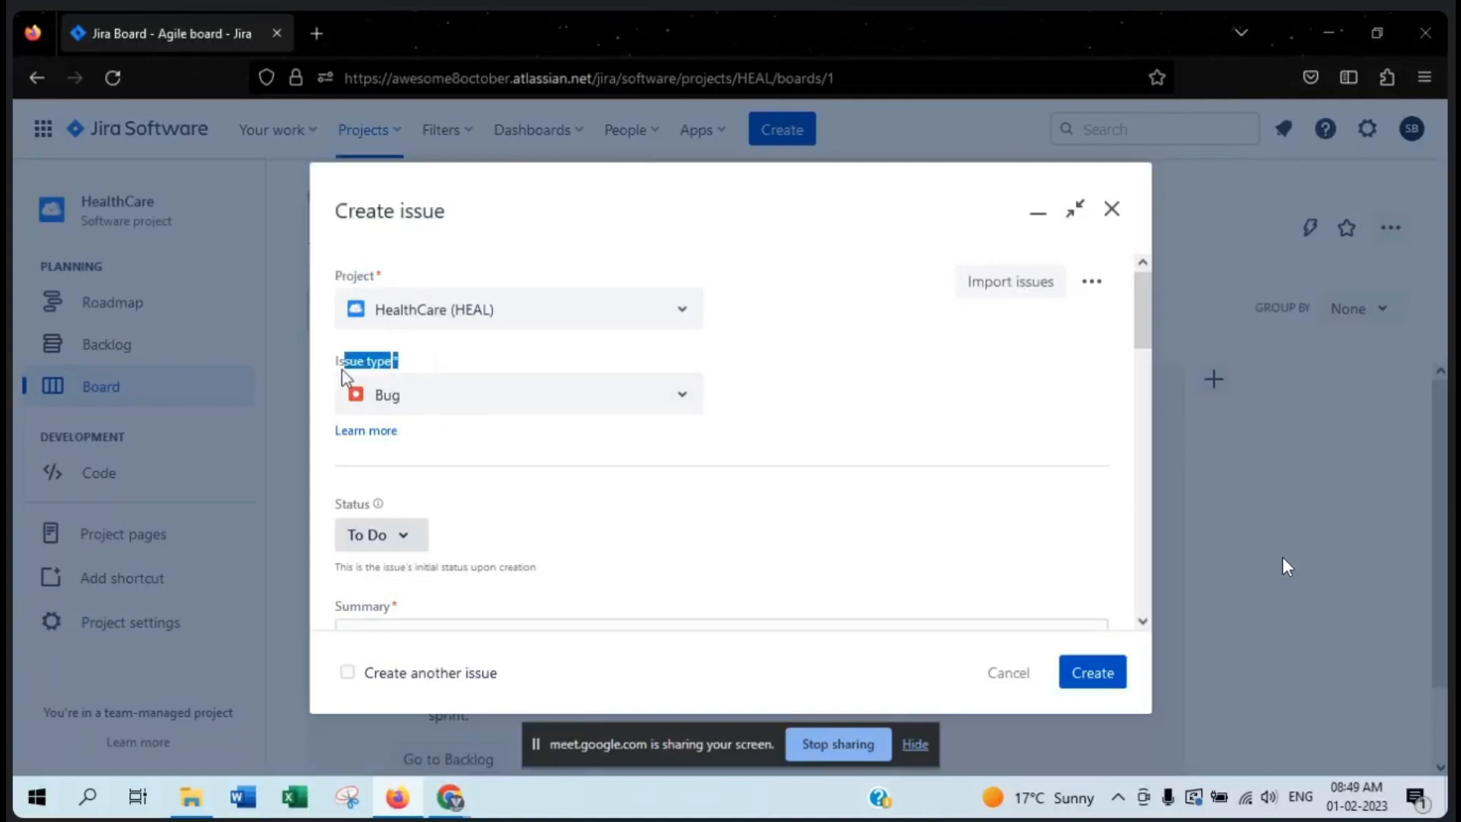
{"action": "scroll", "coordinate": [517, 486], "scroll_direction": "down", "scroll_amount": 2}
{"action": "left_click", "coordinate": [517, 485]}
{"action": "left_click_drag", "start_coordinate": [791, 502], "coordinate": [316, 496]}
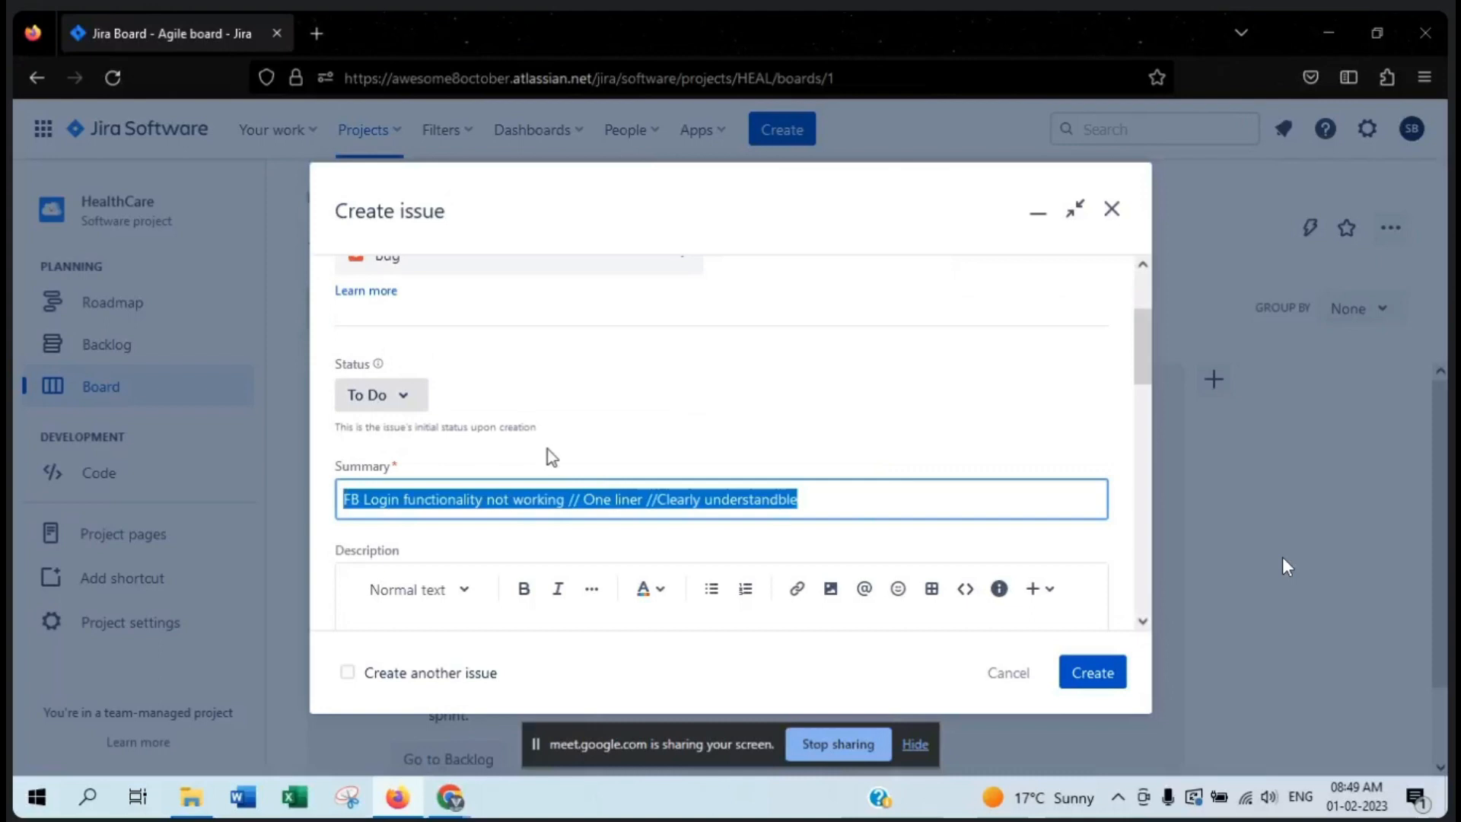
- Start the bug's description with three lettered lines, "A.", "B." and "c."
{"action": "scroll", "coordinate": [466, 528], "scroll_direction": "down", "scroll_amount": 2}
{"action": "left_click", "coordinate": [448, 514]}
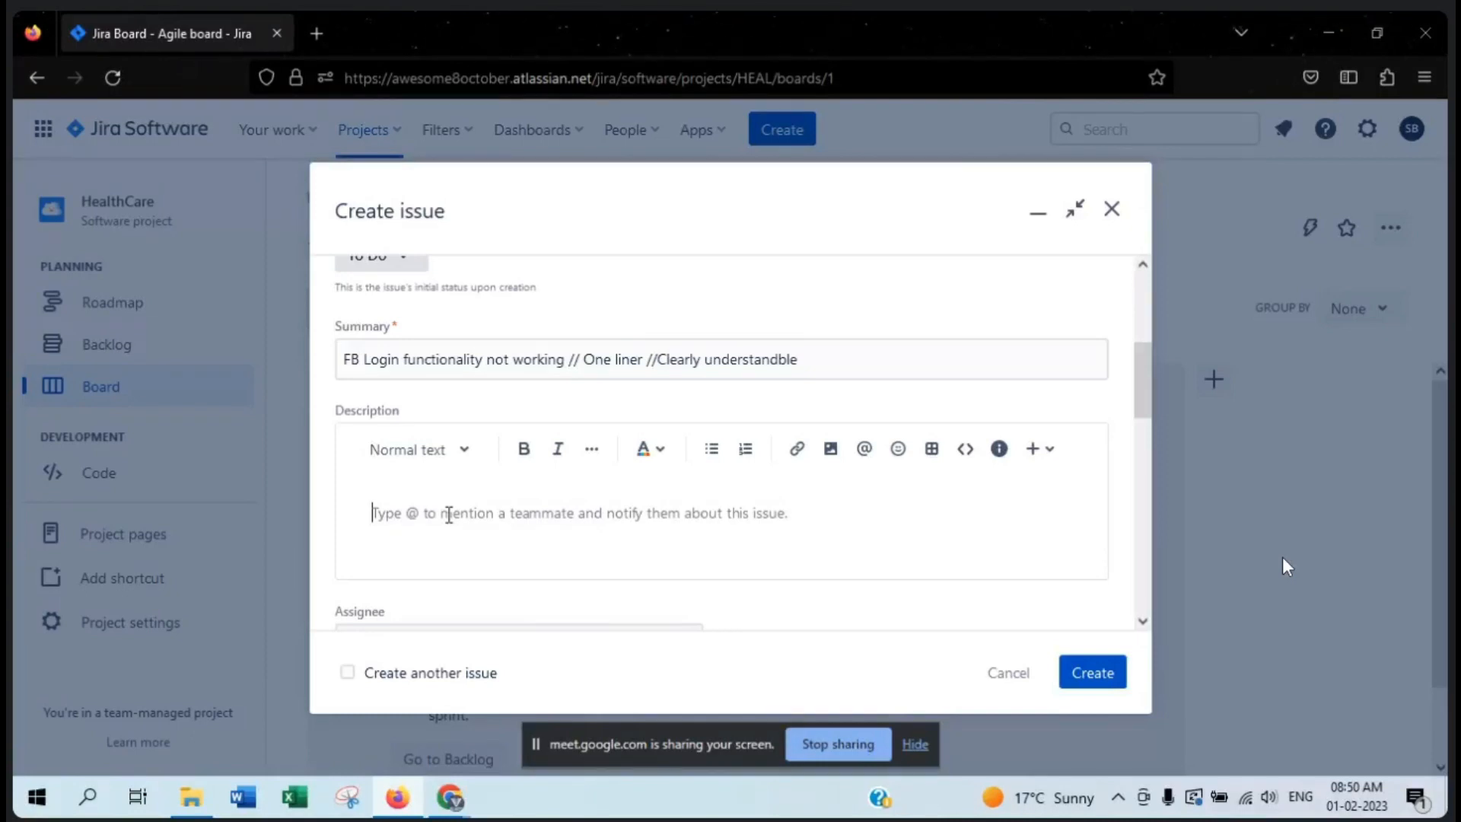
{"action": "type", "text": "A."}
{"action": "key", "text": "Return"}
{"action": "type", "text": "B. "}
{"action": "type", "text": "c."}
- Label line A of the description "Steps to Recreate"
{"action": "left_click", "coordinate": [416, 538]}
{"action": "type", "text": ".Ste"}
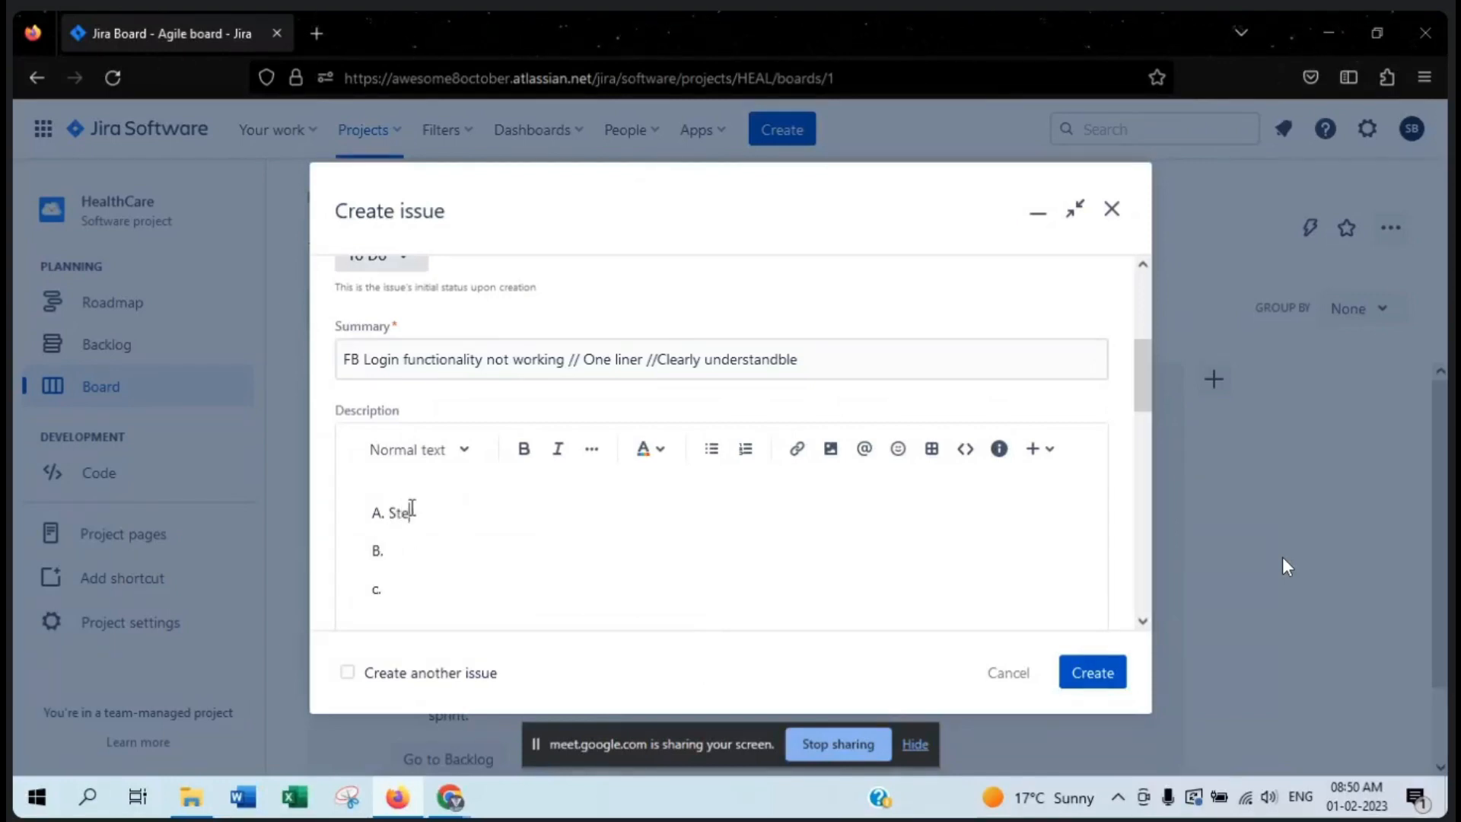
{"action": "type", "text": "ps to Recreate "}
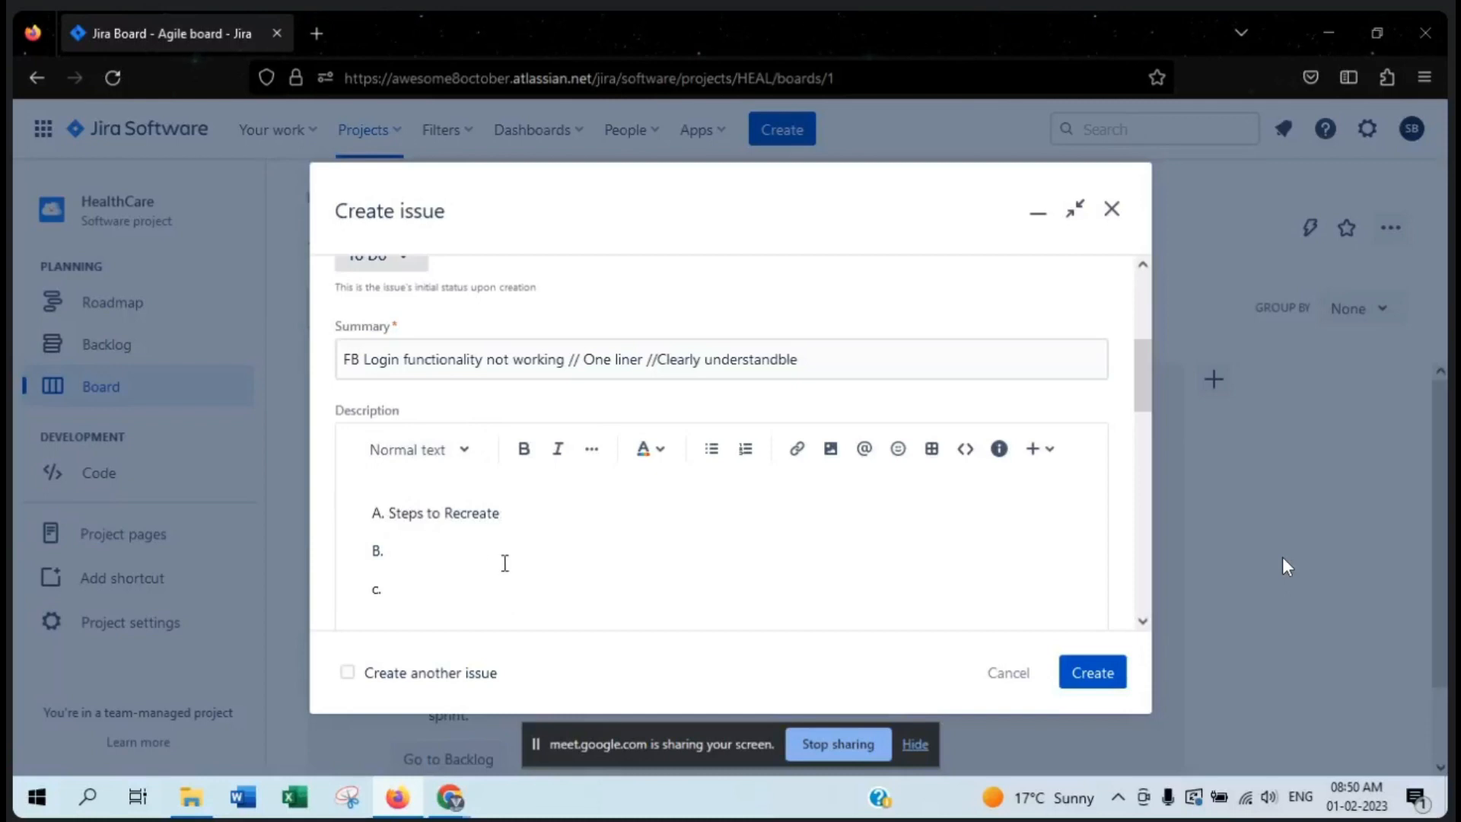
{"action": "type", "text": " Expec"}
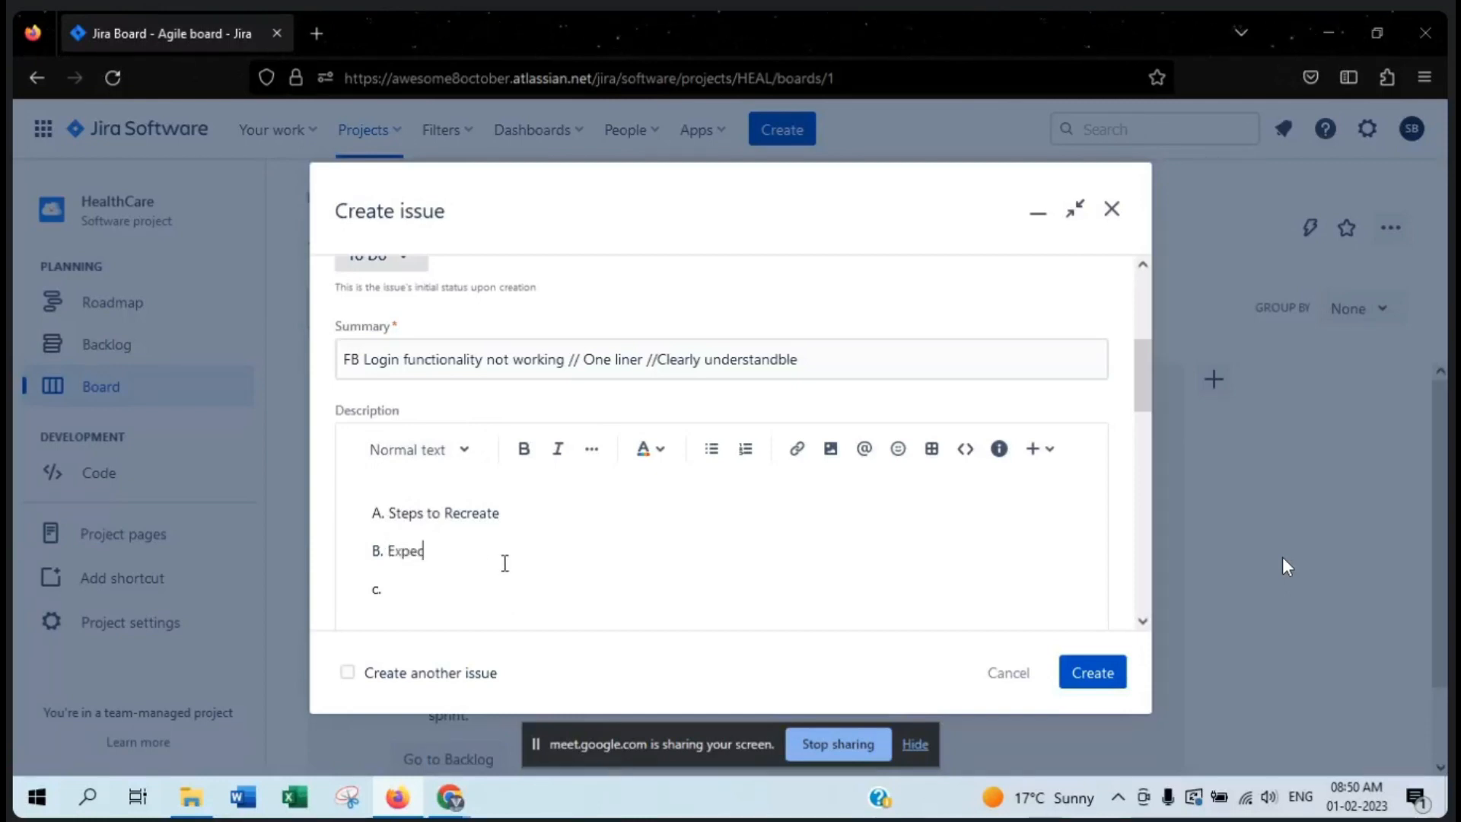
{"action": "type", "text": "ted "}
{"action": "type", "text": "Result"}
{"action": "type", "text": " Acru"}
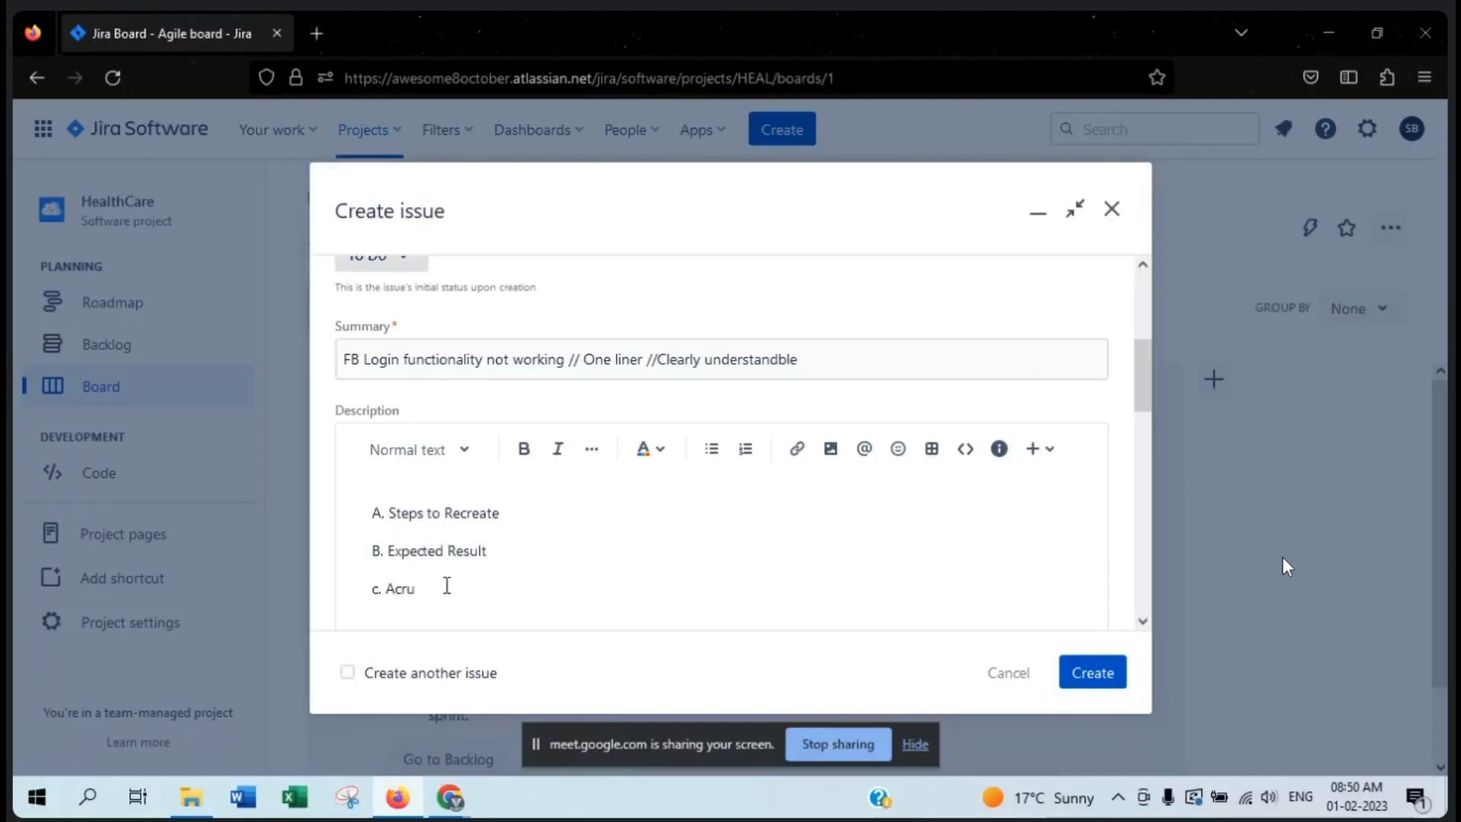
- Label line B of the description "Expected Result" and line c "Actual Result"
{"action": "key", "text": "BackSpace"}
{"action": "key", "text": "BackSpace"}
{"action": "type", "text": "tu"}
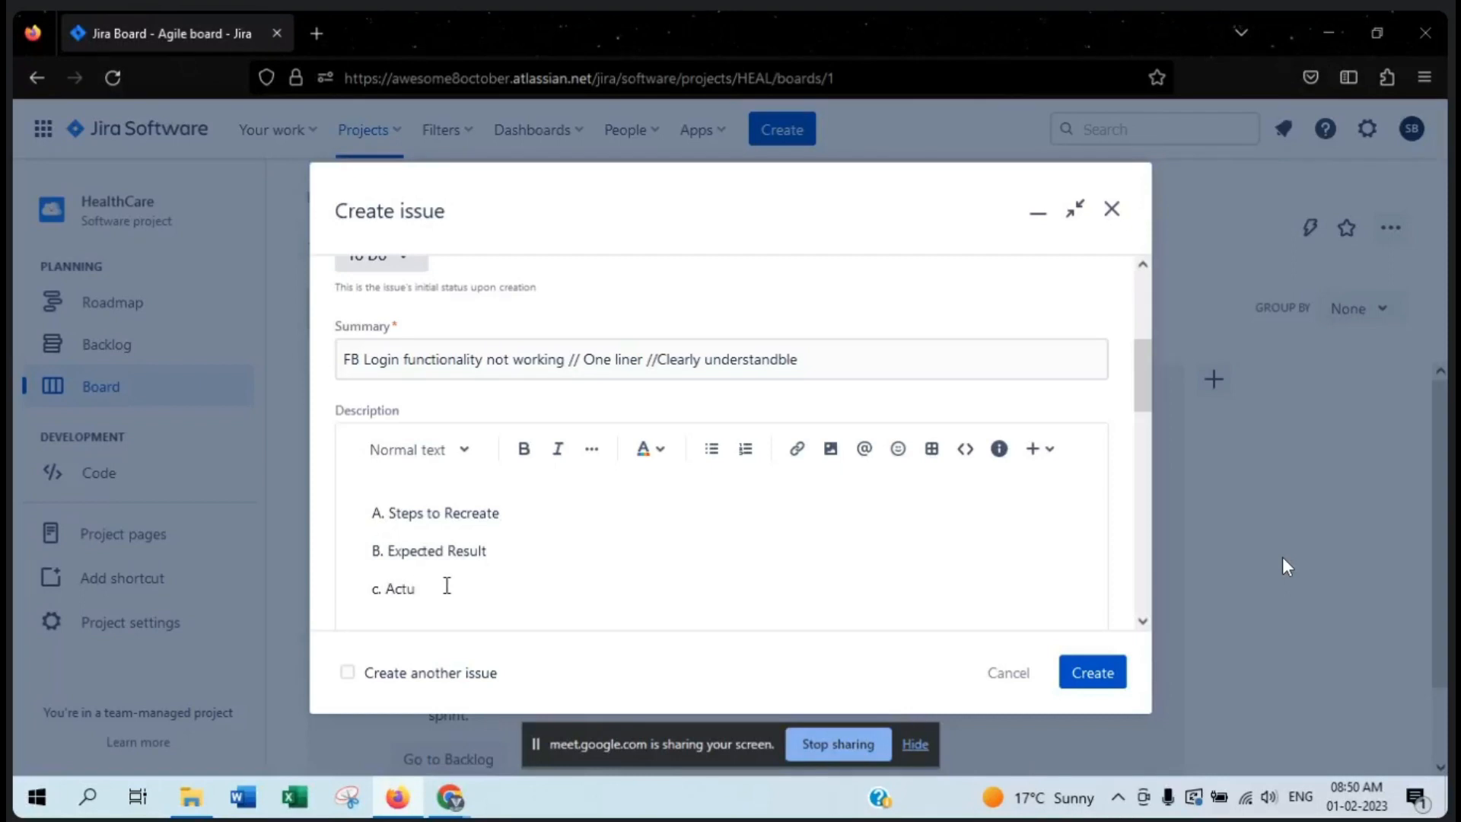
{"action": "type", "text": "al Result"}
- Extend the "Steps to Recreate" line with an arrow and "Basic navigation steps"
{"action": "left_click", "coordinate": [561, 529]}
{"action": "left_click", "coordinate": [490, 584]}
{"action": "type", "text": "-"}
{"action": "type", "text": ">"}
{"action": "type", "text": " Basi"}
{"action": "type", "text": "c navigatio"}
{"action": "type", "text": "n steps"}
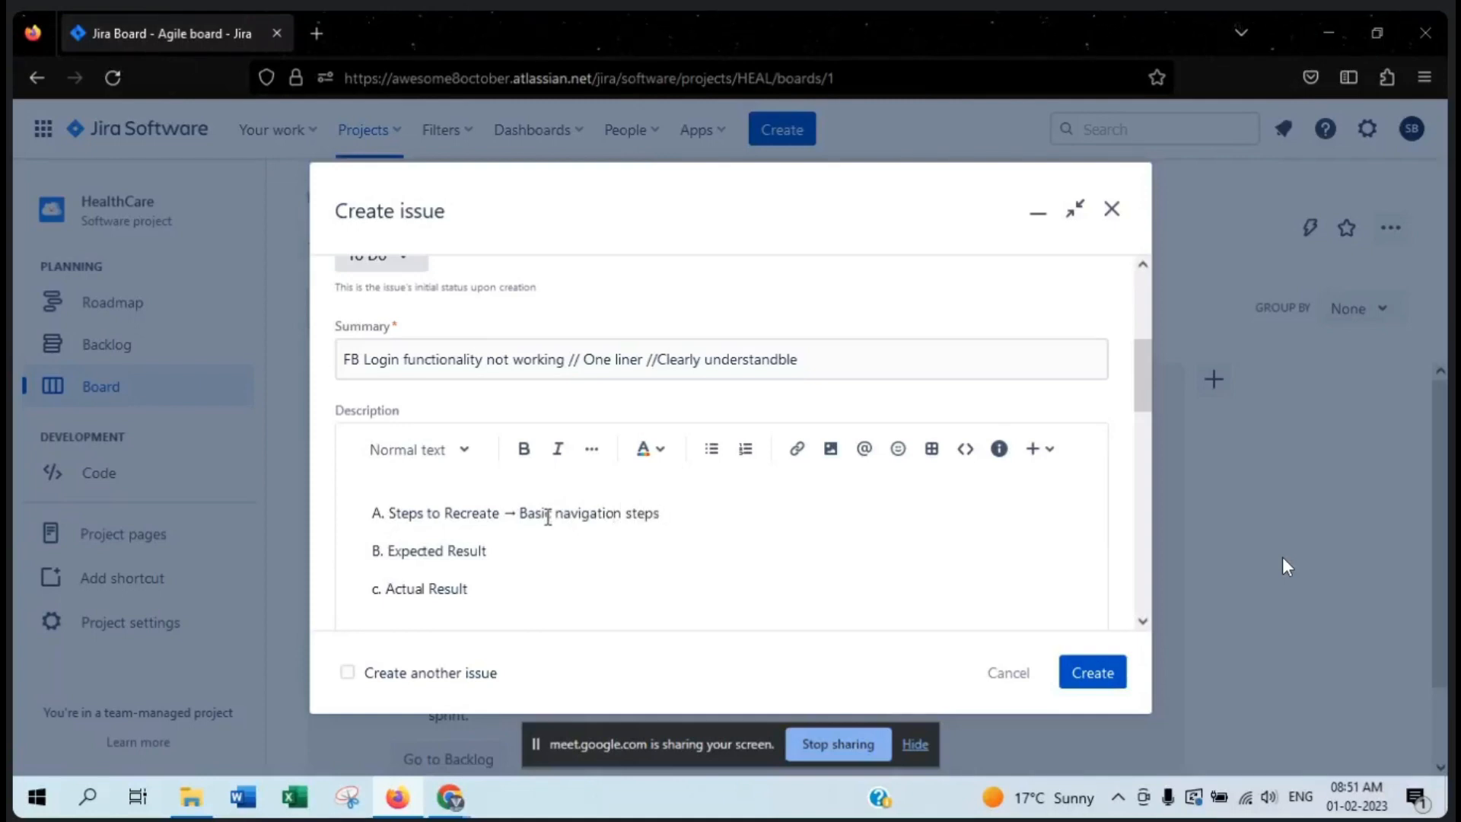
{"action": "key", "text": "BackSpace"}
- Highlight "FB Login functionality not working" in the summary to point out the bug being described
{"action": "double_click", "coordinate": [394, 362]}
{"action": "double_click", "coordinate": [480, 362]}
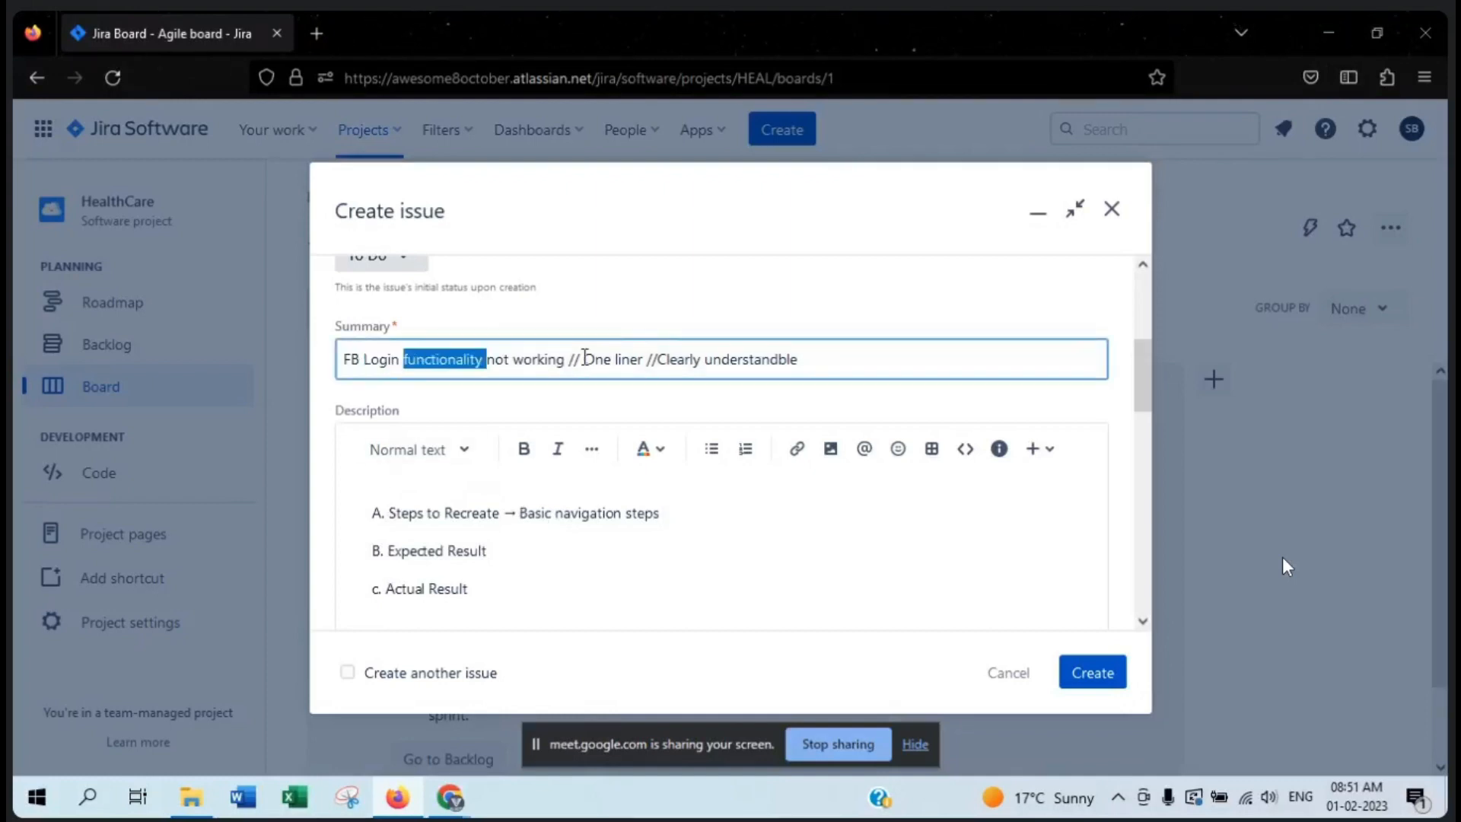
{"action": "left_click_drag", "start_coordinate": [569, 358], "coordinate": [351, 361]}
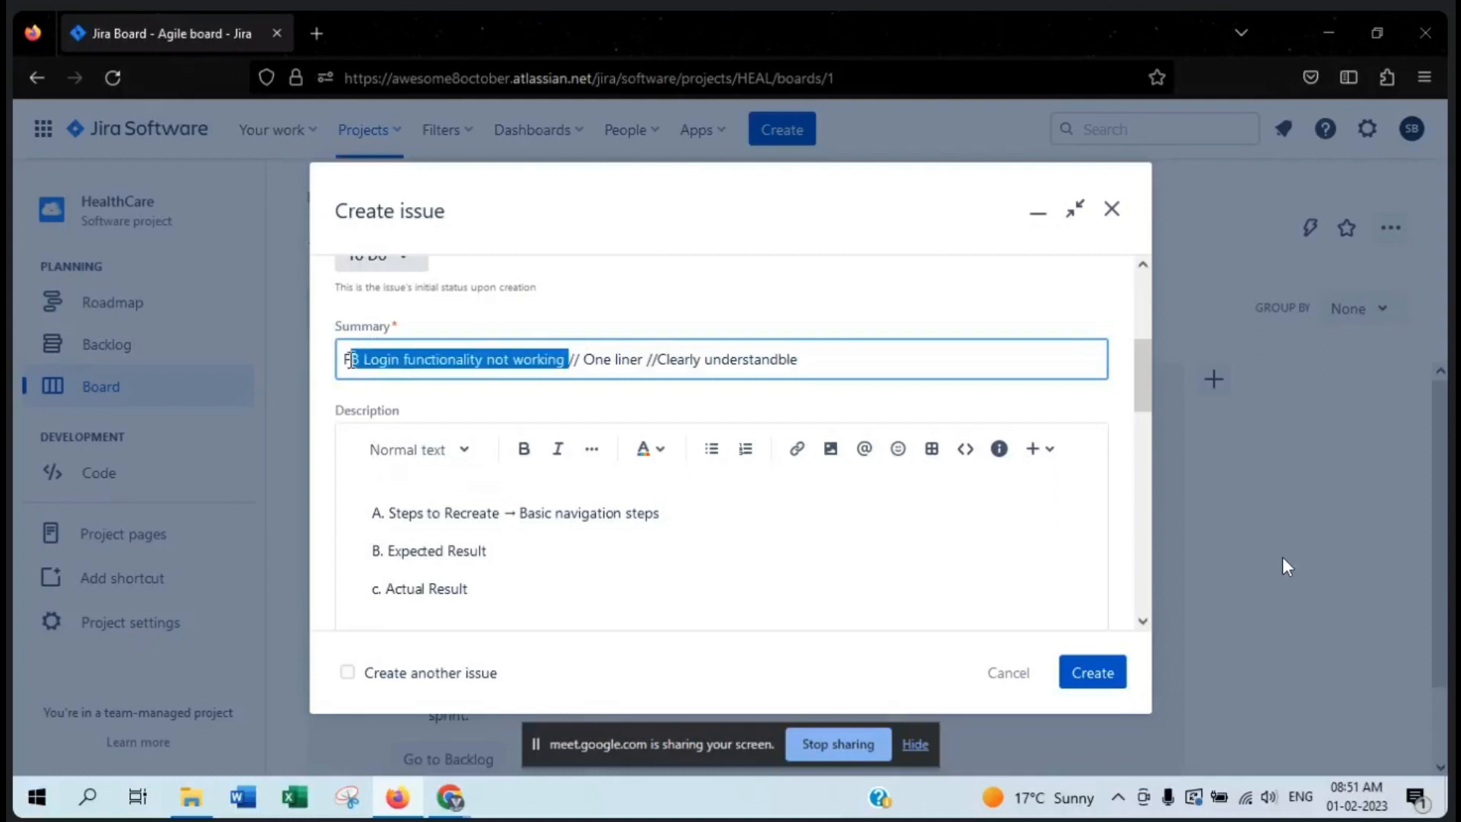
{"action": "left_click", "coordinate": [693, 512]}
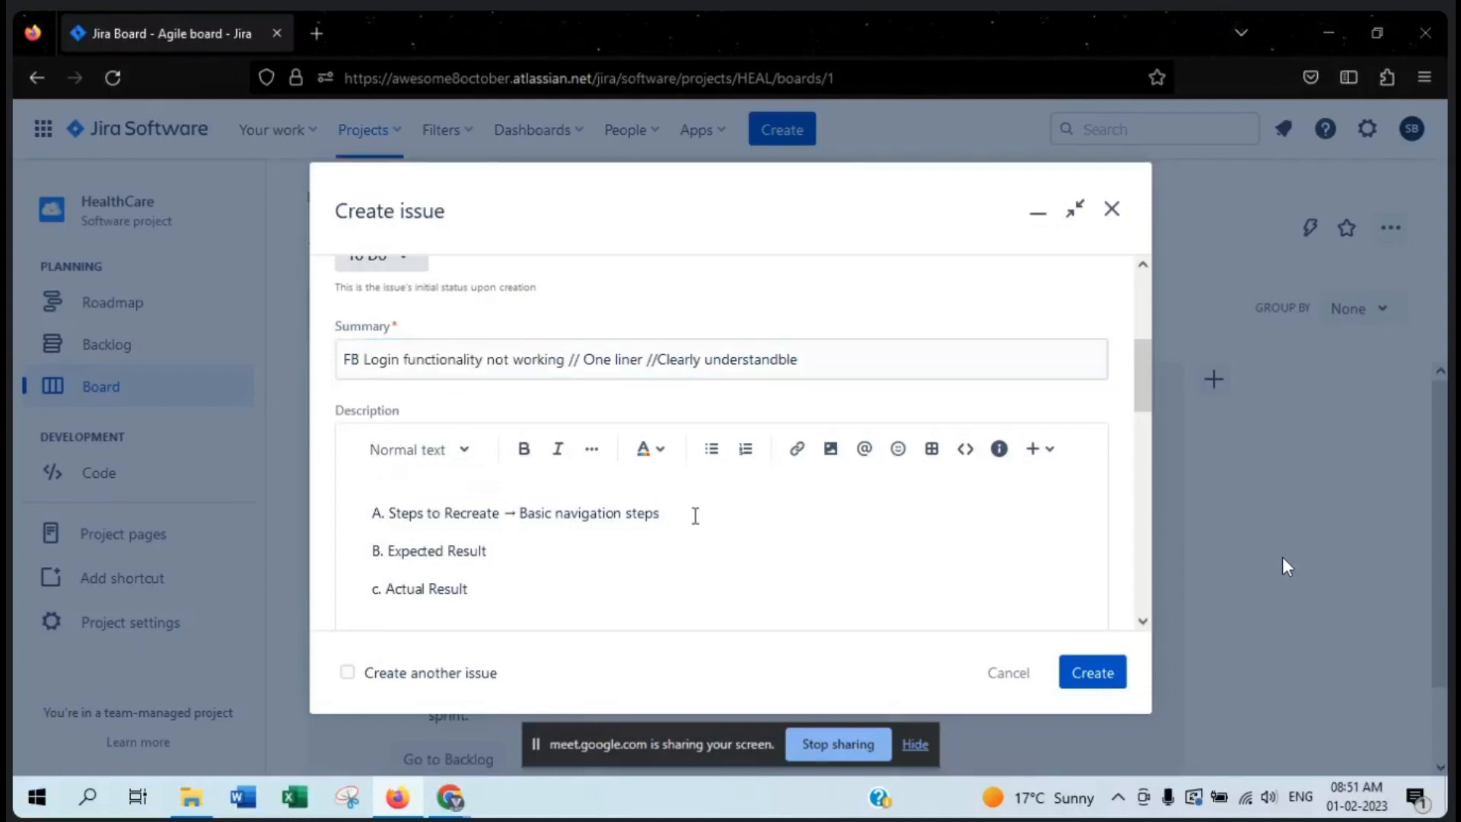
{"action": "key", "text": "Return"}
{"action": "type", "text": "1."}
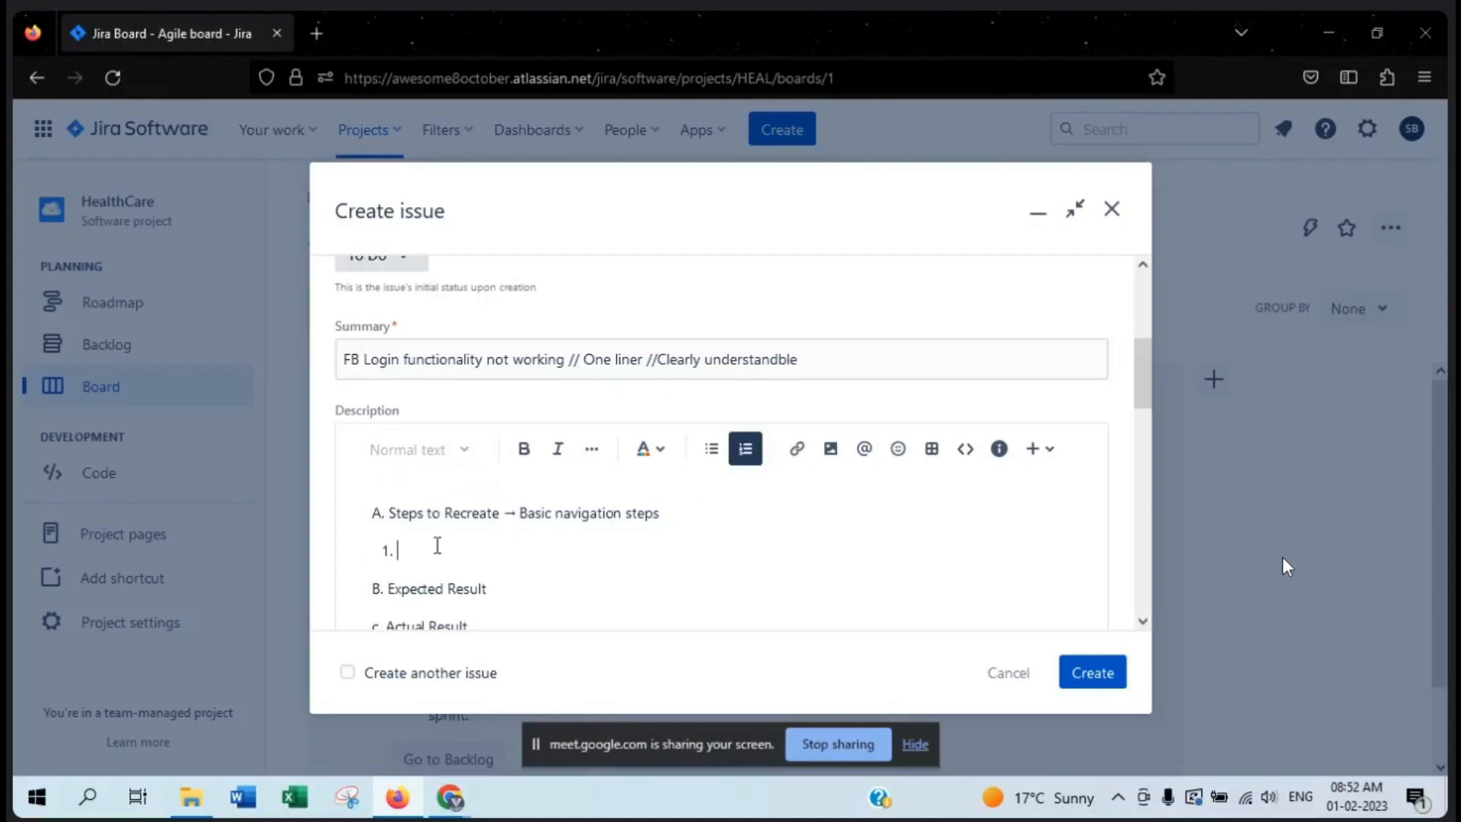
{"action": "type", "text": "Hit the url https://fb.com"}
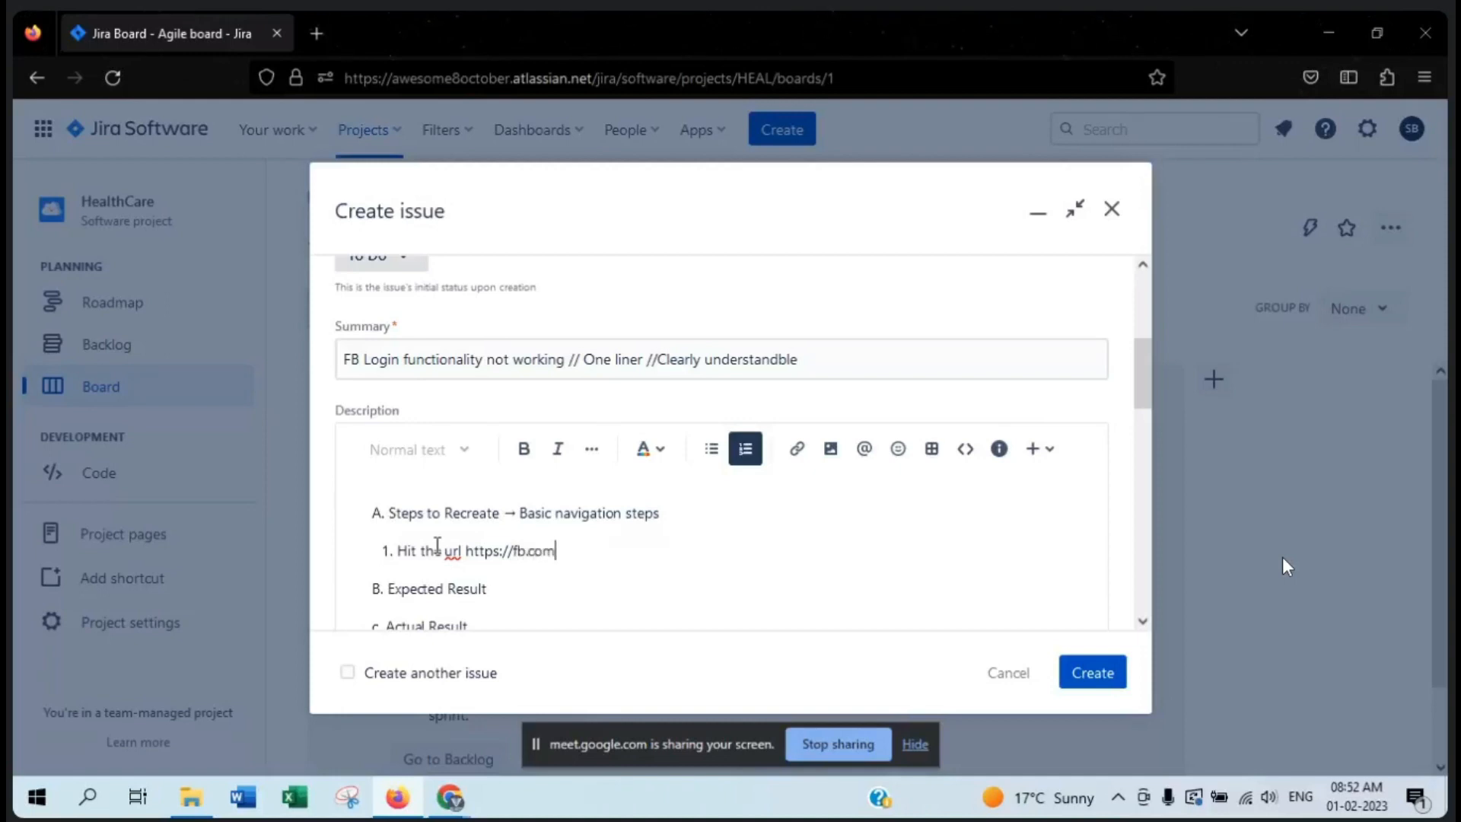
{"action": "type", "text": "/login"}
- Add "Enter username and password" as the second numbered item under "Steps to Recreate"
{"action": "key", "text": "Return"}
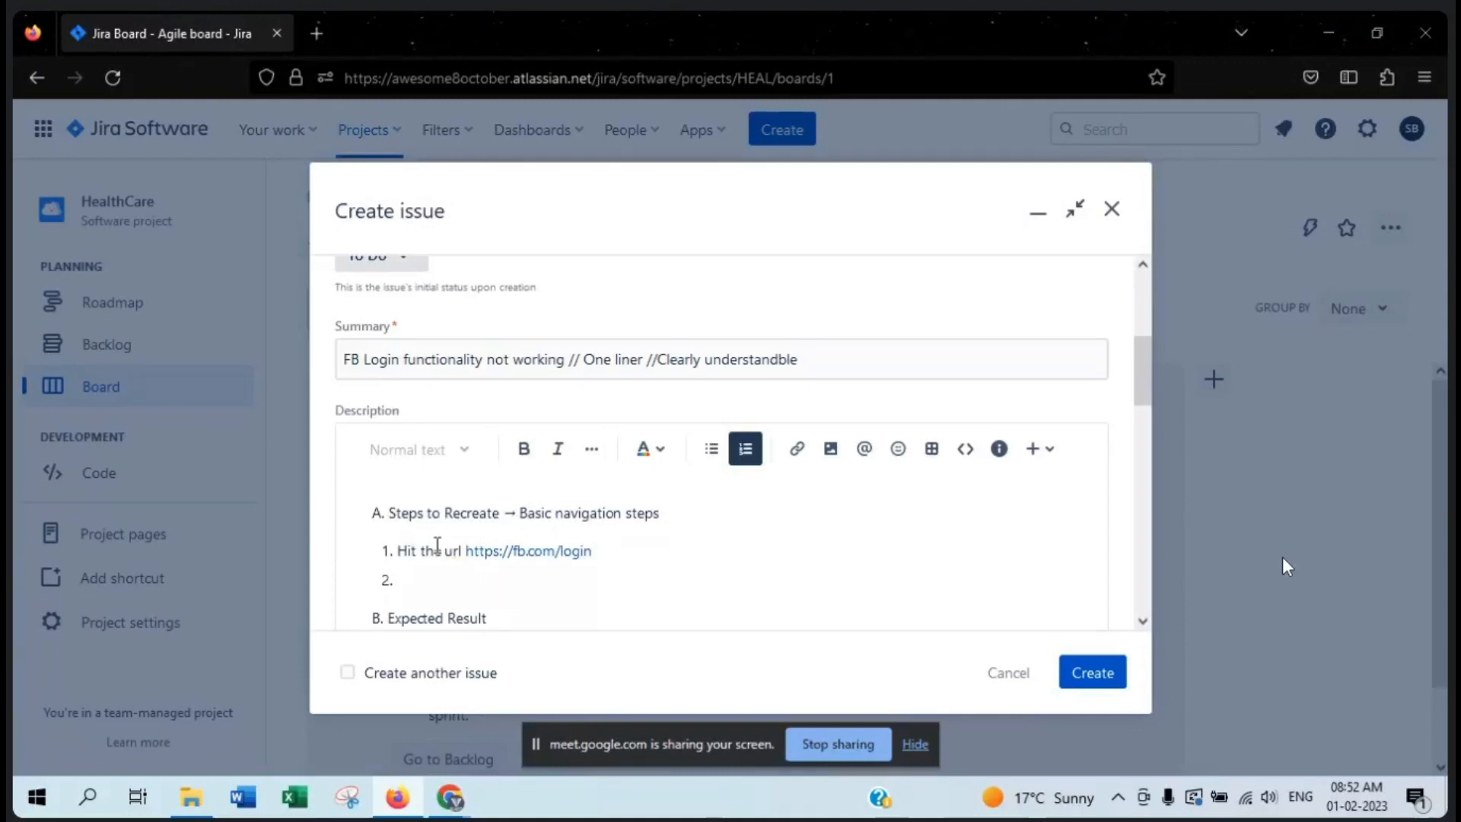
{"action": "type", "text": "Enter usernam"}
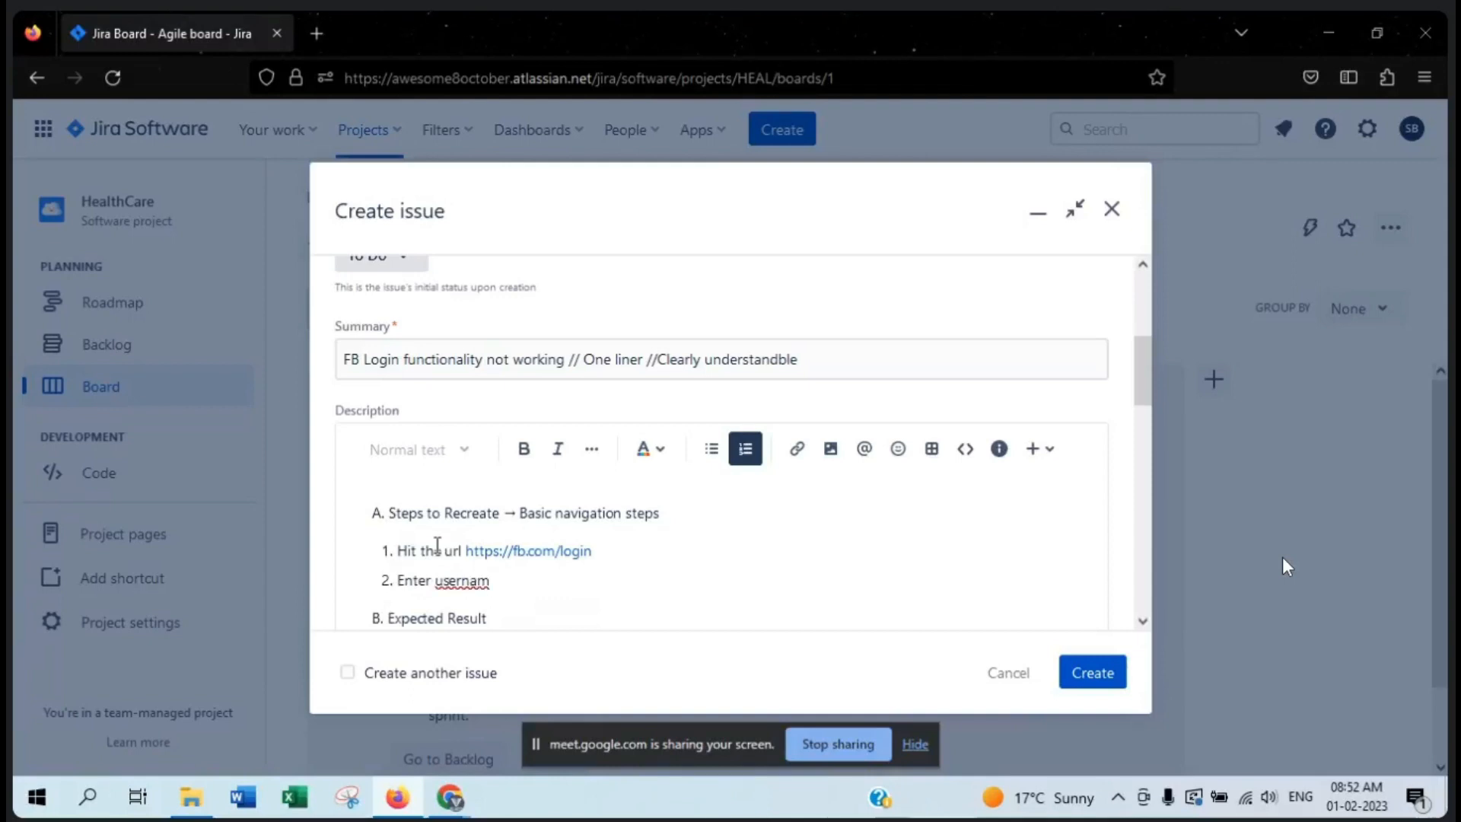
{"action": "type", "text": "e and password"}
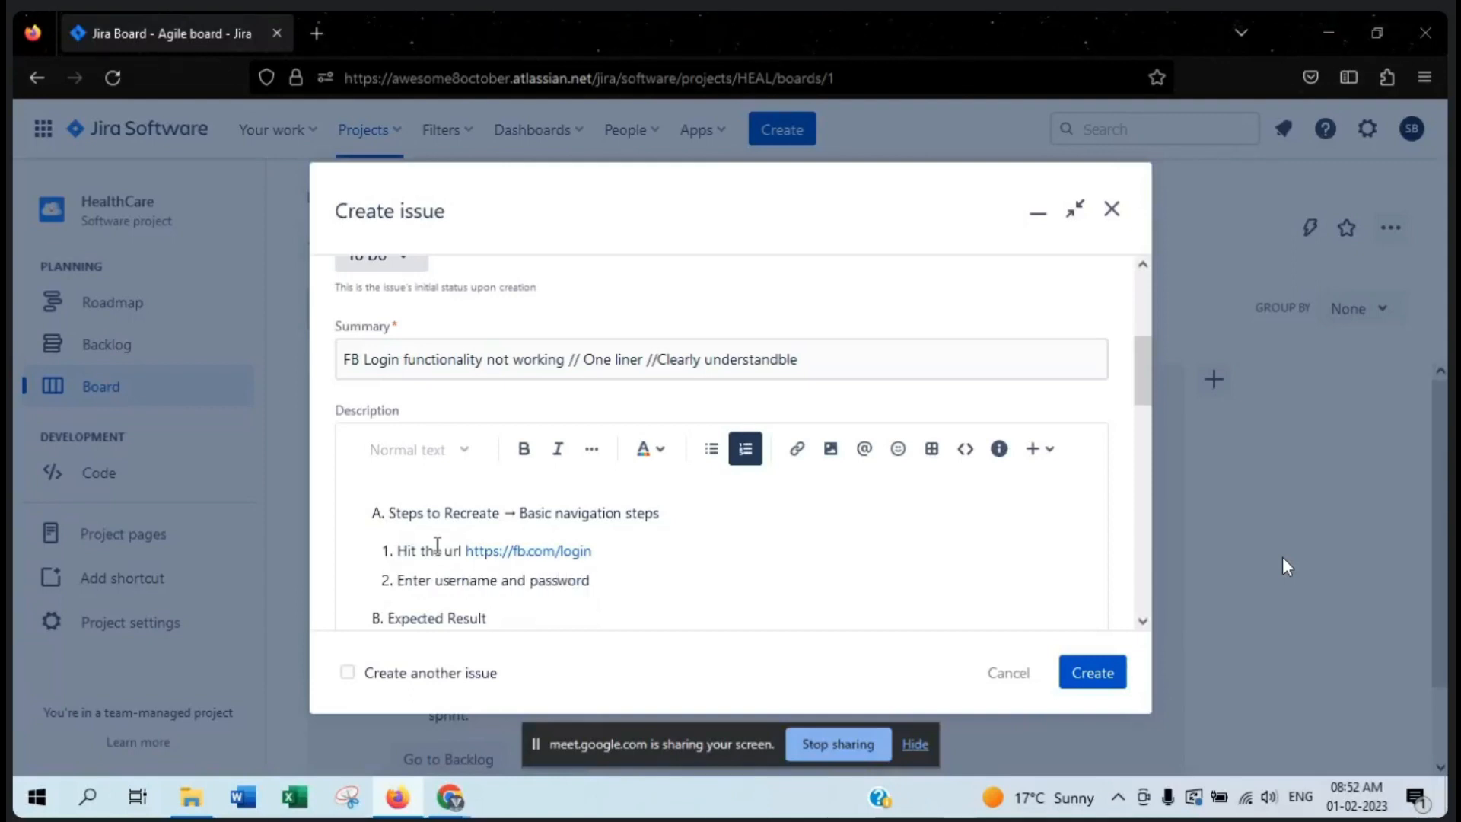
- Extend the second numbered item under "Steps to Recreate" with "and click login."
{"action": "key", "text": "Return"}
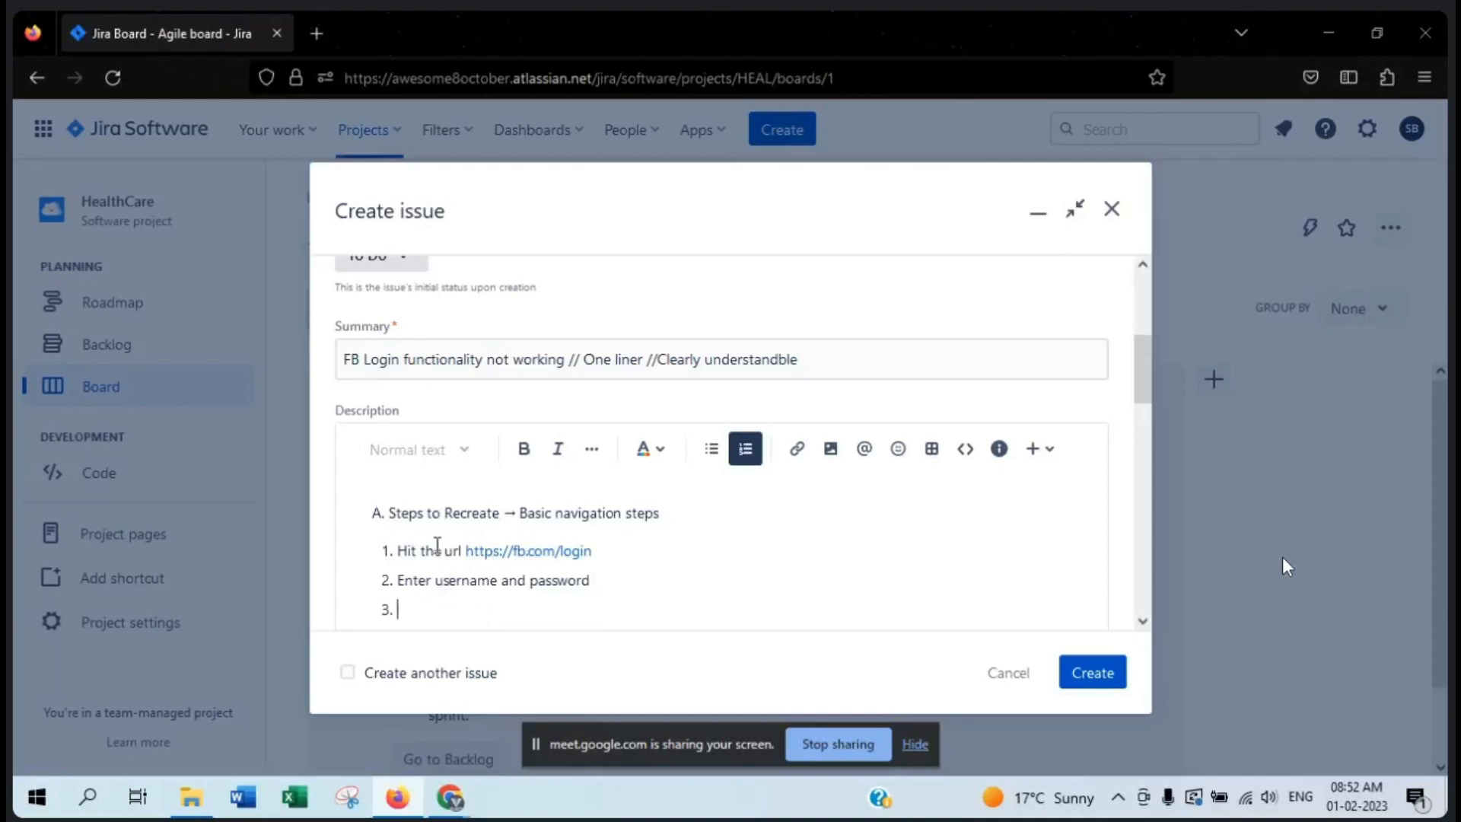
{"action": "key", "text": "BackSpace"}
{"action": "type", "text": "and"}
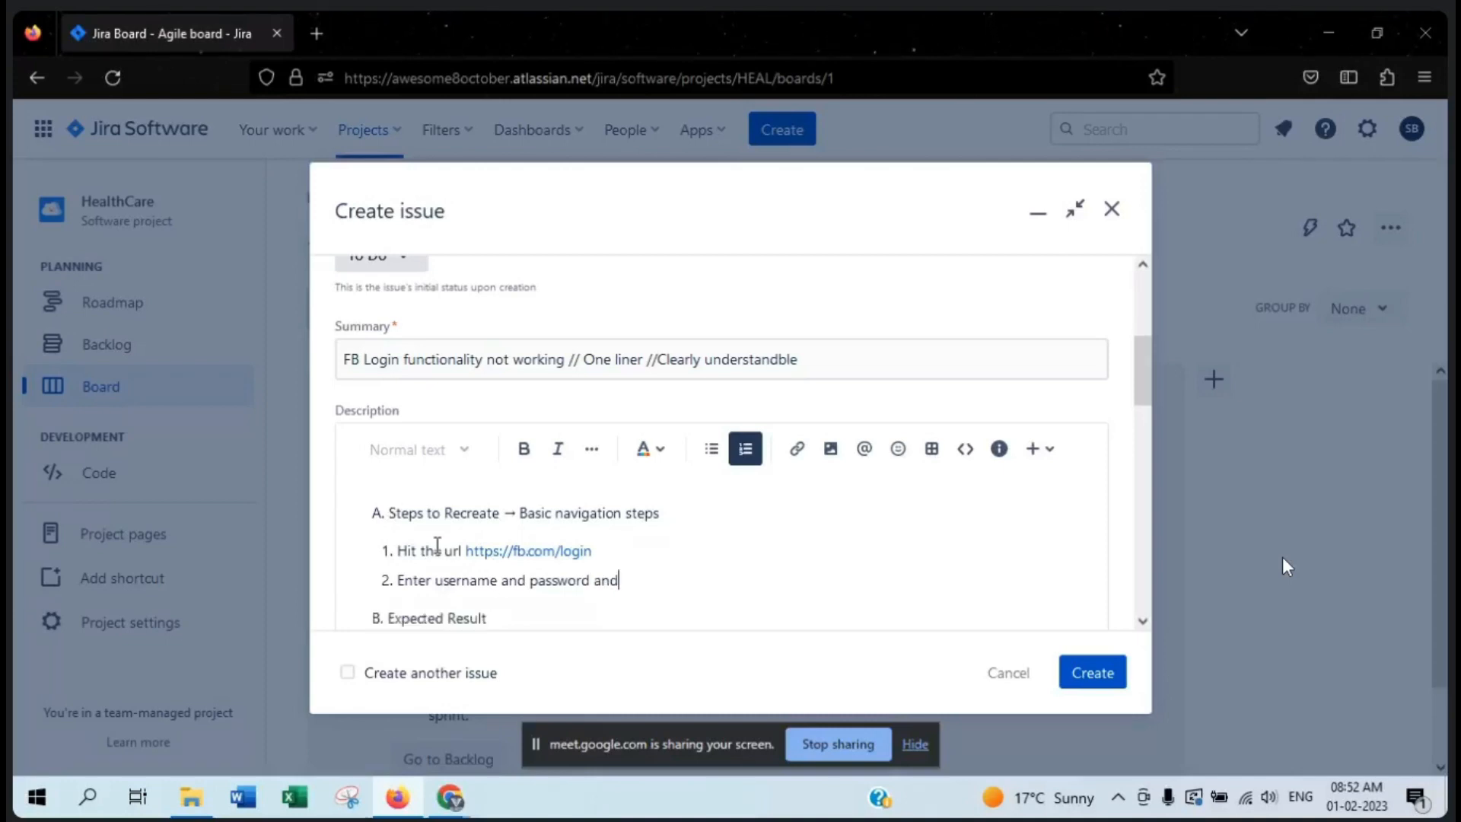
{"action": "type", "text": " click login."}
- Make the "A. Steps to Recreate" and "B. Expected Result" headings bold and underlined
{"action": "scroll", "coordinate": [535, 500], "scroll_direction": "down", "scroll_amount": 2}
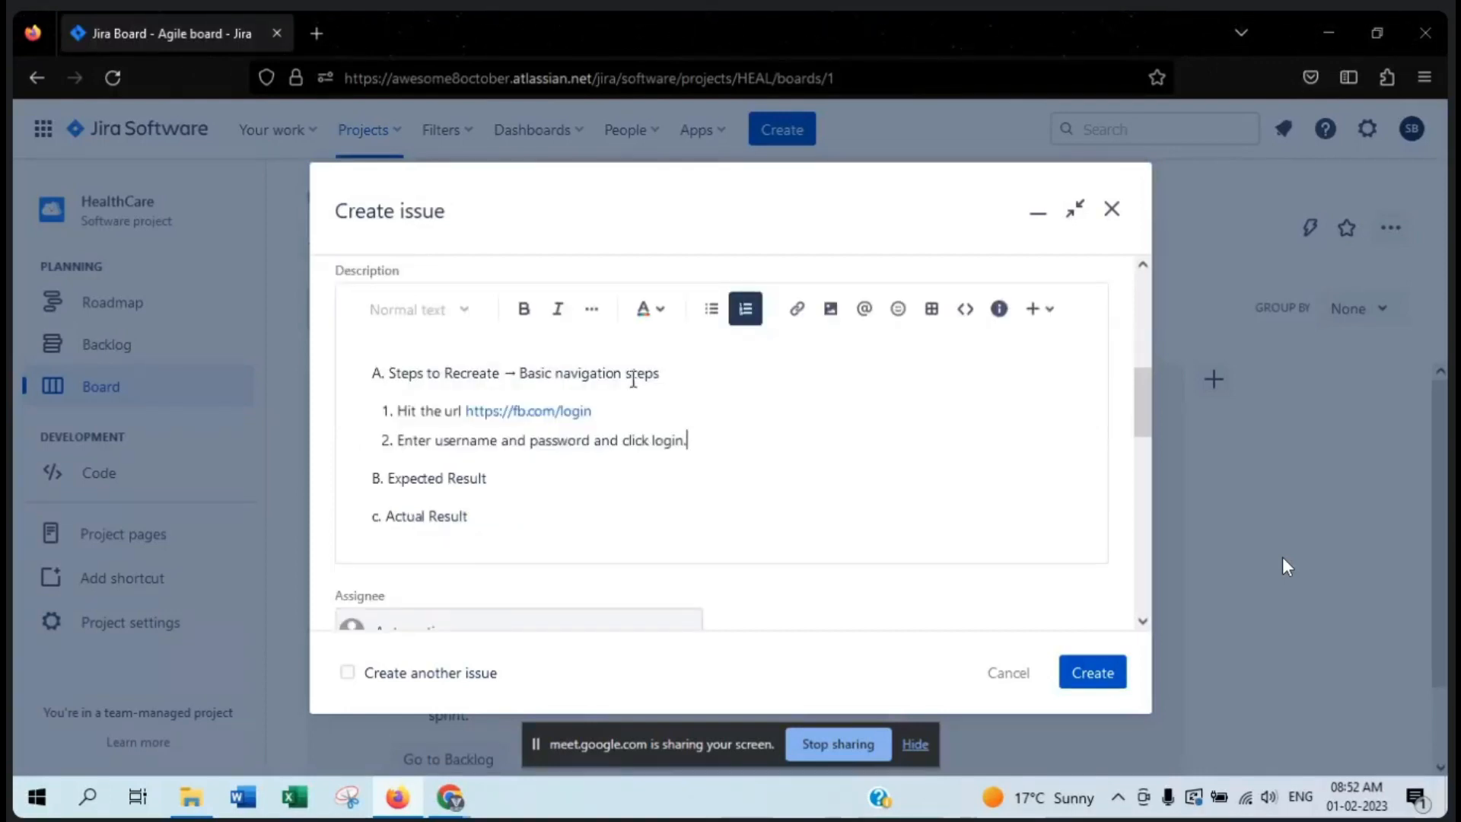
{"action": "left_click_drag", "start_coordinate": [504, 378], "coordinate": [375, 378]}
{"action": "key", "text": "ctrl+b"}
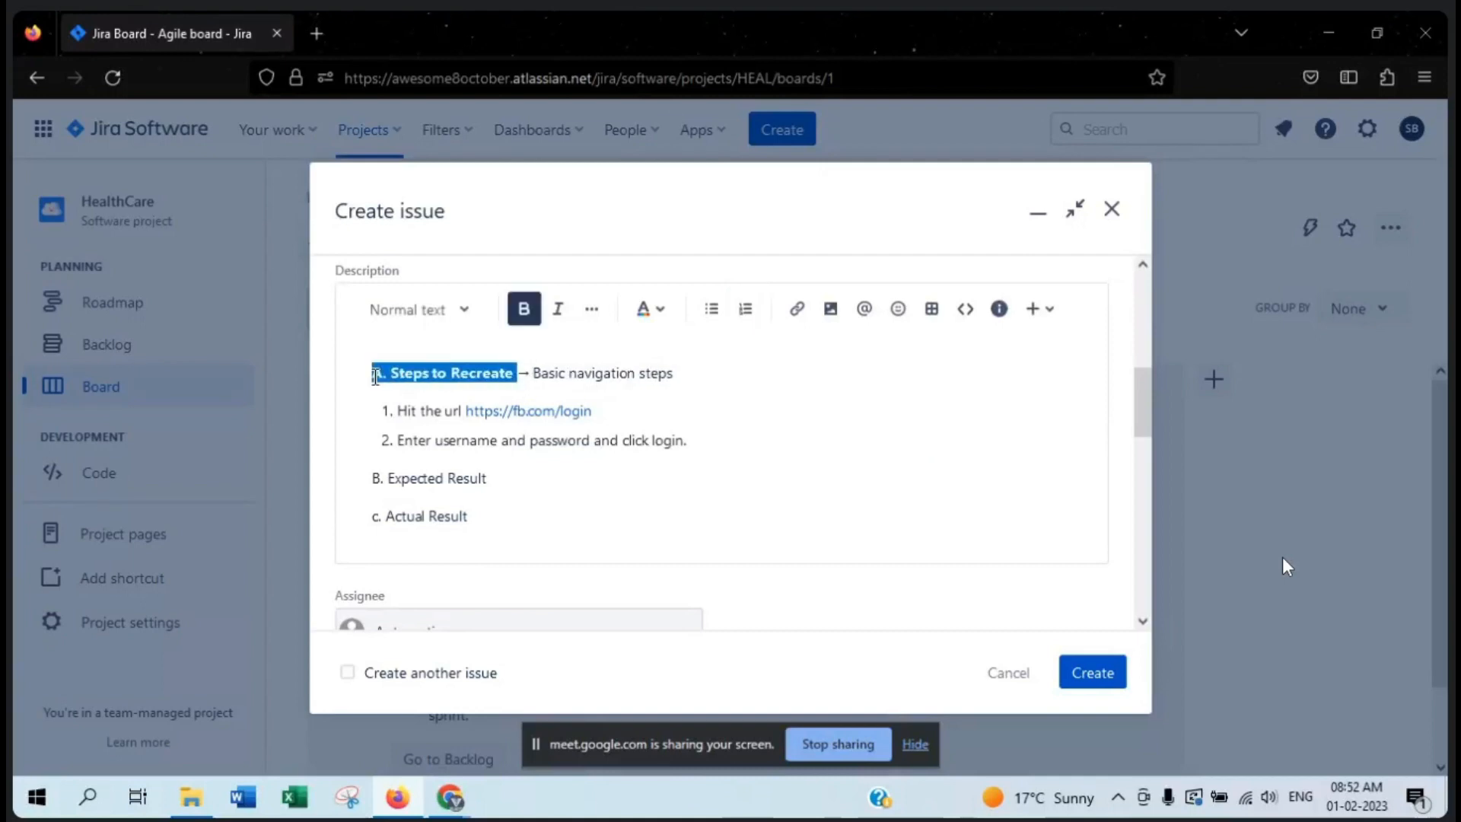
{"action": "key", "text": "ctrl+u"}
{"action": "left_click", "coordinate": [512, 477]}
{"action": "left_click_drag", "start_coordinate": [501, 477], "coordinate": [332, 486]}
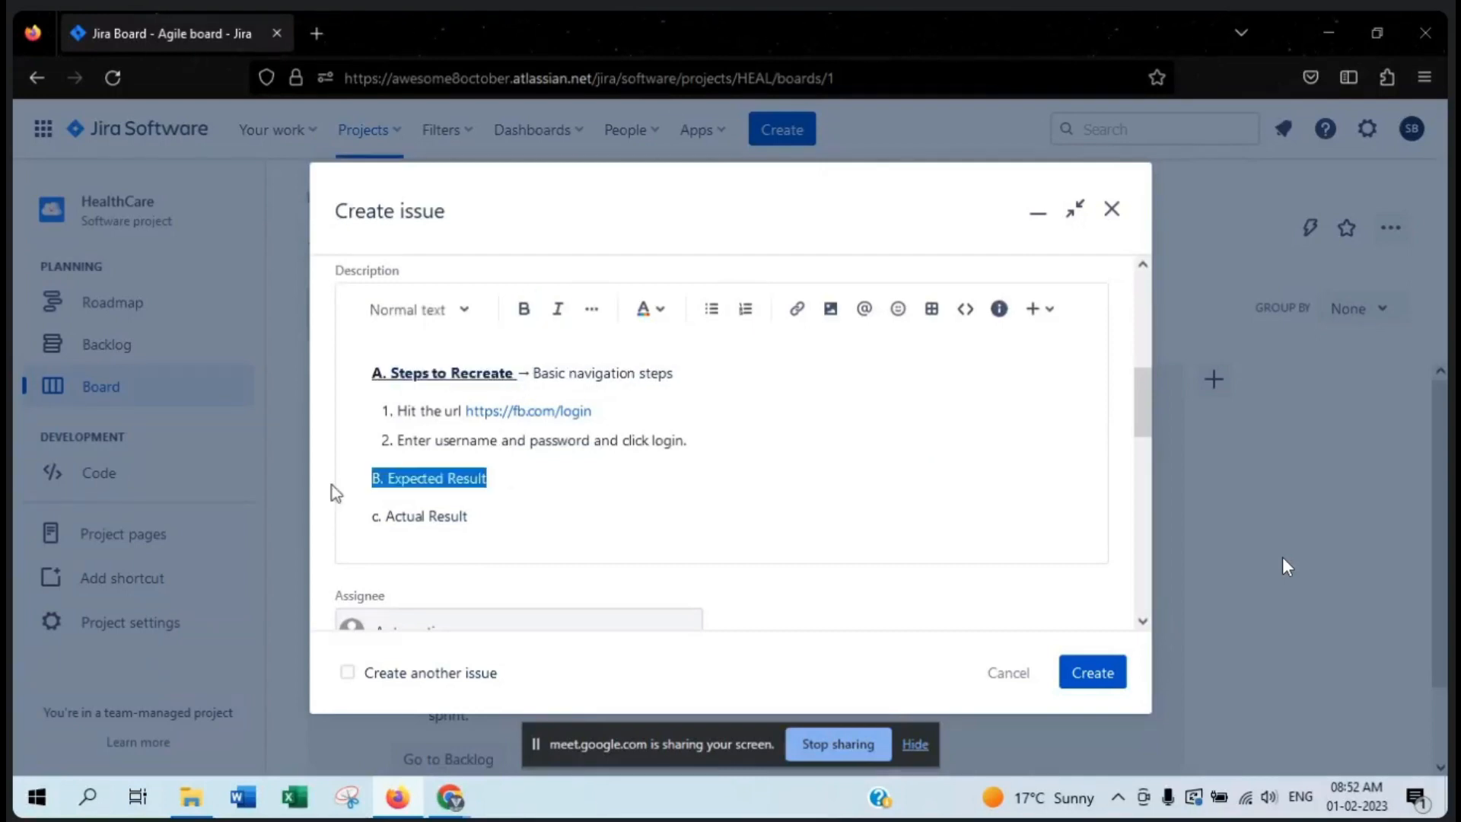
{"action": "key", "text": "ctrl+b"}
{"action": "key", "text": "ctrl+u"}
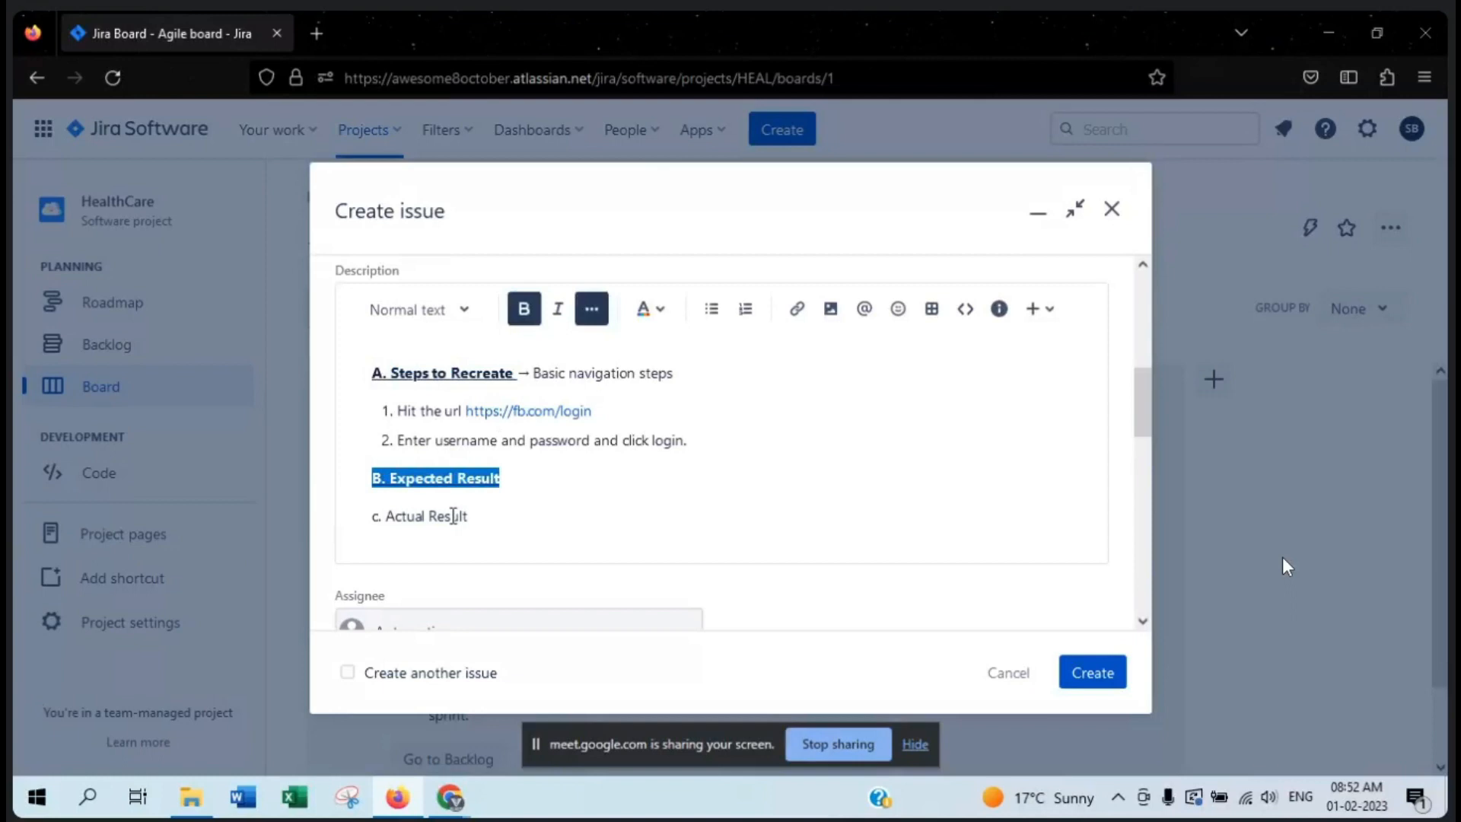
- Add the line "Login should be done and user should be redirected to home page." under the Expected Result heading
{"action": "left_click", "coordinate": [526, 487]}
{"action": "key", "text": "Return"}
{"action": "type", "text": "Login"}
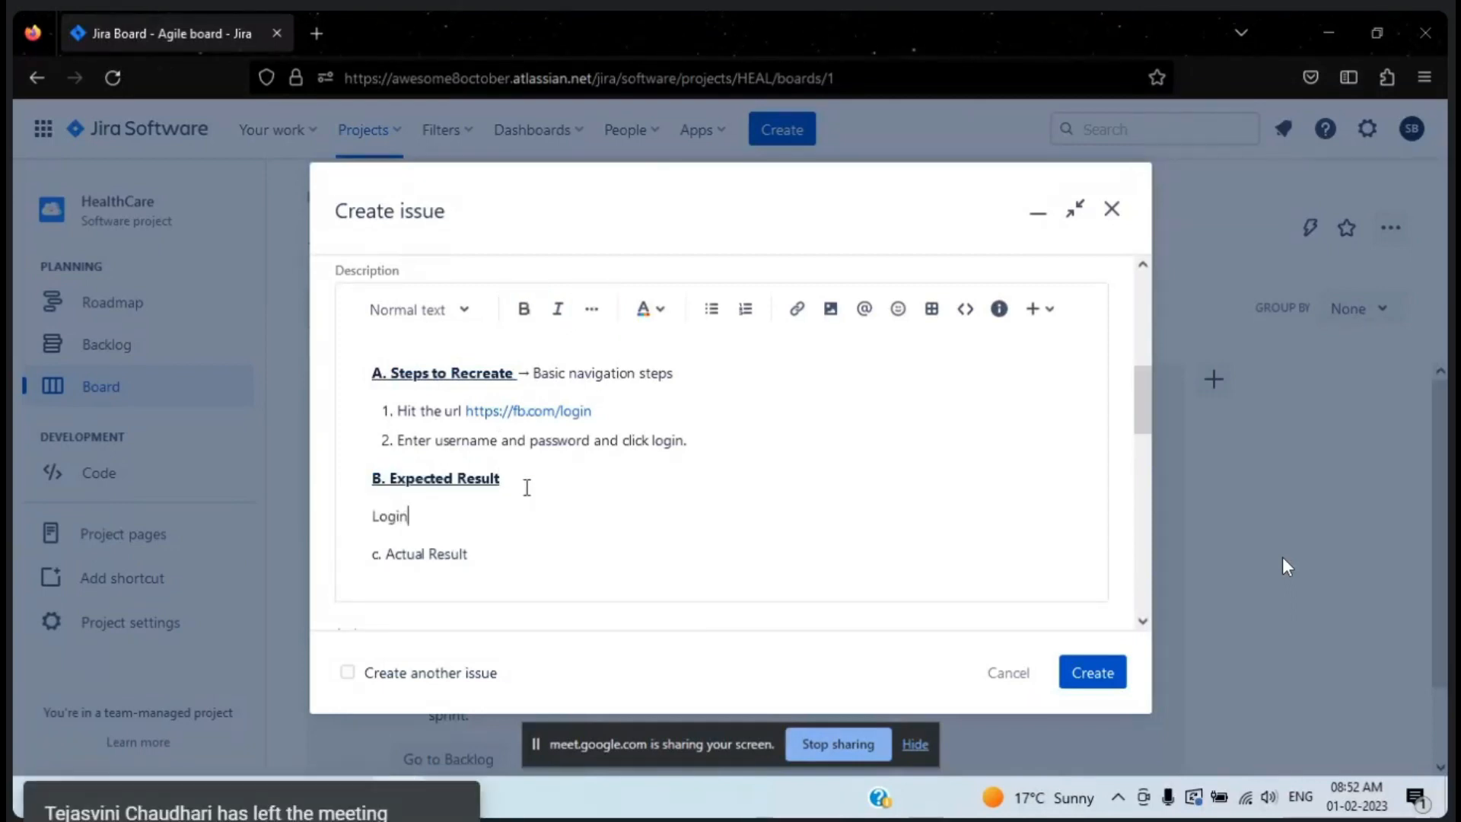
{"action": "type", "text": " should b"}
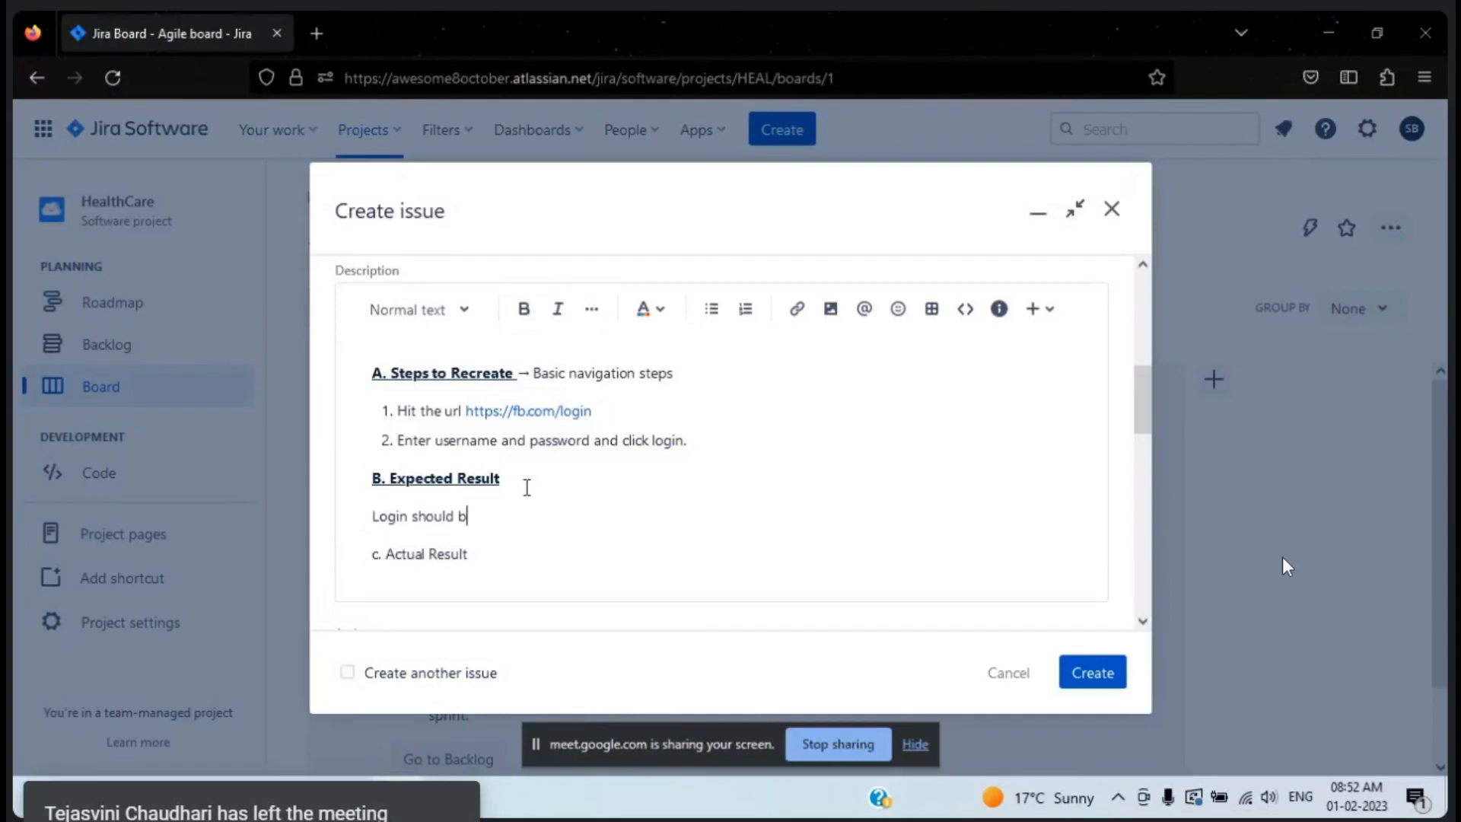
{"action": "type", "text": "e done and user "}
{"action": "type", "text": "sho"}
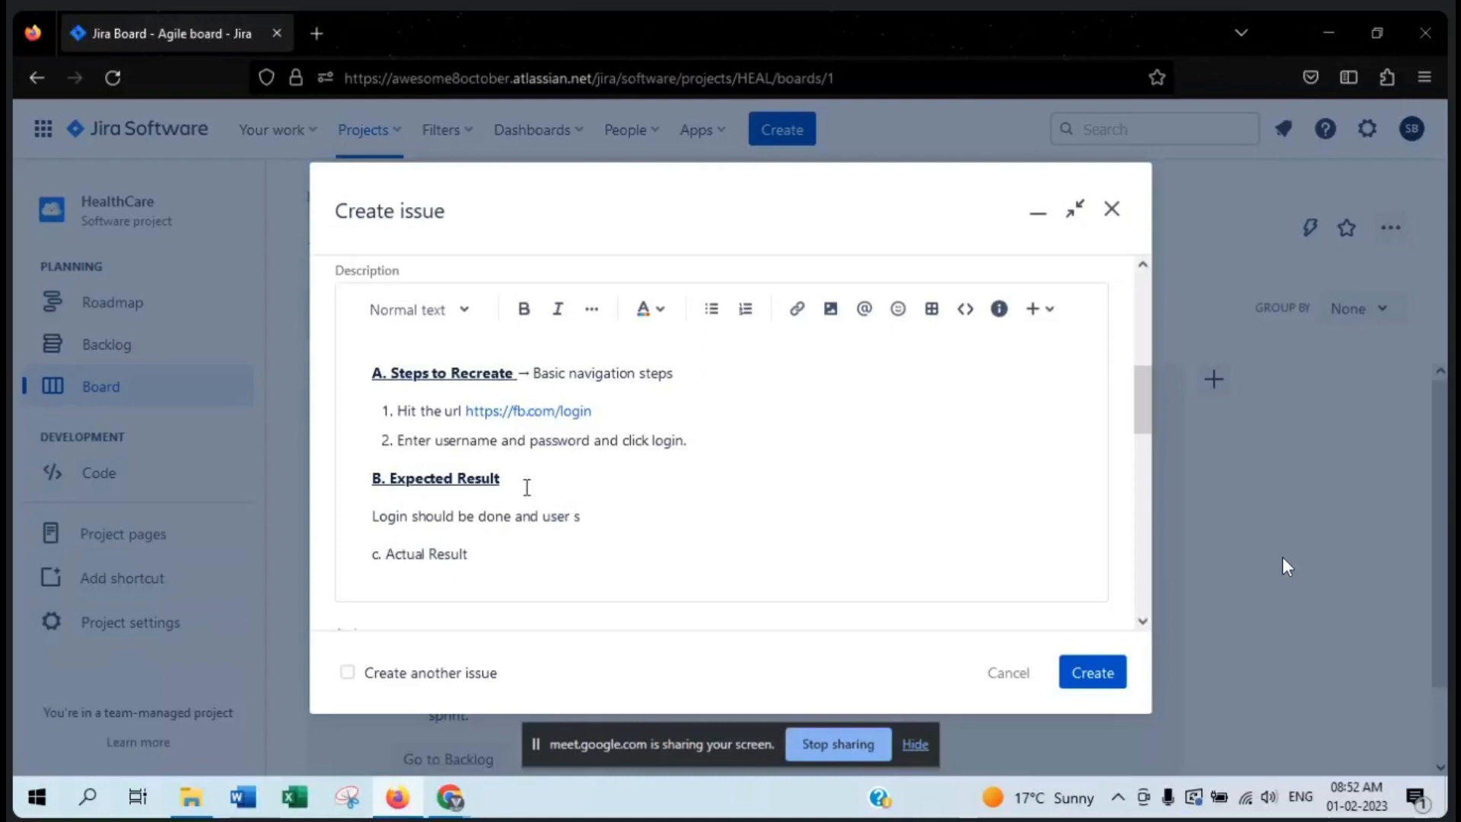
{"action": "type", "text": "uld be r"}
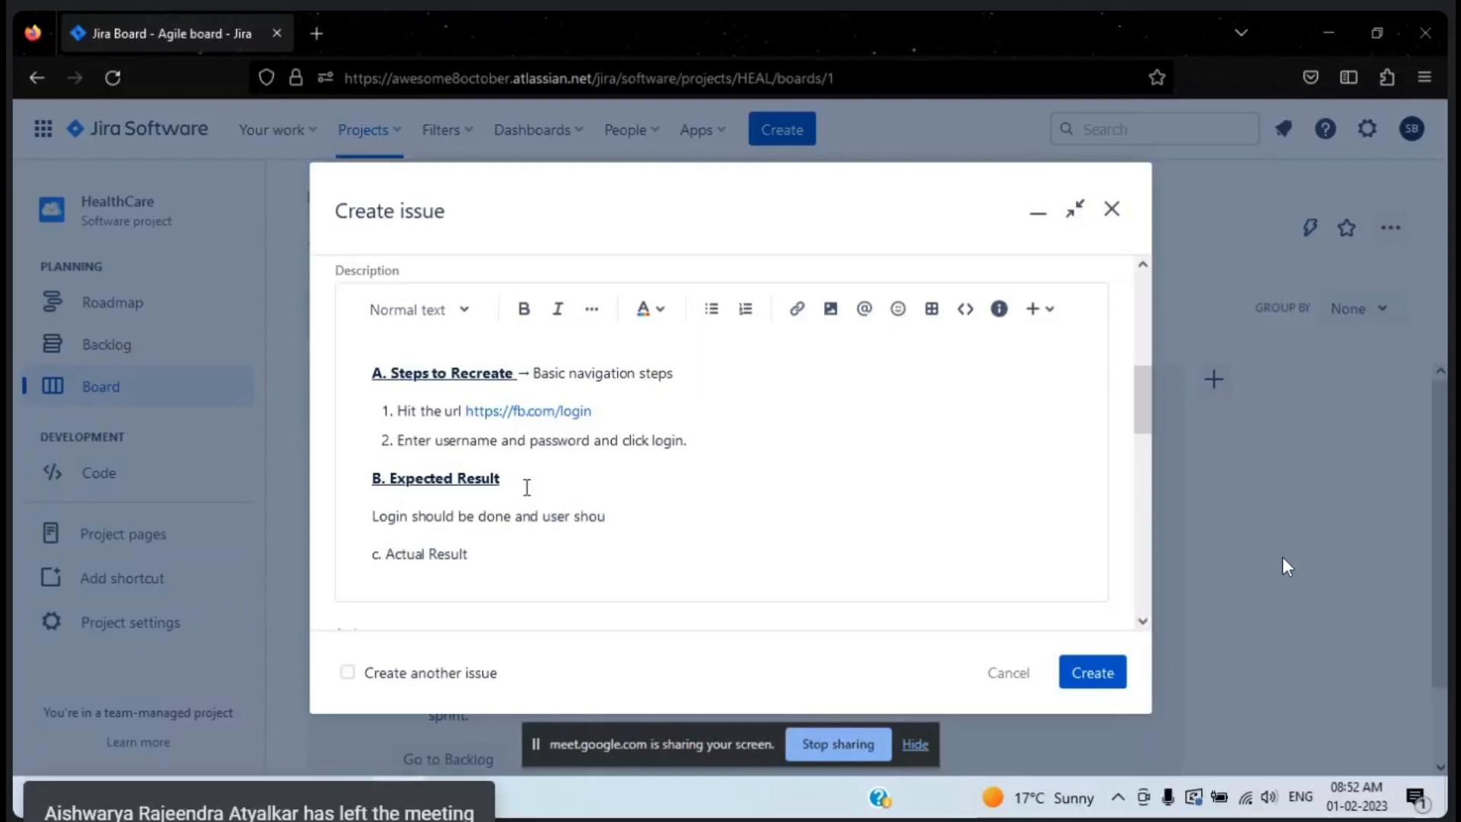
{"action": "type", "text": "edir"}
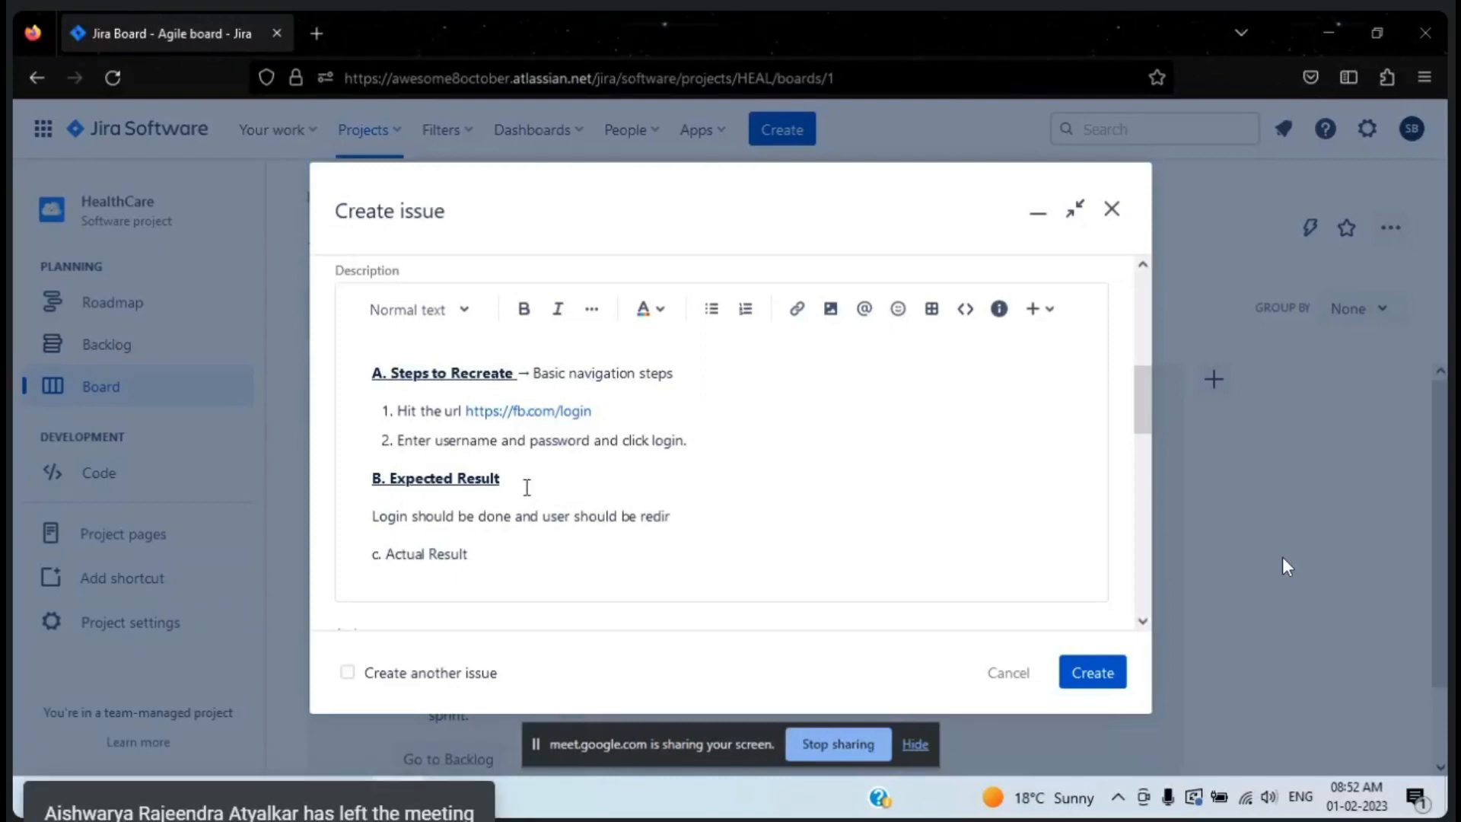
{"action": "type", "text": "ected to home page."}
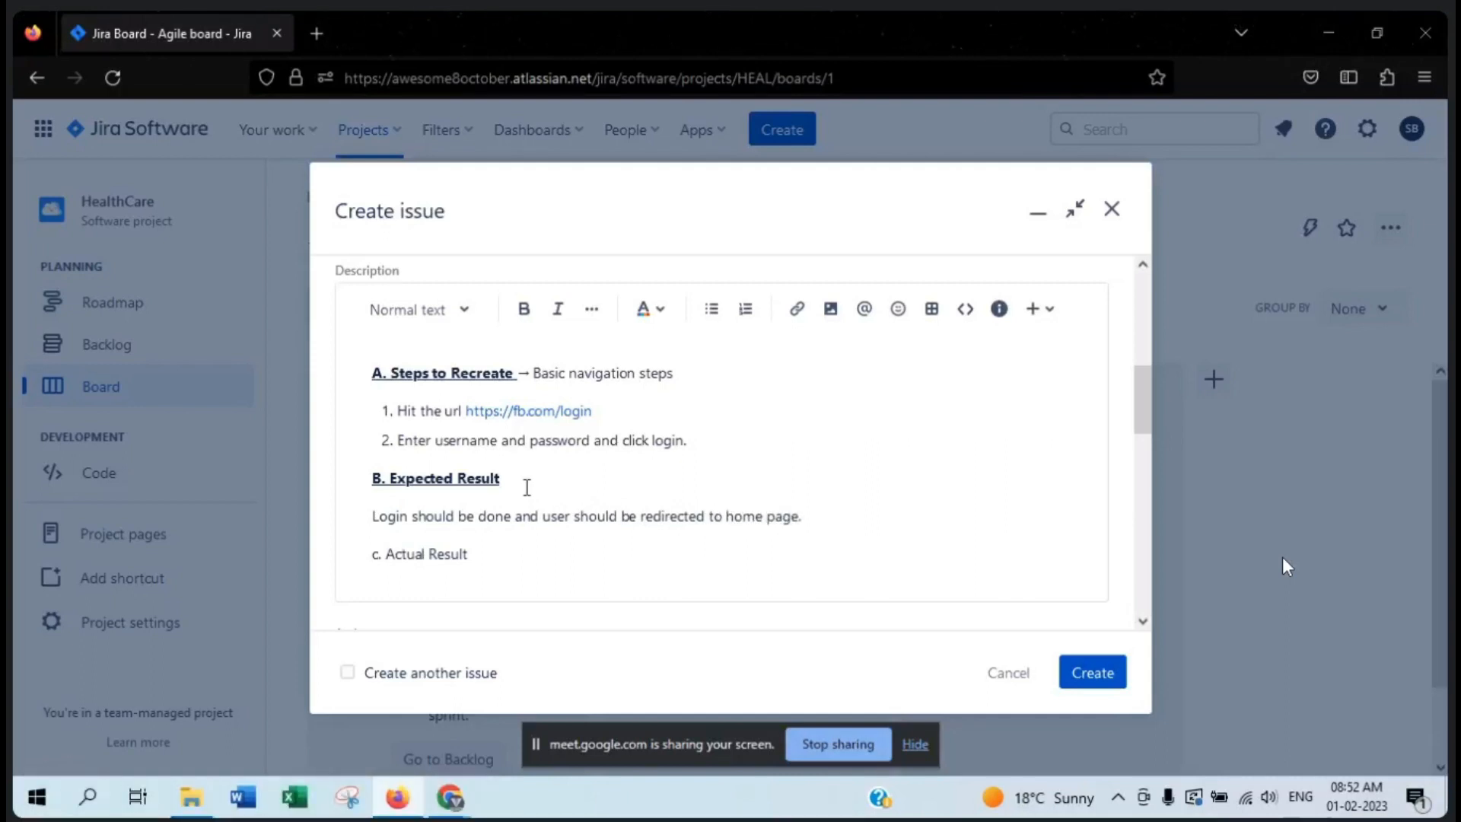
- Make the "c. Actual Result" heading bold and underlined
{"action": "left_click_drag", "start_coordinate": [473, 553], "coordinate": [332, 560]}
{"action": "key", "text": "ctrl+b"}
{"action": "key", "text": "ctrl+u"}
- Add the line "Redirected to signup page." under the Actual Result heading
{"action": "left_click", "coordinate": [557, 574]}
{"action": "key", "text": "Return"}
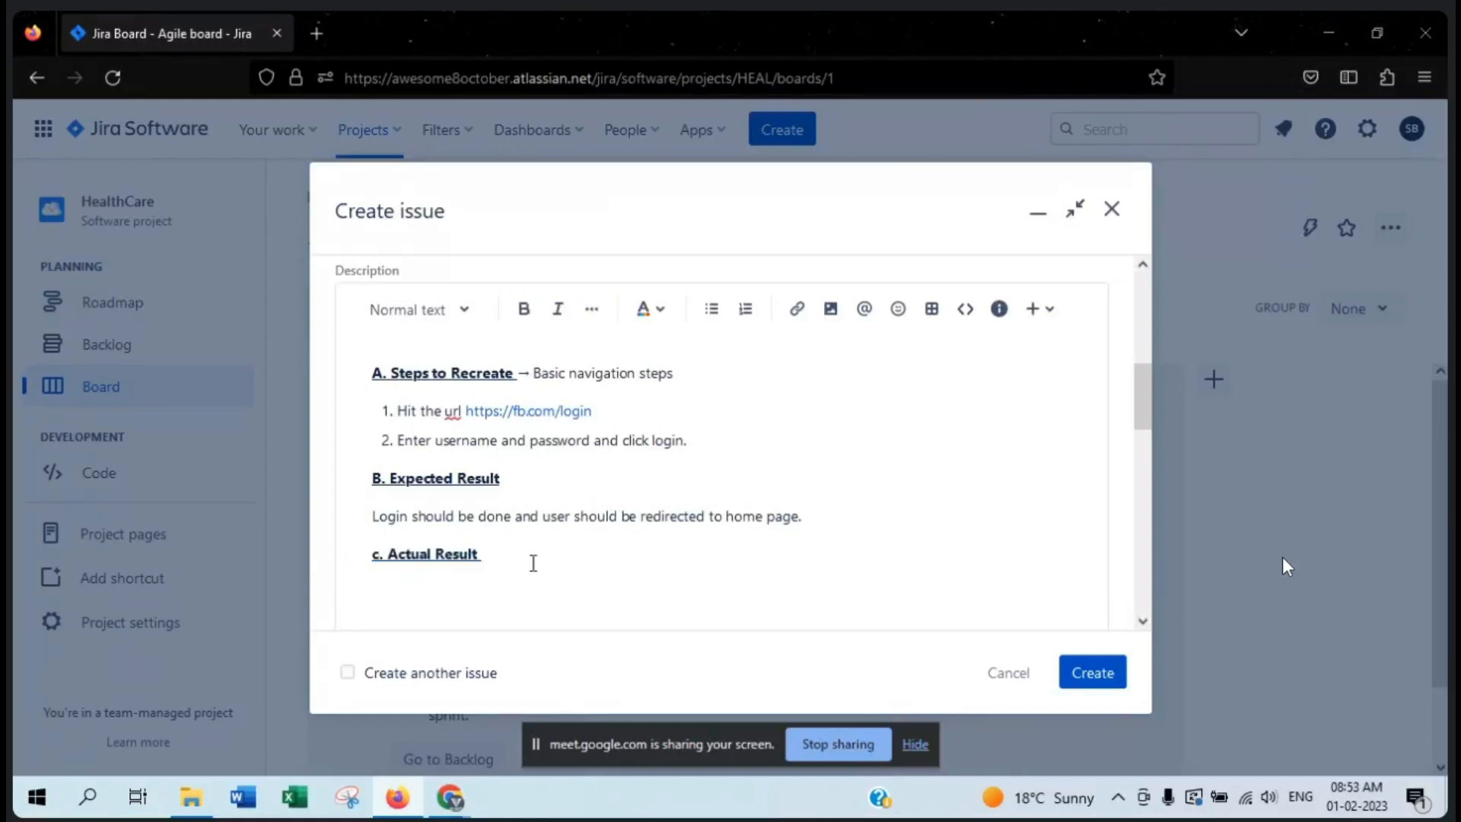
{"action": "type", "text": "L"}
{"action": "key", "text": "BackSpace"}
{"action": "type", "text": "Redirected to signup"}
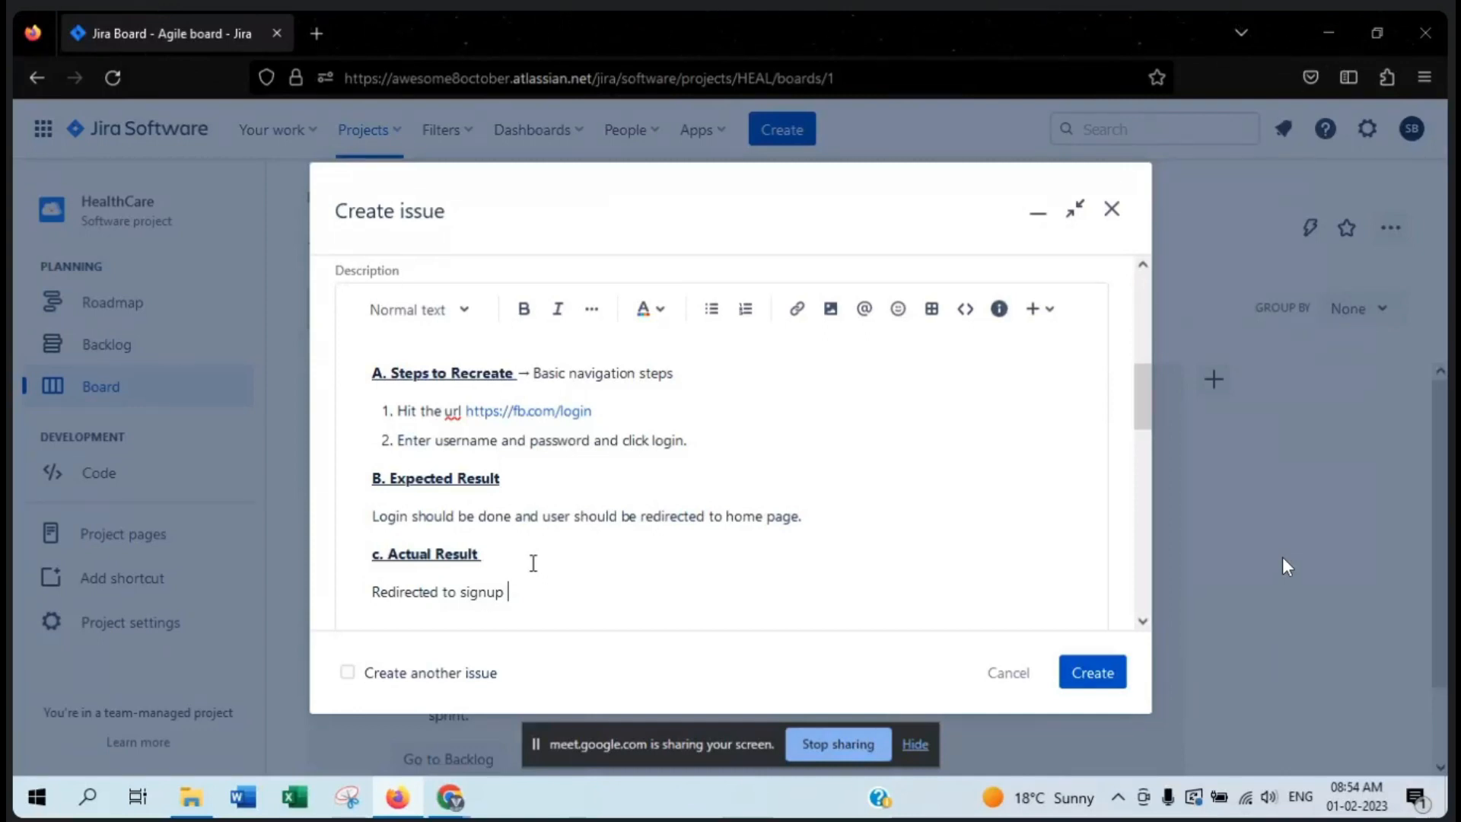
{"action": "type", "text": "page."}
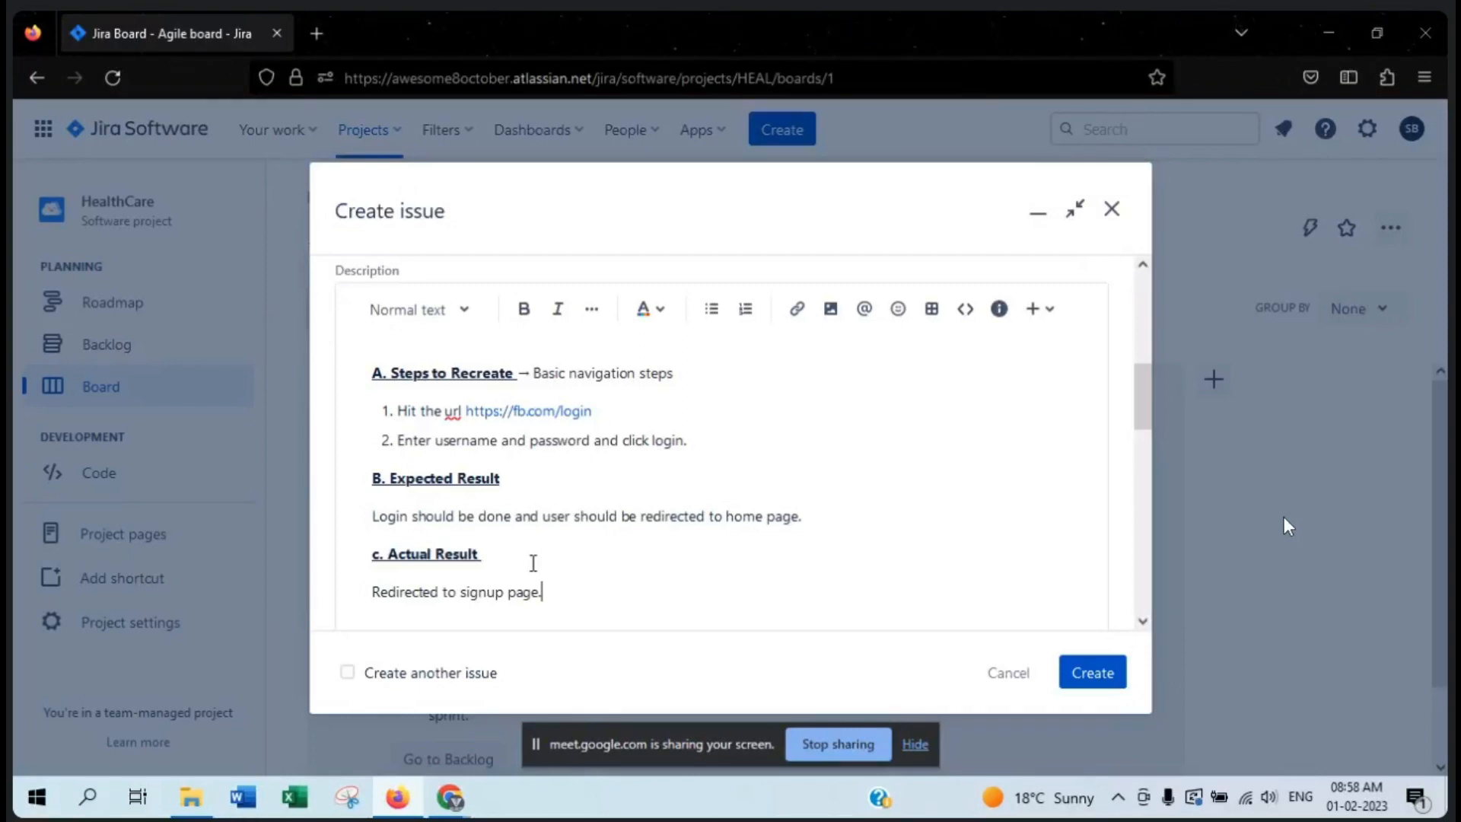
- Examine the text styles and heading levels offered for the description
{"action": "scroll", "coordinate": [799, 388], "scroll_direction": "up", "scroll_amount": 2}
{"action": "scroll", "coordinate": [837, 396], "scroll_direction": "down", "scroll_amount": 2}
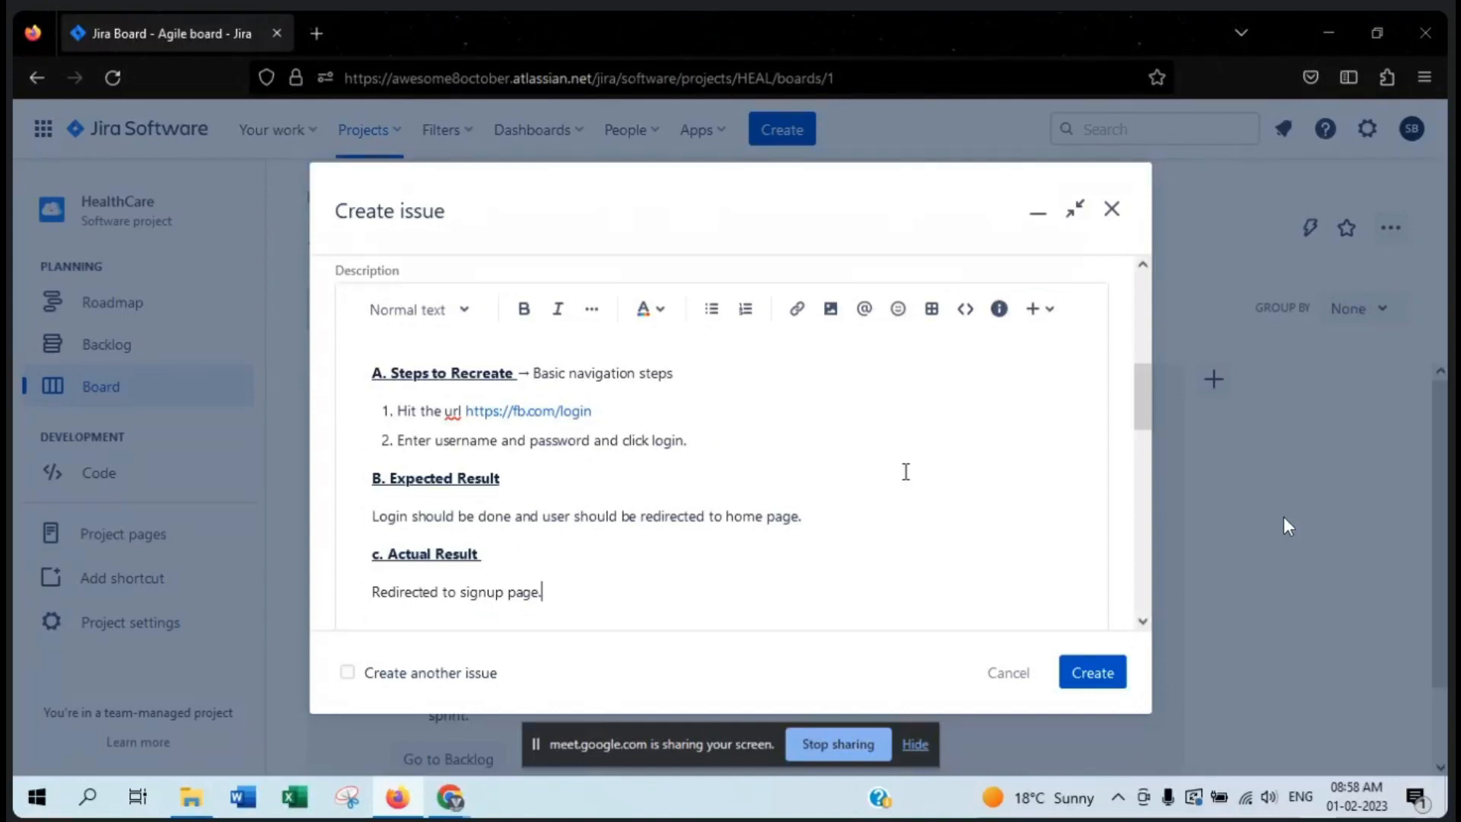
{"action": "left_click", "coordinate": [811, 449]}
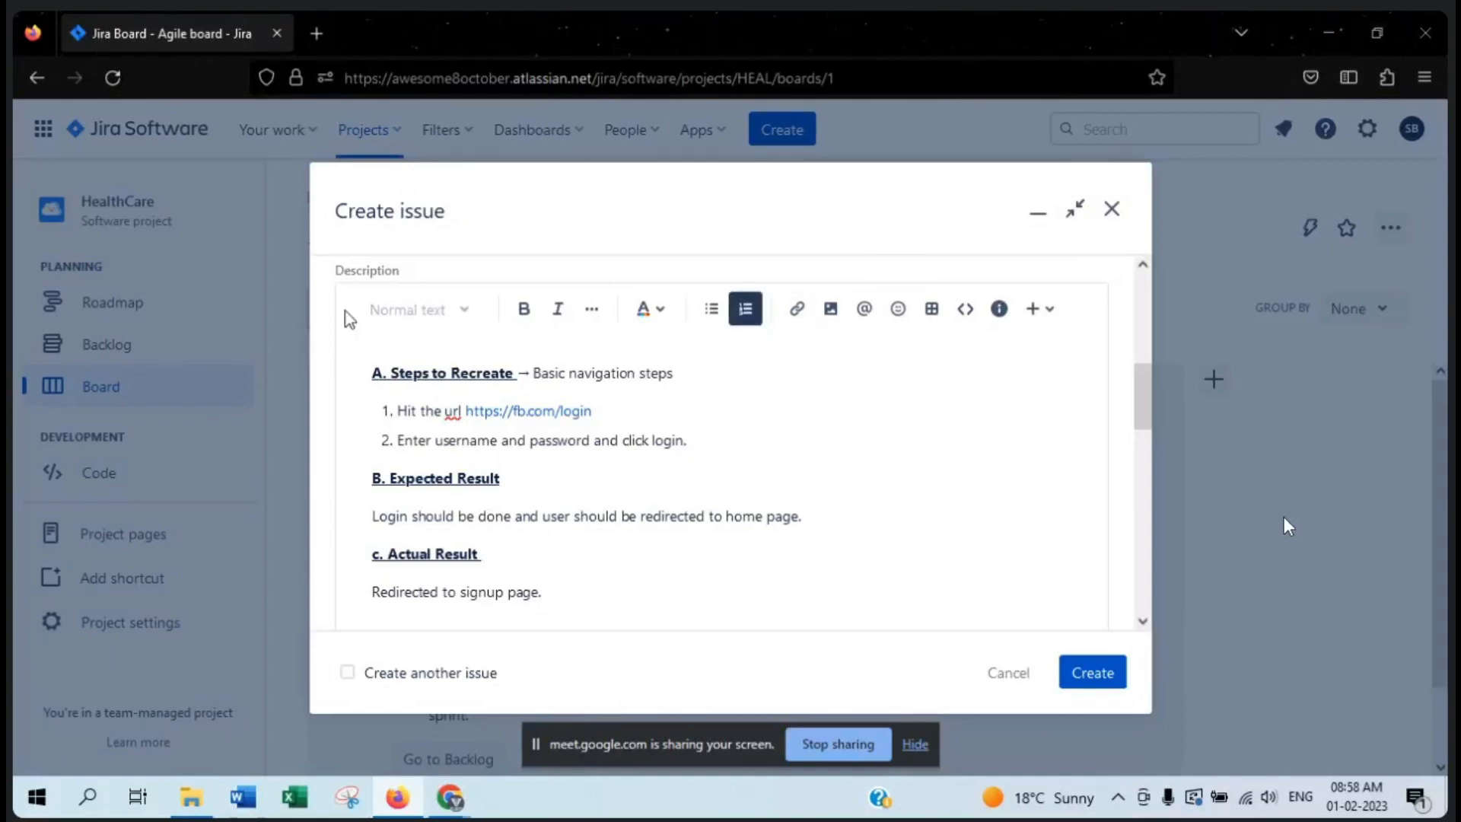
{"action": "left_click", "coordinate": [665, 442]}
{"action": "left_click", "coordinate": [579, 354]}
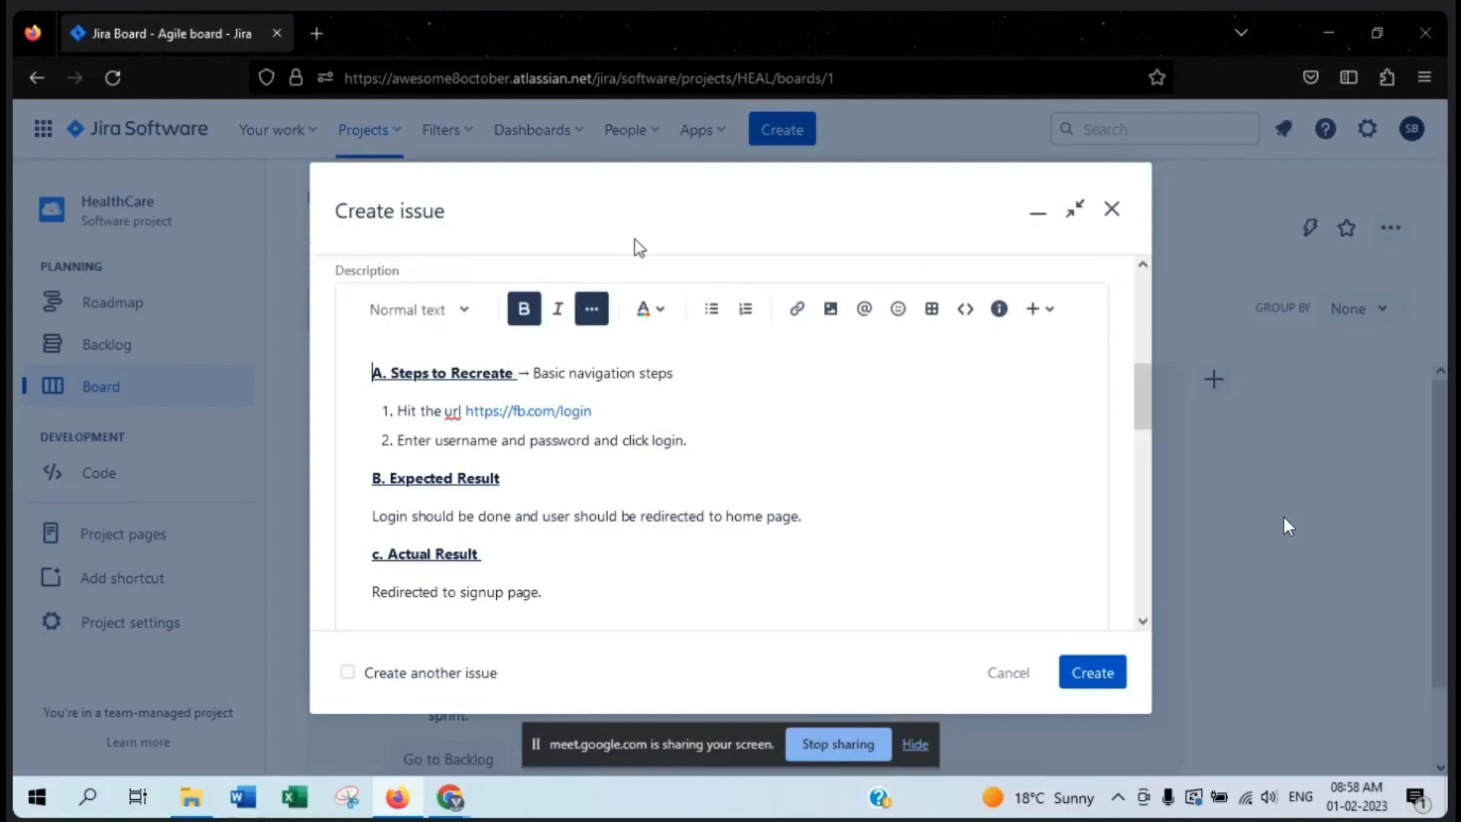
{"action": "left_click", "coordinate": [480, 329]}
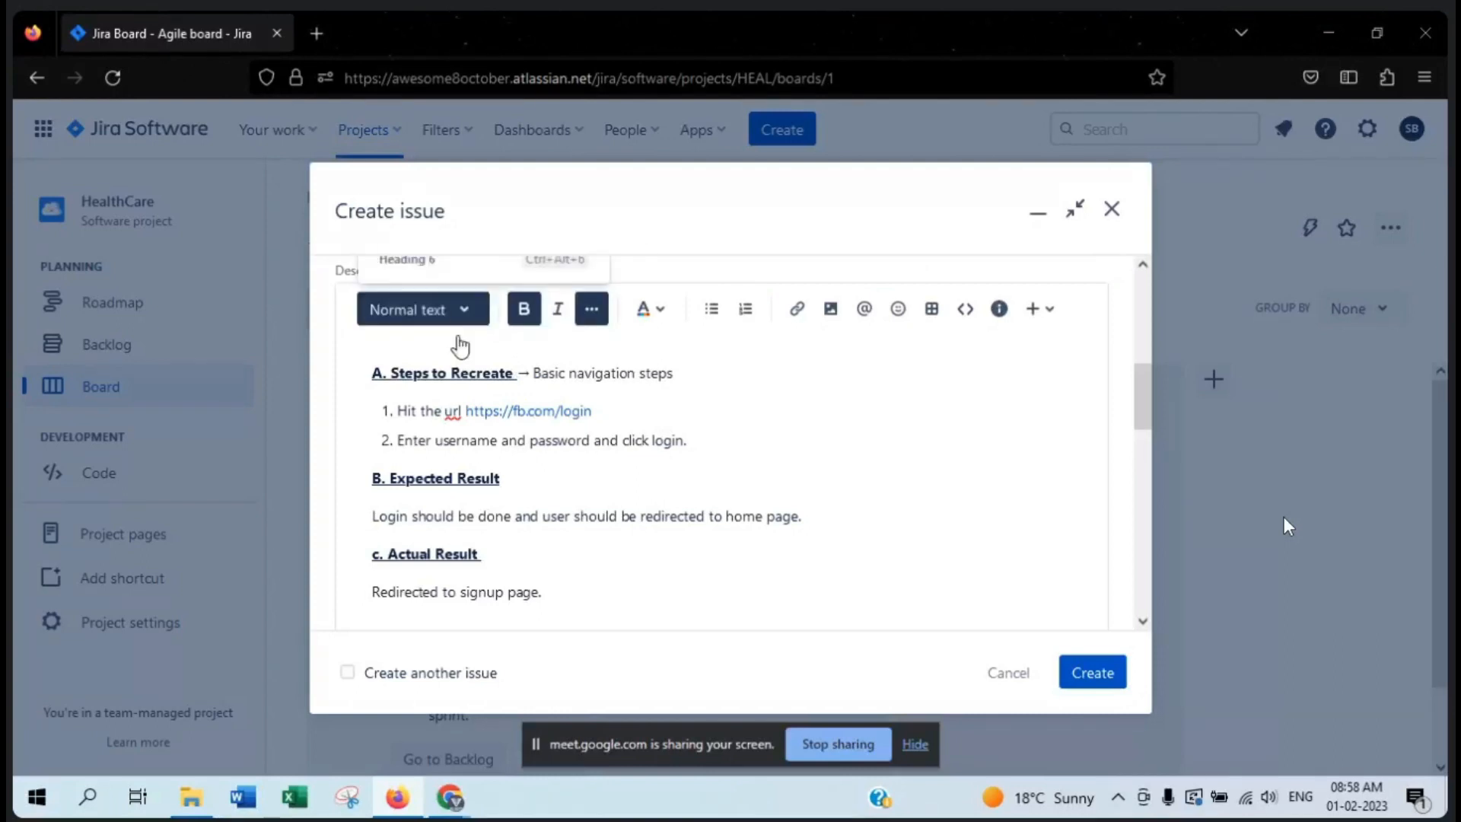
{"action": "scroll", "coordinate": [499, 443], "scroll_direction": "down", "scroll_amount": 2}
{"action": "scroll", "coordinate": [484, 520], "scroll_direction": "down", "scroll_amount": 2}
{"action": "left_click", "coordinate": [892, 496]}
- Review the bold, italic, additional formatting and text colour options of the description editor
{"action": "left_click", "coordinate": [538, 467]}
{"action": "left_click", "coordinate": [556, 457]}
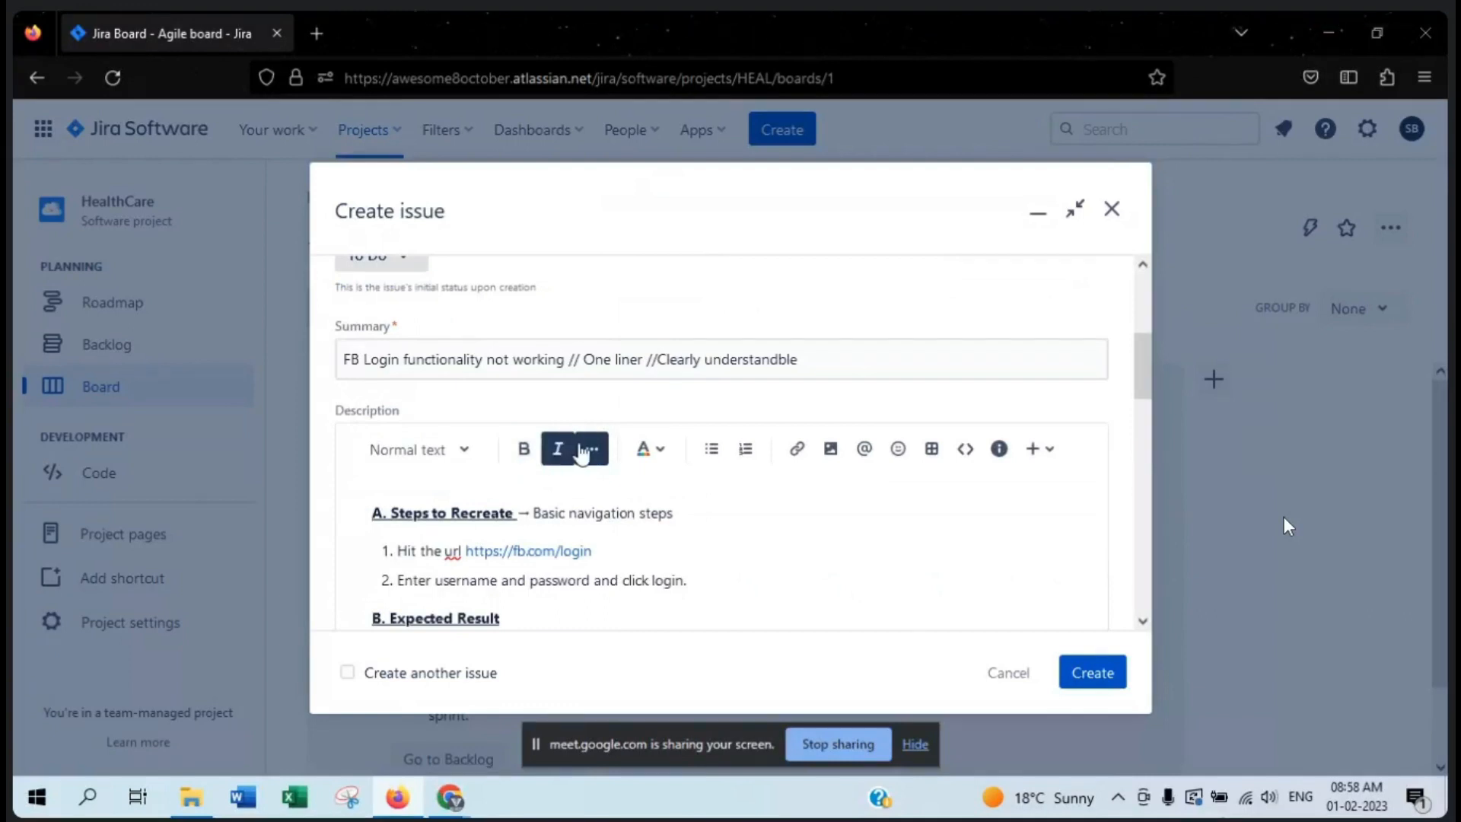
{"action": "left_click", "coordinate": [585, 450]}
{"action": "scroll", "coordinate": [707, 487], "scroll_direction": "down", "scroll_amount": 2}
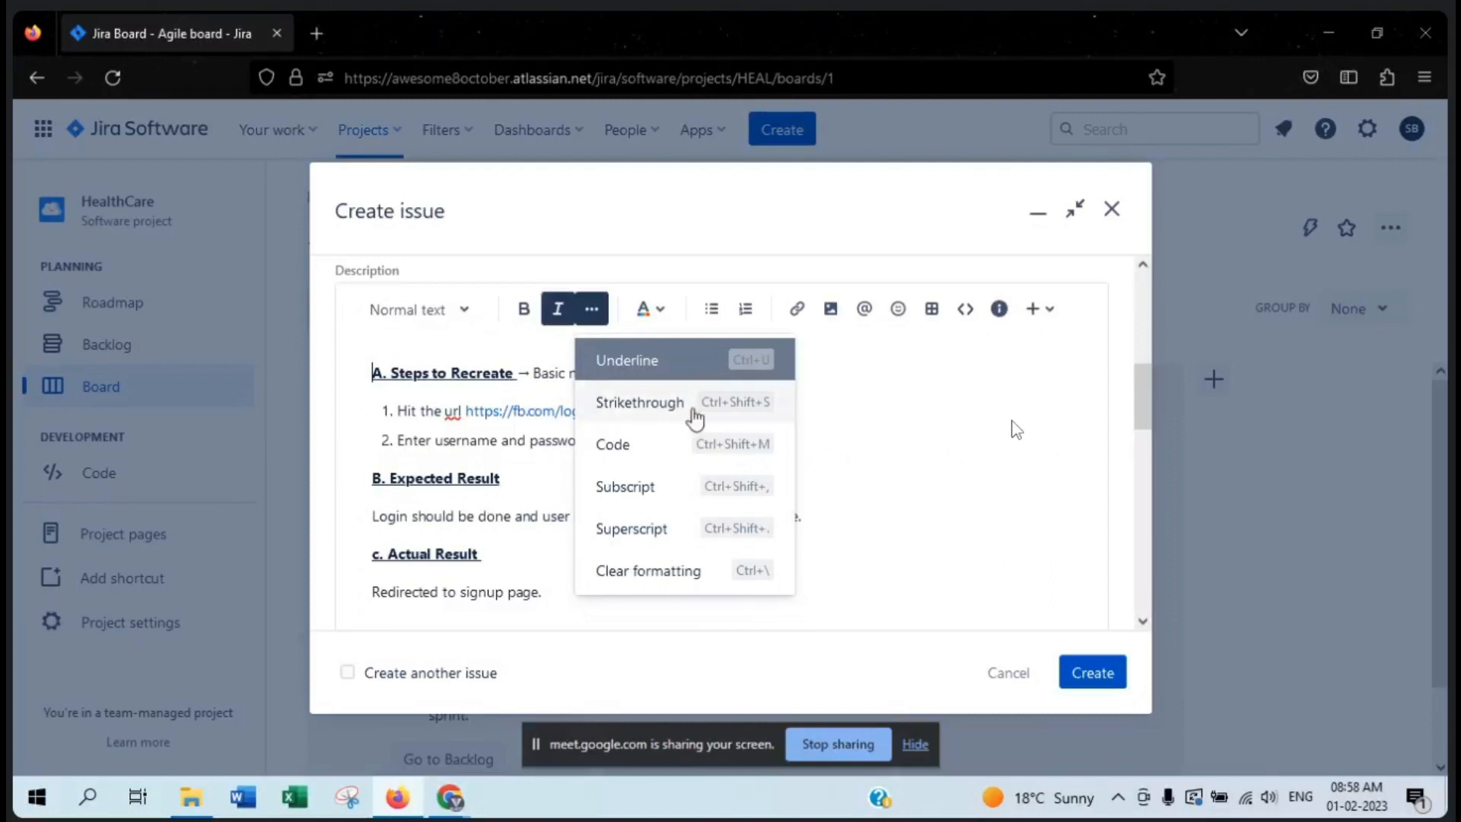
{"action": "left_click", "coordinate": [894, 432]}
{"action": "left_click", "coordinate": [658, 321]}
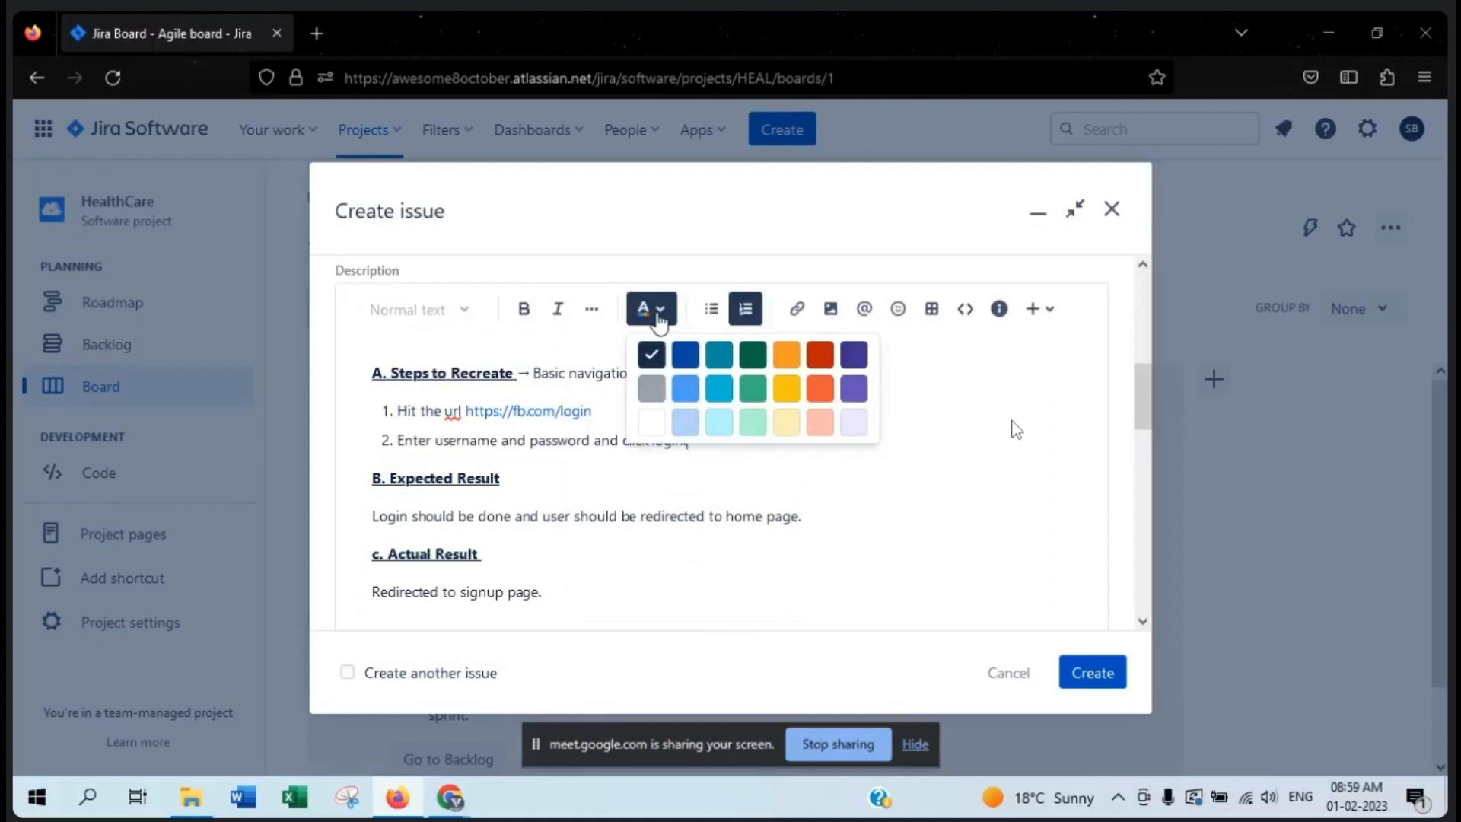
{"action": "left_click", "coordinate": [957, 394]}
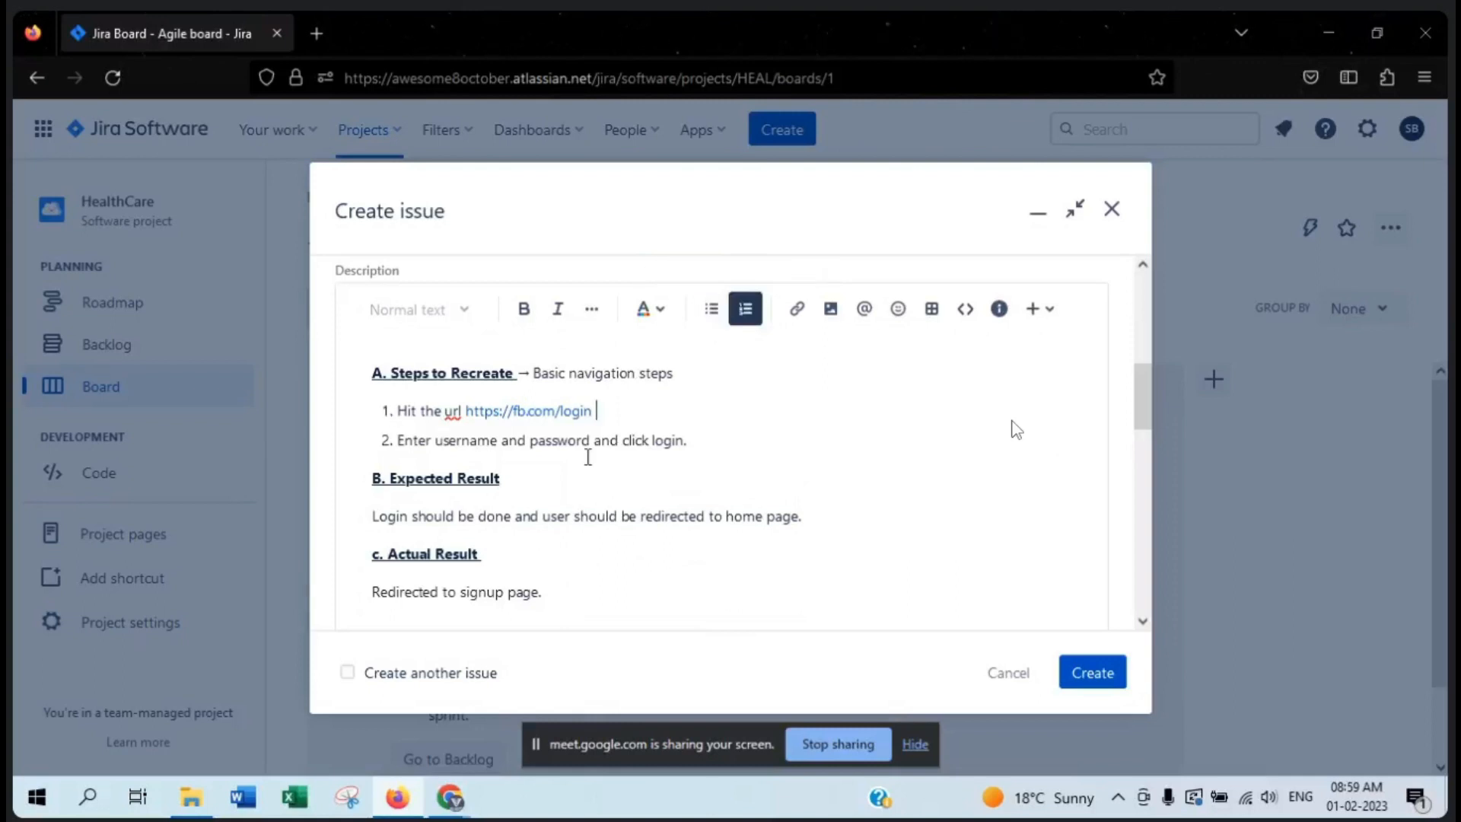
- Try a bulleted list on the two items under "Steps to Recreate" and restore their numbering
{"action": "left_click_drag", "start_coordinate": [689, 440], "coordinate": [396, 410]}
{"action": "left_click", "coordinate": [711, 308]}
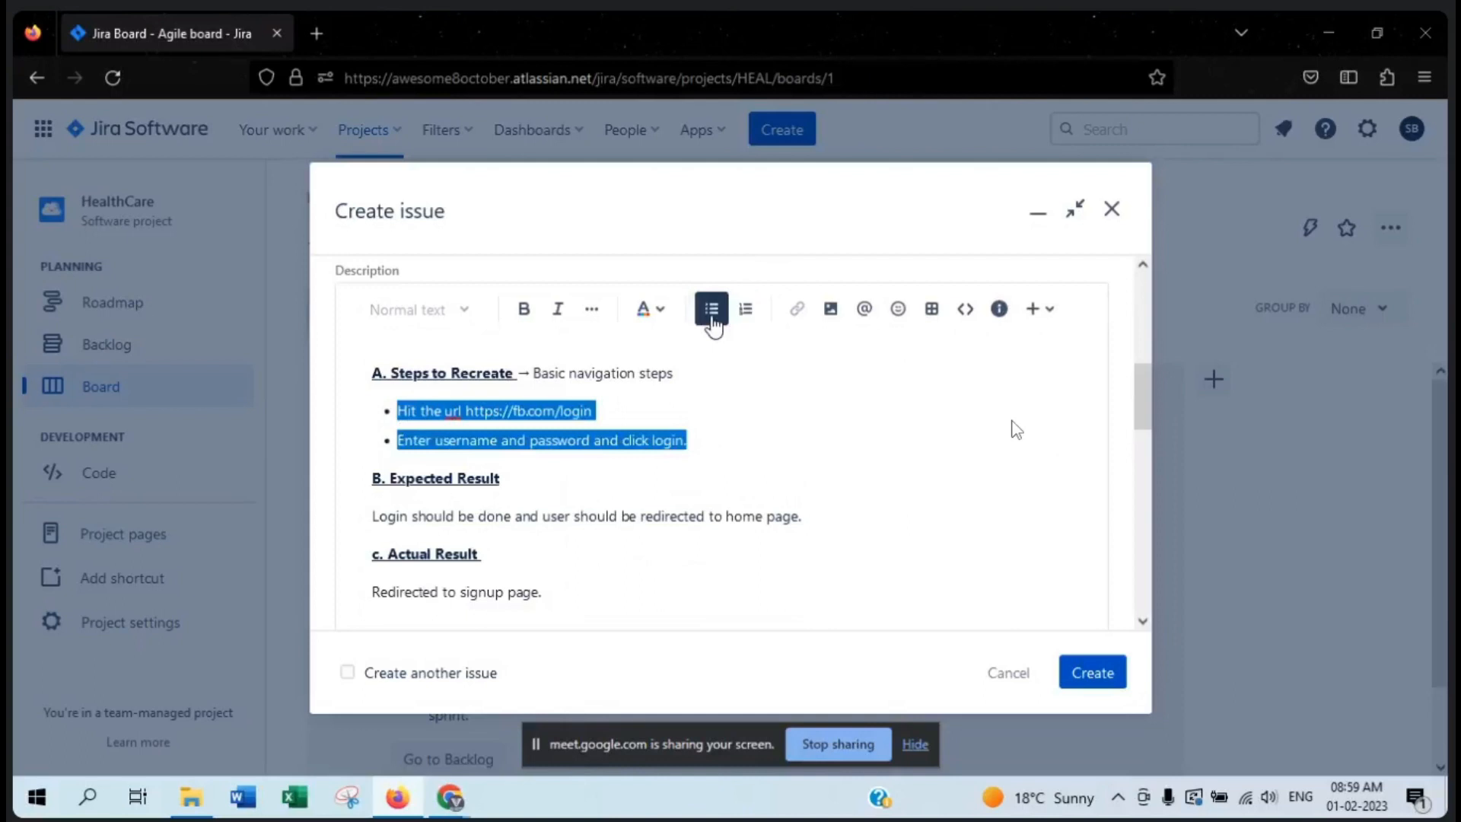
{"action": "left_click", "coordinate": [745, 312]}
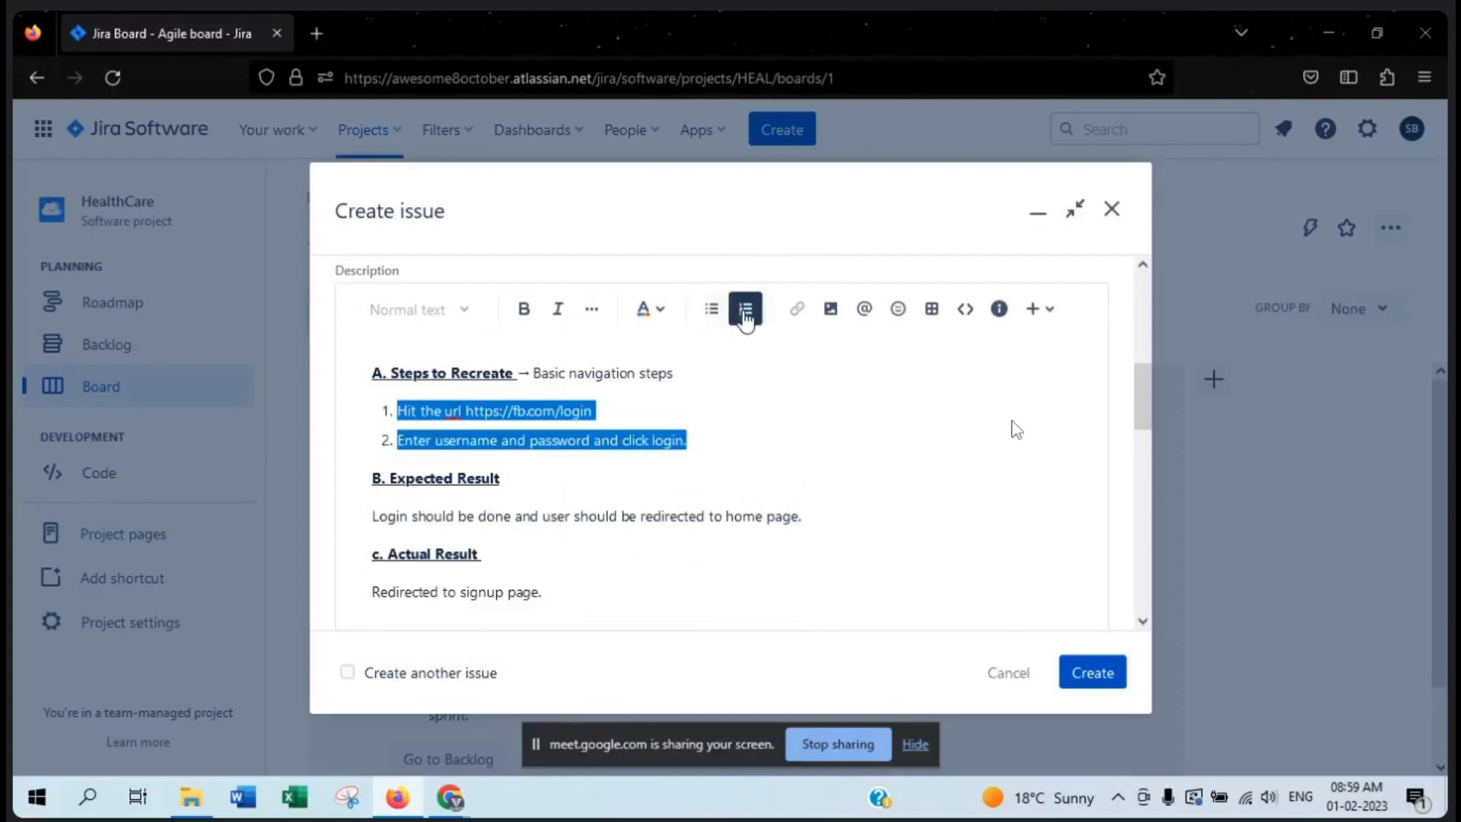
- View the link insertion fields and the image upload window, closing both without inserting anything
{"action": "left_click", "coordinate": [791, 544]}
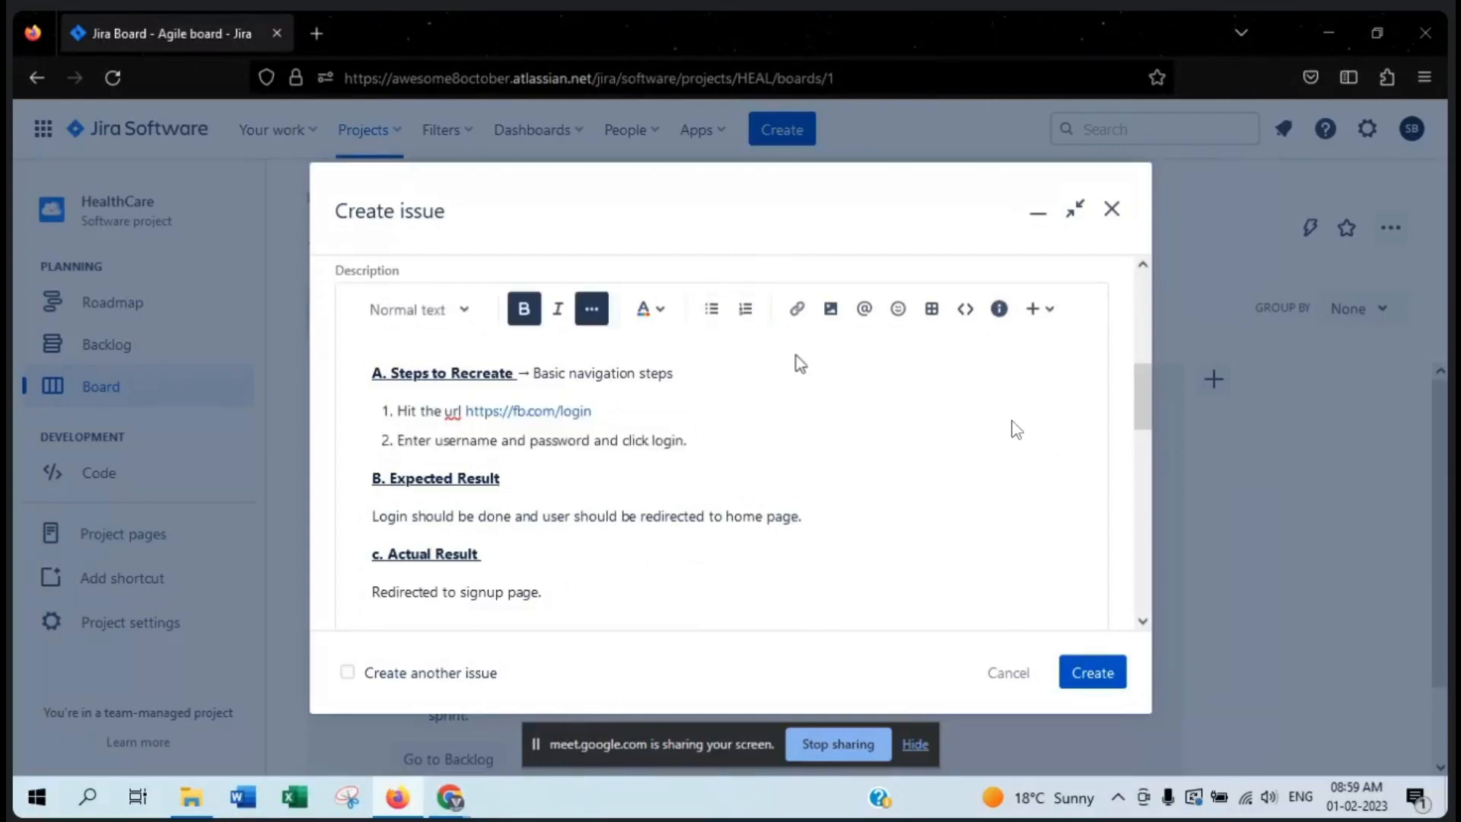
{"action": "left_click", "coordinate": [807, 311]}
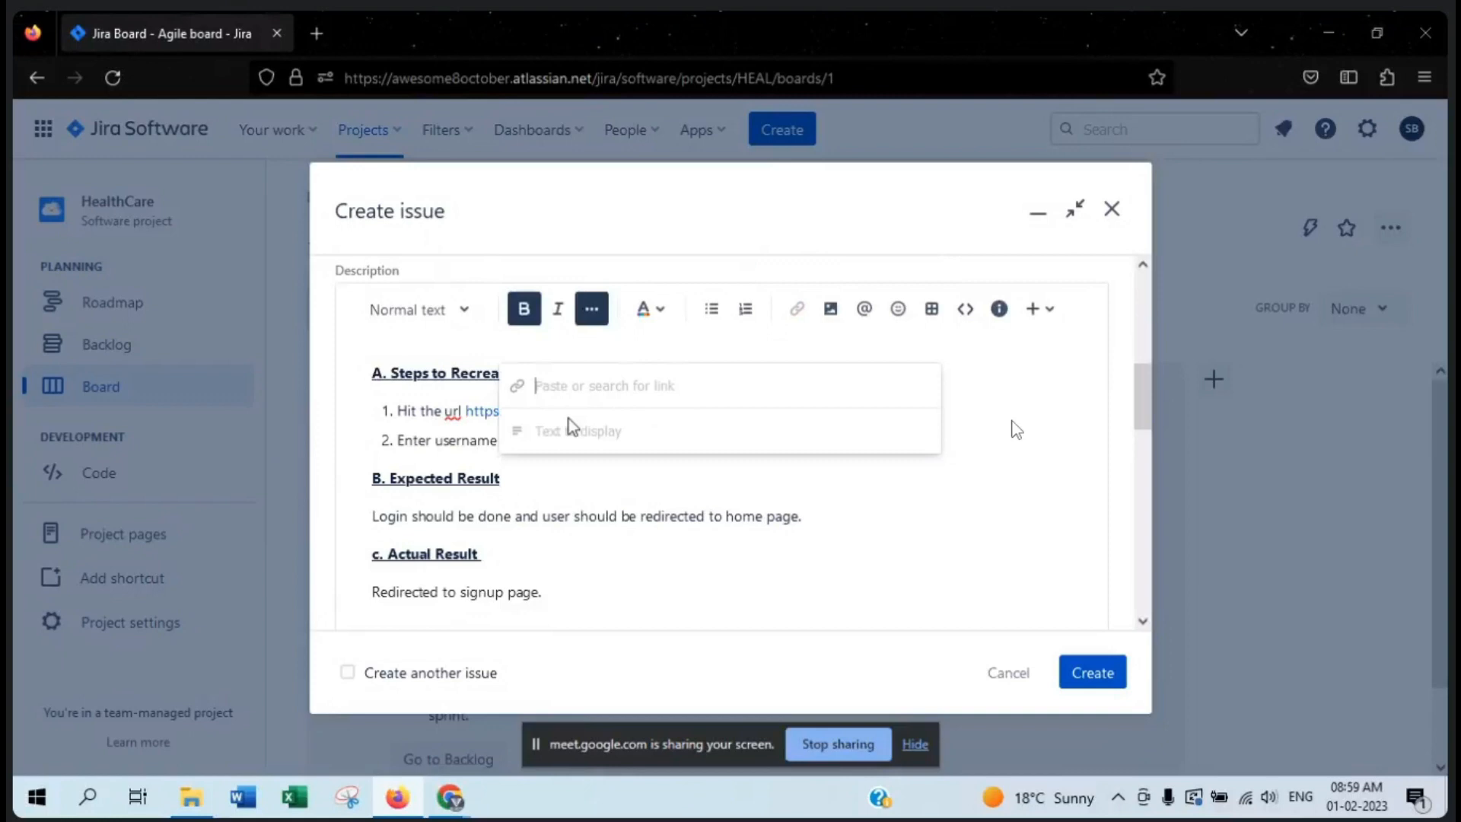
{"action": "left_click", "coordinate": [617, 428]}
{"action": "left_click", "coordinate": [947, 482]}
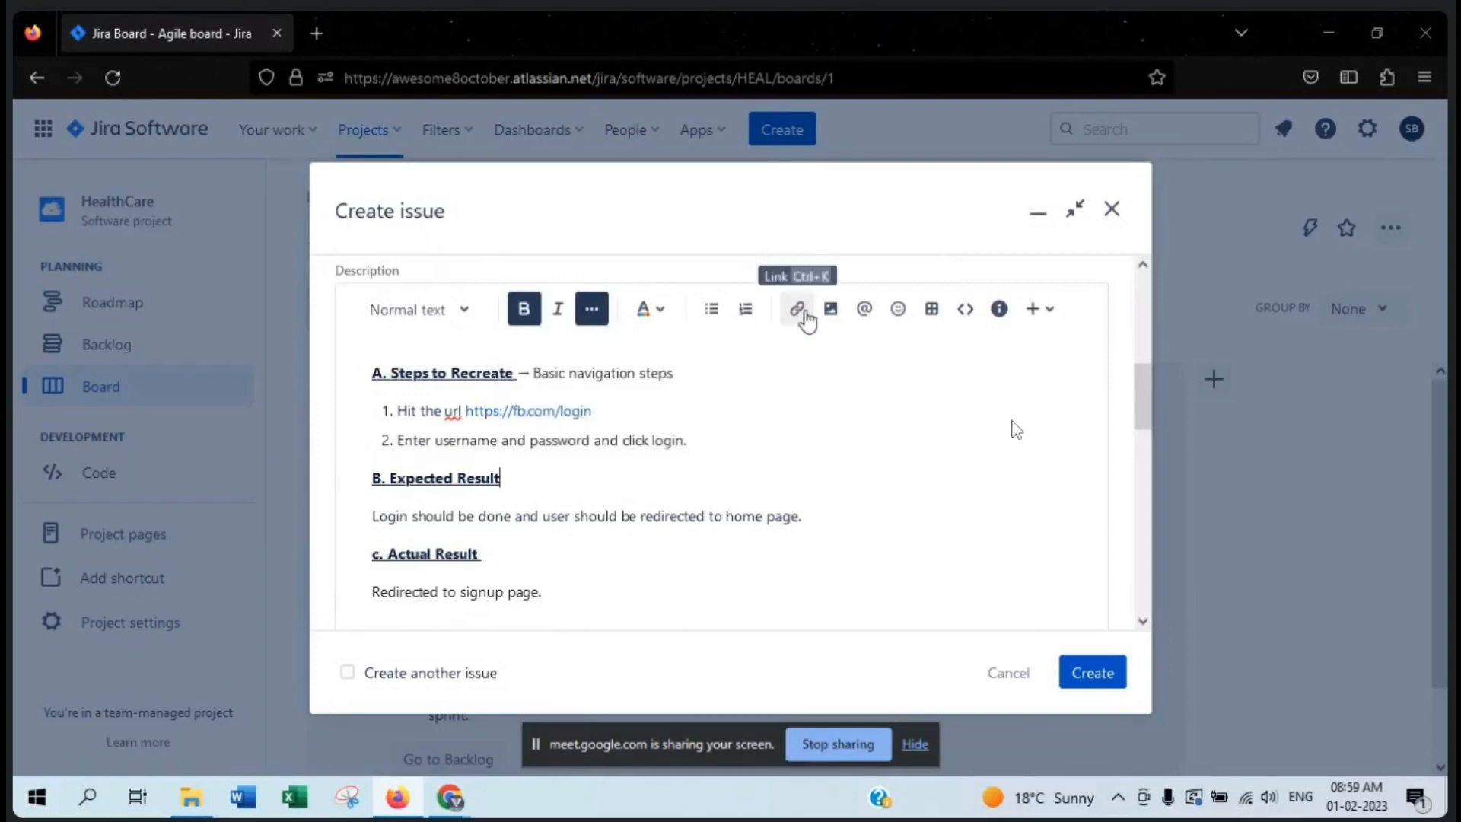
{"action": "left_click", "coordinate": [830, 310]}
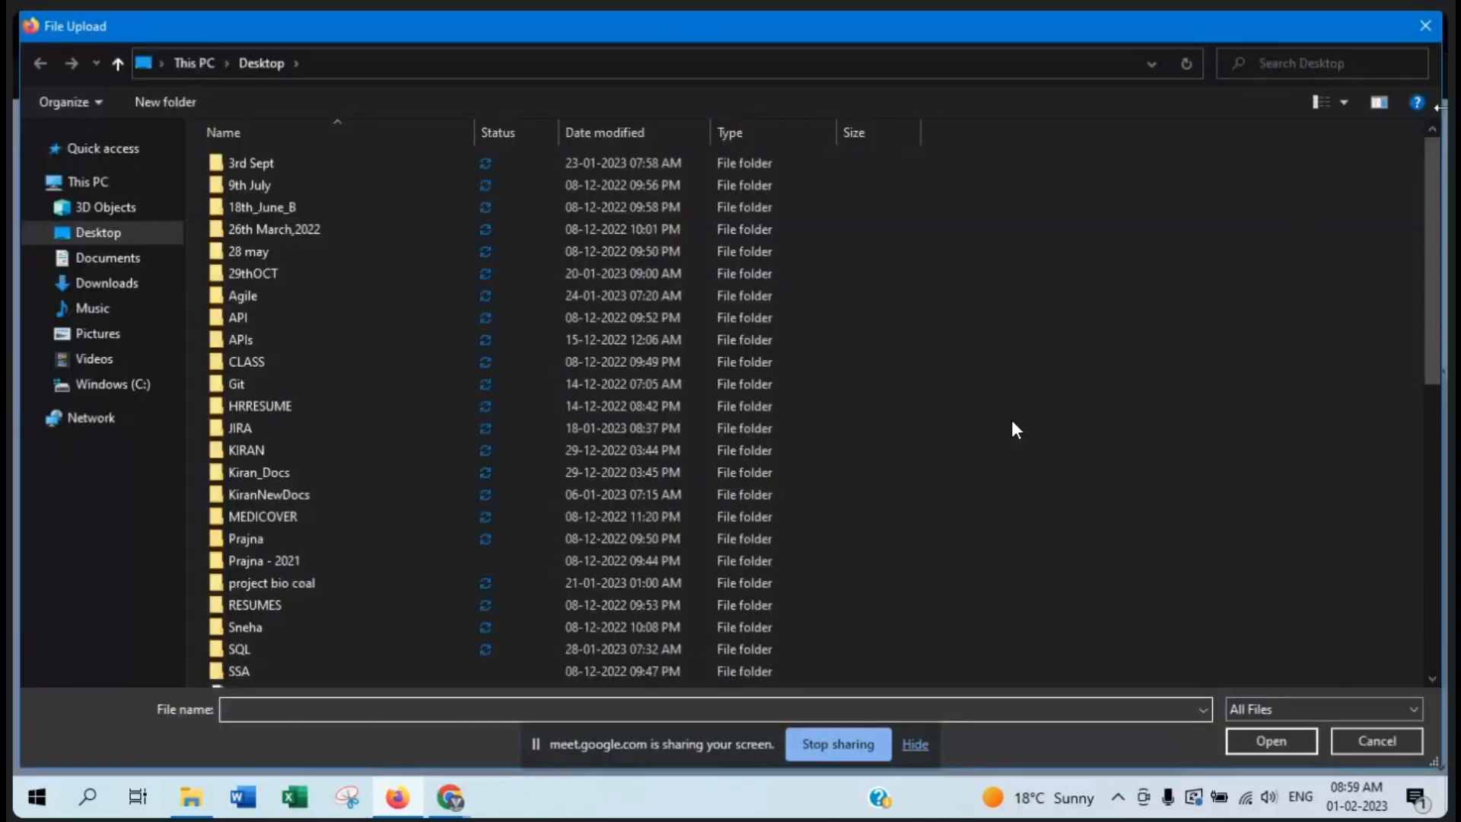
{"action": "left_click", "coordinate": [1425, 26]}
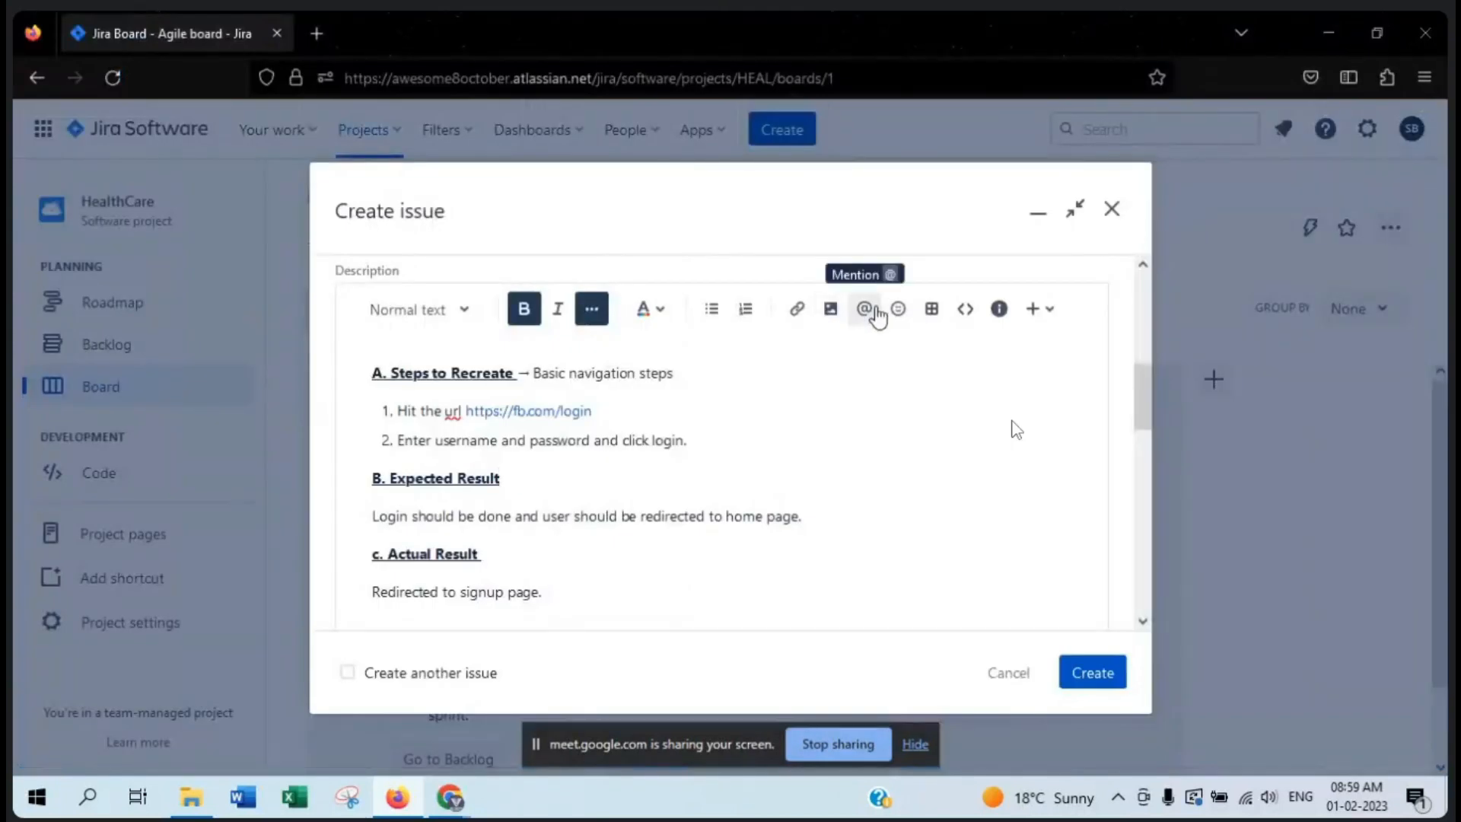
- Mention a team member on a new line below the expected result text and add a smiling halo emoji after the mention
{"action": "left_click", "coordinate": [728, 456]}
{"action": "left_click", "coordinate": [815, 520]}
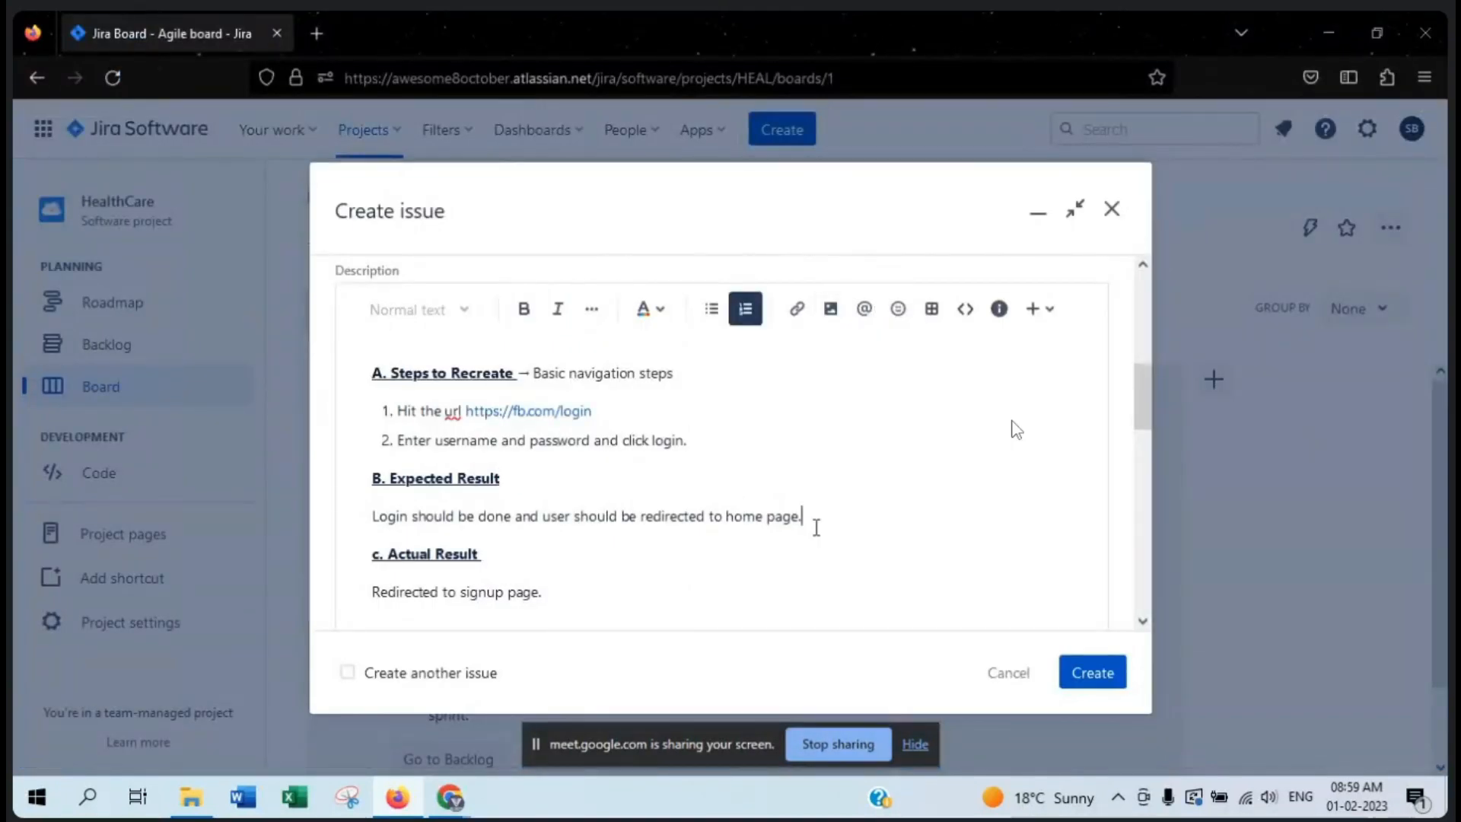
{"action": "key", "text": "Return"}
{"action": "type", "text": "@vi"}
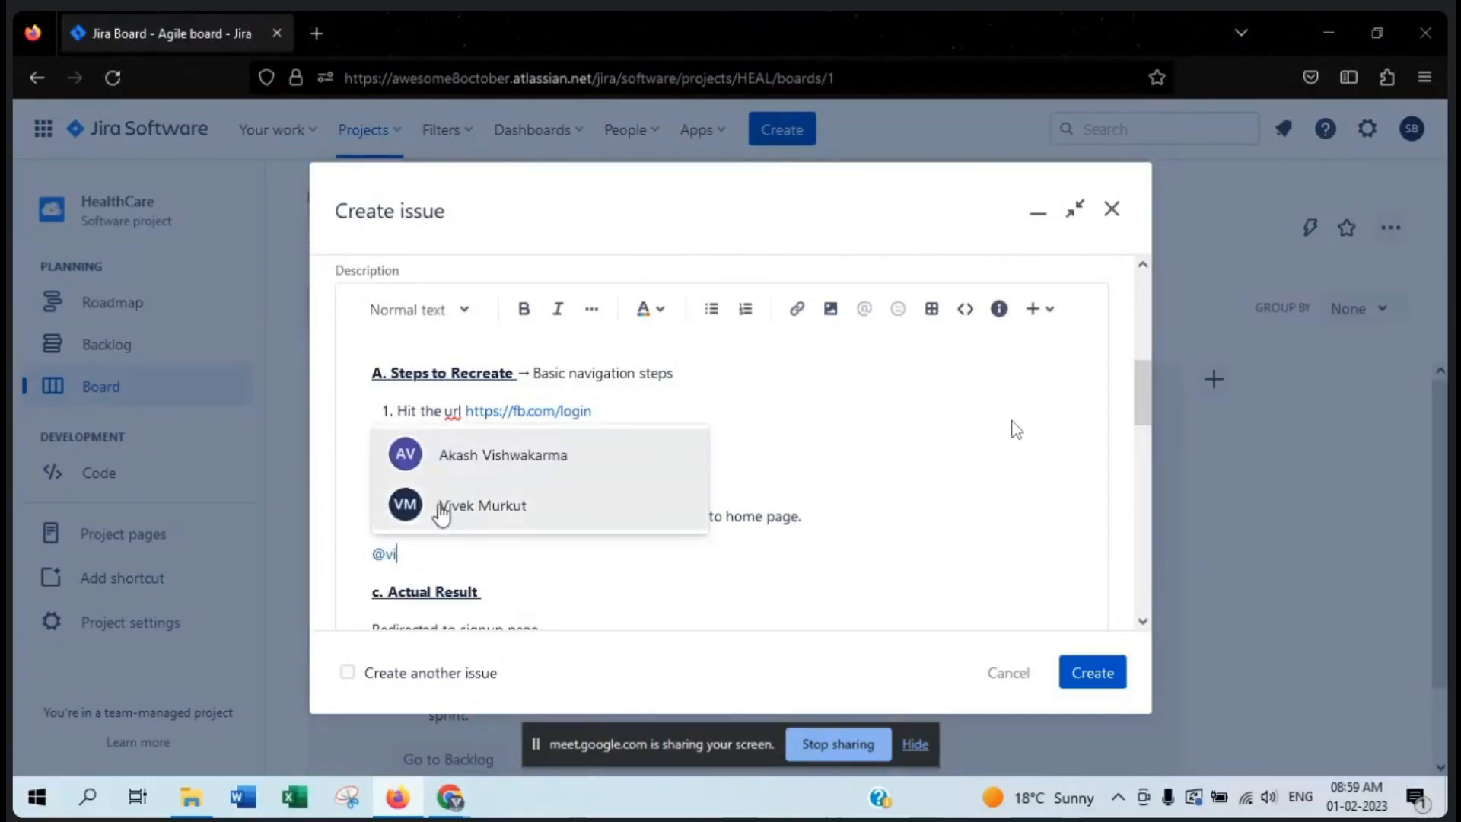
{"action": "left_click", "coordinate": [483, 509]}
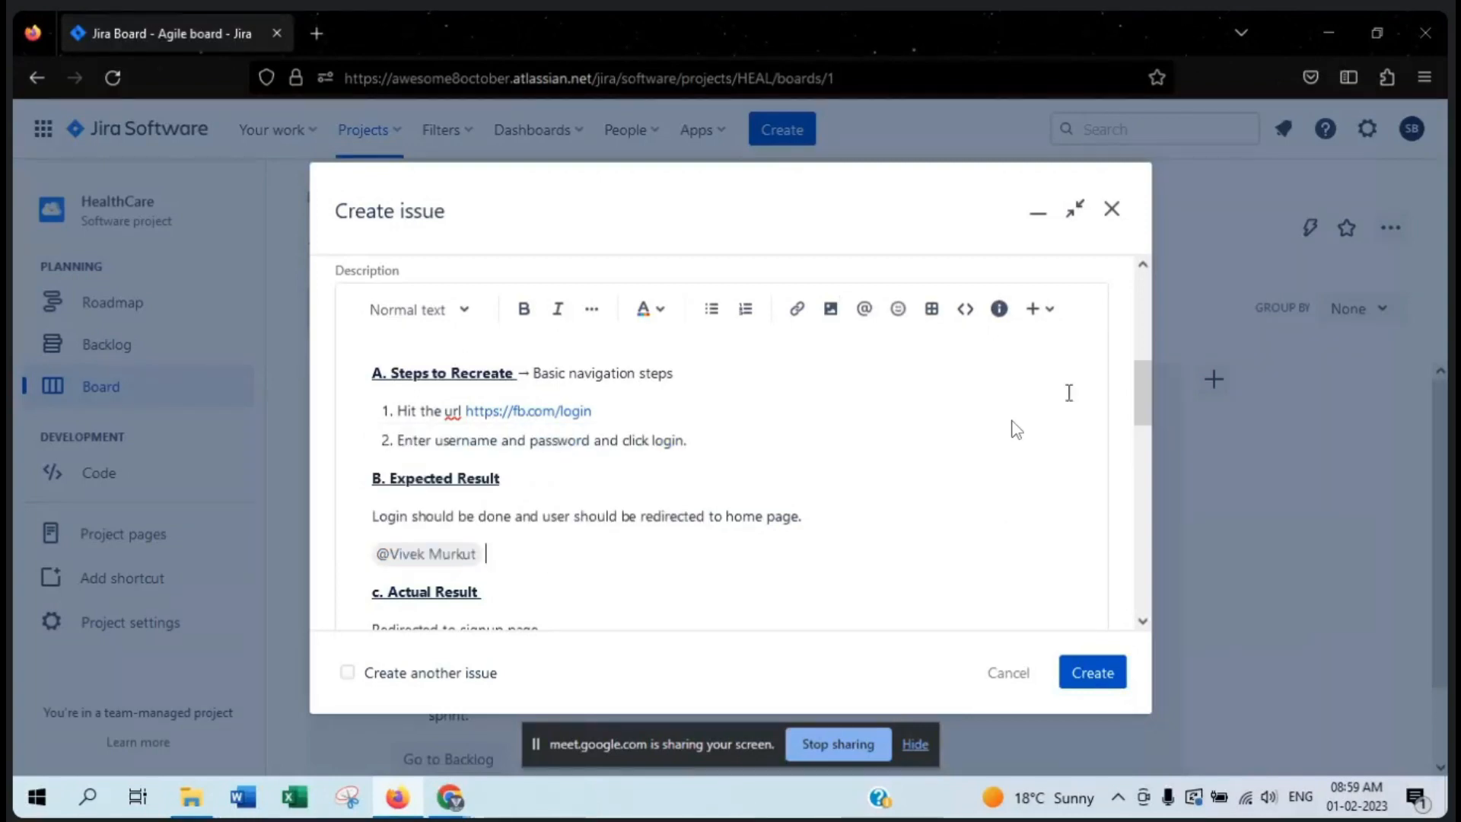
{"action": "scroll", "coordinate": [605, 571], "scroll_direction": "up", "scroll_amount": 4}
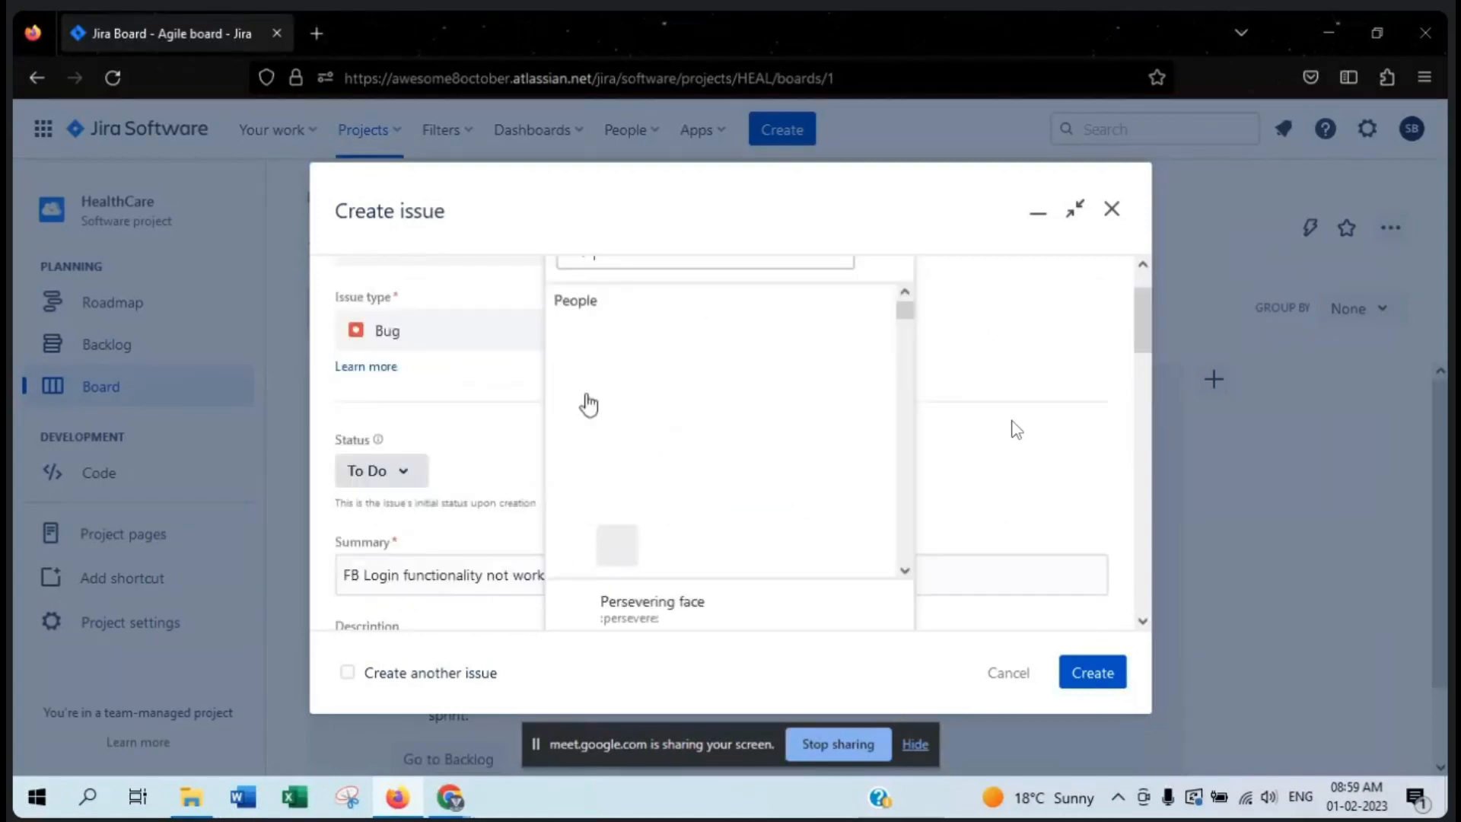
{"action": "left_click", "coordinate": [656, 420]}
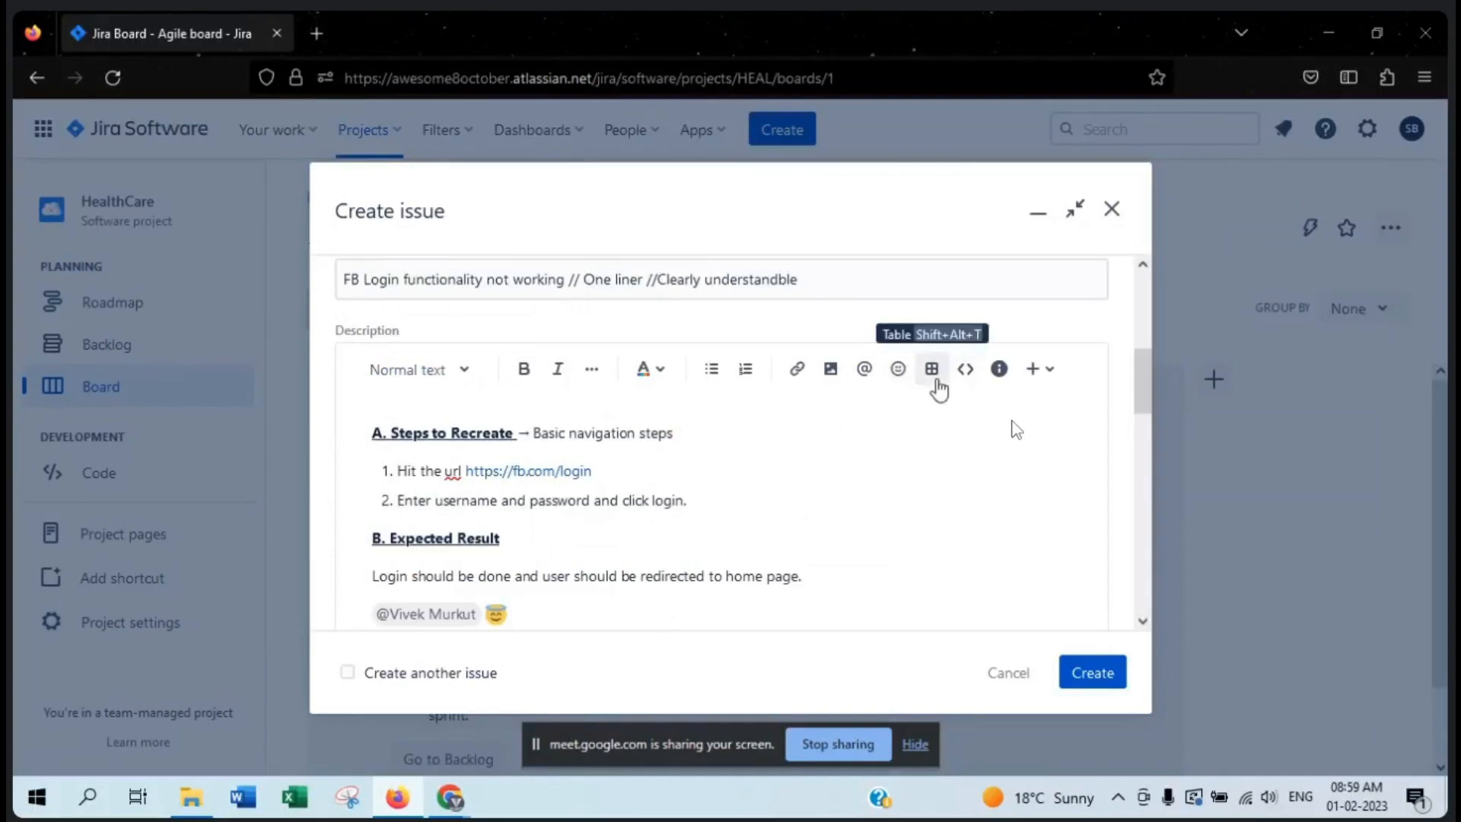
- Insert an empty code snippet below the mention line and view the additional insertion options such as Date, Divider and Status
{"action": "left_click", "coordinate": [961, 378]}
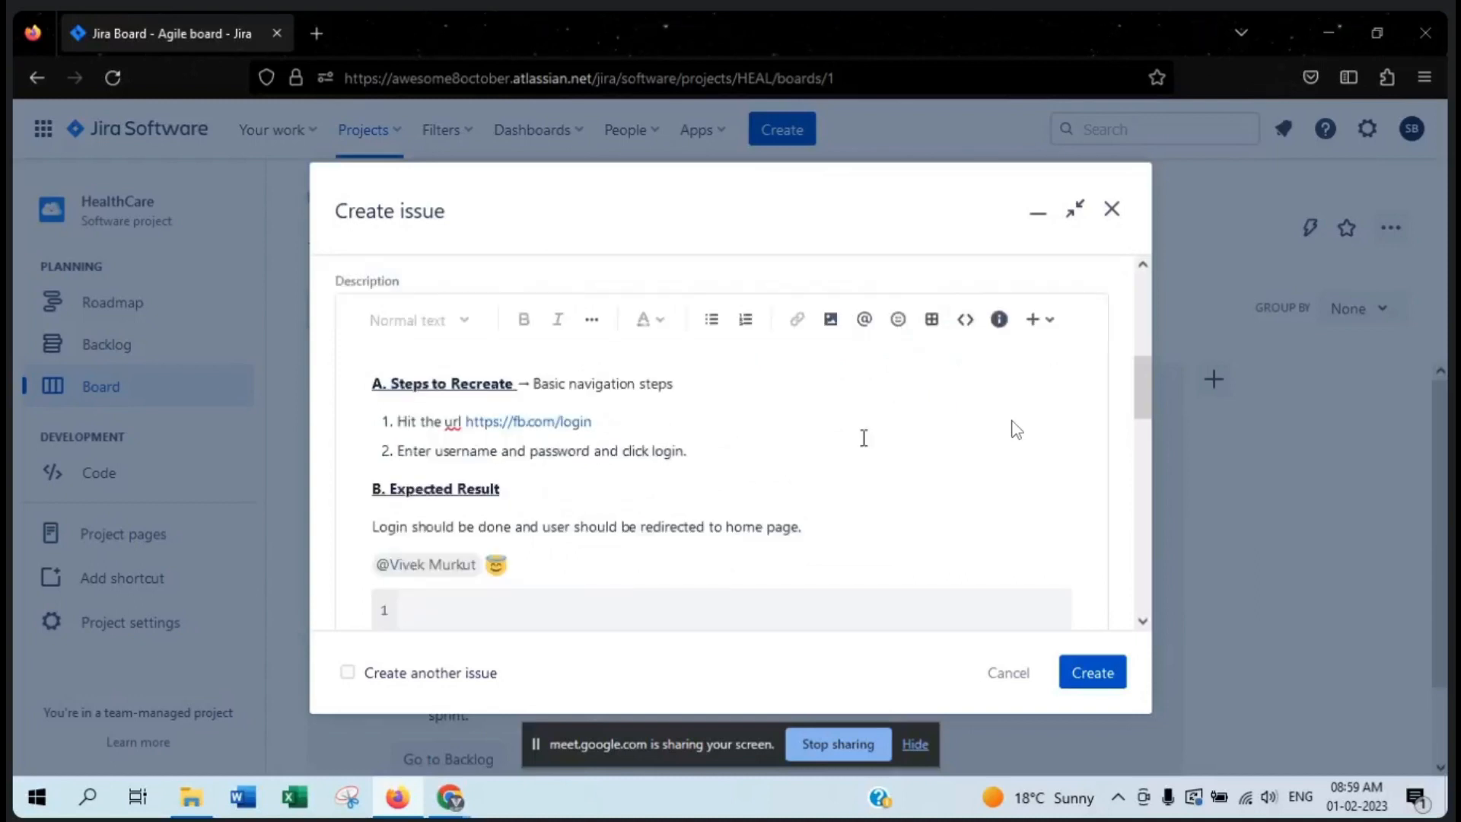
{"action": "scroll", "coordinate": [862, 436], "scroll_direction": "down", "scroll_amount": 2}
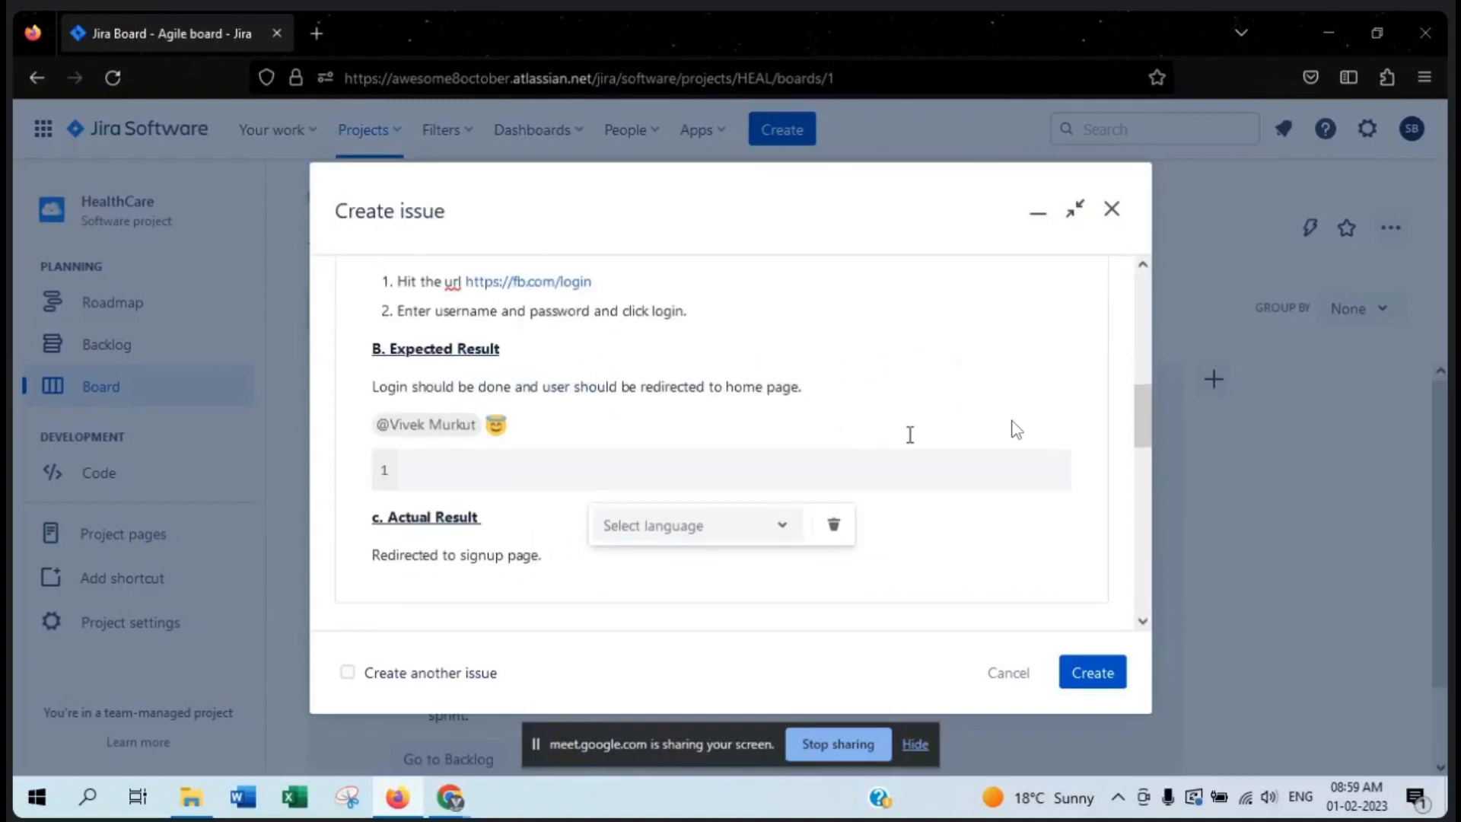
{"action": "scroll", "coordinate": [935, 434], "scroll_direction": "up", "scroll_amount": 2}
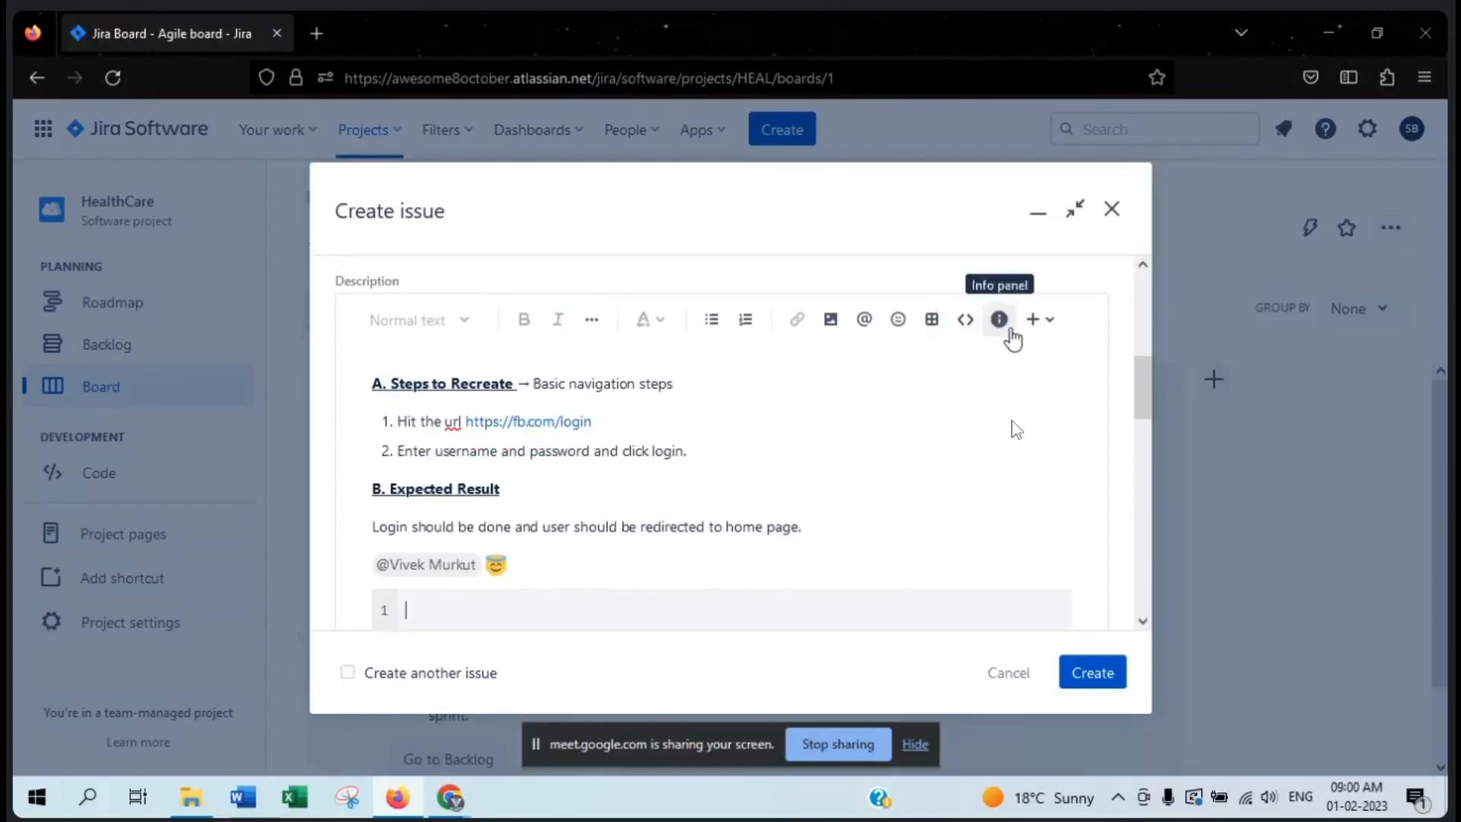
{"action": "left_click", "coordinate": [1057, 330]}
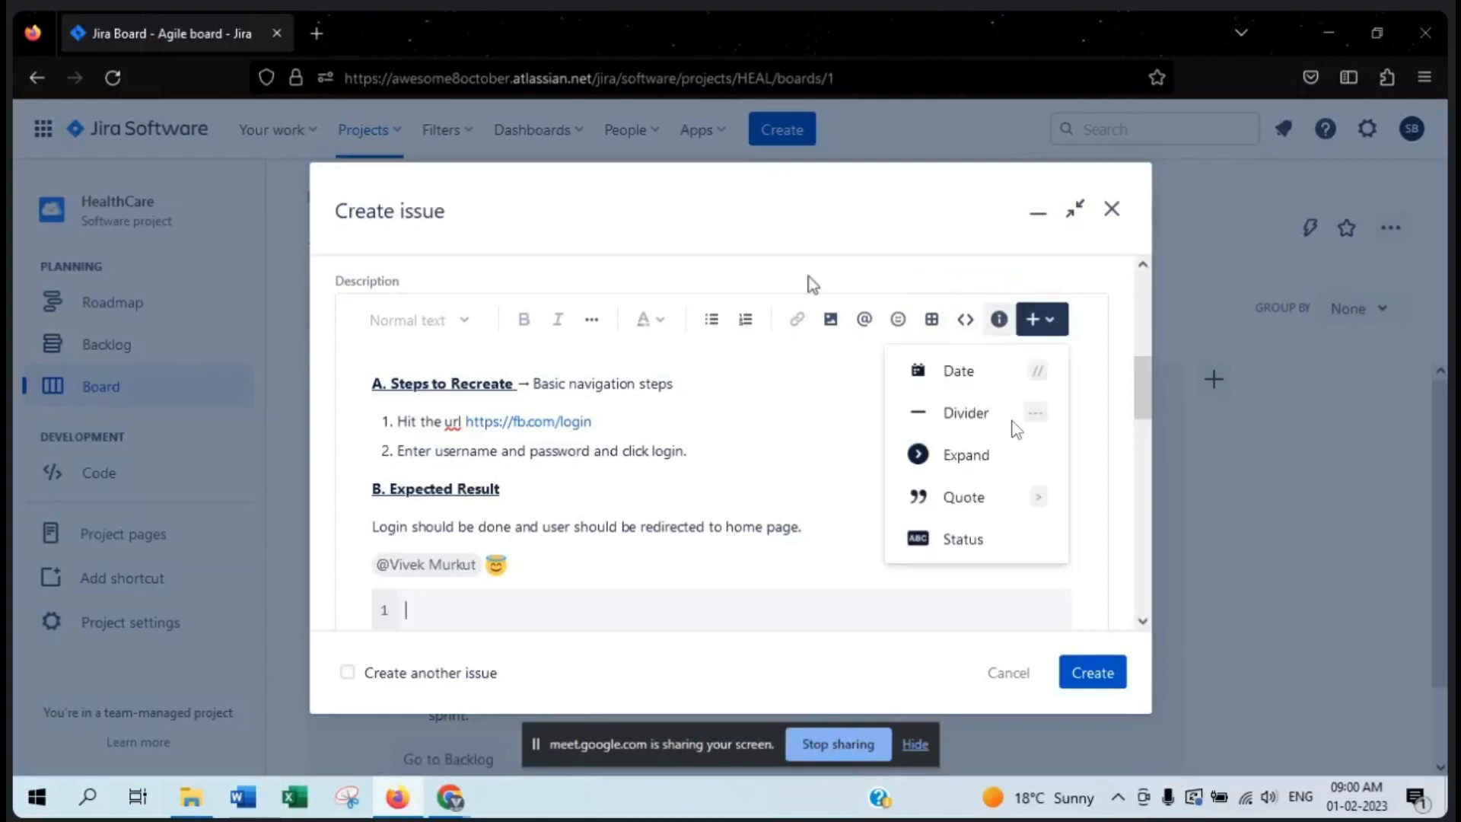
{"action": "left_click", "coordinate": [804, 426]}
- Delete the empty code snippet, the emoji and the team member mention below the expected result text
{"action": "scroll", "coordinate": [540, 481], "scroll_direction": "down", "scroll_amount": 2}
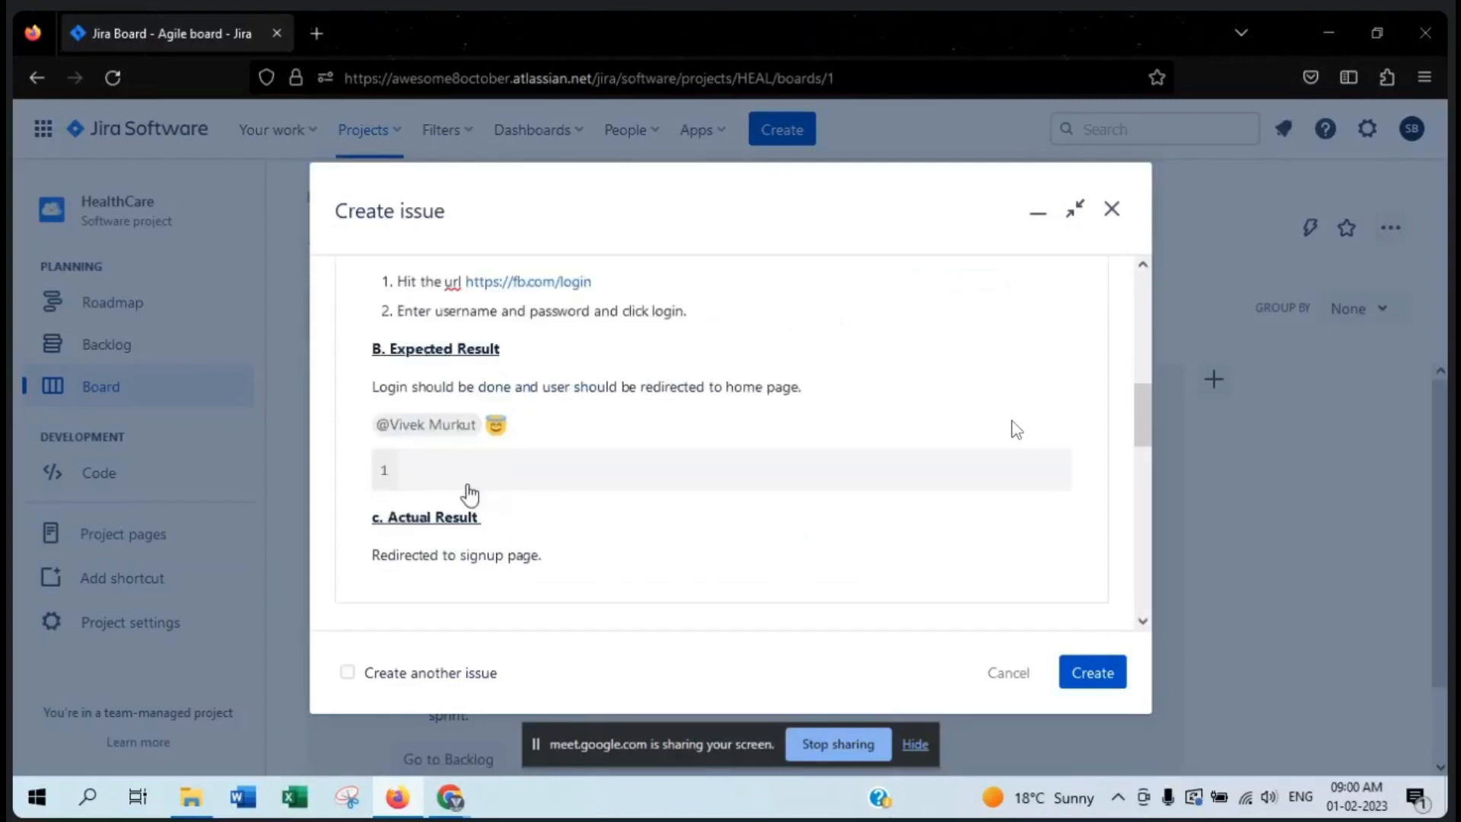
{"action": "left_click", "coordinate": [447, 472]}
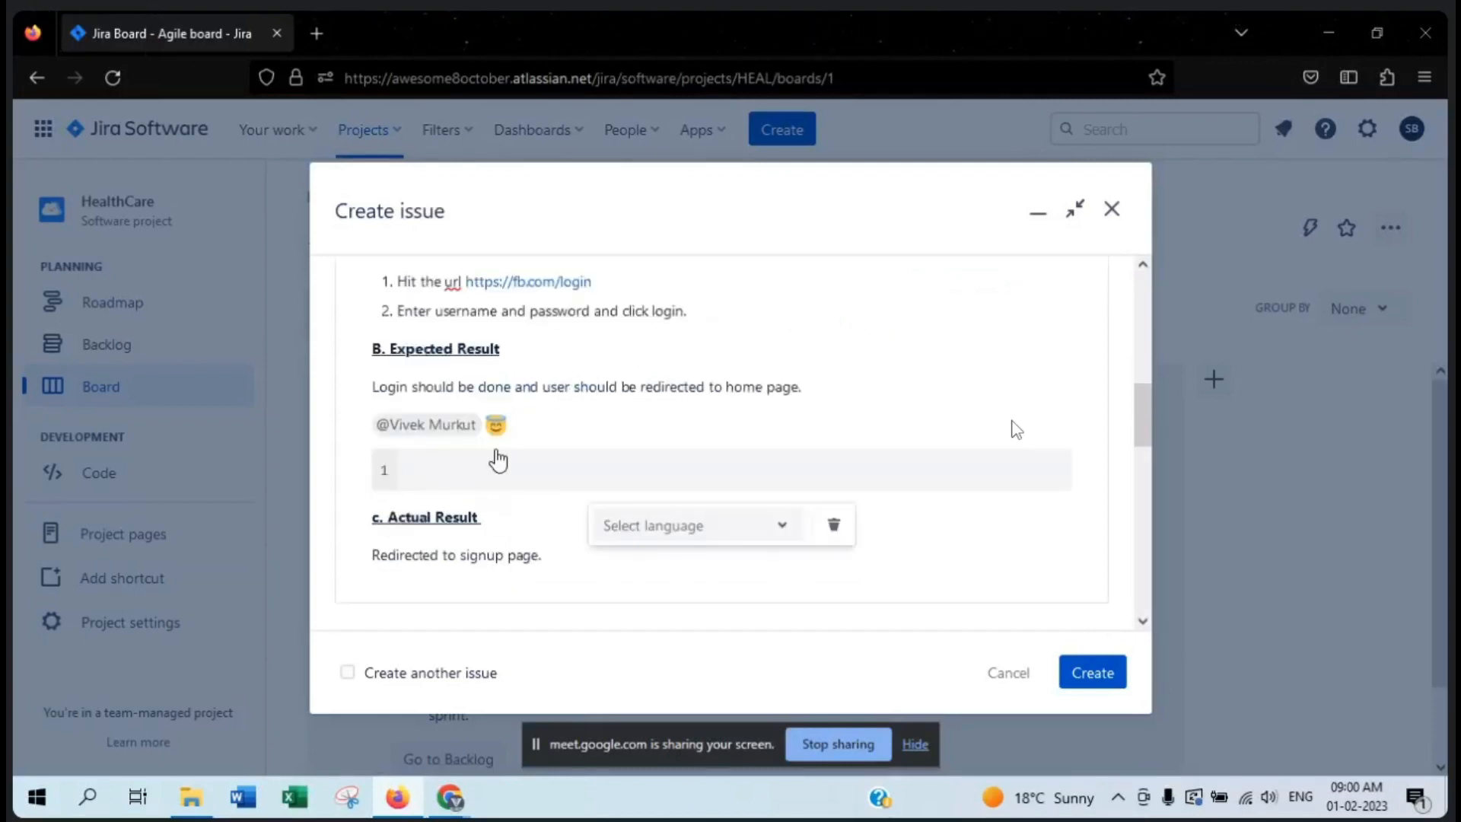
{"action": "left_click", "coordinate": [833, 524]}
{"action": "left_click_drag", "start_coordinate": [551, 449], "coordinate": [487, 430]}
{"action": "left_click", "coordinate": [526, 414]}
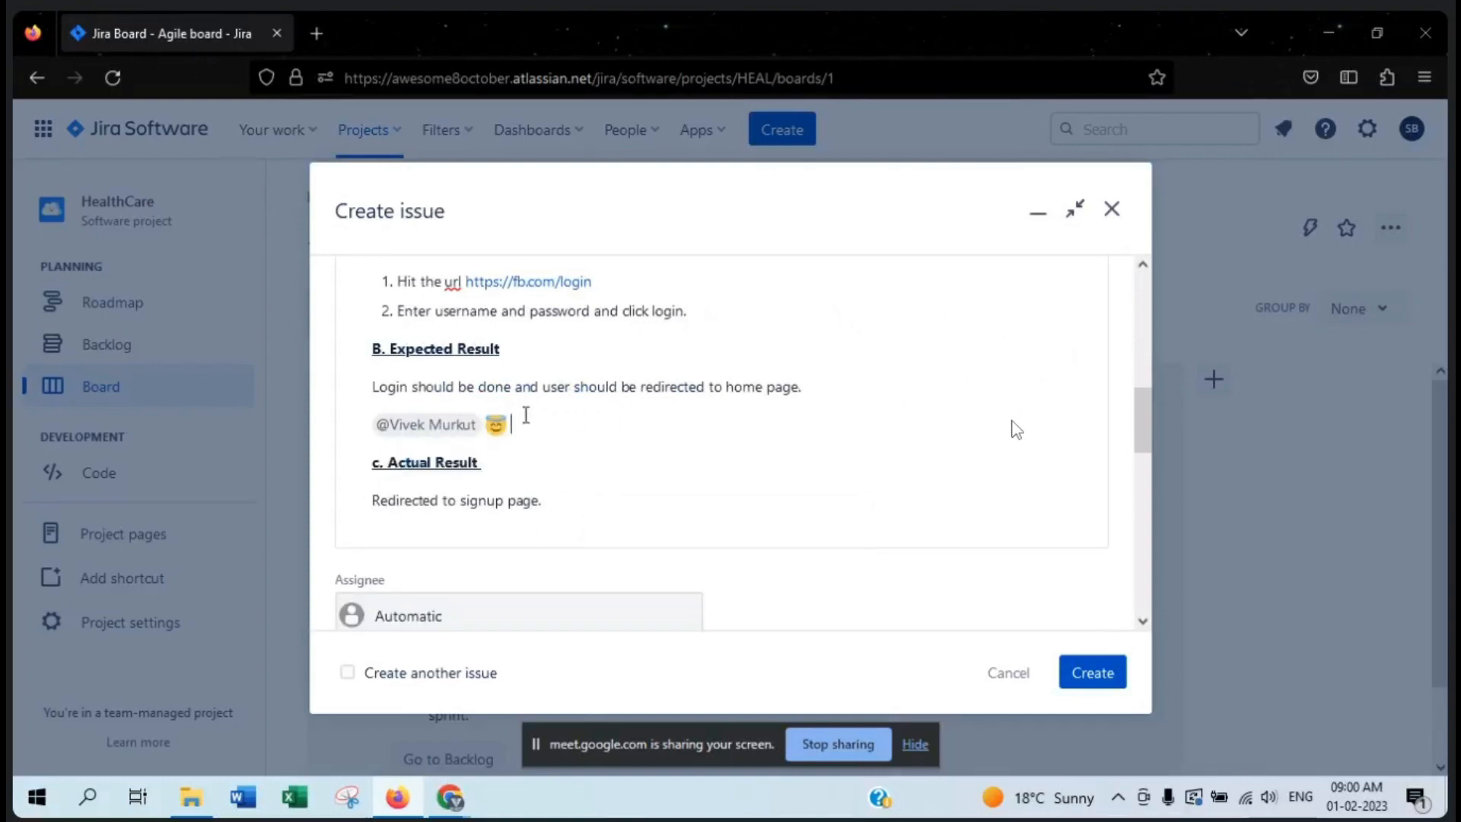
{"action": "key", "text": "BackSpace"}
{"action": "key", "text": "BackSpace"}
{"action": "key", "text": "BackSpace"}
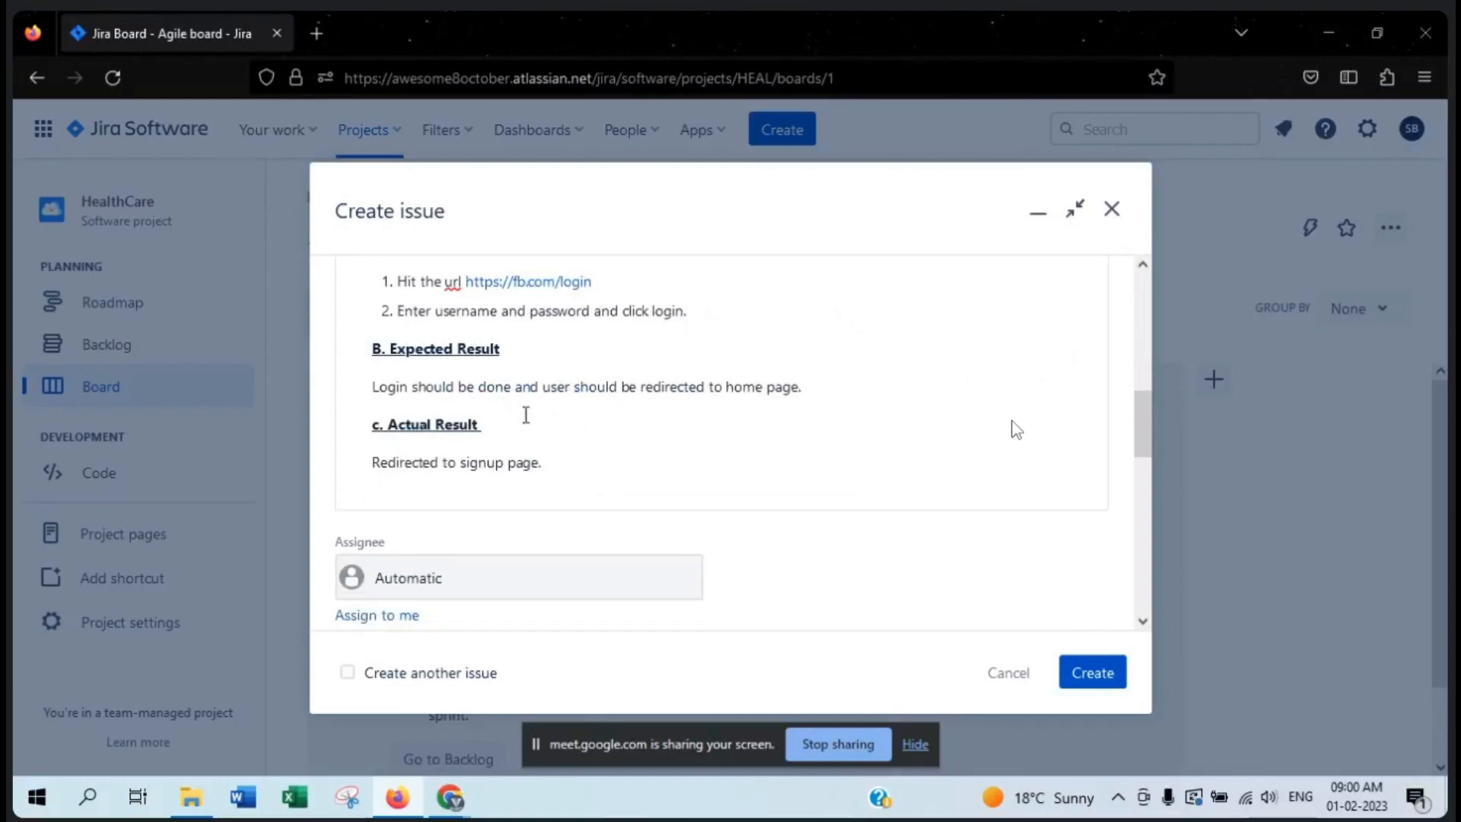
- Review the summary, the full description text and the additional text formatting options of the description editor
{"action": "scroll", "coordinate": [669, 392], "scroll_direction": "up", "scroll_amount": 2}
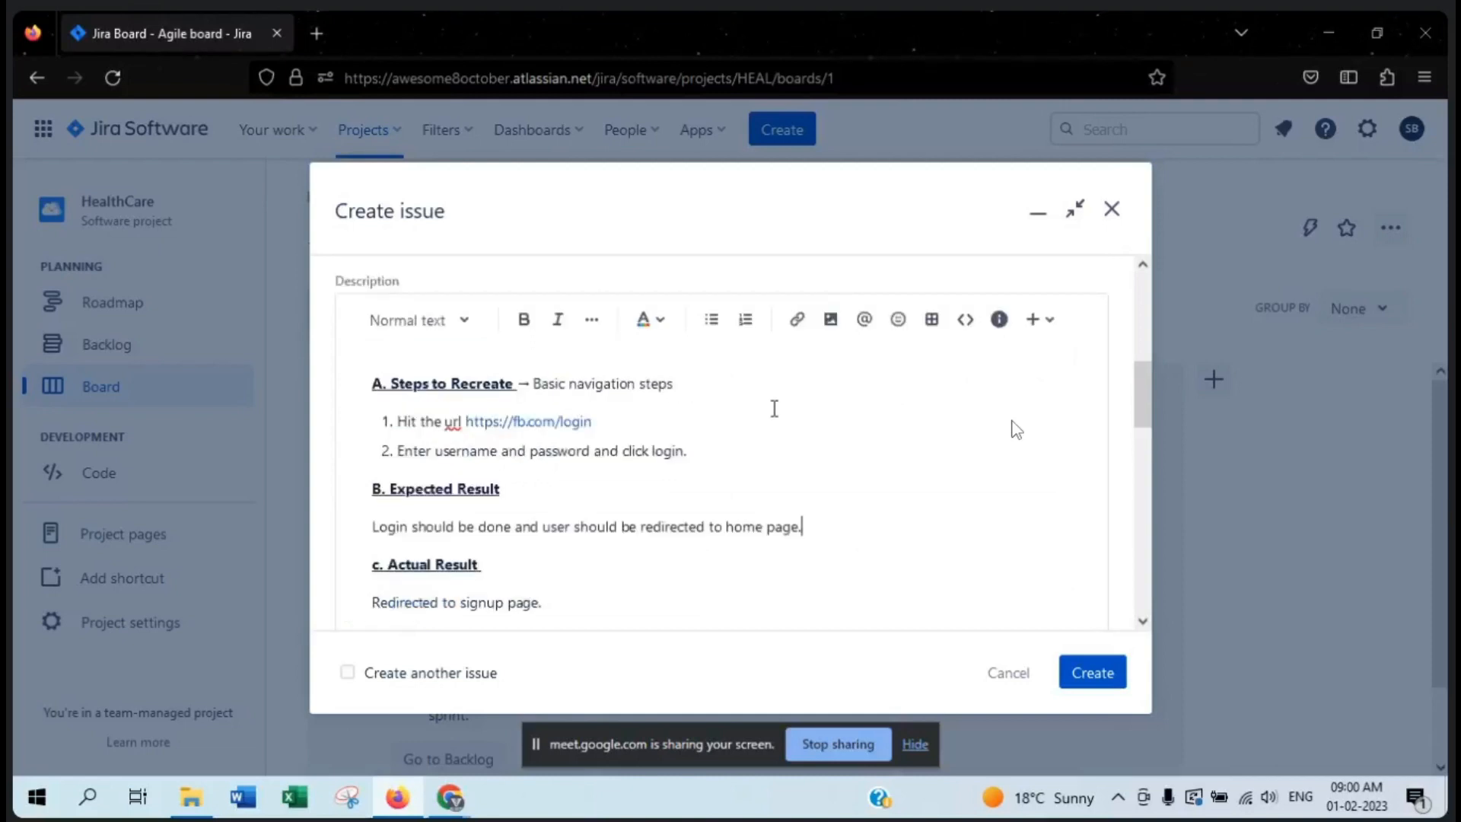
{"action": "scroll", "coordinate": [773, 408], "scroll_direction": "up", "scroll_amount": 2}
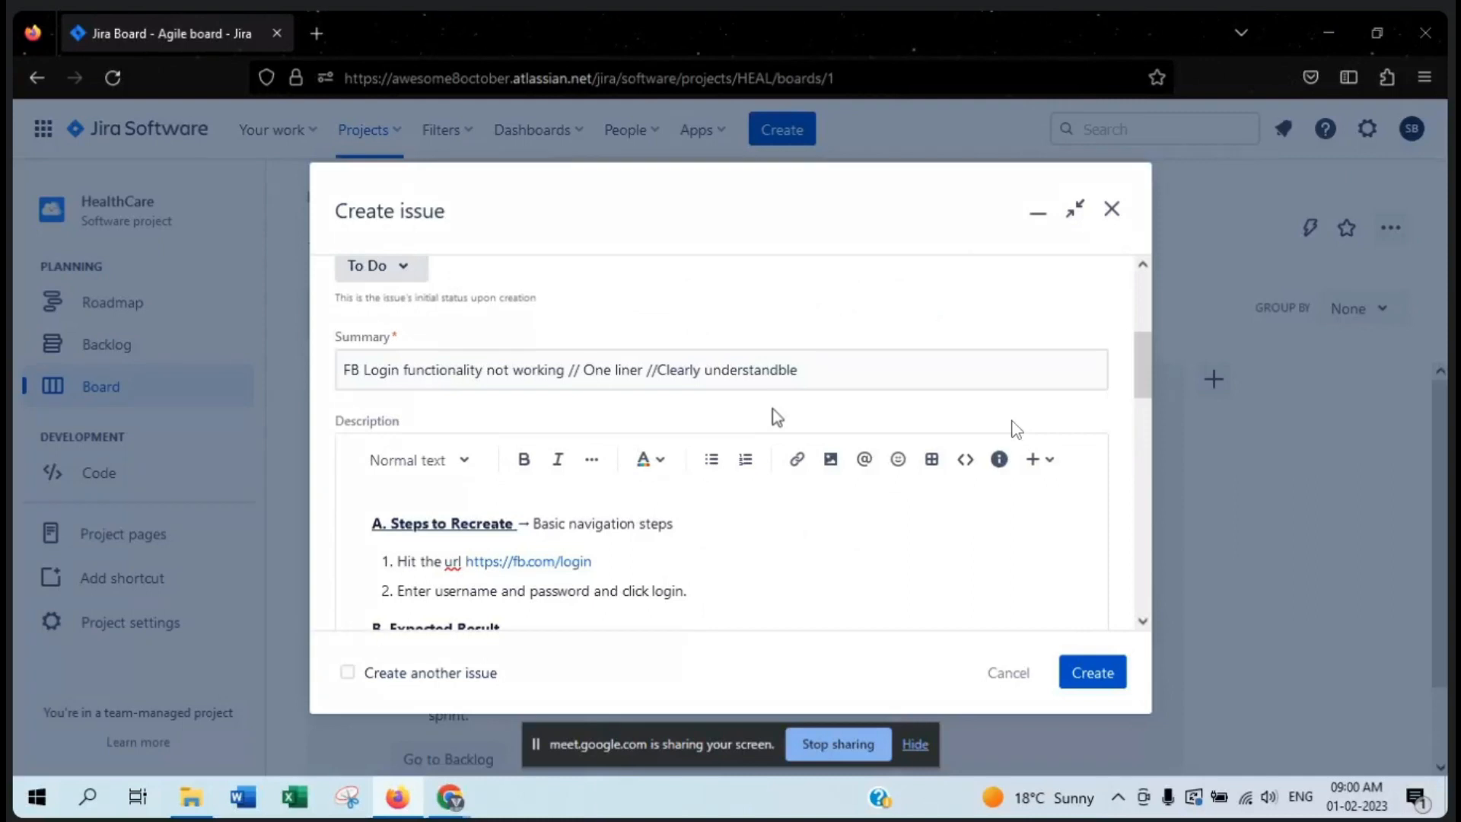
{"action": "scroll", "coordinate": [773, 409], "scroll_direction": "down", "scroll_amount": 2}
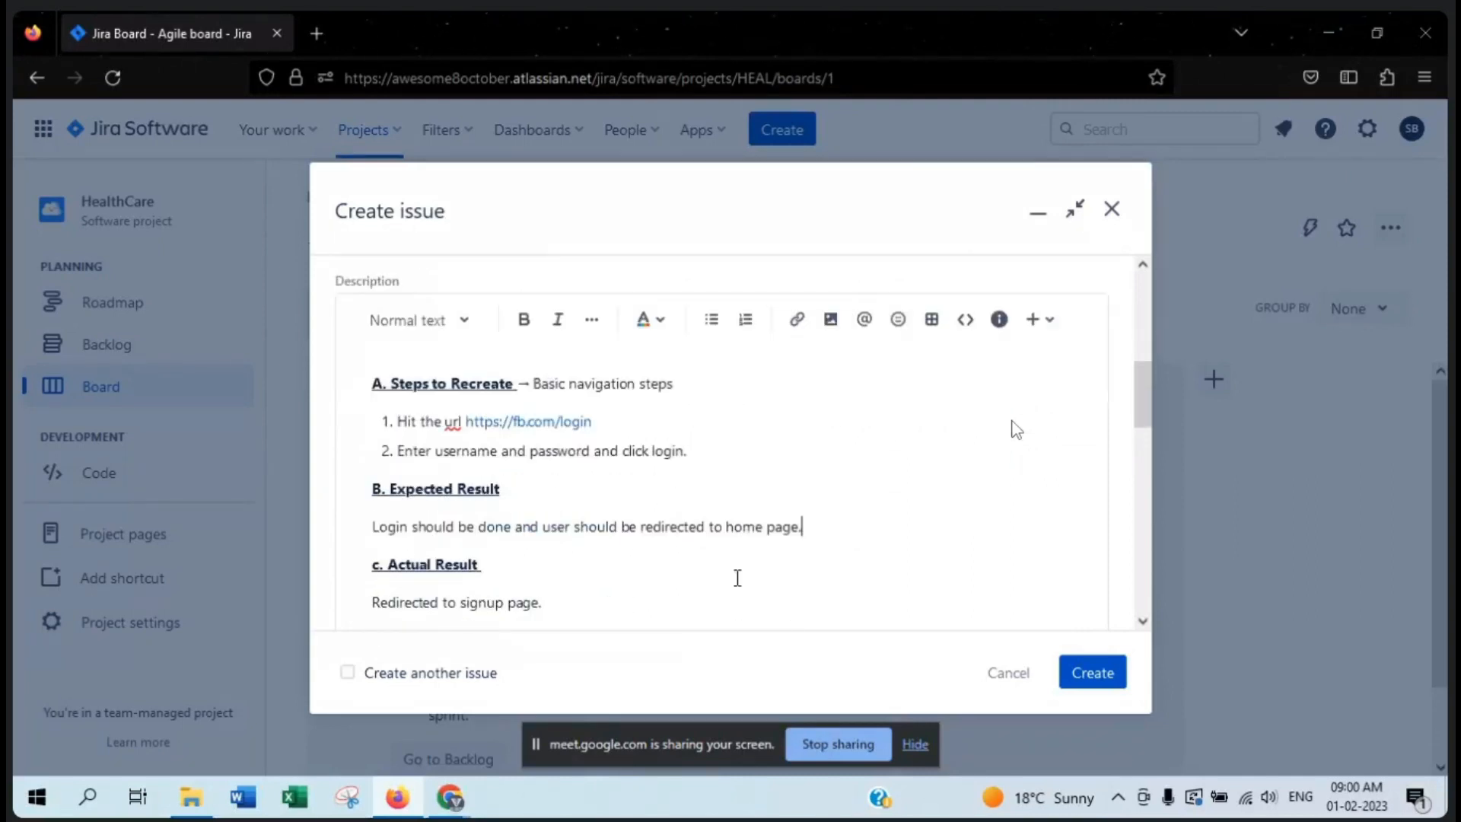
{"action": "left_click_drag", "start_coordinate": [542, 602], "coordinate": [371, 375]}
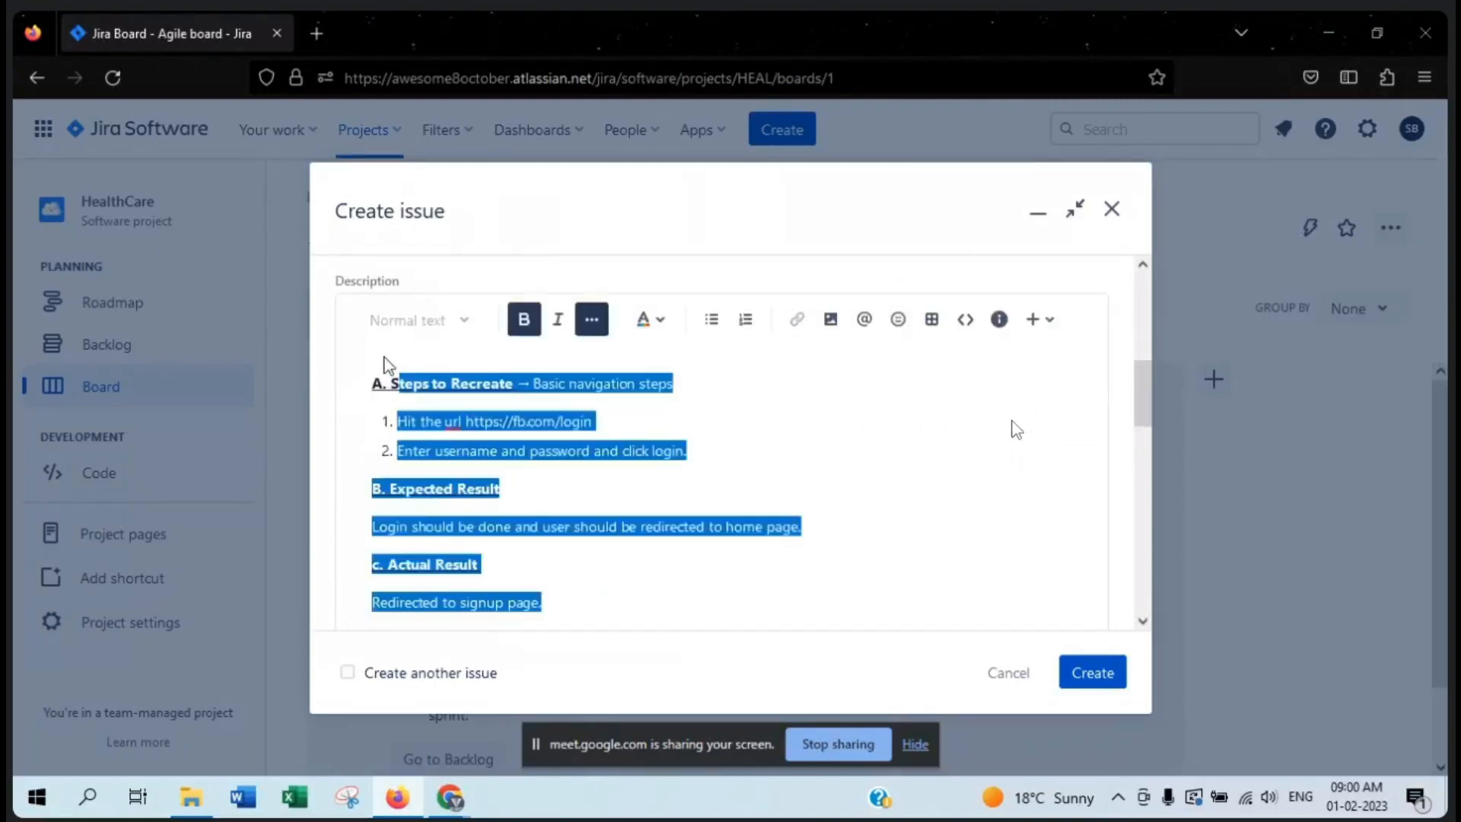
{"action": "left_click", "coordinate": [838, 445]}
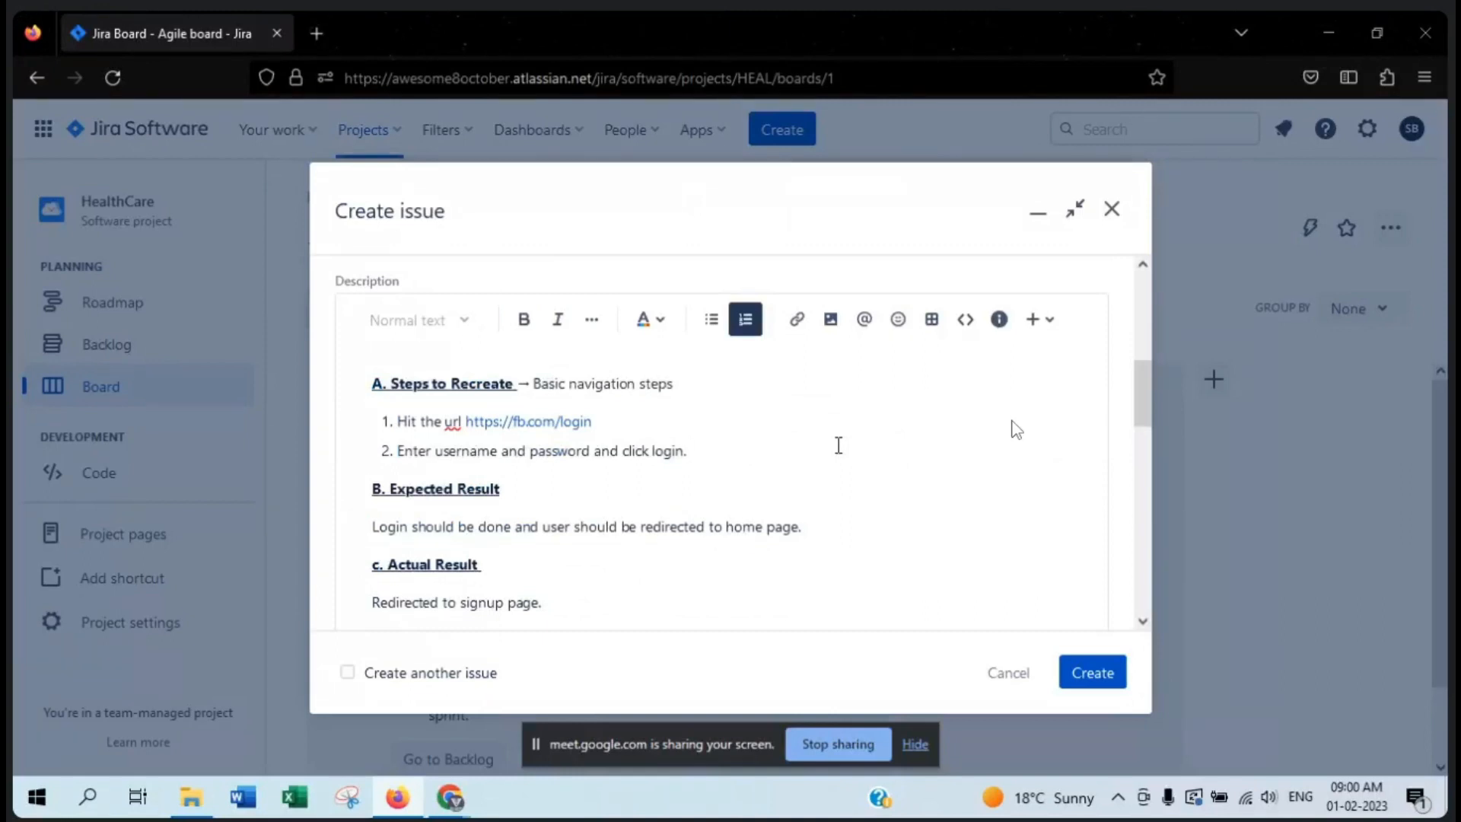
{"action": "left_click", "coordinate": [591, 320]}
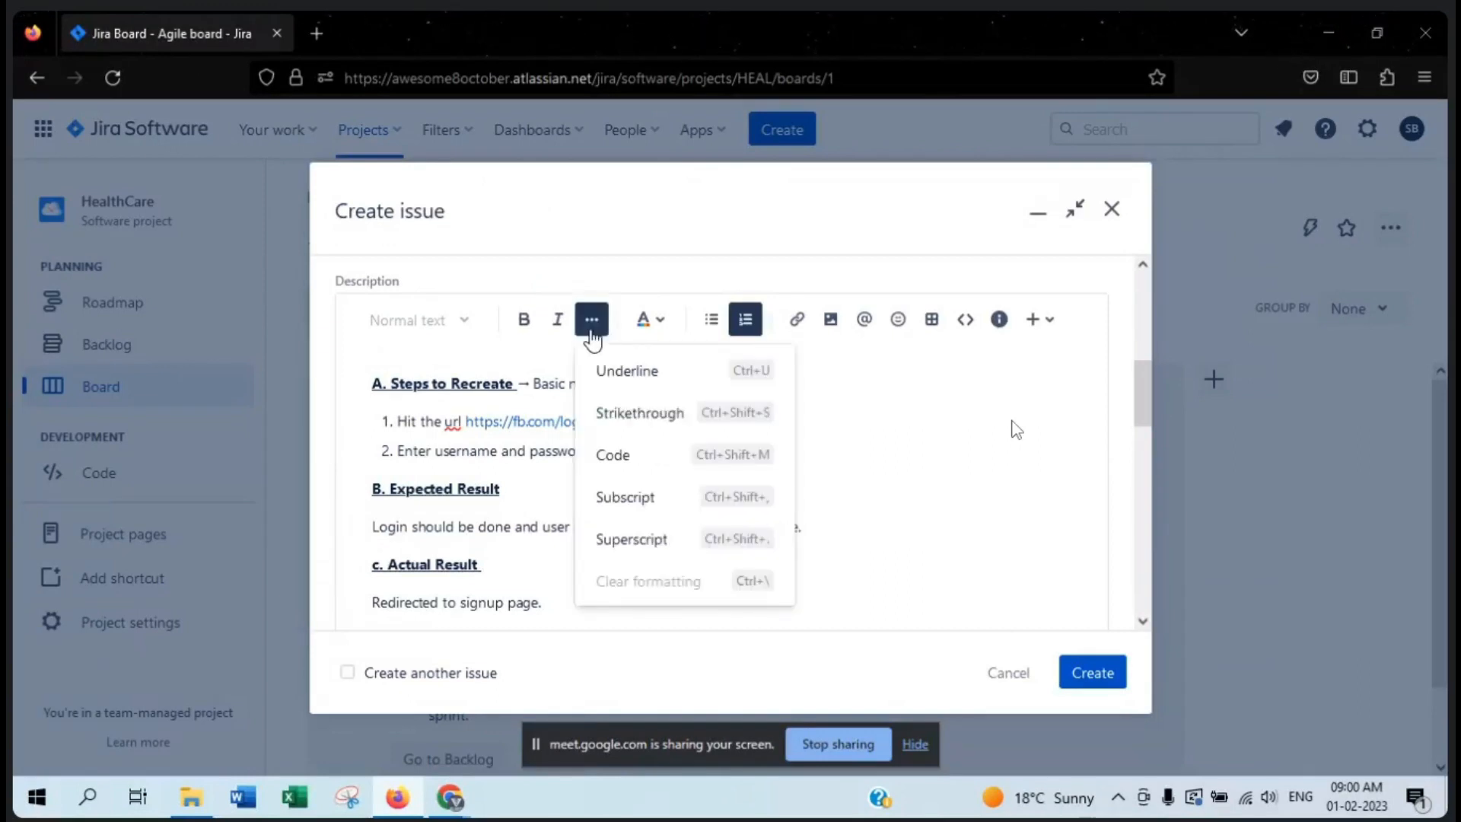
{"action": "left_click", "coordinate": [592, 335]}
{"action": "left_click", "coordinate": [893, 477]}
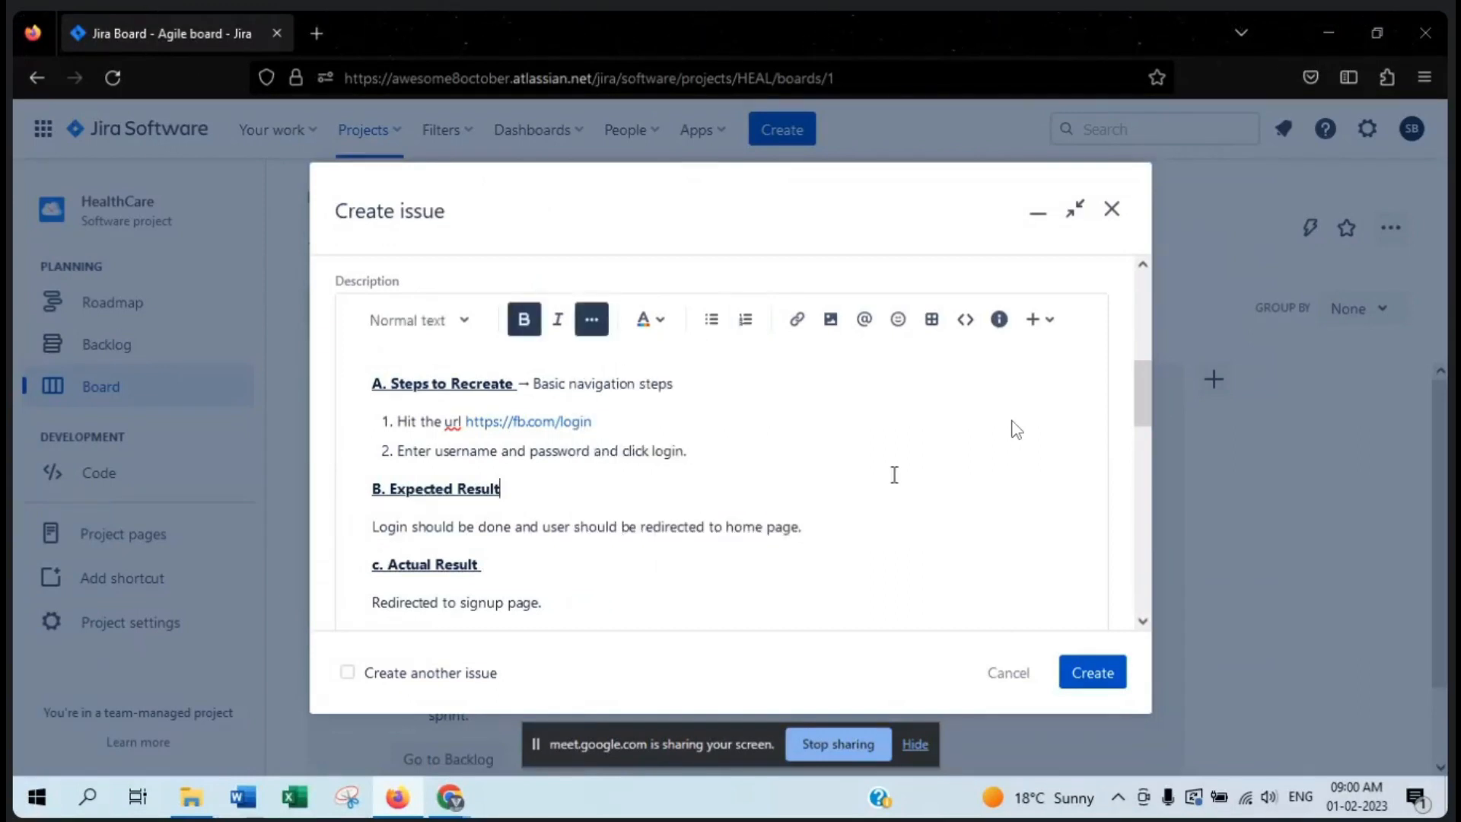
- Examine the description sections from Steps to Recreate through Actual Result, down to the Assignee field
{"action": "scroll", "coordinate": [897, 484], "scroll_direction": "down", "scroll_amount": 3}
{"action": "scroll", "coordinate": [887, 427], "scroll_direction": "up", "scroll_amount": 2}
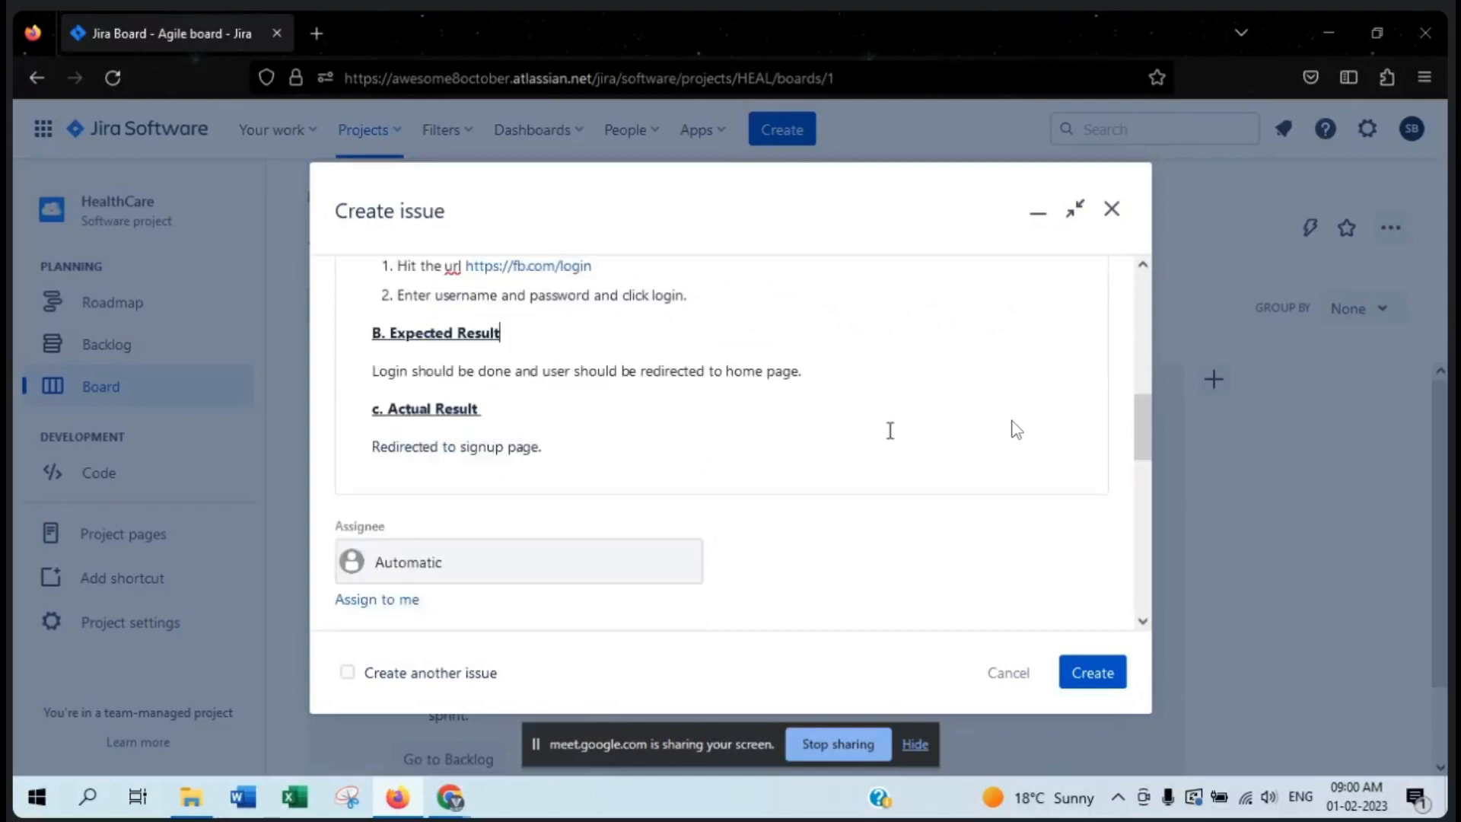
{"action": "scroll", "coordinate": [890, 430], "scroll_direction": "up", "scroll_amount": 2}
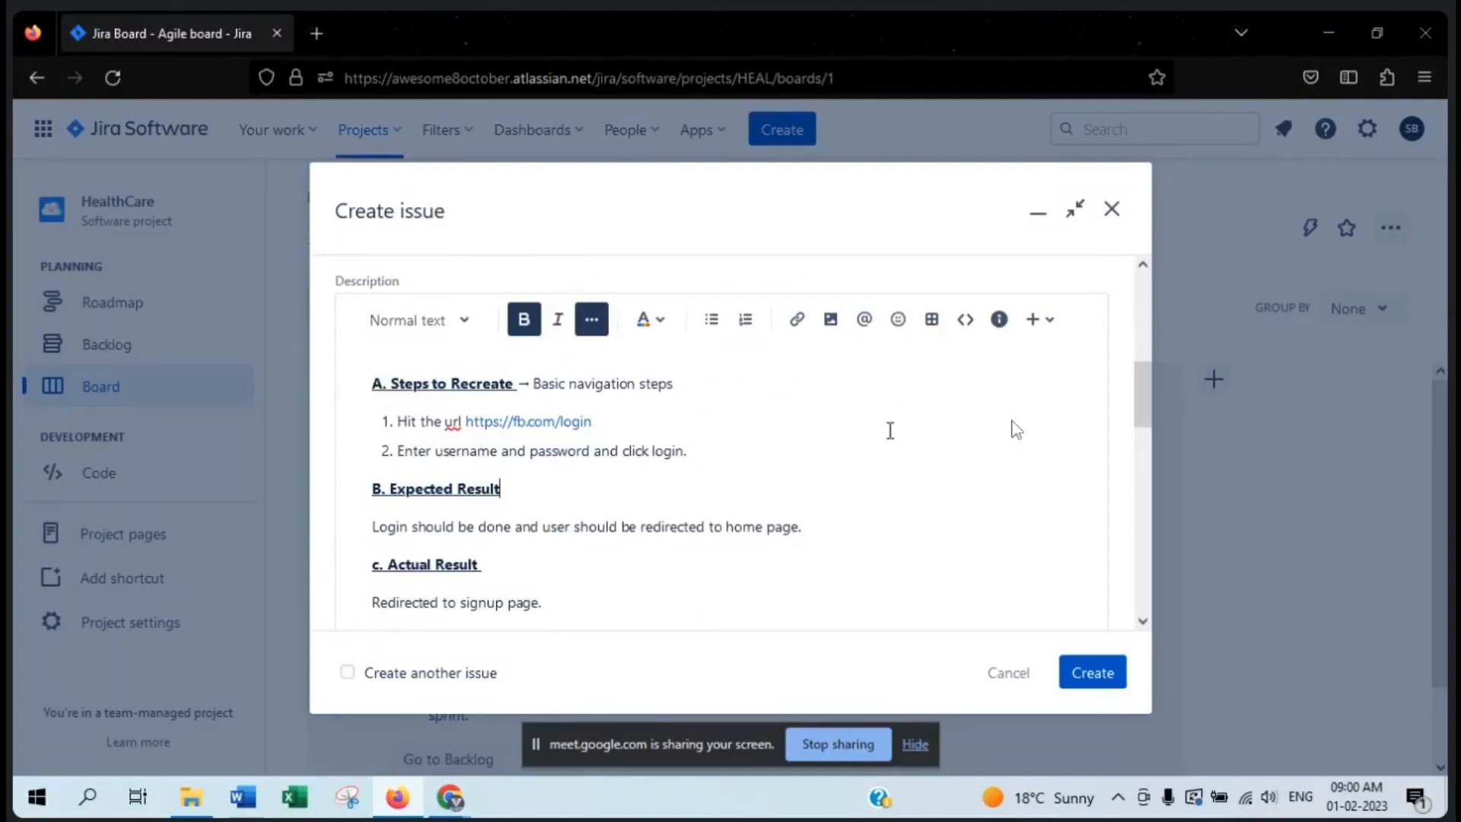
{"action": "left_click", "coordinate": [889, 430]}
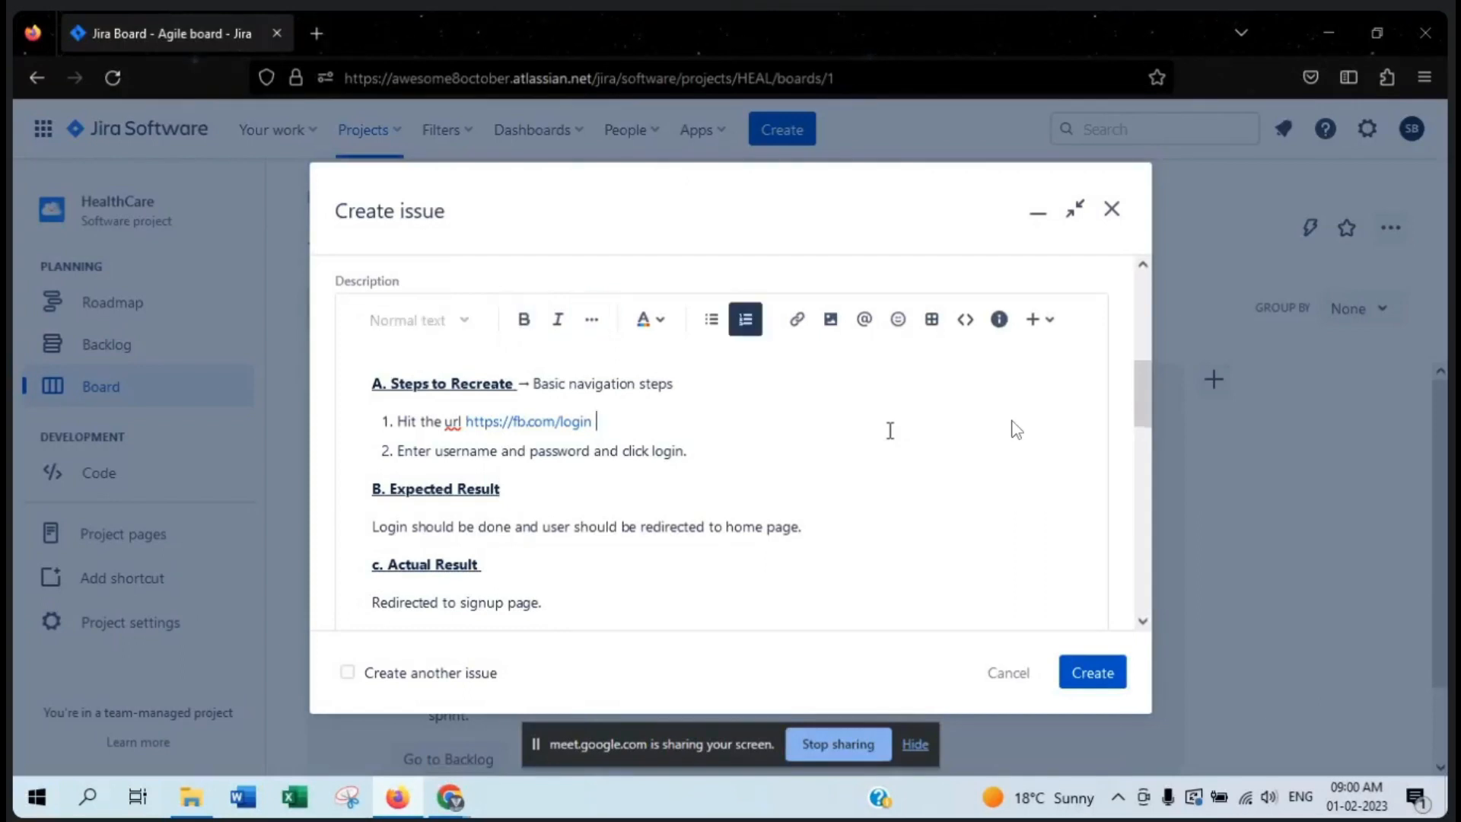
{"action": "scroll", "coordinate": [822, 434], "scroll_direction": "down", "scroll_amount": 2}
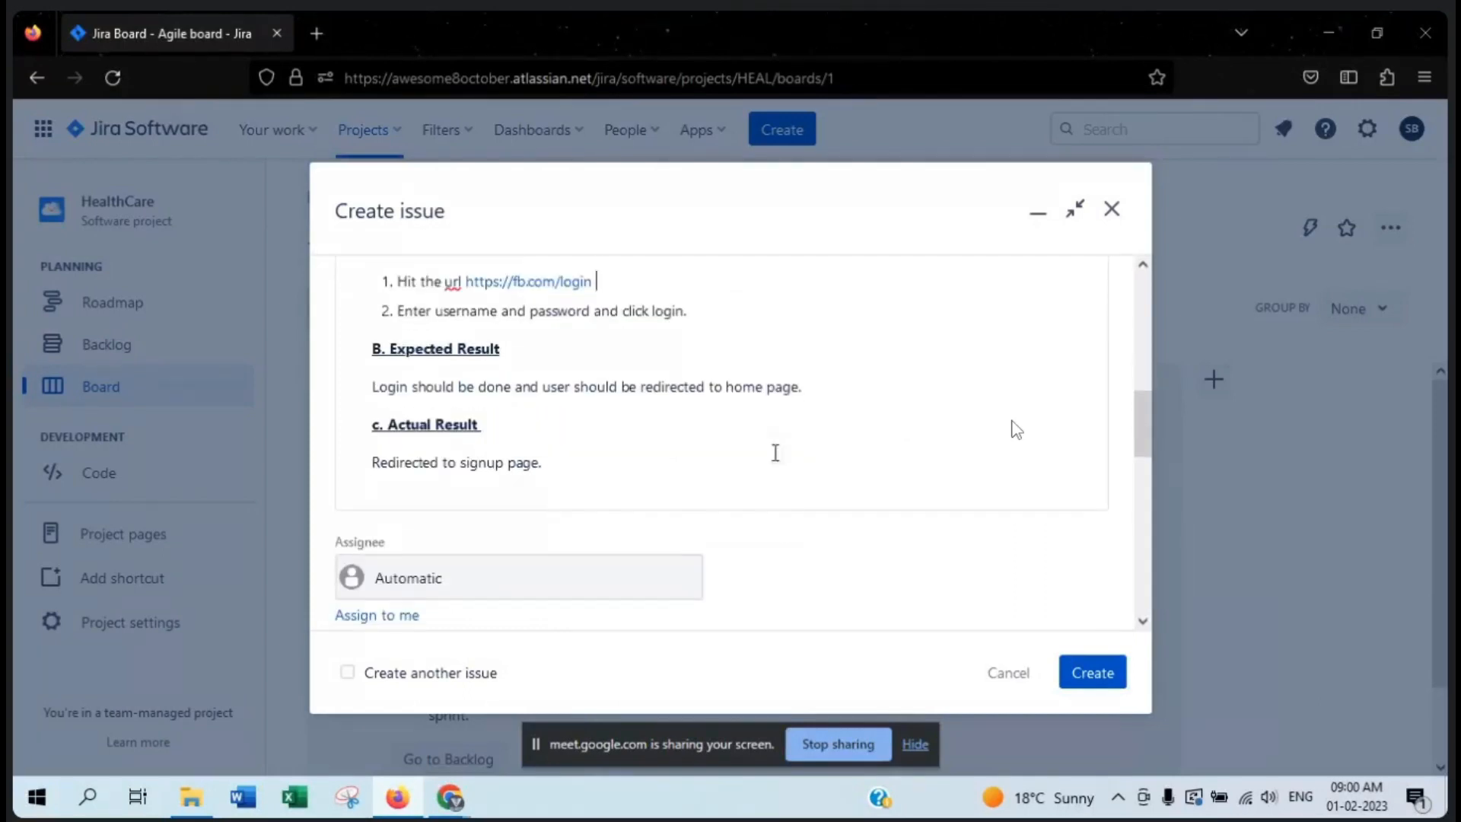
{"action": "left_click", "coordinate": [776, 452]}
{"action": "scroll", "coordinate": [780, 432], "scroll_direction": "down", "scroll_amount": 2}
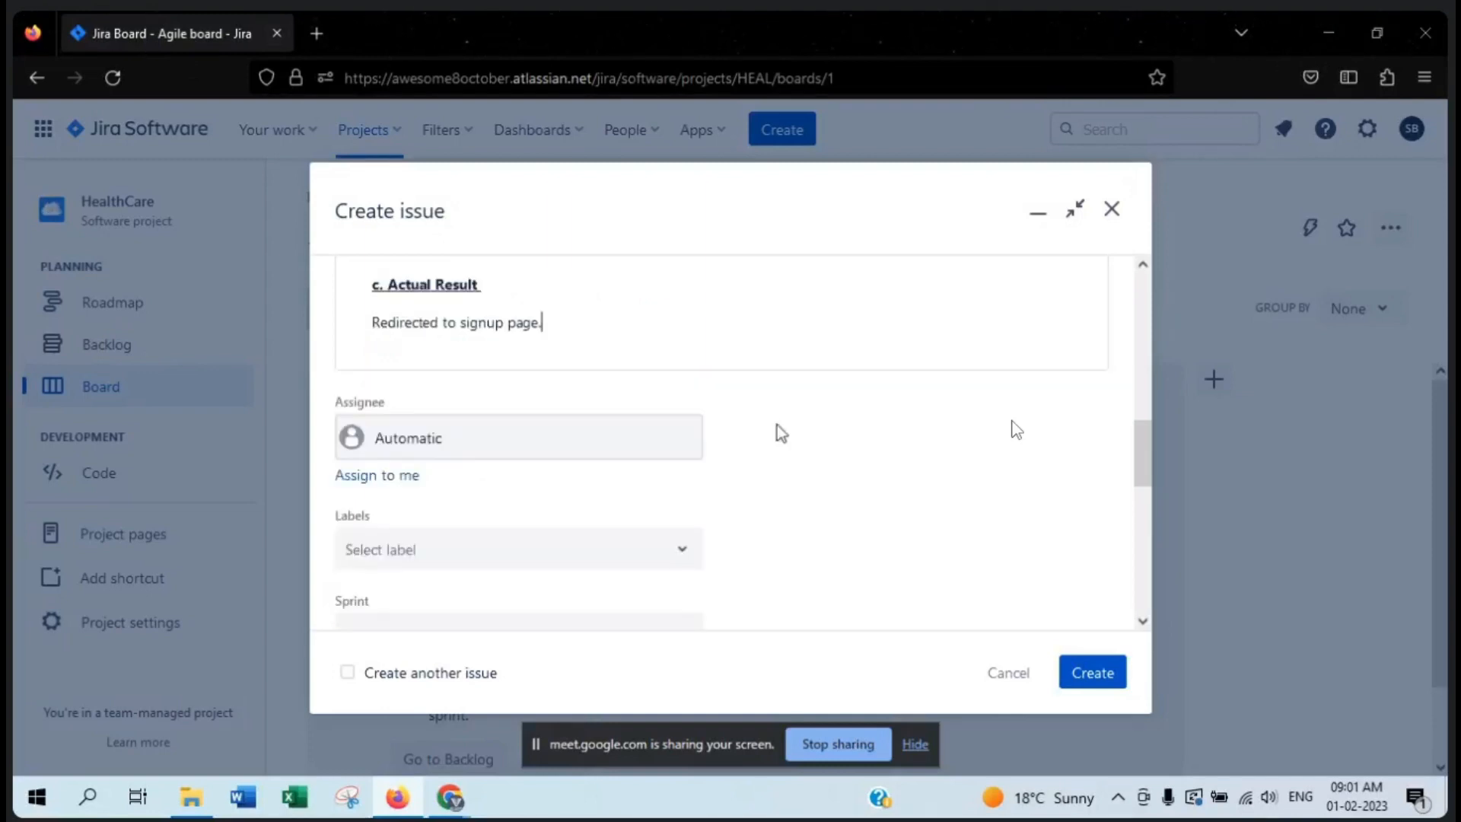
{"action": "scroll", "coordinate": [601, 366], "scroll_direction": "up", "scroll_amount": 5}
{"action": "scroll", "coordinate": [612, 365], "scroll_direction": "down", "scroll_amount": 4}
{"action": "scroll", "coordinate": [761, 418], "scroll_direction": "up", "scroll_amount": 2}
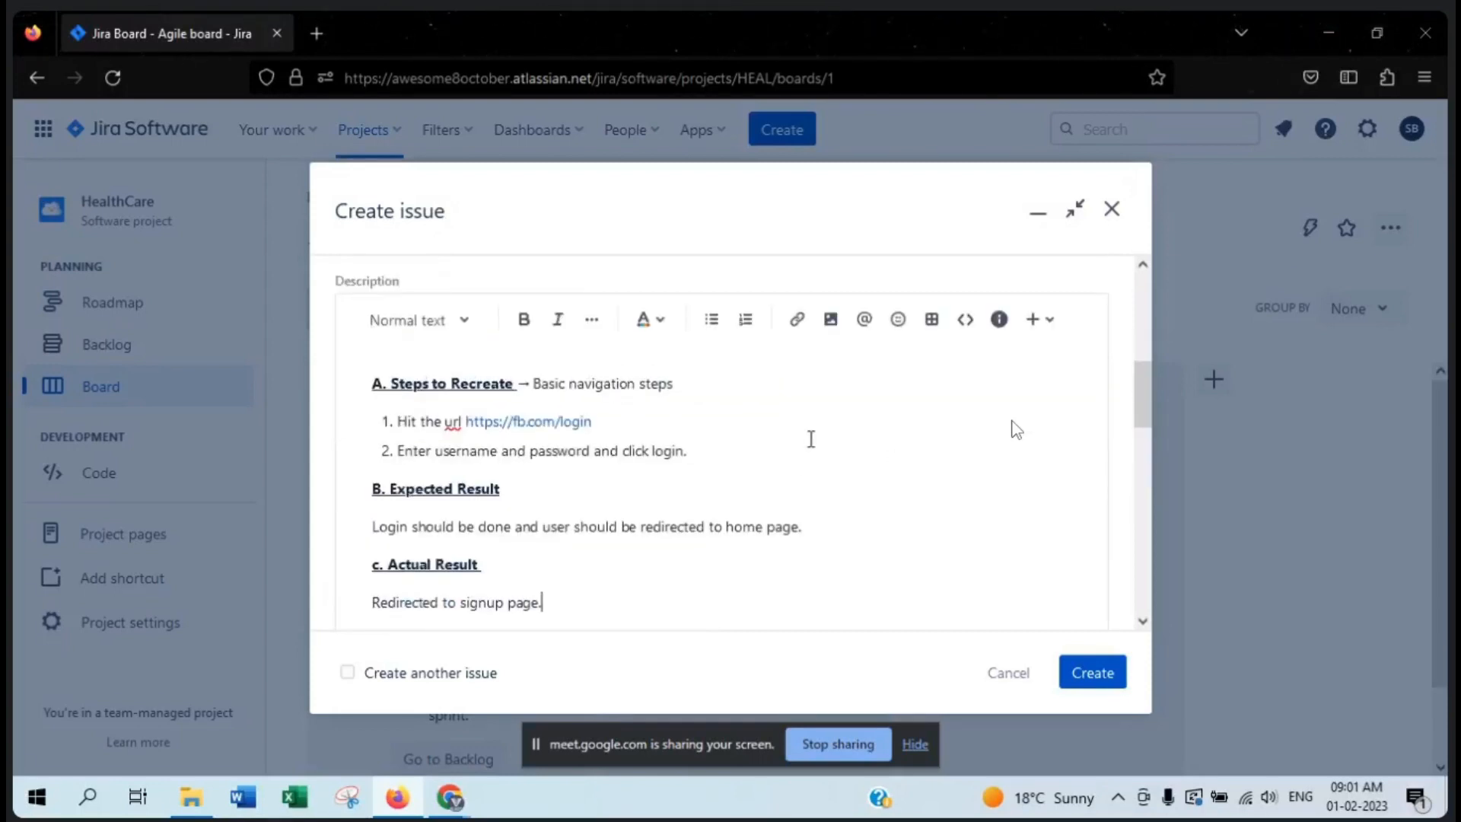
{"action": "scroll", "coordinate": [809, 435], "scroll_direction": "down", "scroll_amount": 4}
- Set the bug's assignee to Unassigned
{"action": "left_click_drag", "start_coordinate": [401, 407], "coordinate": [340, 410]}
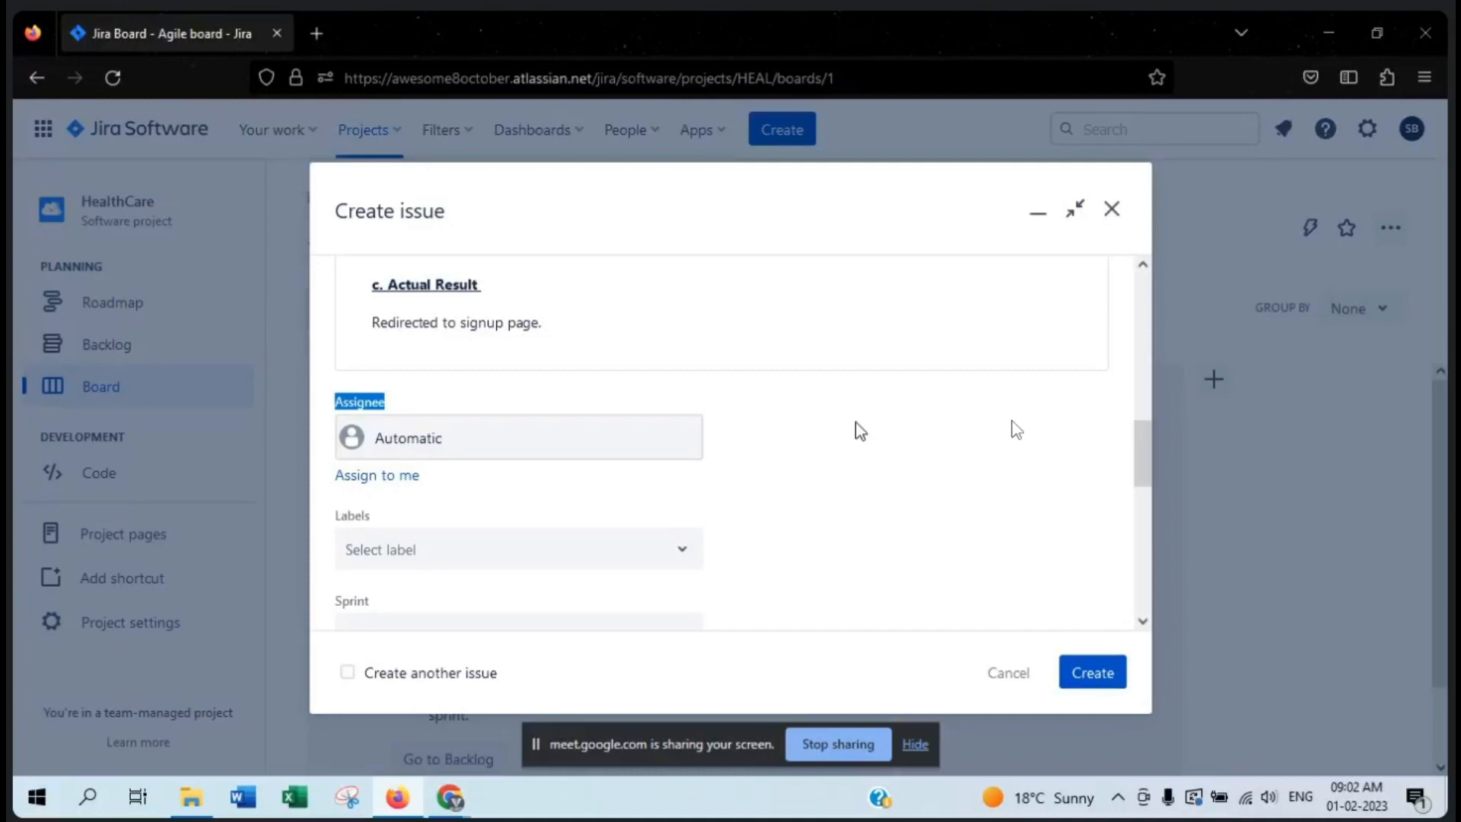
{"action": "left_click", "coordinate": [606, 447]}
{"action": "left_click", "coordinate": [872, 467]}
{"action": "left_click", "coordinate": [572, 455]}
{"action": "left_click", "coordinate": [520, 511]}
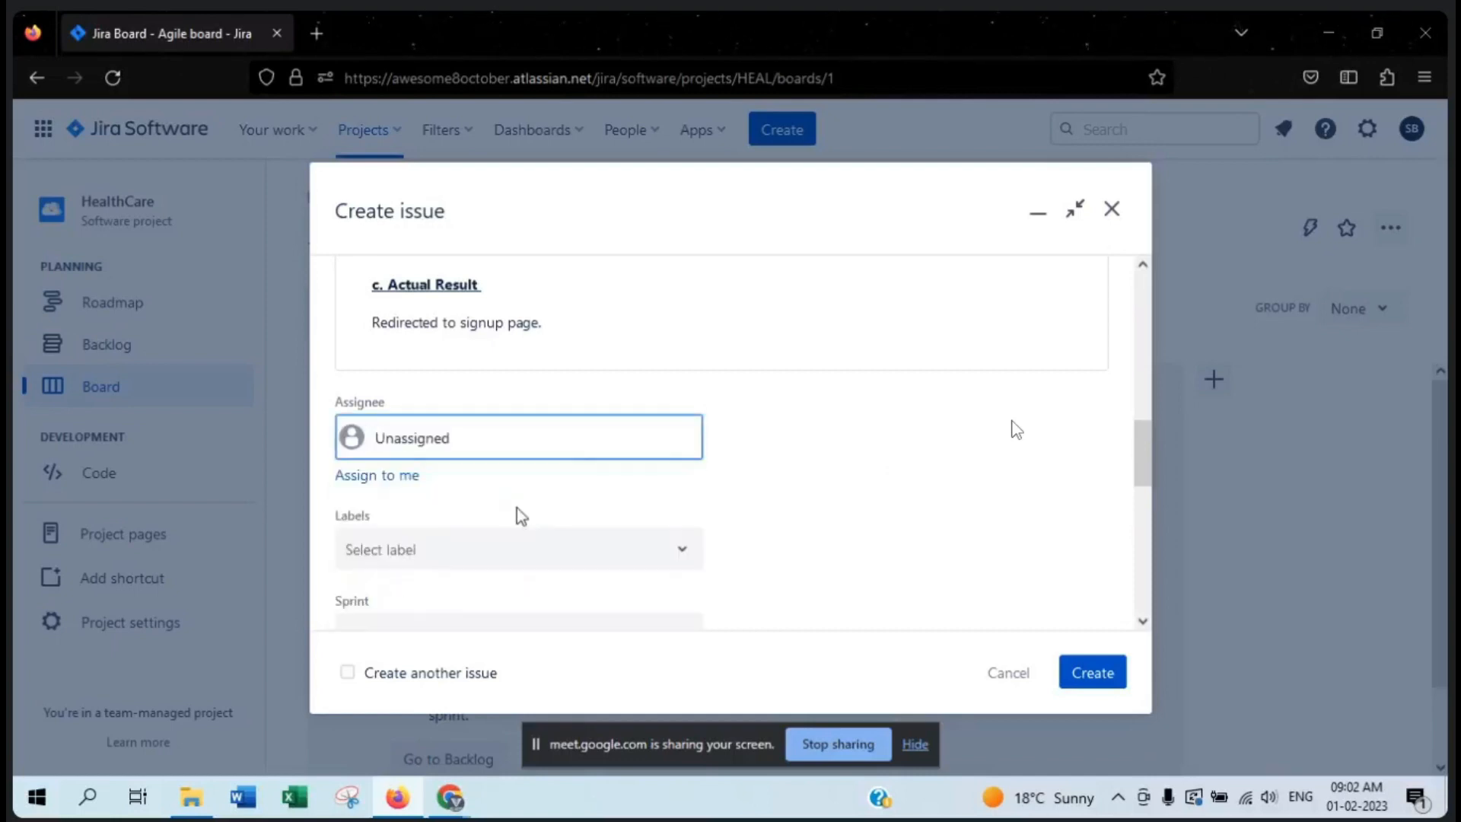
- Assign the bug to a team member and replace that assignee with another team member
{"action": "left_click", "coordinate": [559, 448]}
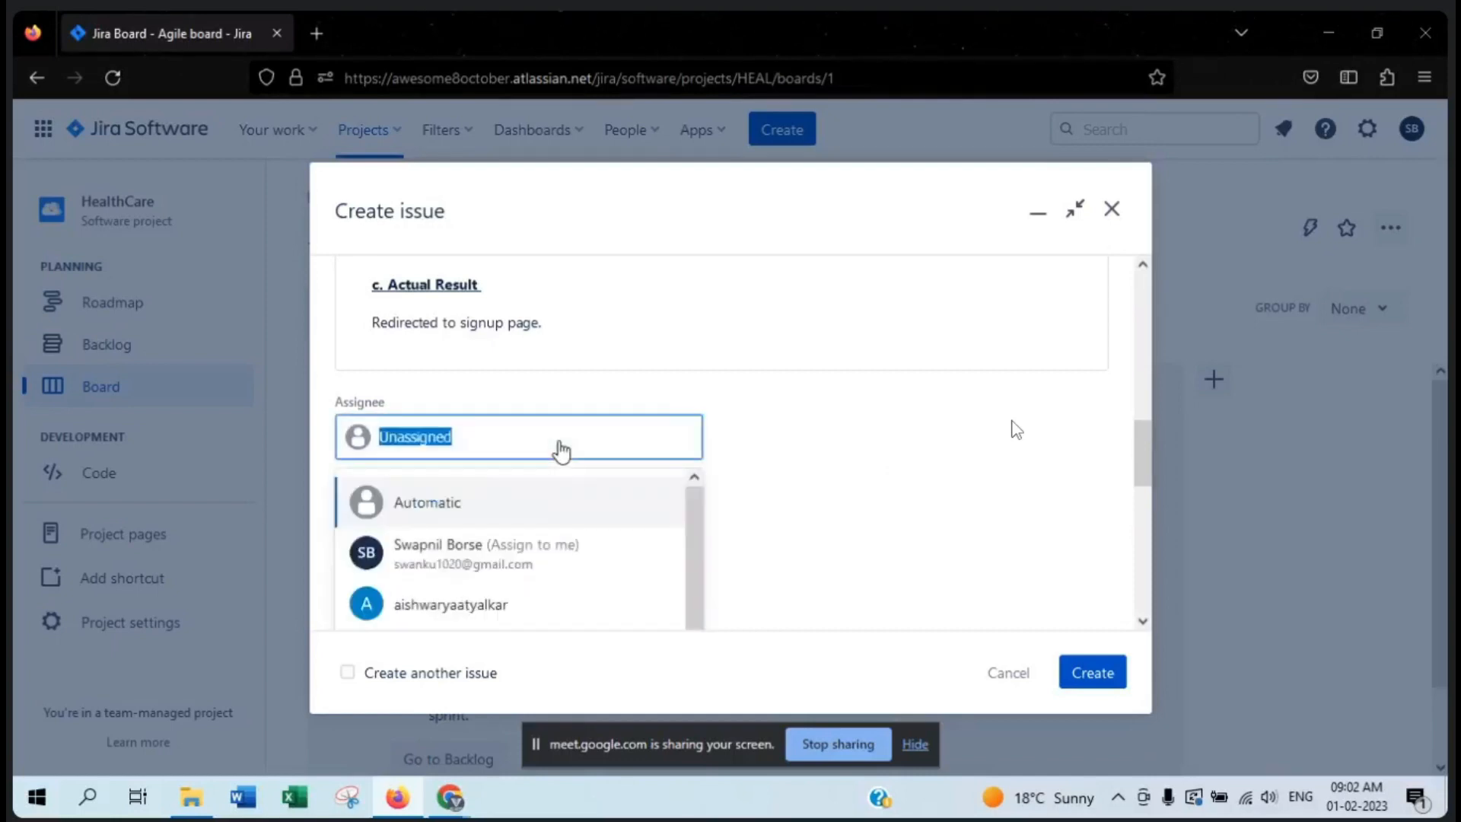
{"action": "scroll", "coordinate": [556, 548], "scroll_direction": "down", "scroll_amount": 3}
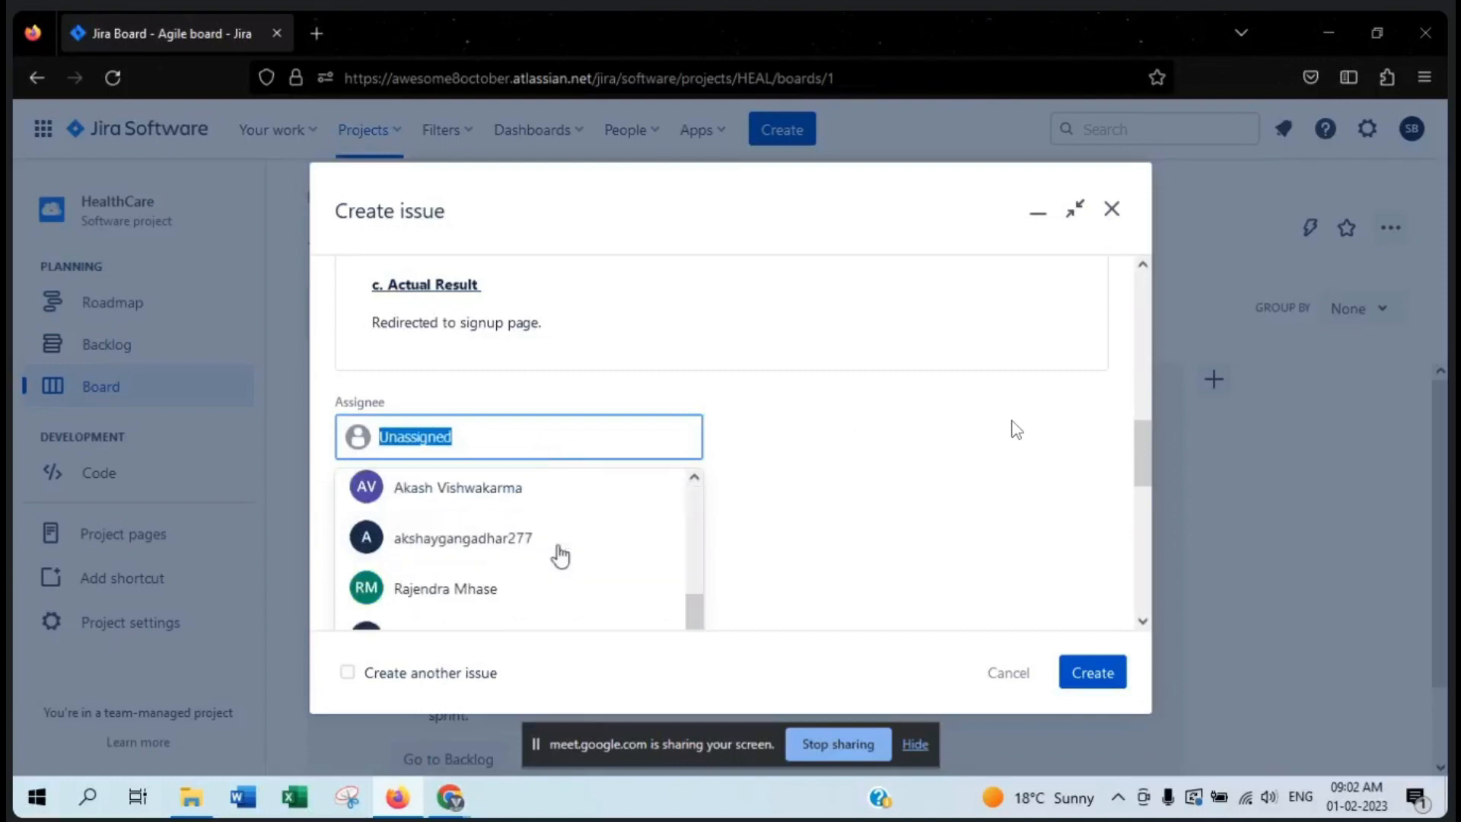
{"action": "left_click", "coordinate": [460, 550]}
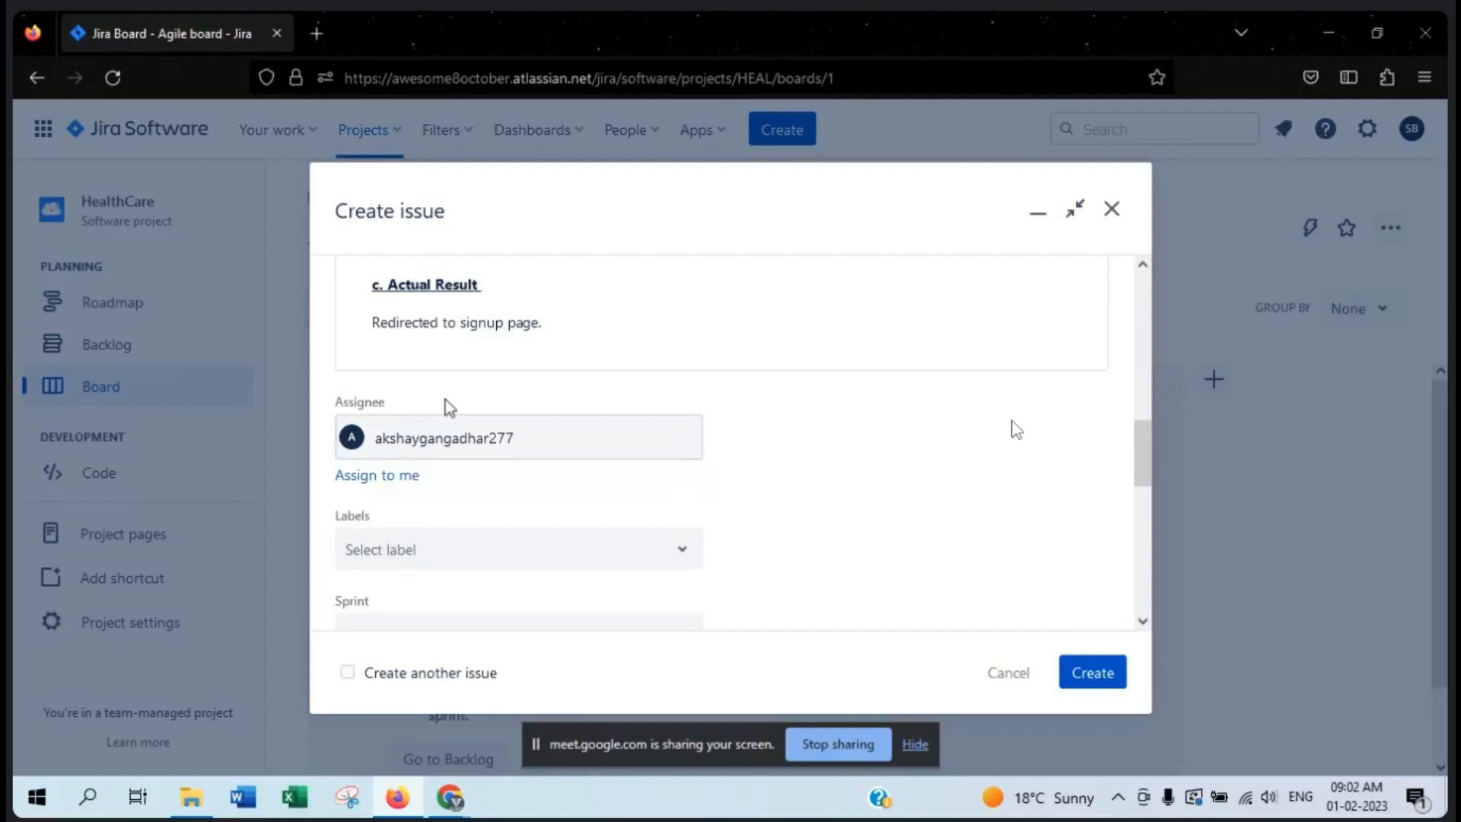
{"action": "left_click", "coordinate": [472, 433]}
{"action": "scroll", "coordinate": [551, 483], "scroll_direction": "down", "scroll_amount": 2}
{"action": "scroll", "coordinate": [548, 486], "scroll_direction": "down", "scroll_amount": 1}
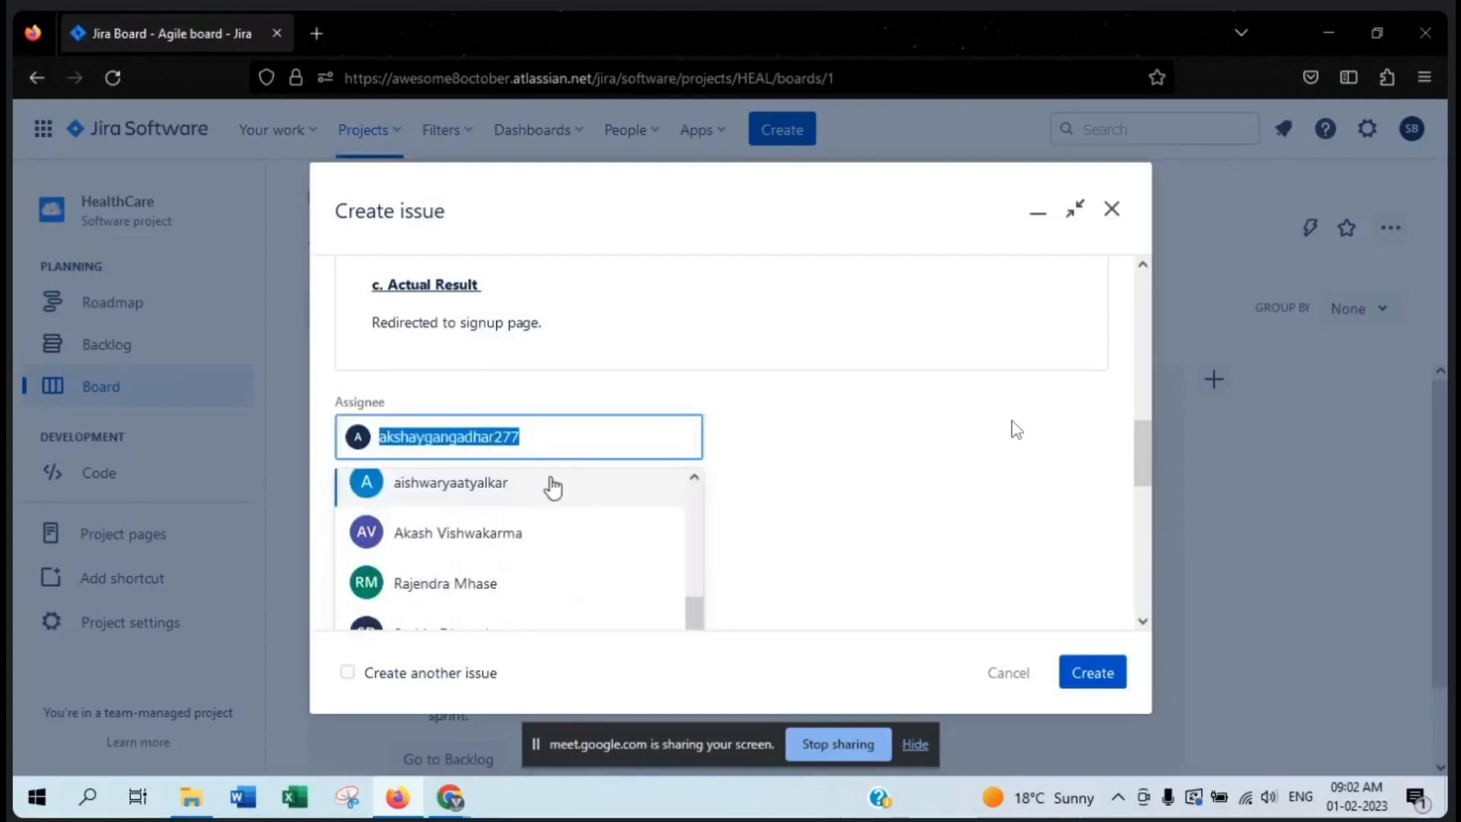
{"action": "left_click", "coordinate": [479, 583]}
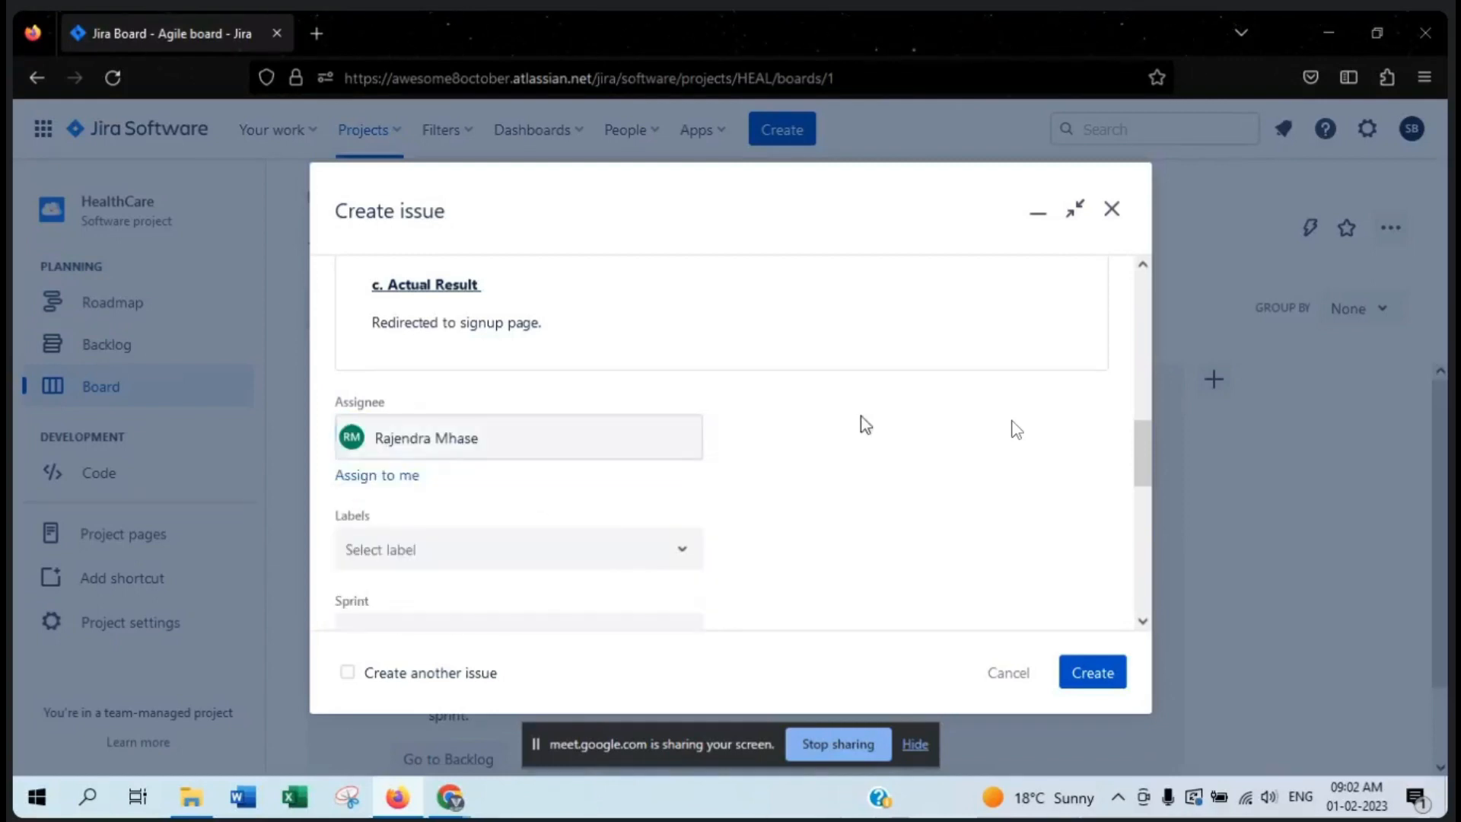
- Clear the team member by setting the assignee to Unassigned, and restore it to Automatic
{"action": "left_click", "coordinate": [510, 435]}
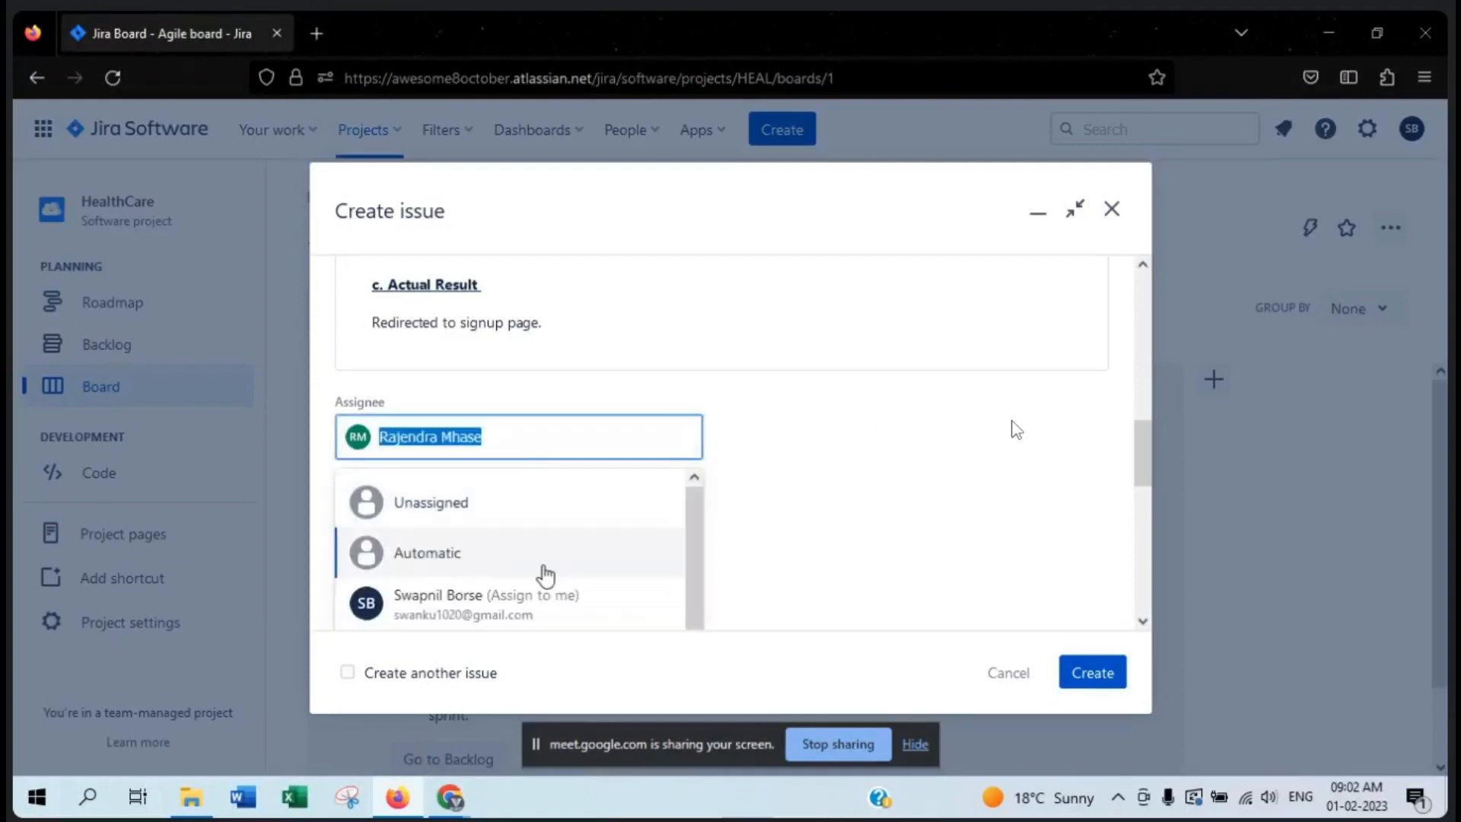
{"action": "left_click", "coordinate": [563, 503]}
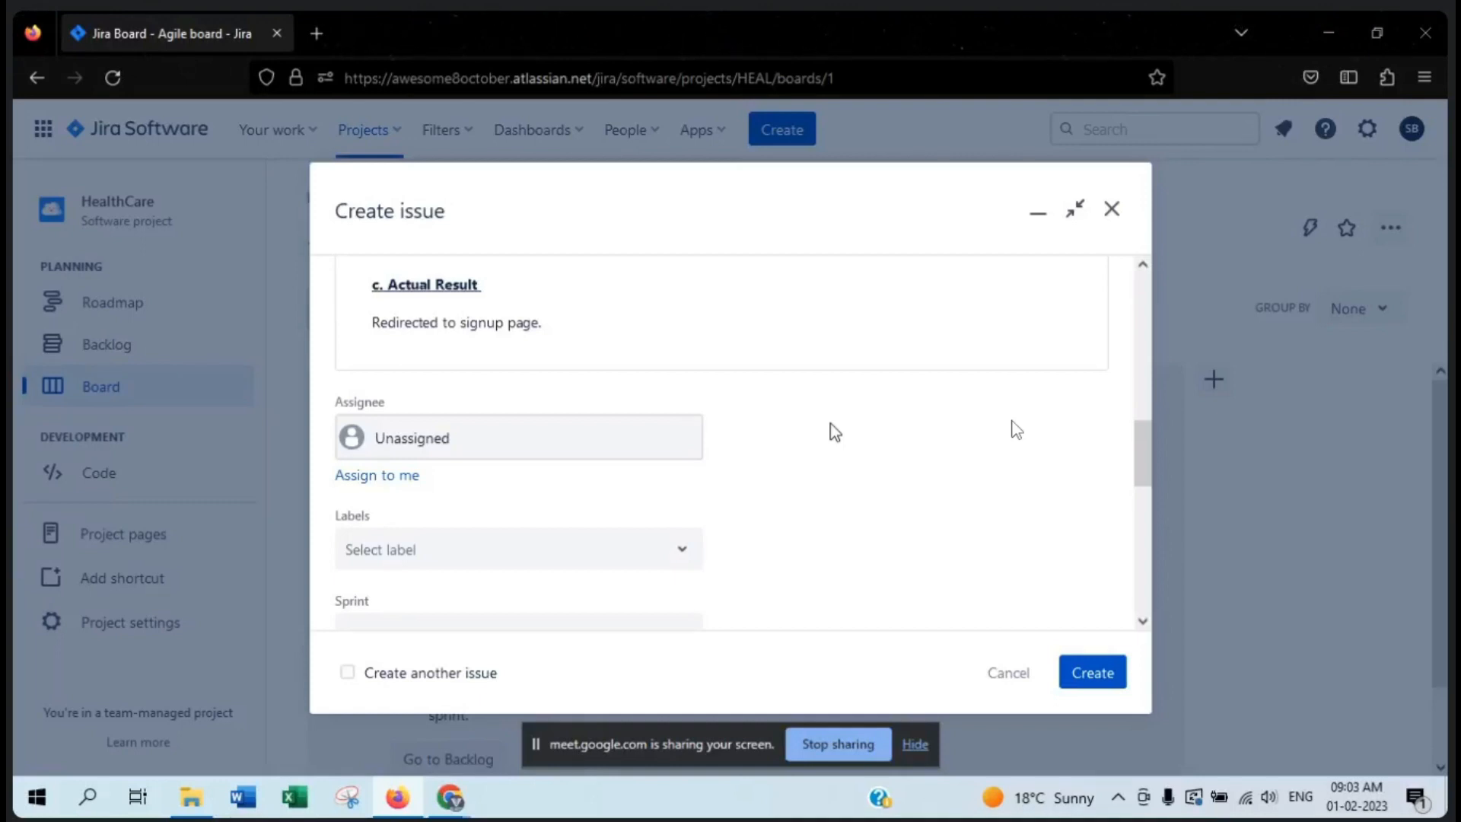
{"action": "left_click", "coordinate": [578, 431]}
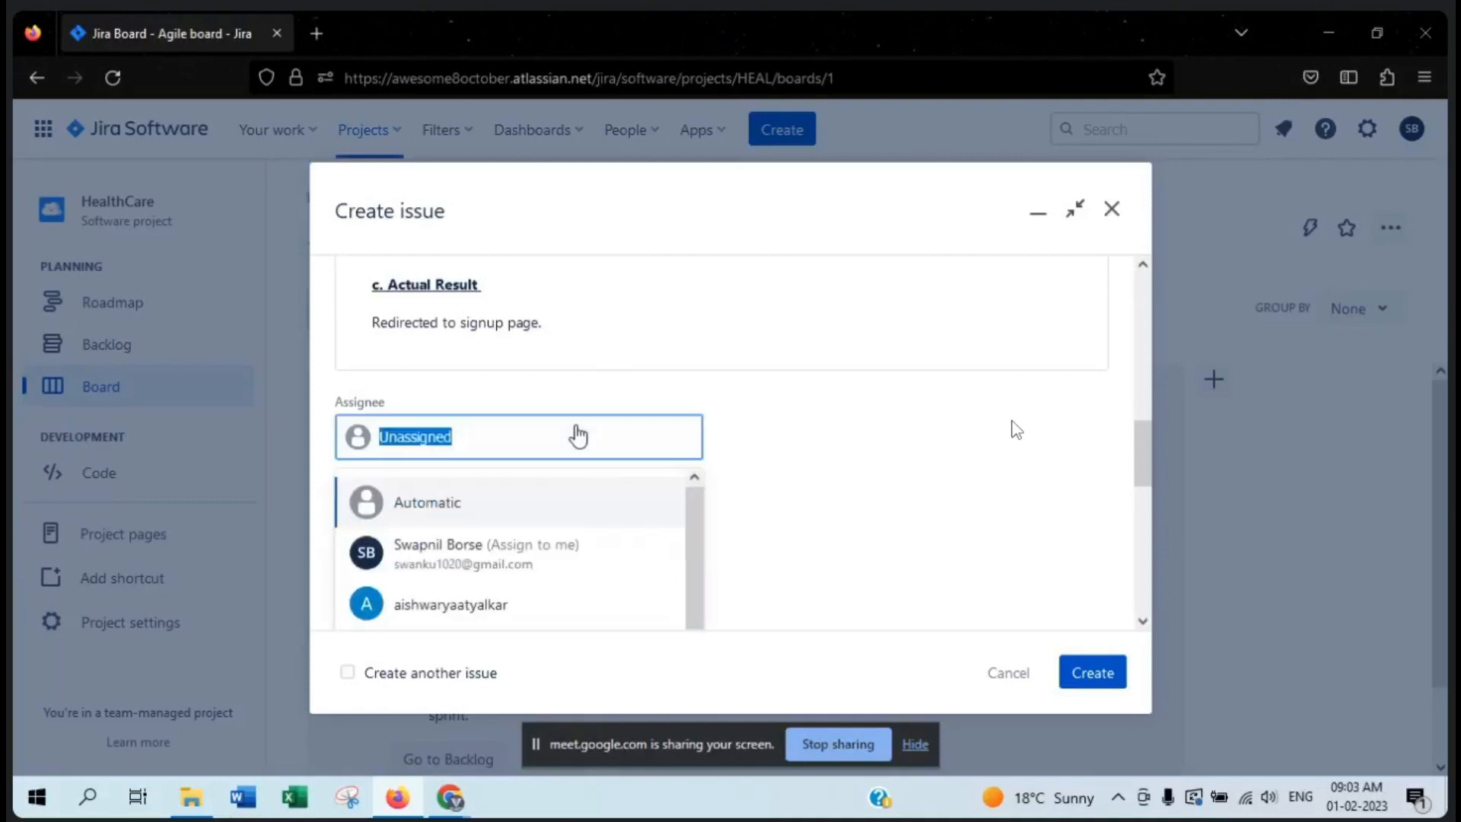
{"action": "left_click", "coordinate": [483, 513]}
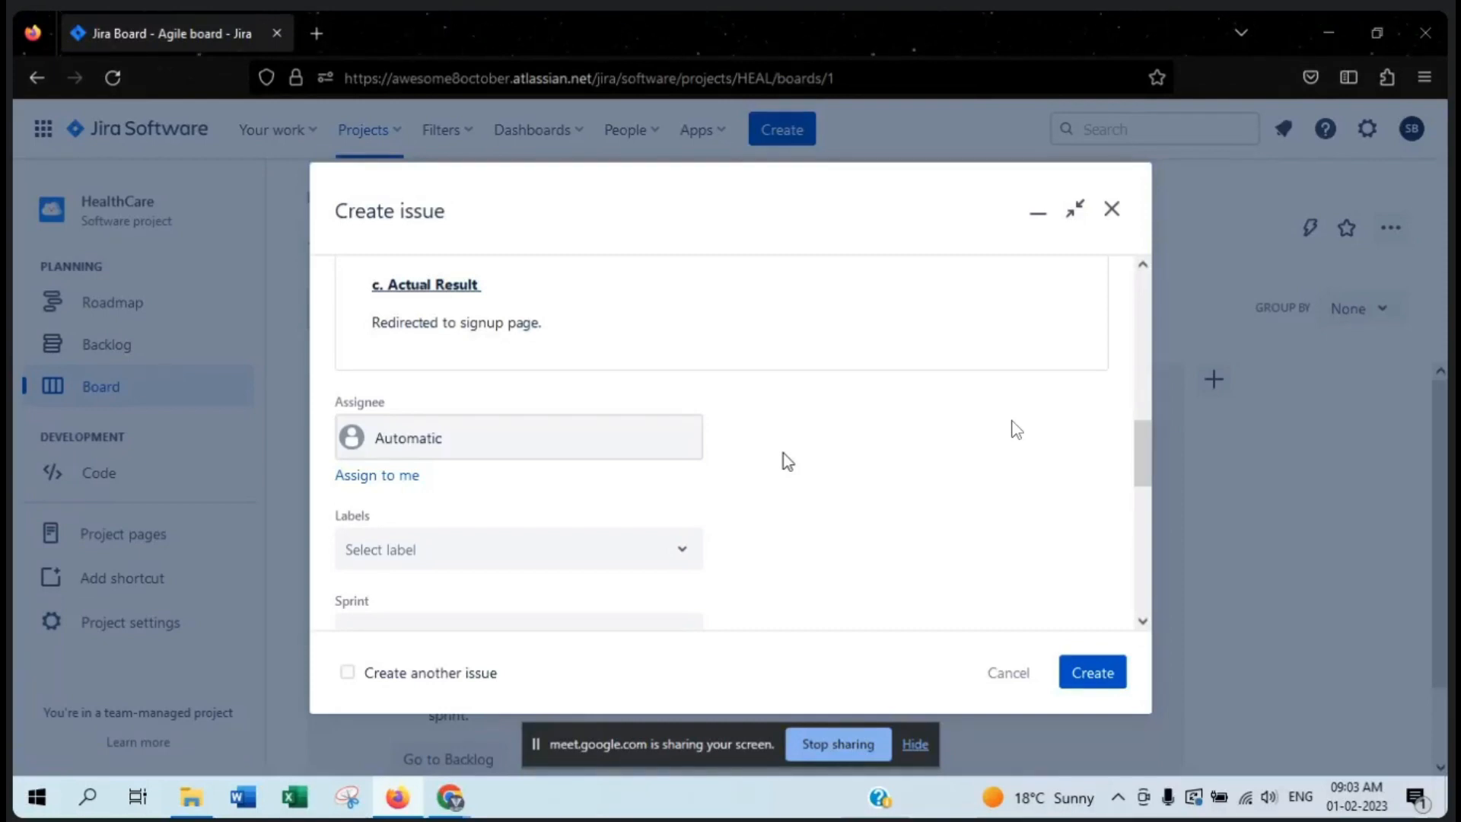
- Examine the Labels field below the assignee
{"action": "scroll", "coordinate": [791, 451], "scroll_direction": "down", "scroll_amount": 3}
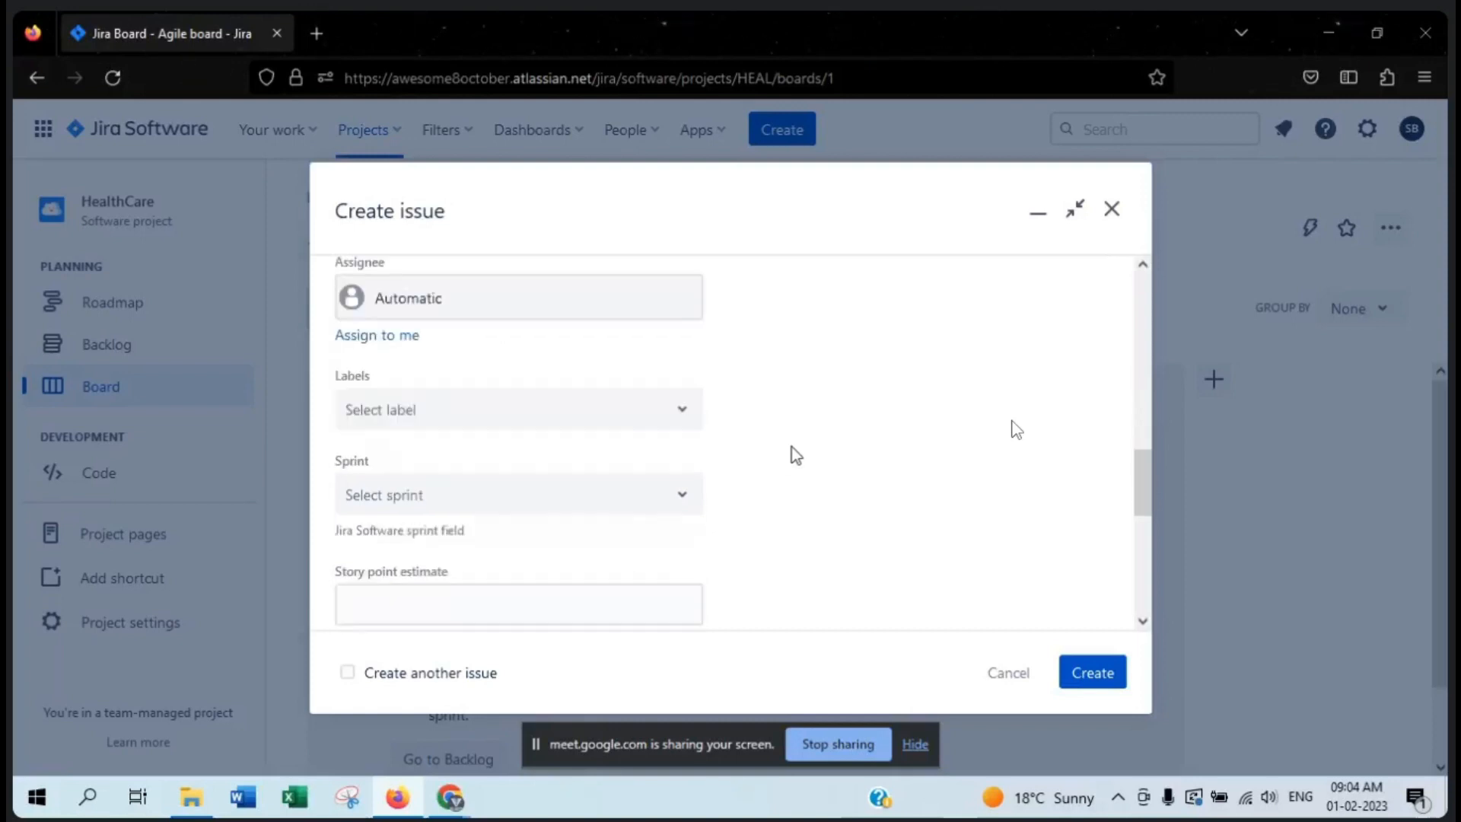
{"action": "double_click", "coordinate": [432, 380]}
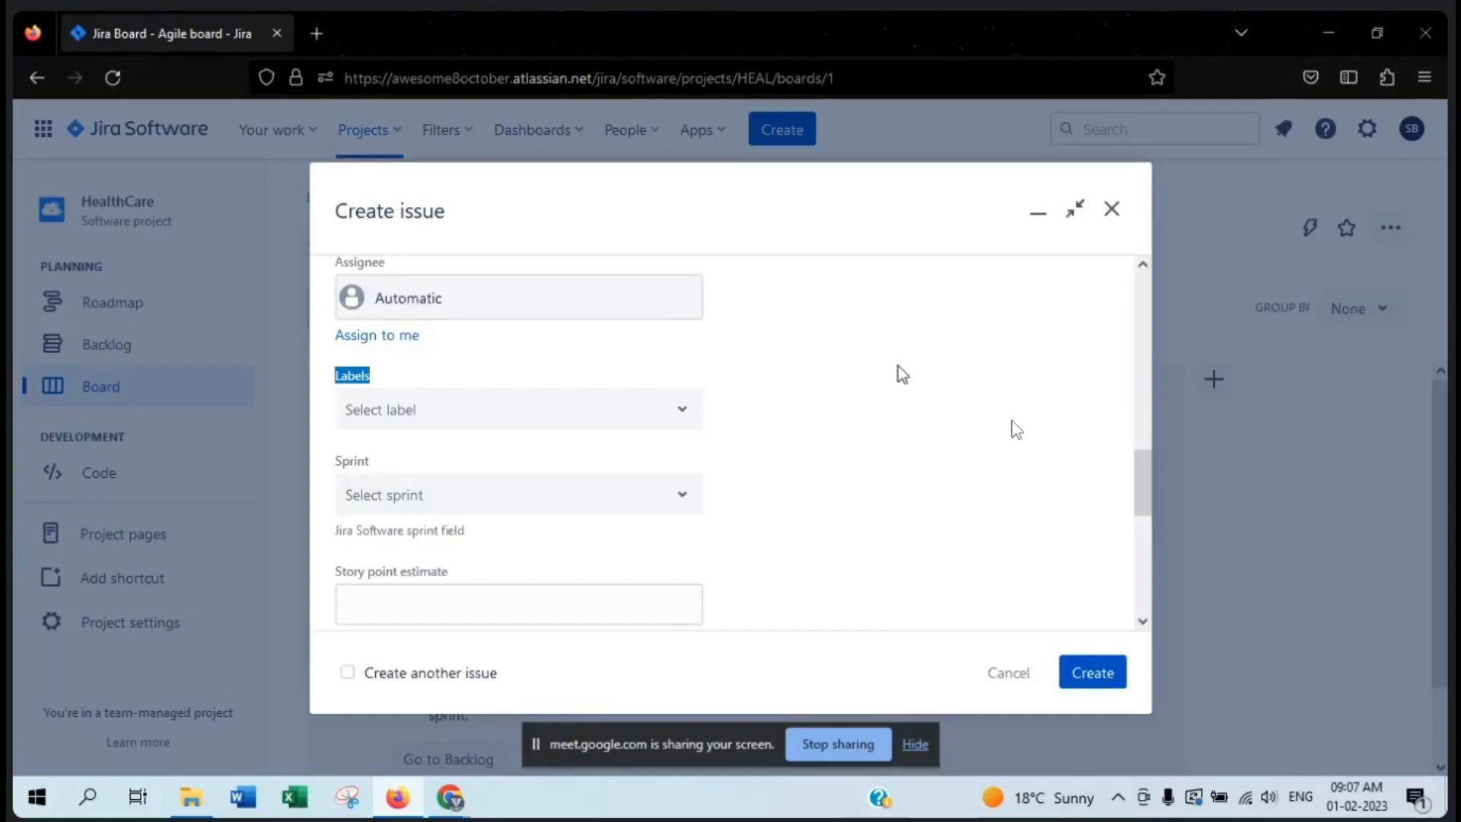
- Add a new label named Login to the bug
{"action": "left_click", "coordinate": [499, 423]}
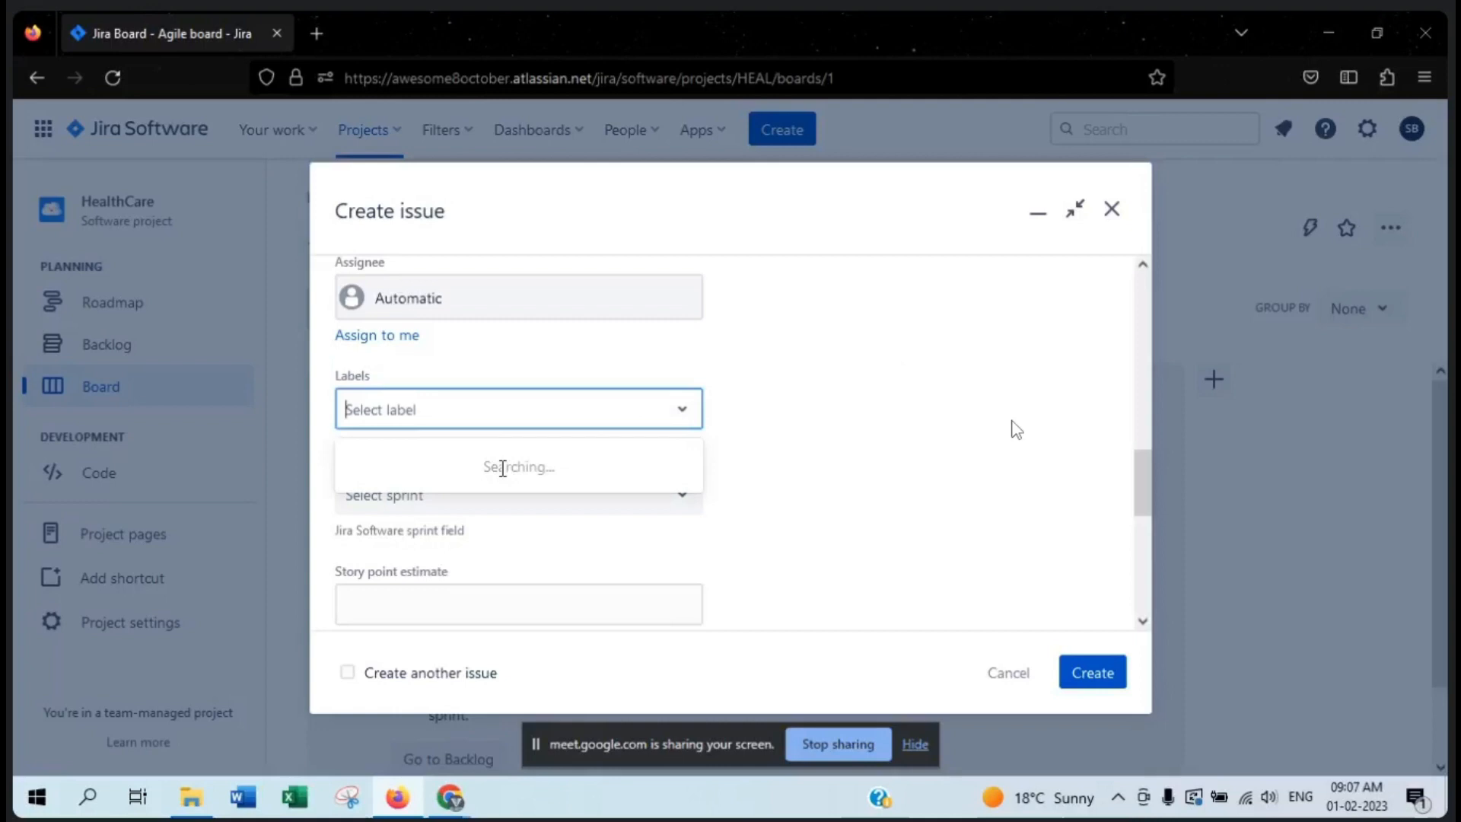
{"action": "type", "text": "Login"}
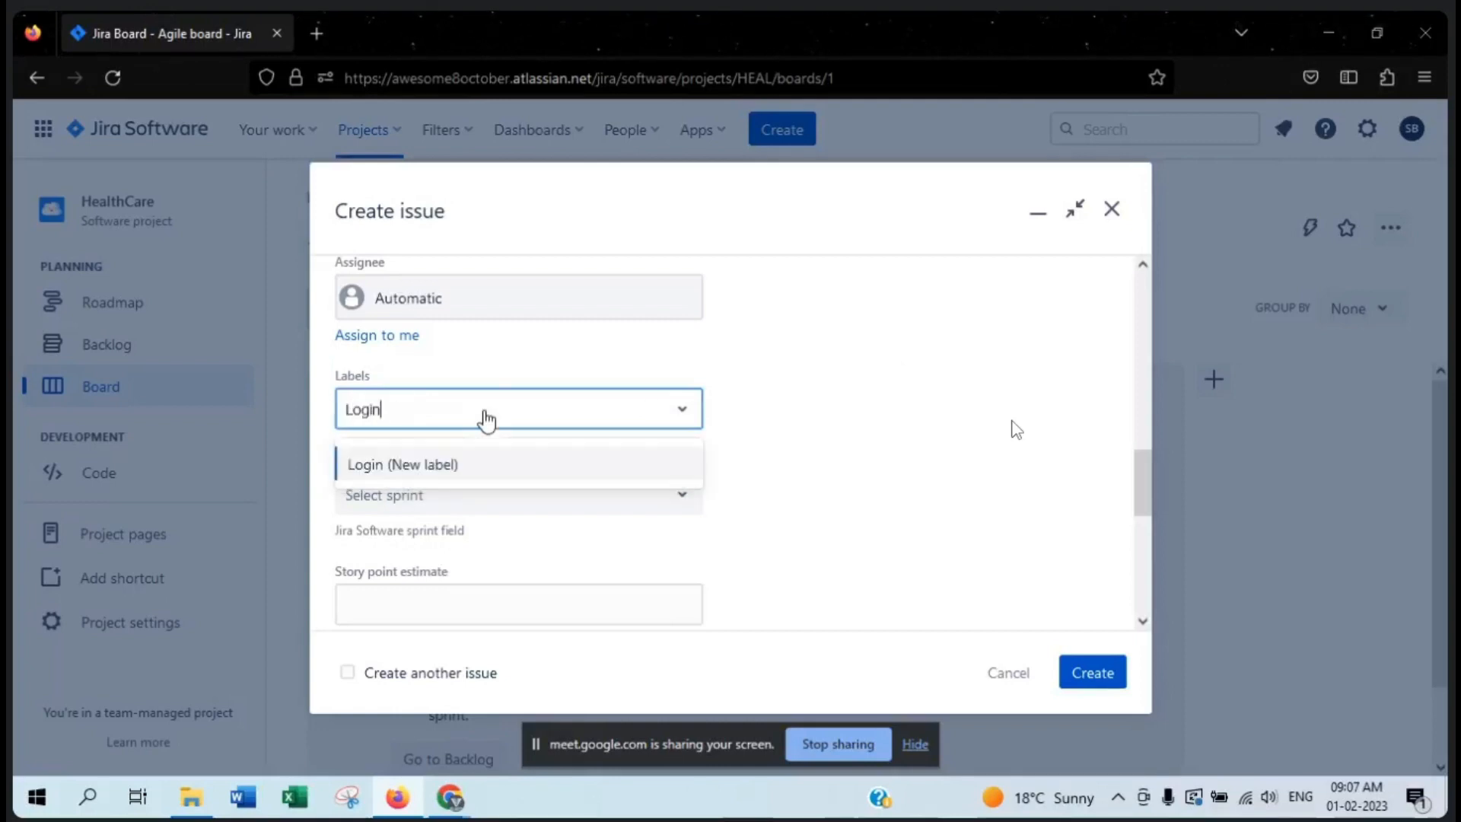
{"action": "left_click", "coordinate": [456, 467]}
{"action": "left_click", "coordinate": [860, 436]}
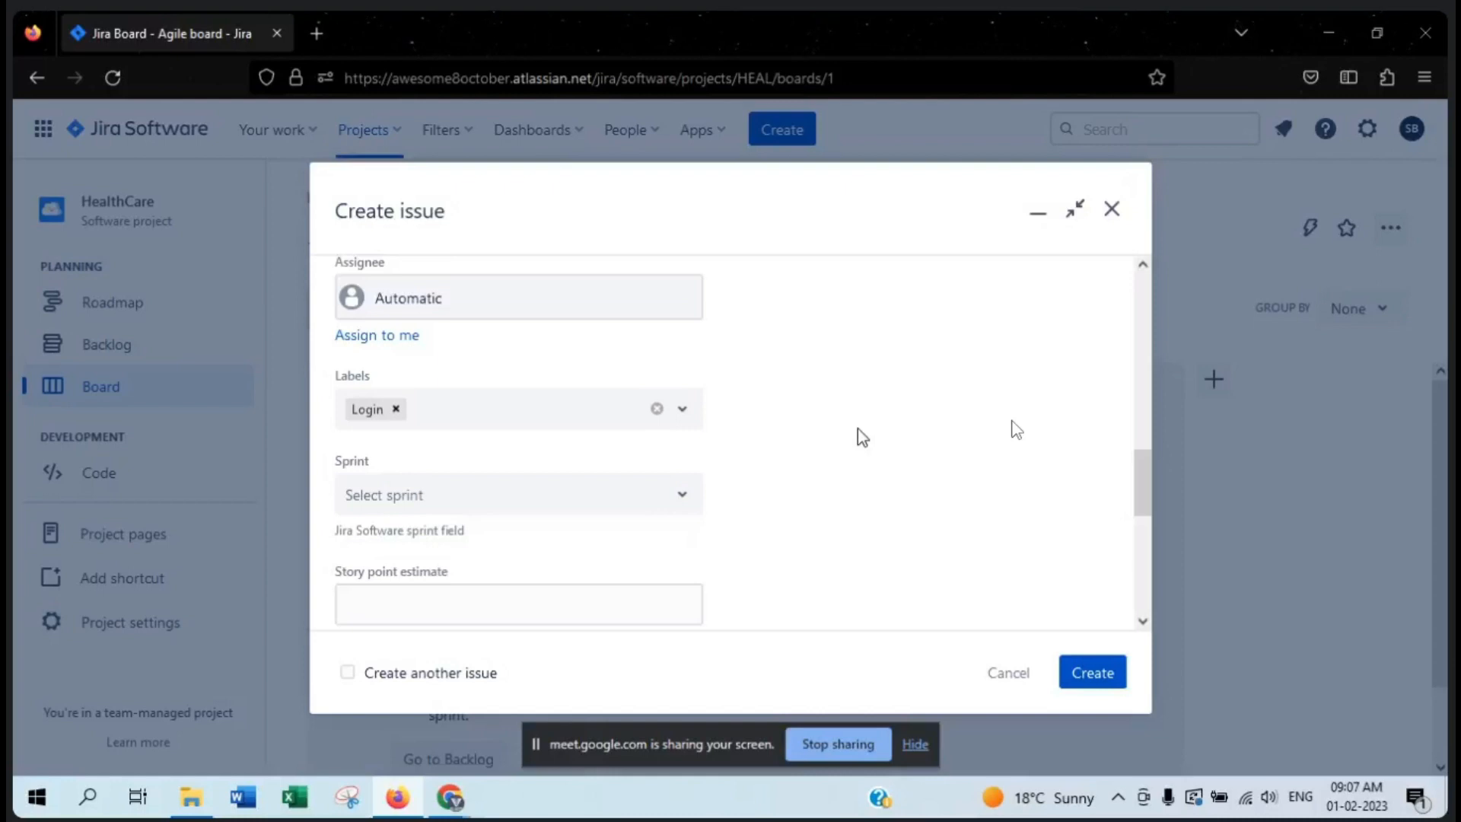
- Add a second new label named hsgs alongside the Login label
{"action": "left_click", "coordinate": [466, 409]}
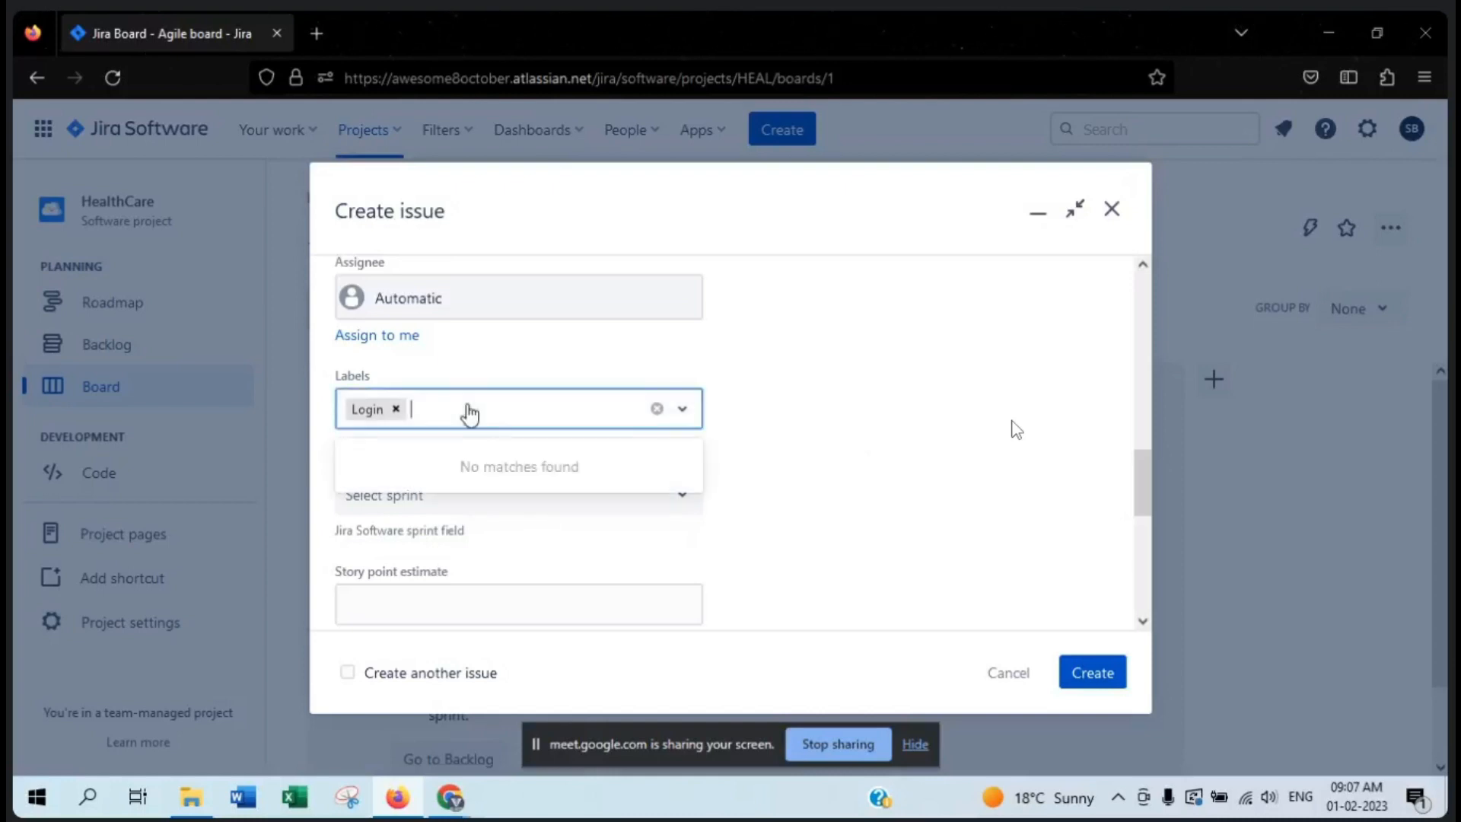
{"action": "left_click", "coordinate": [976, 443]}
{"action": "left_click", "coordinate": [455, 411]}
{"action": "left_click", "coordinate": [795, 409]}
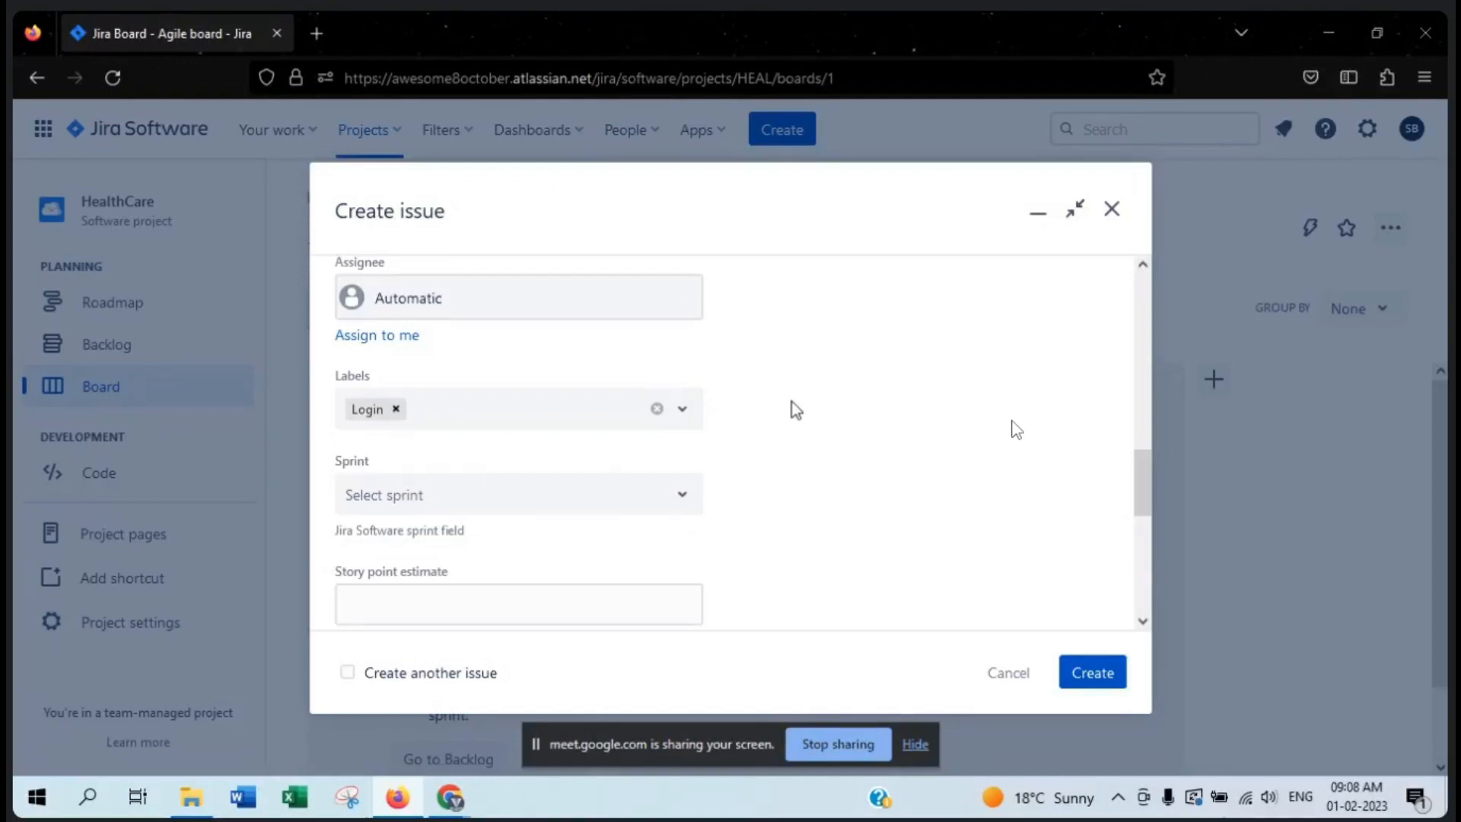
{"action": "left_click", "coordinate": [511, 420]}
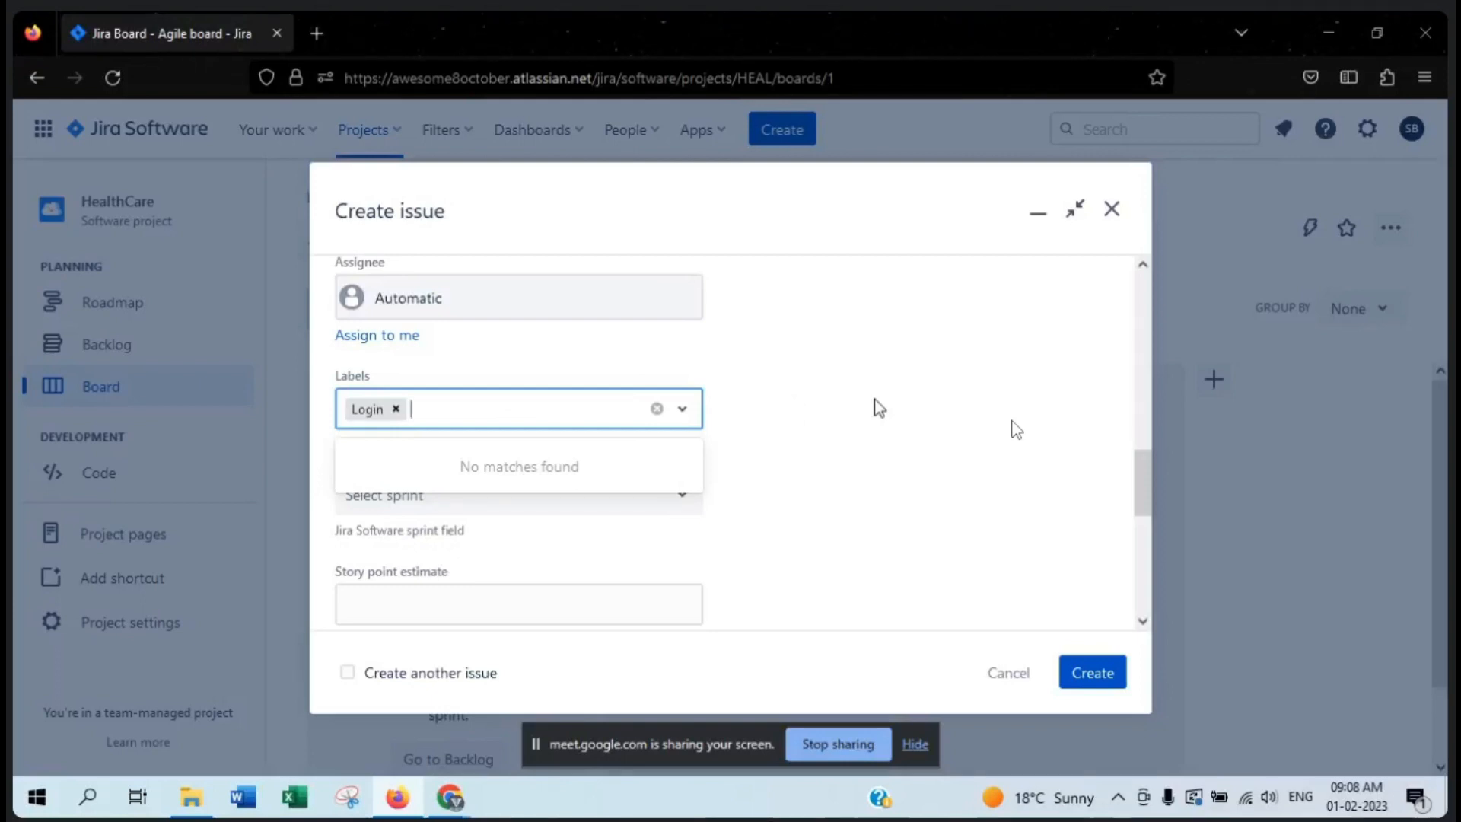
{"action": "type", "text": "hsgs"}
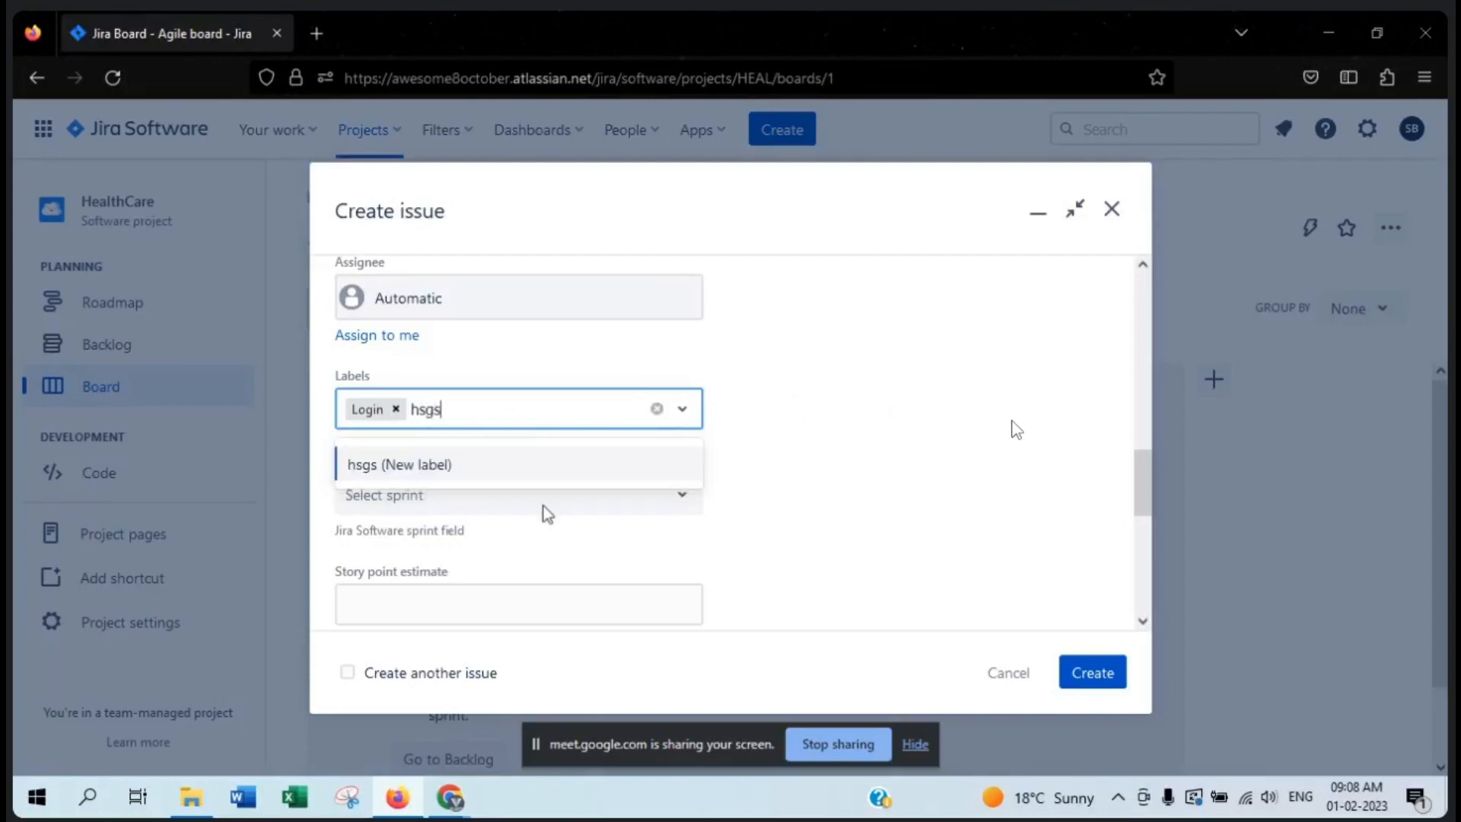
{"action": "left_click", "coordinate": [486, 461]}
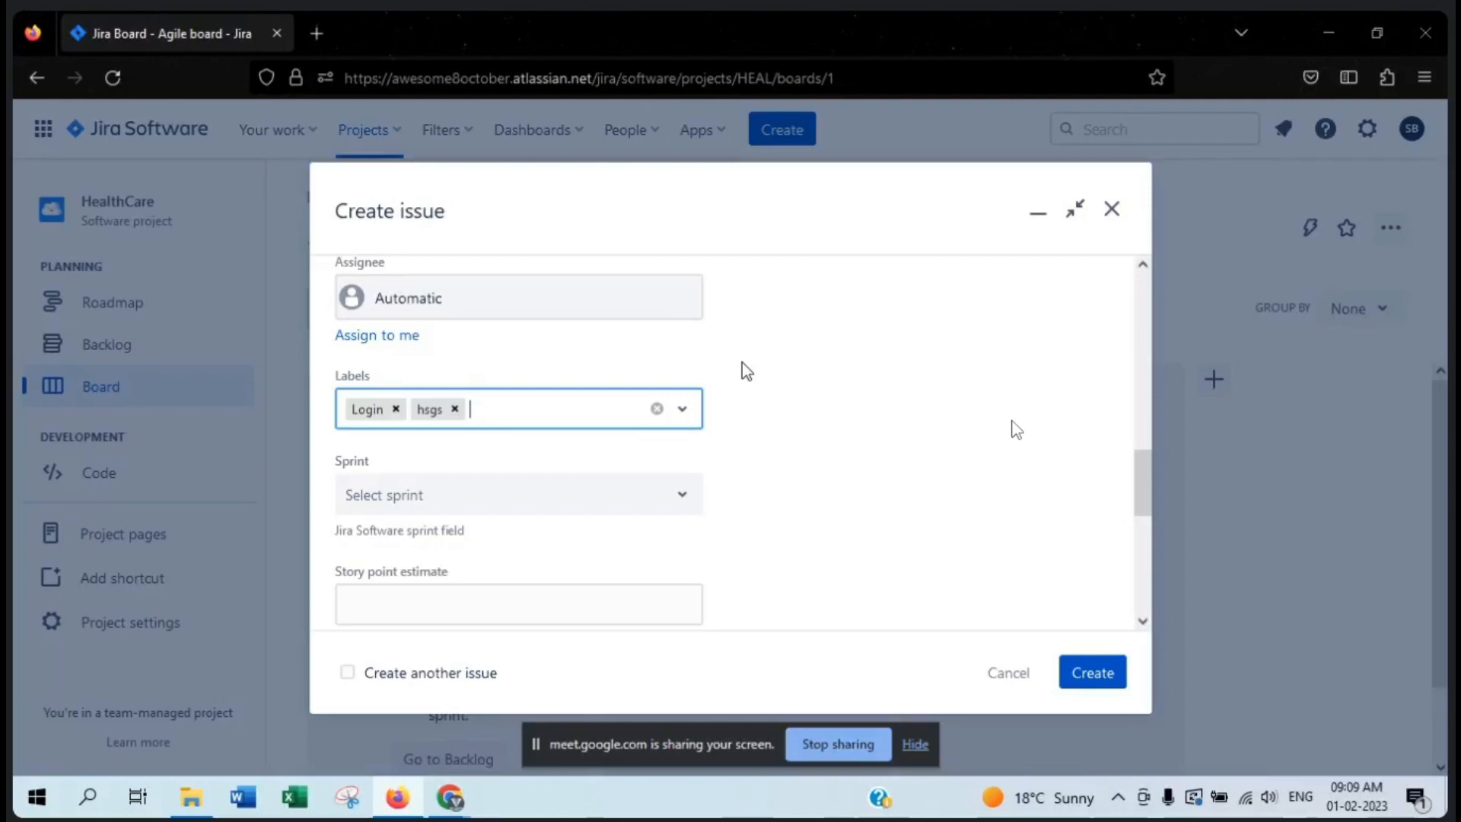
- Add another new label named TestServer1 to the bug
{"action": "type", "text": "Test"}
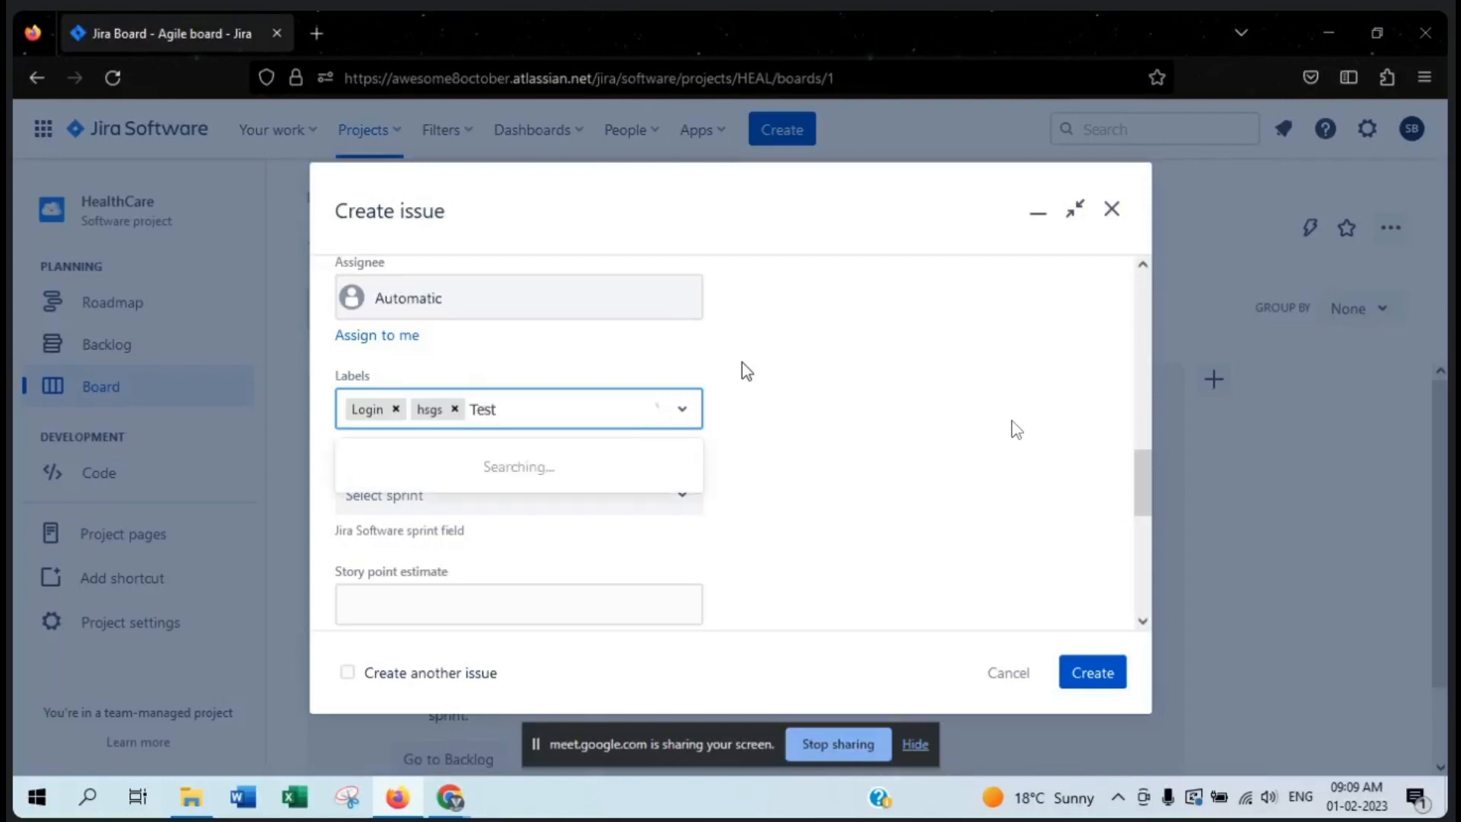
{"action": "type", "text": "Server1"}
{"action": "left_click", "coordinate": [565, 465]}
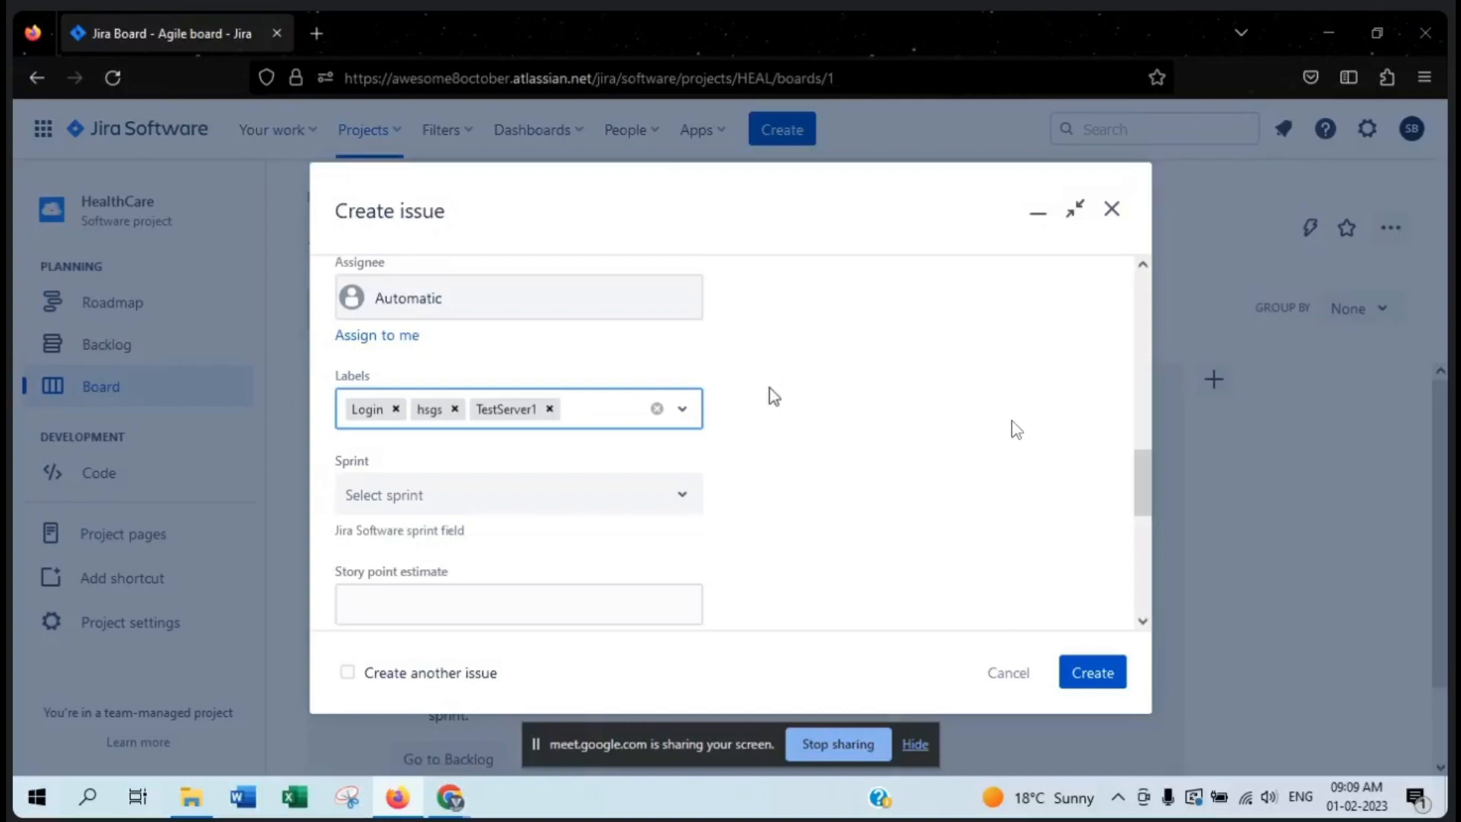
- Add a fourth new label named TestServer12 to the bug
{"action": "type", "text": "T"}
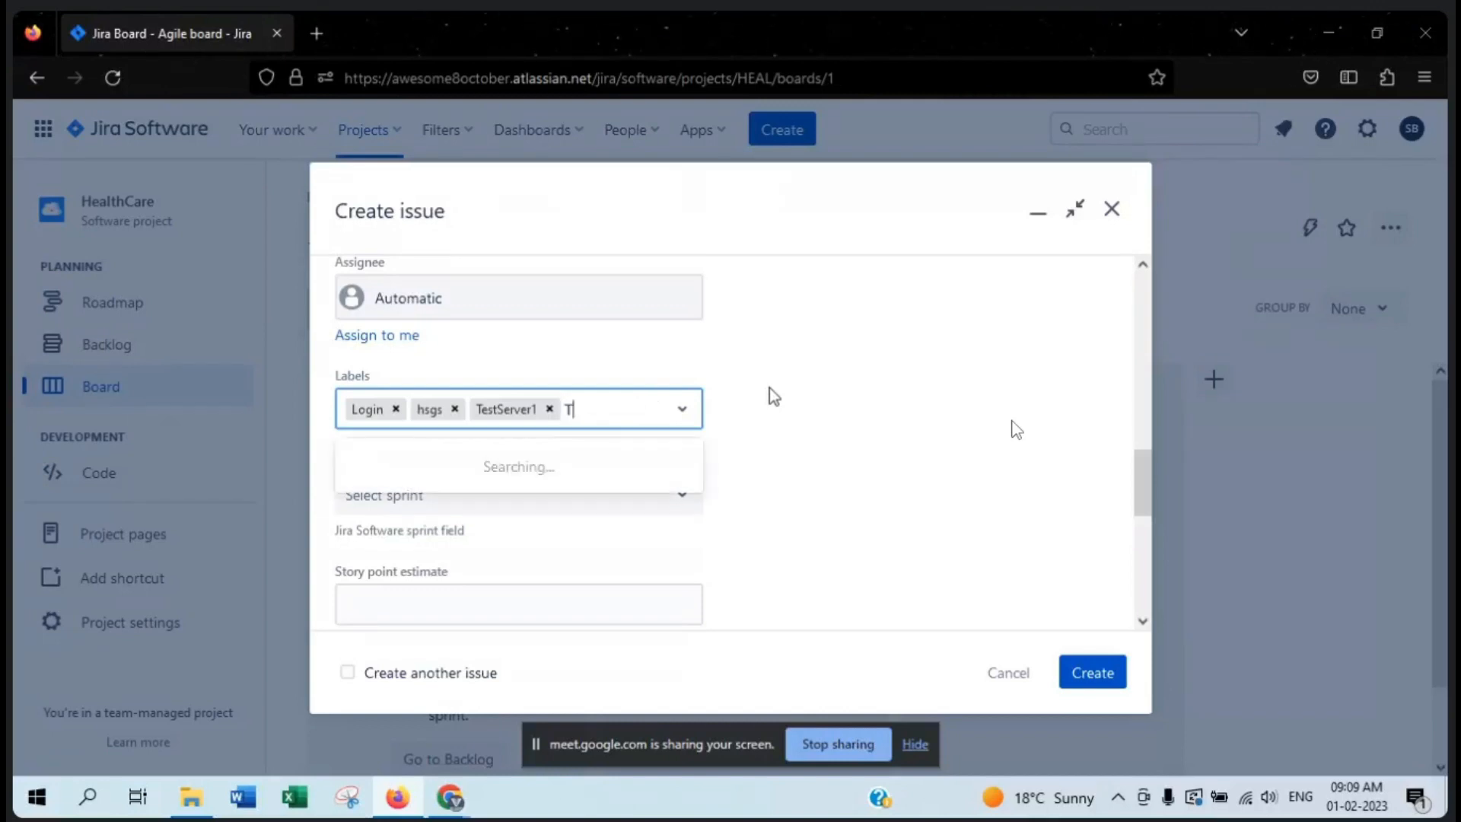
{"action": "type", "text": "estServer12"}
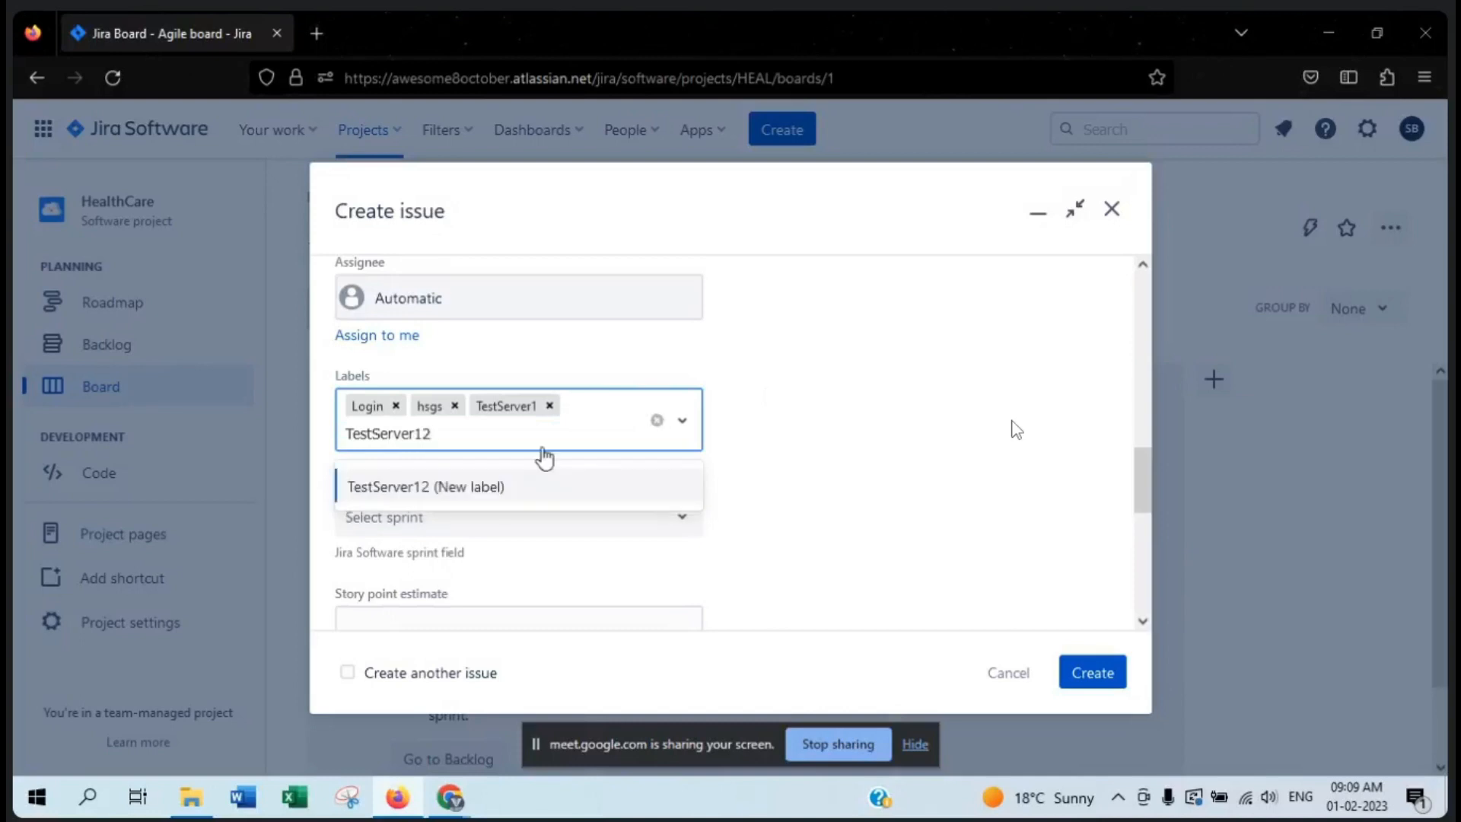
{"action": "left_click", "coordinate": [461, 479]}
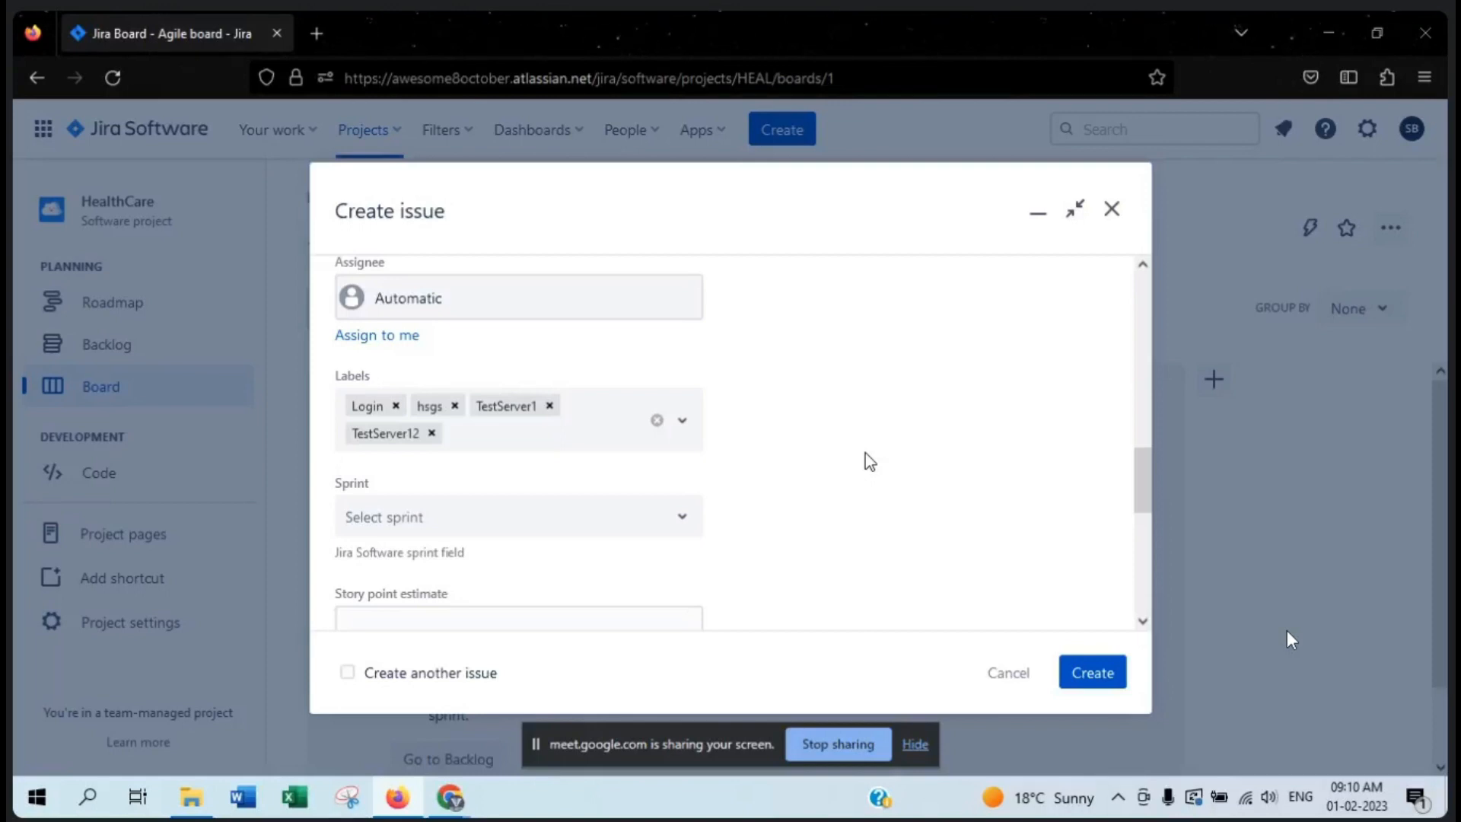
- Try adding login and Login as further labels, discard both entries, and remove the TestServer12 label
{"action": "left_click", "coordinate": [519, 445]}
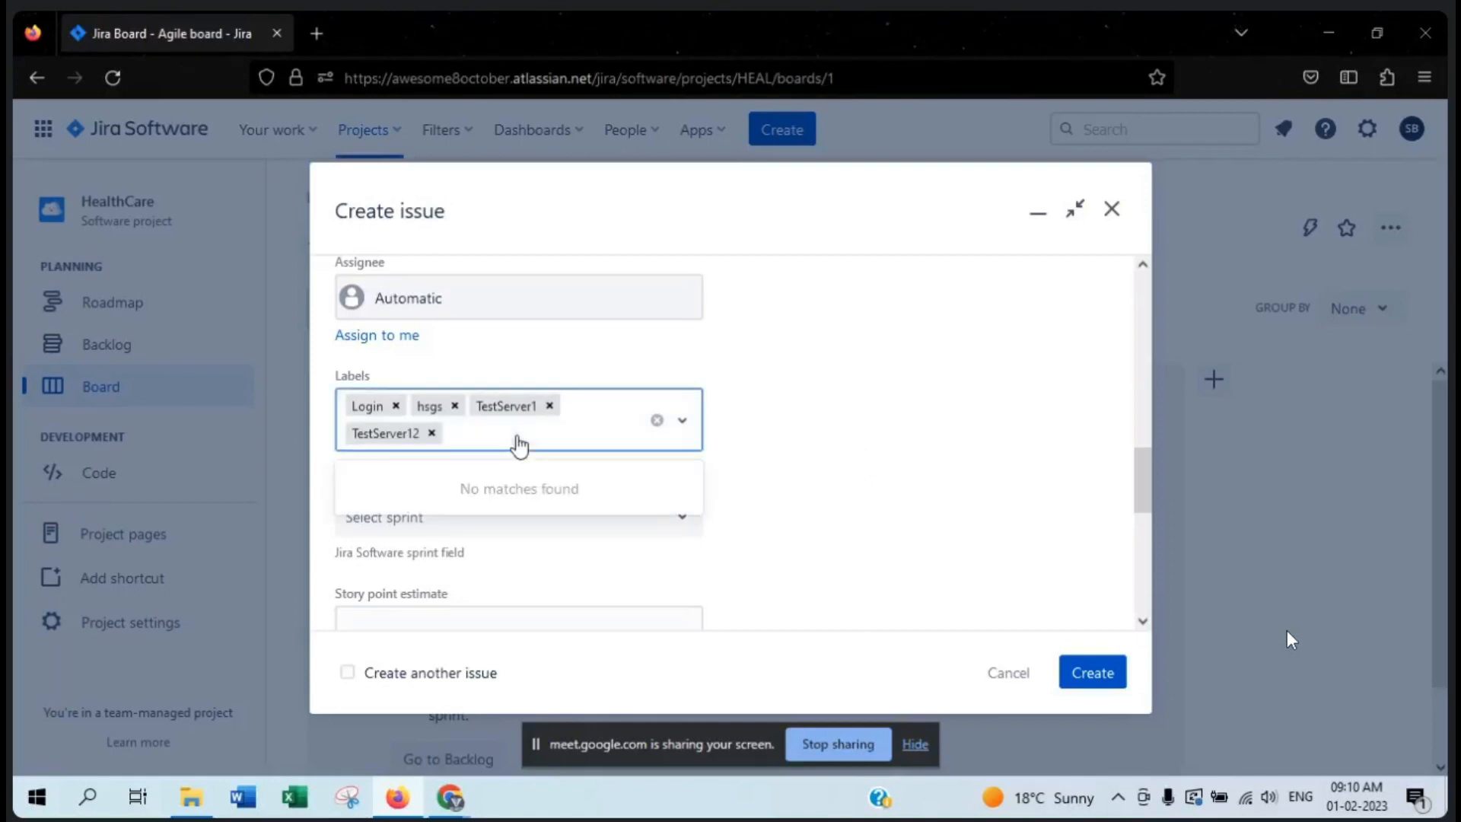
{"action": "type", "text": "login"}
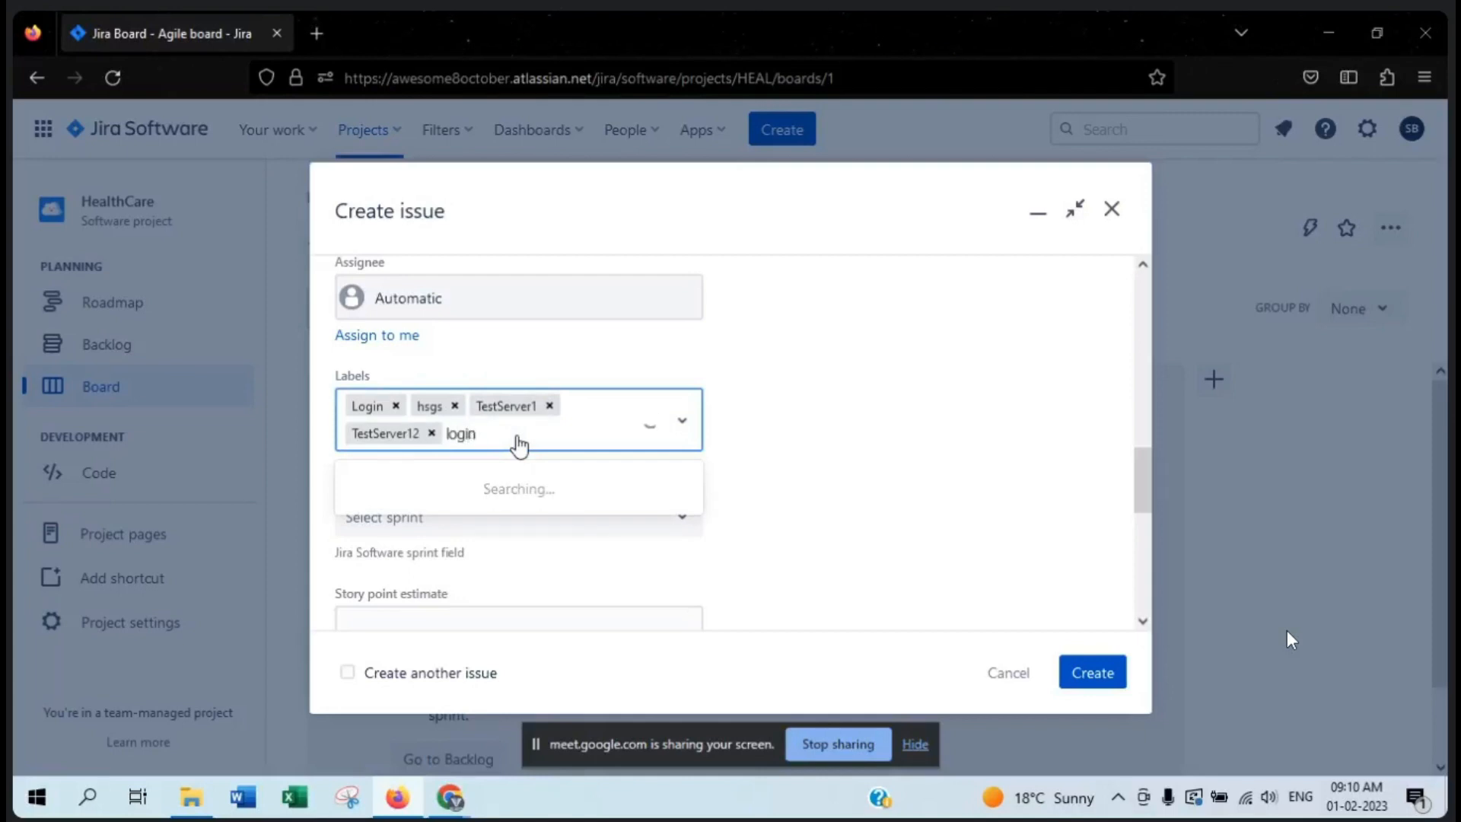
{"action": "key", "text": "Escape"}
{"action": "type", "text": "Login"}
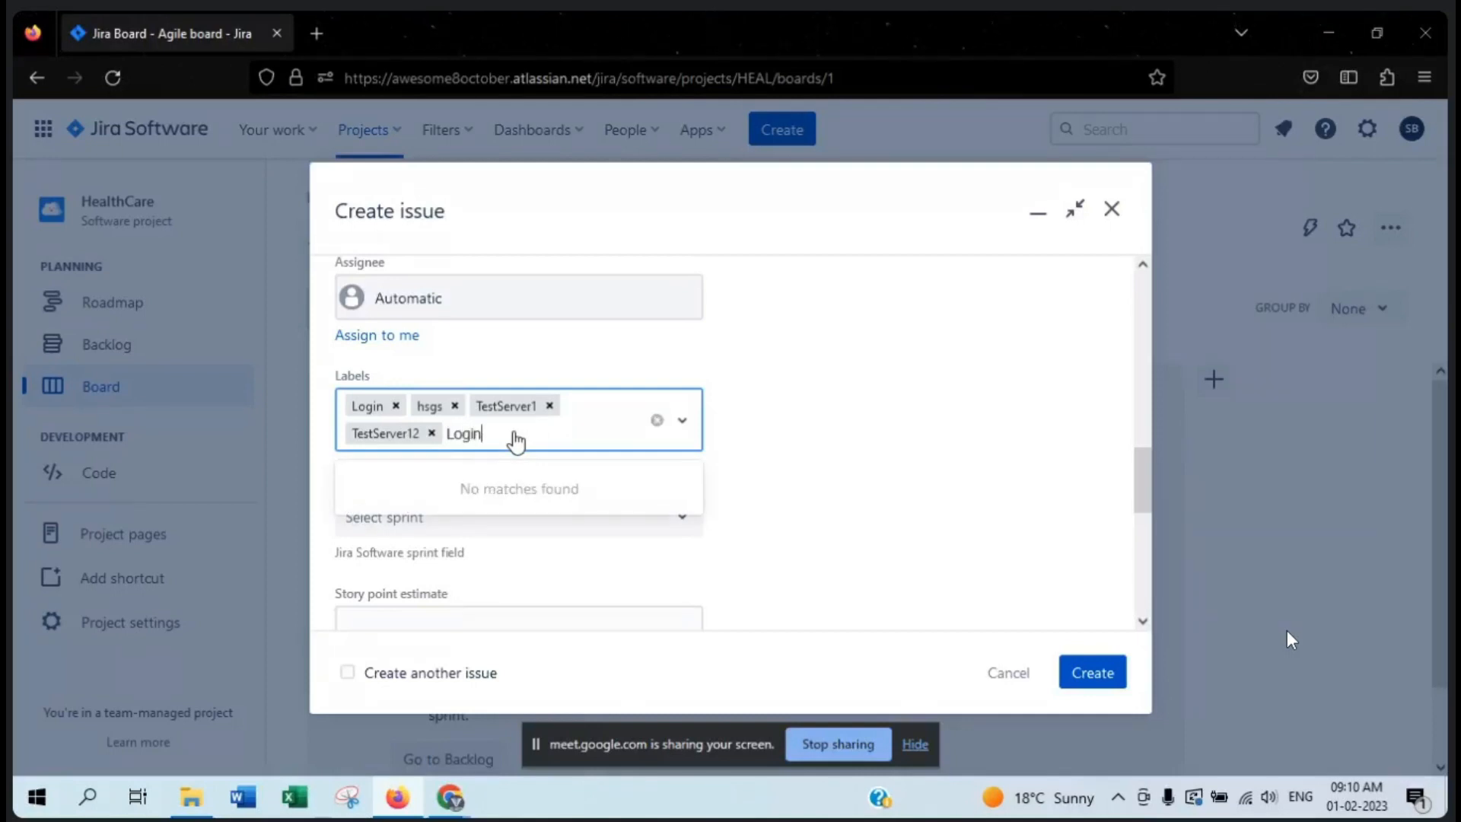
{"action": "key", "text": "Escape"}
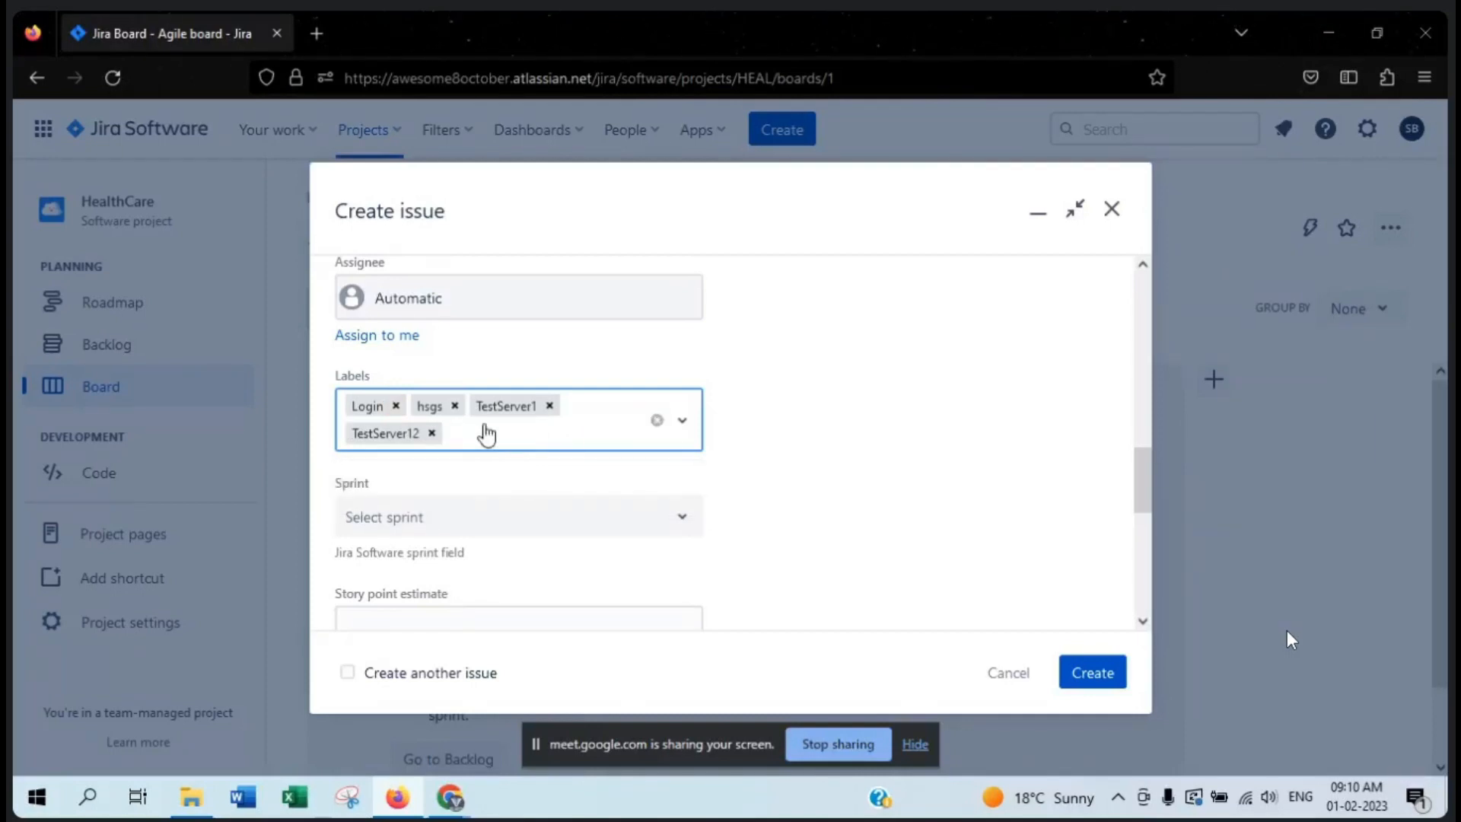
{"action": "left_click", "coordinate": [431, 433]}
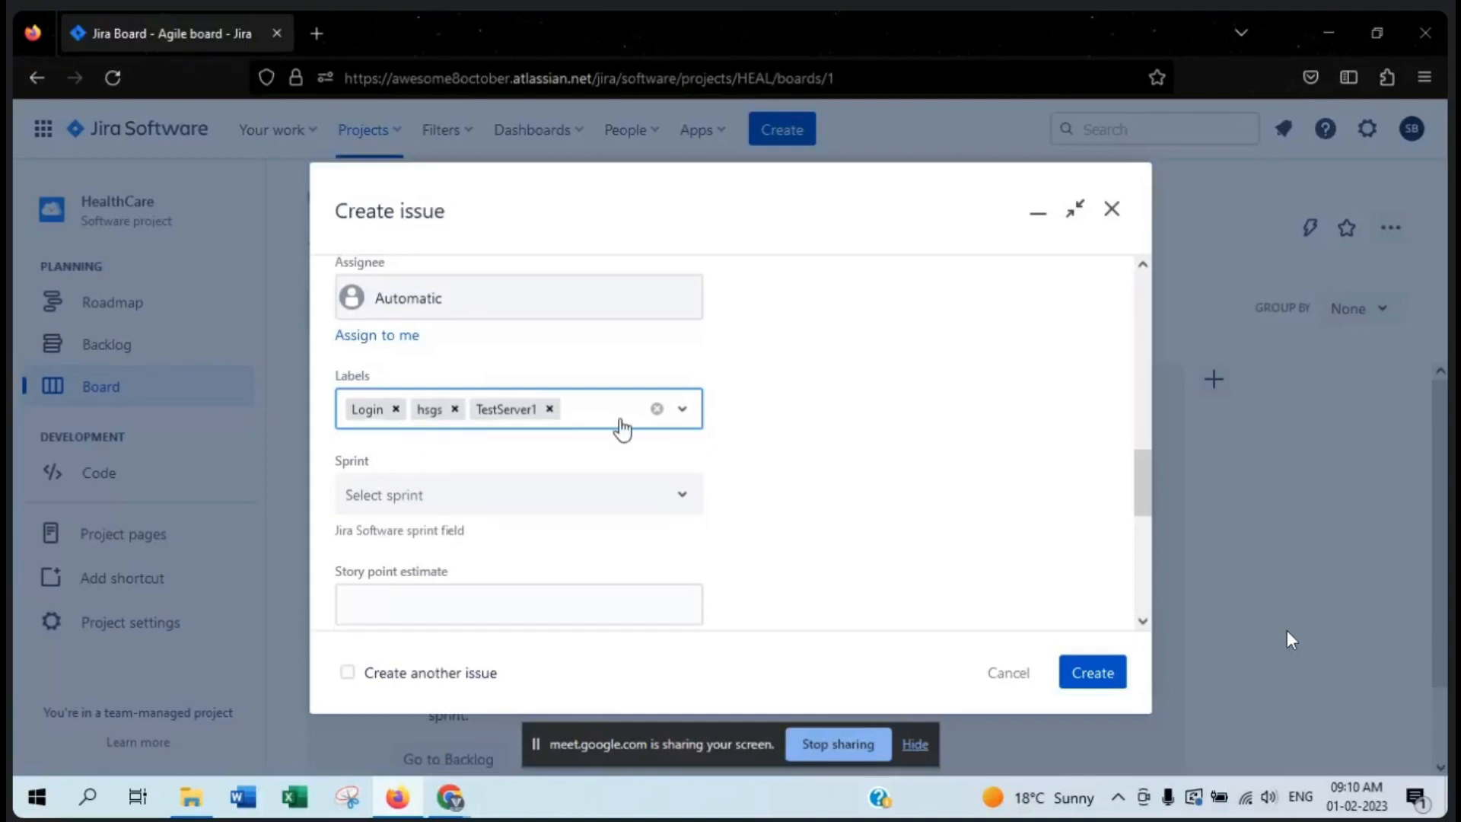
- Add a new label named SingUp and remove it from the bug's labels
{"action": "type", "text": "SingUp"}
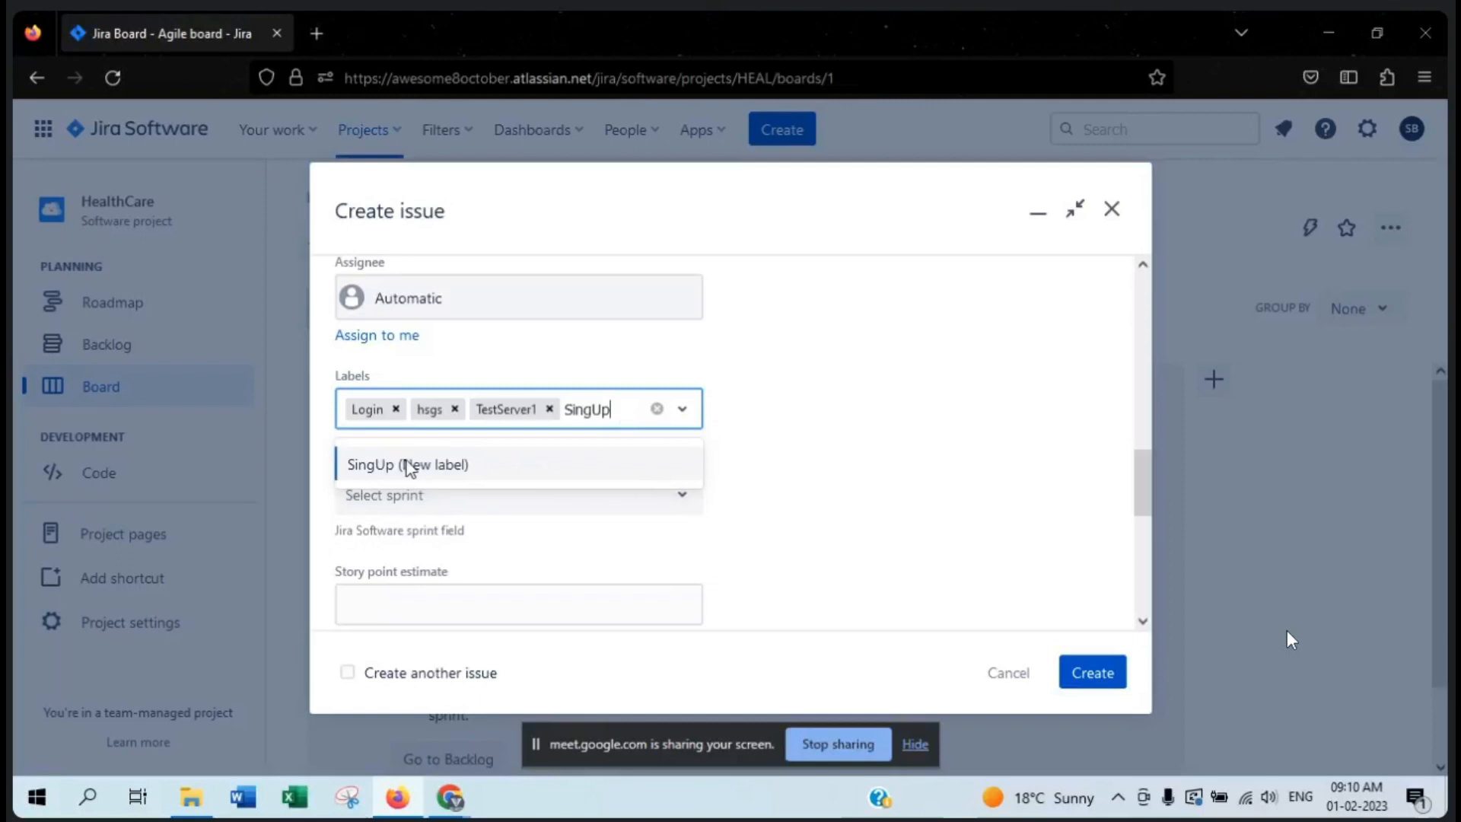
{"action": "left_click", "coordinate": [495, 474]}
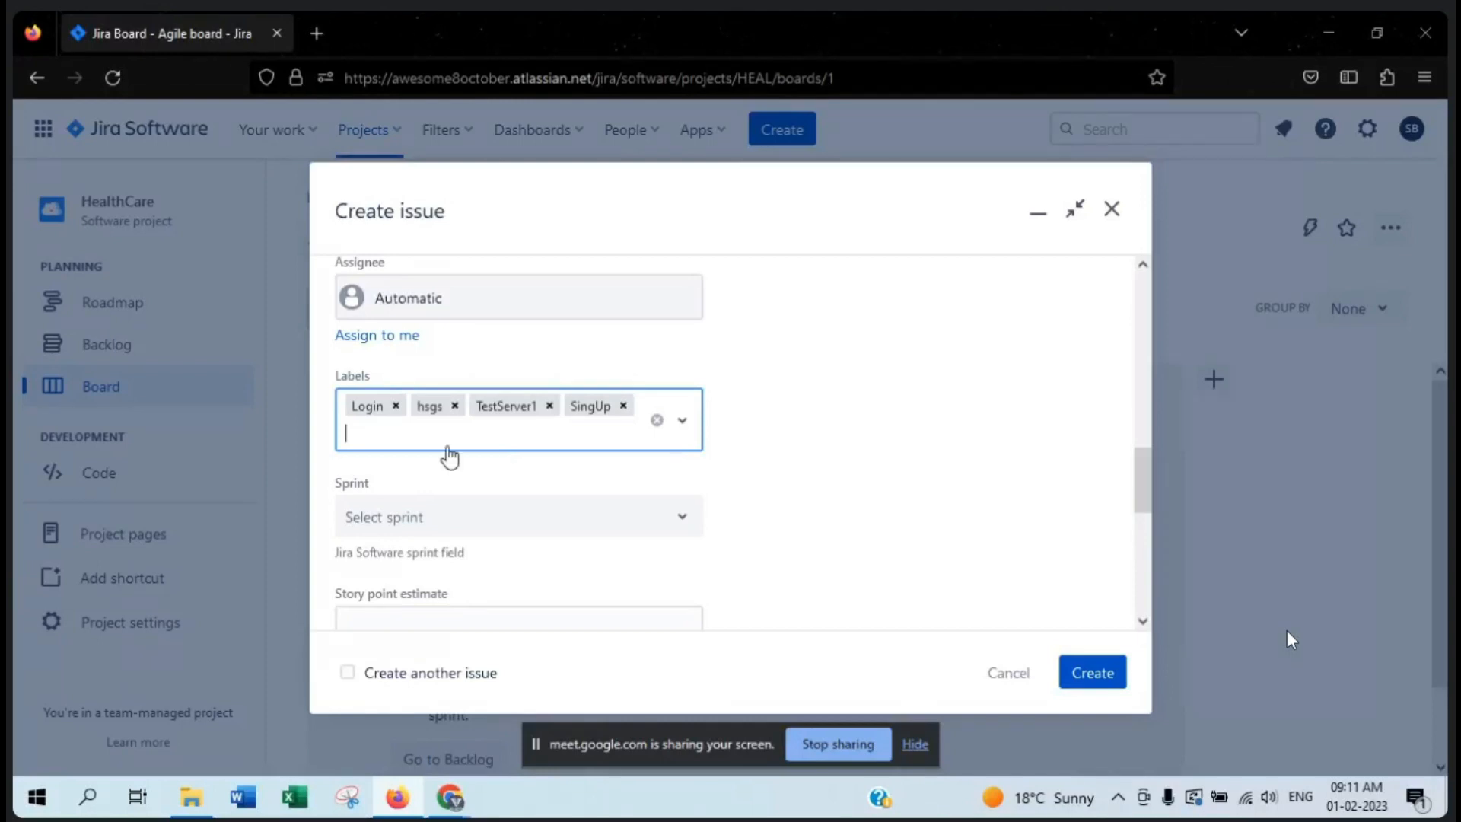
{"action": "key", "text": "BackSpace"}
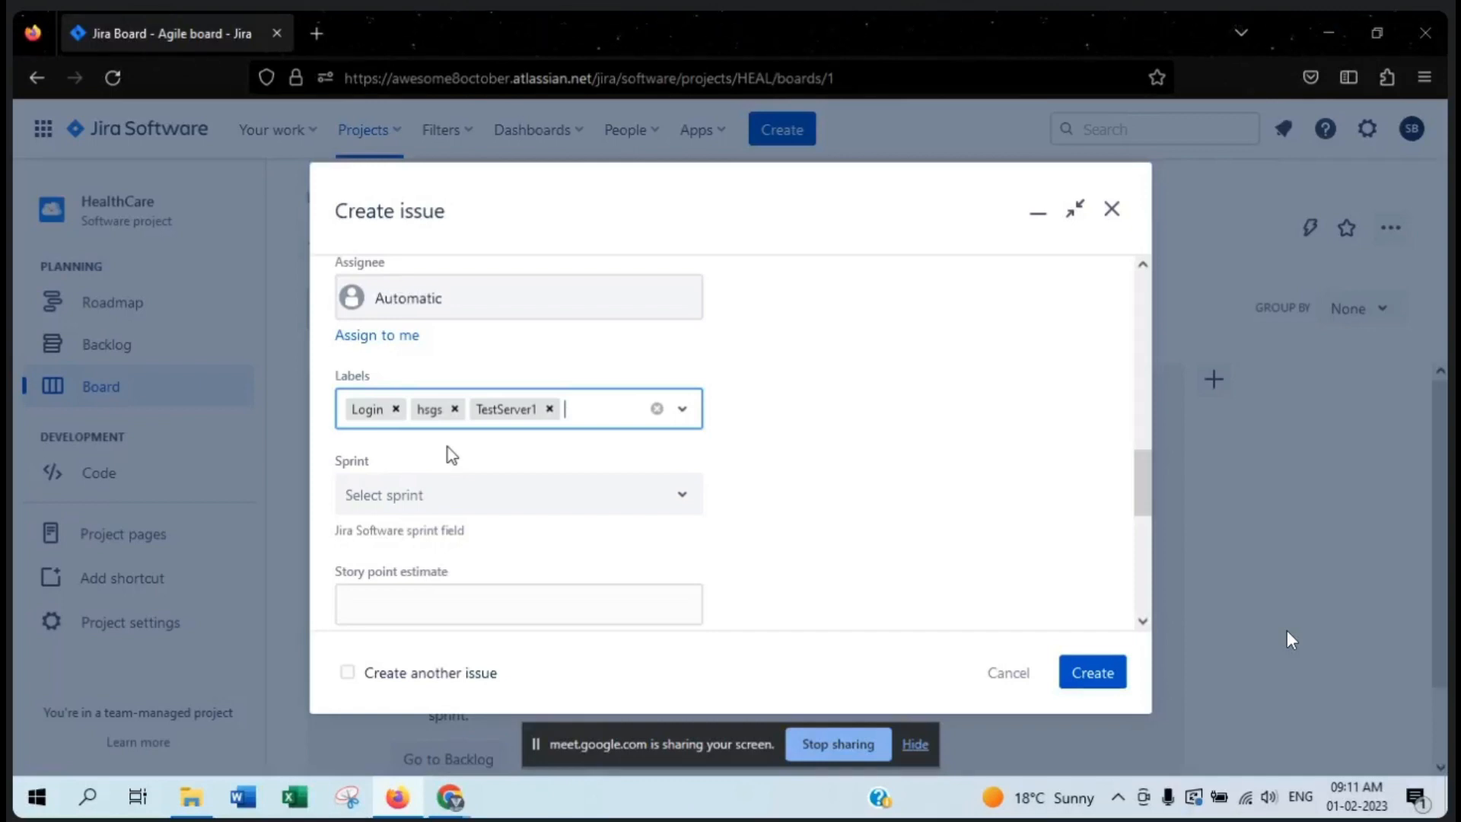
{"action": "left_click_drag", "start_coordinate": [761, 437], "coordinate": [309, 355]}
{"action": "left_click", "coordinate": [399, 355]}
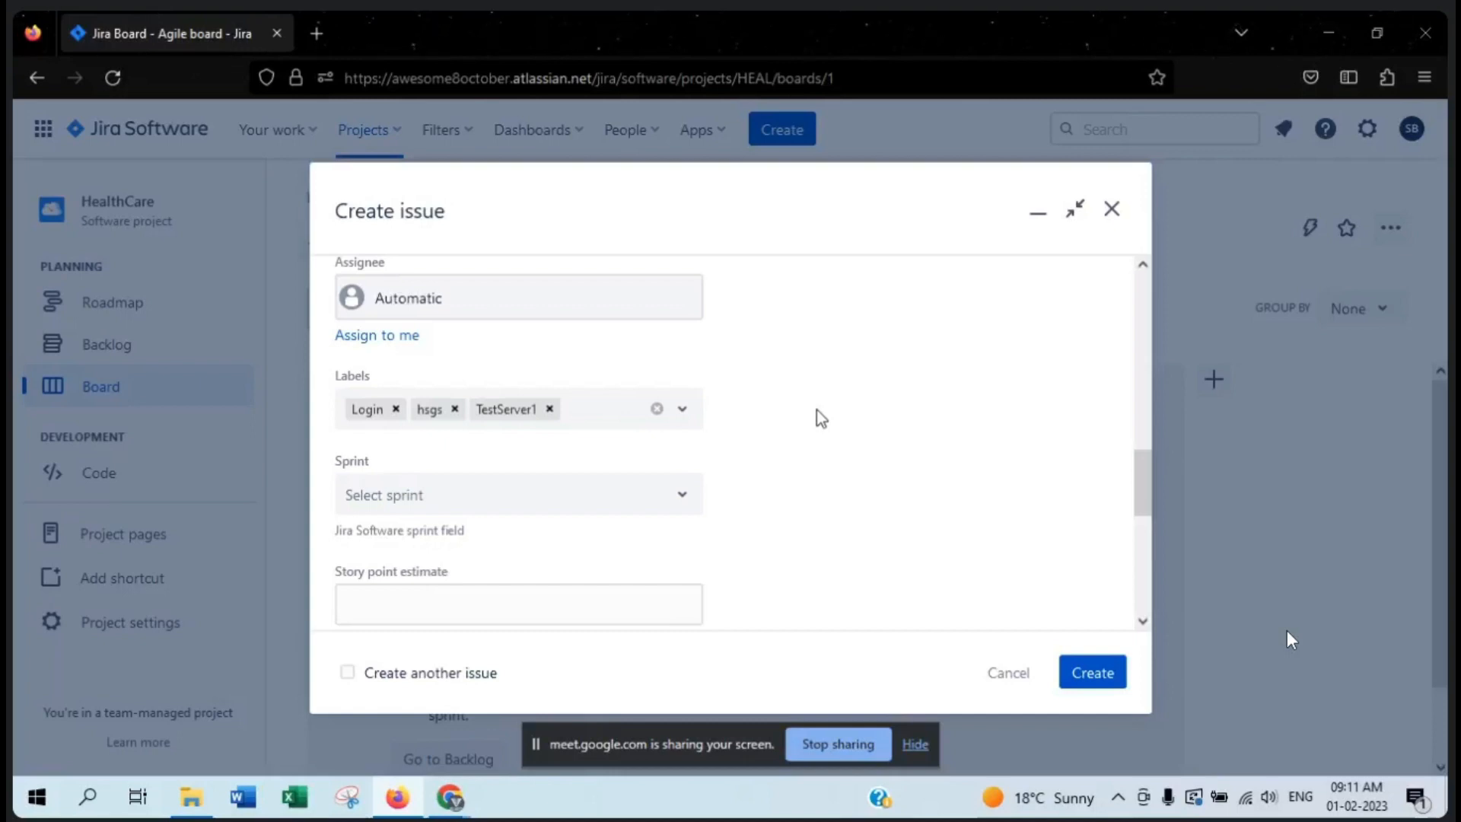
- Set the bug's sprint to HEAL Sprint 1, clear it, and review the available sprints without choosing one
{"action": "scroll", "coordinate": [817, 410], "scroll_direction": "down", "scroll_amount": 2}
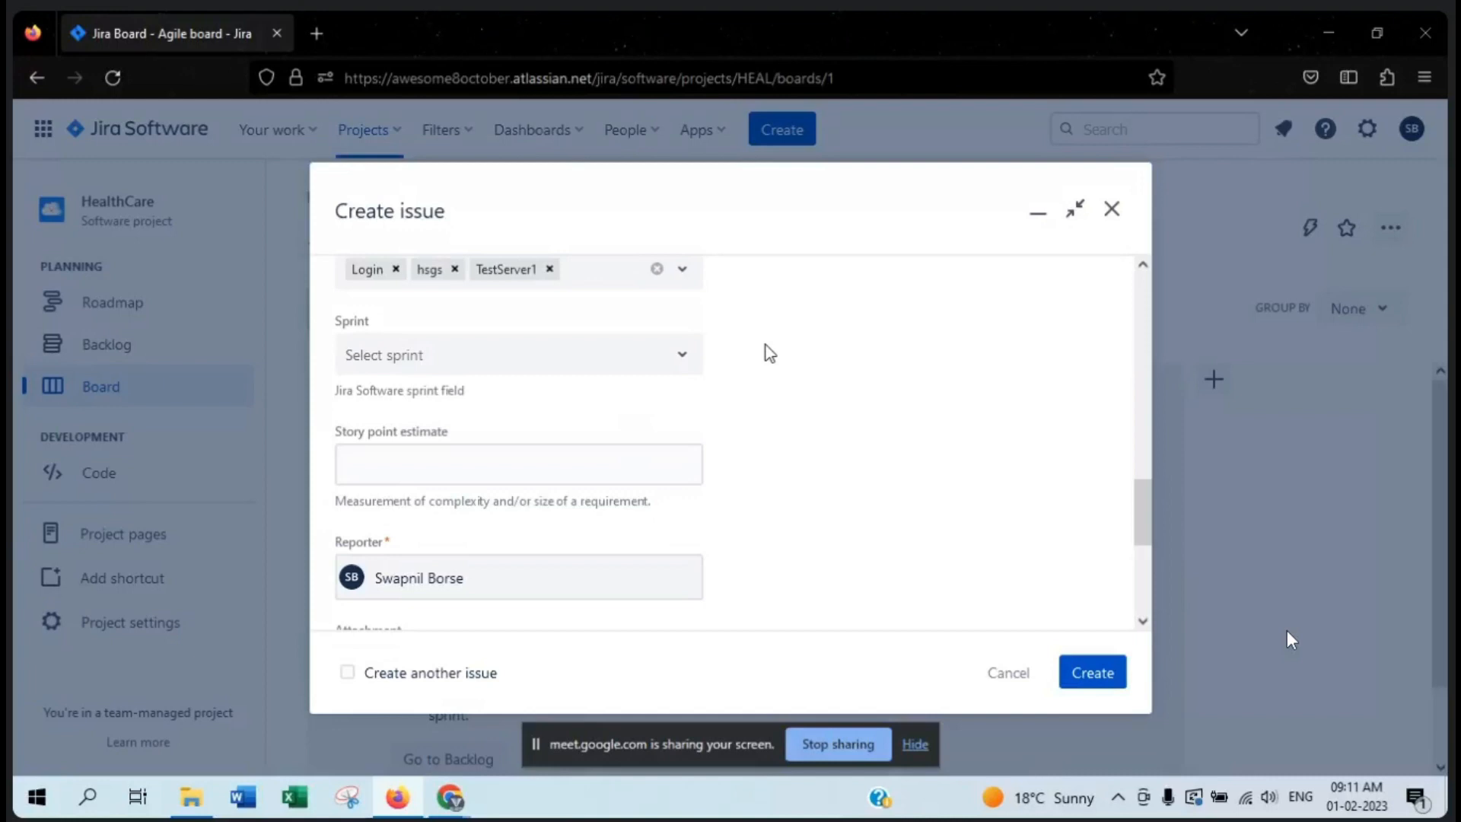
{"action": "left_click", "coordinate": [652, 354]}
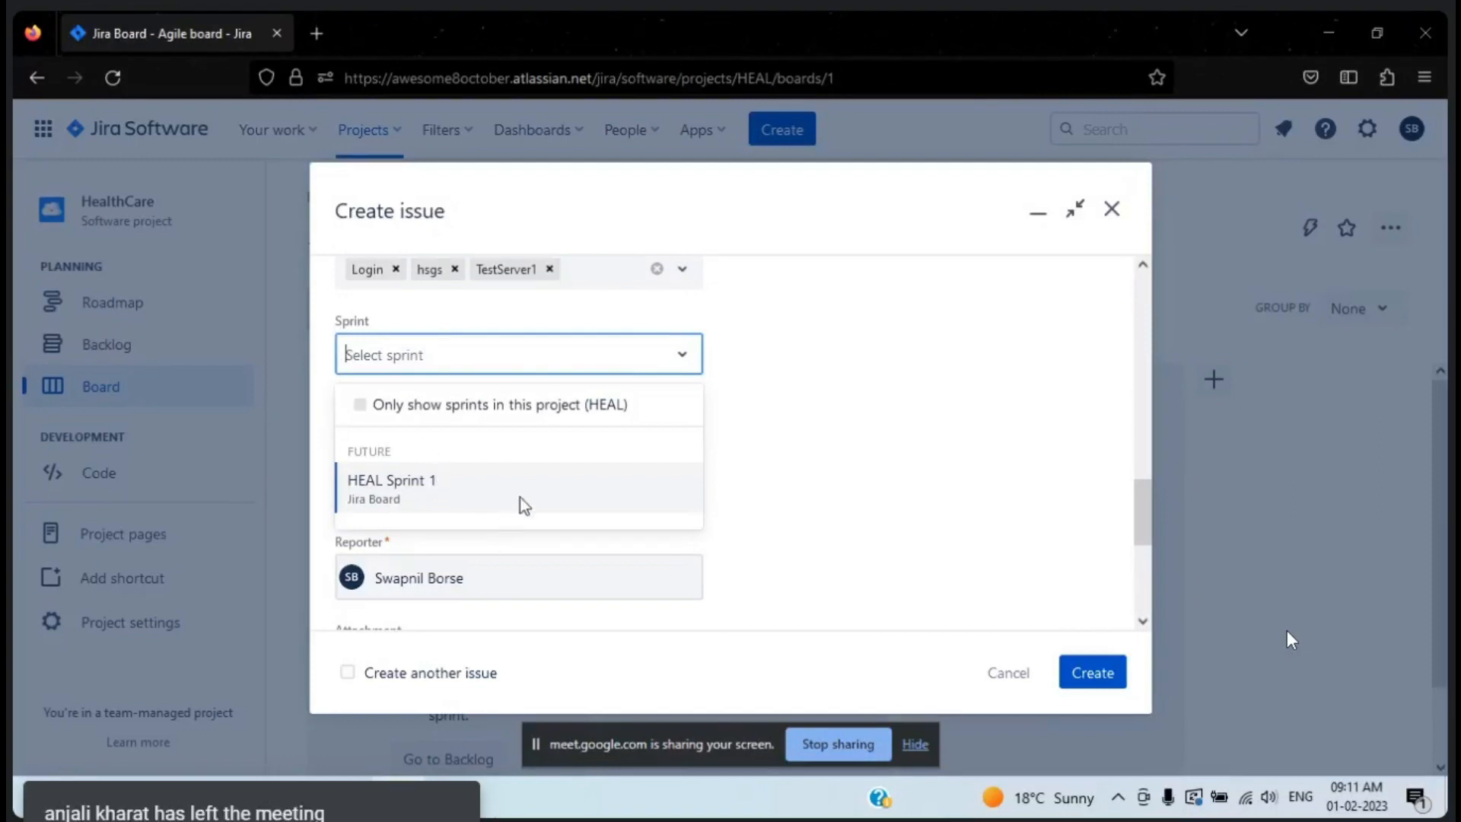
{"action": "left_click", "coordinate": [531, 479]}
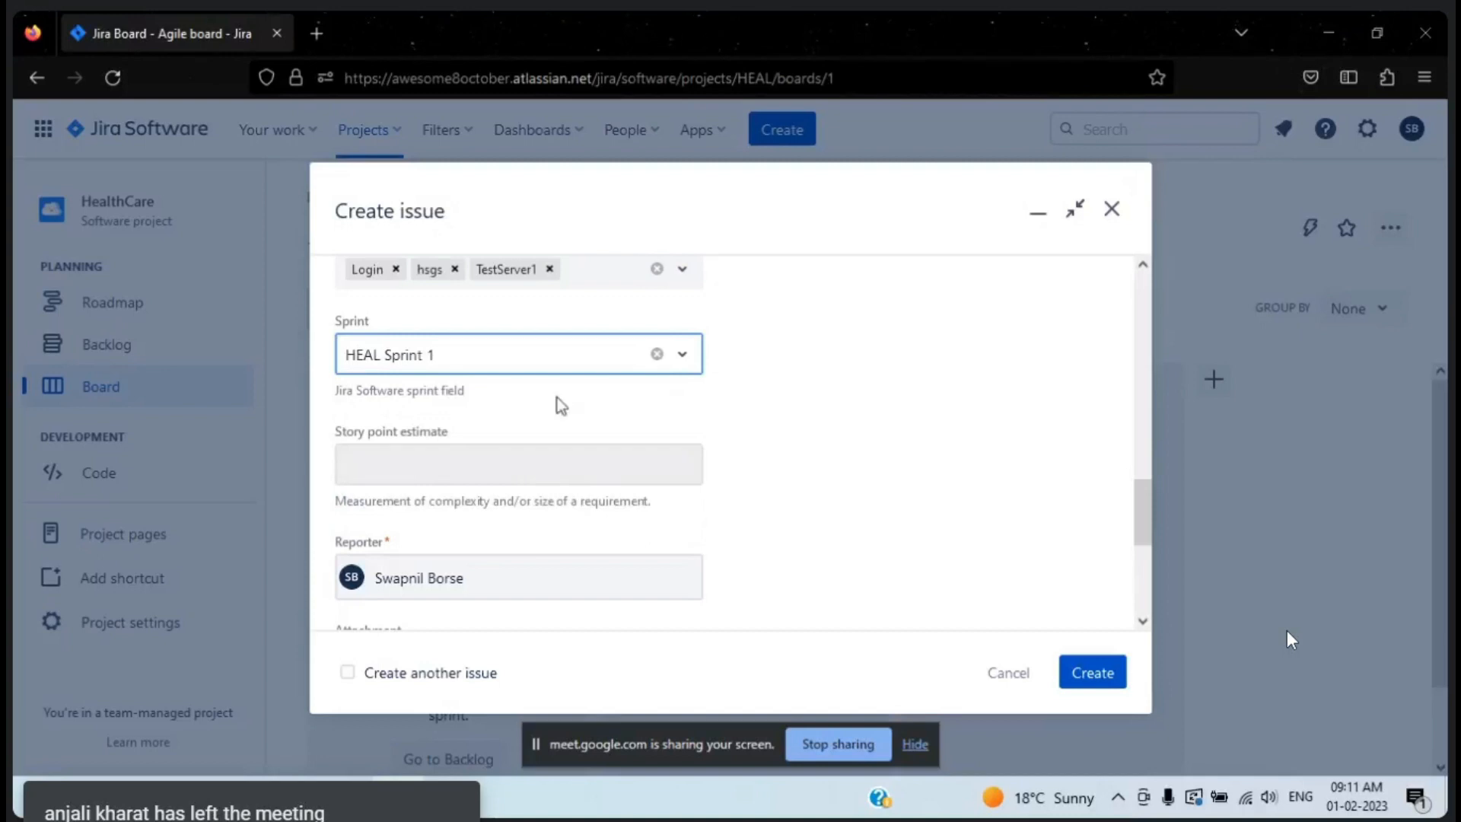
{"action": "left_click", "coordinate": [656, 355]}
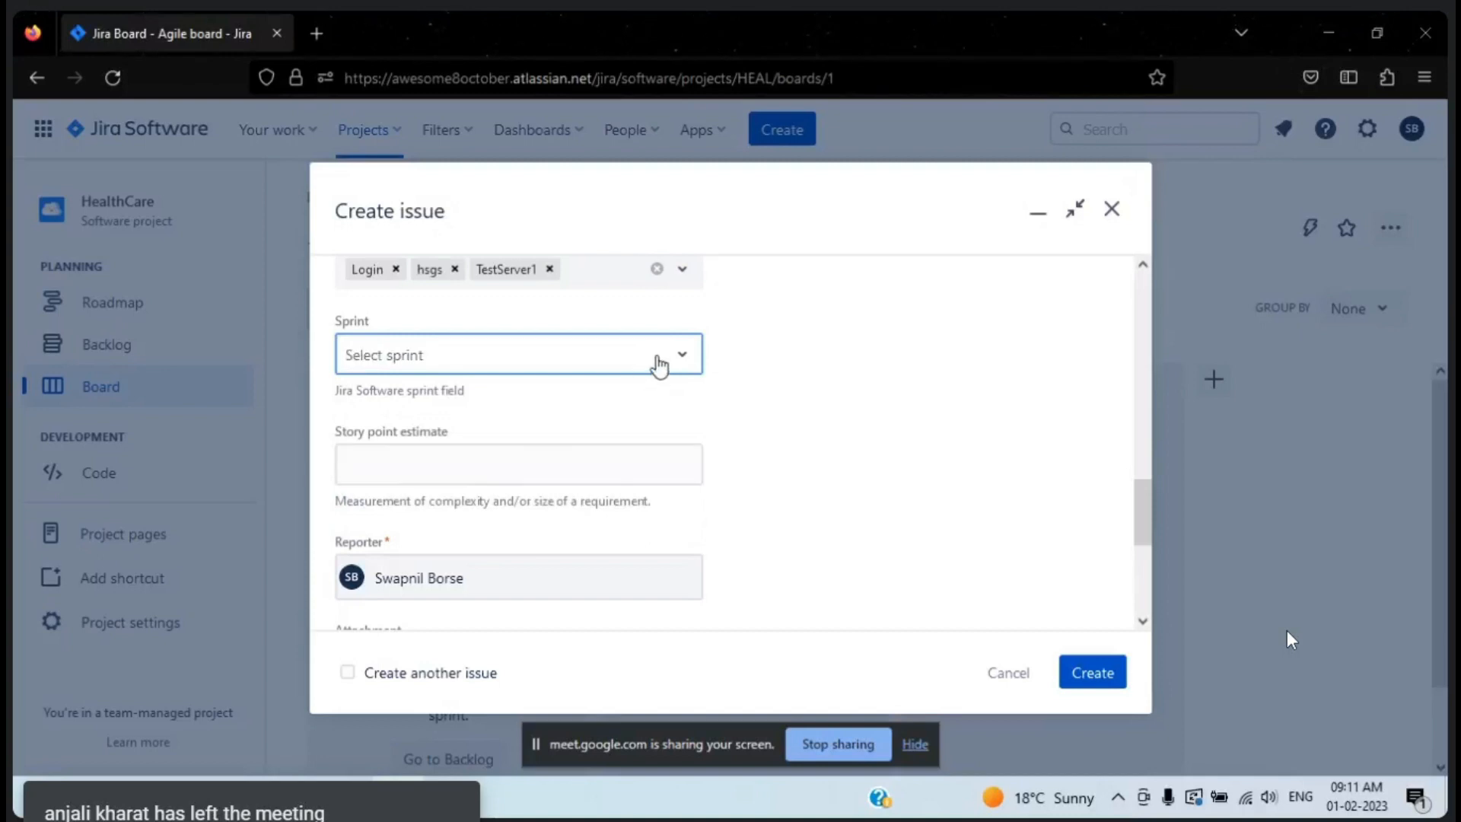
{"action": "left_click", "coordinate": [531, 350]}
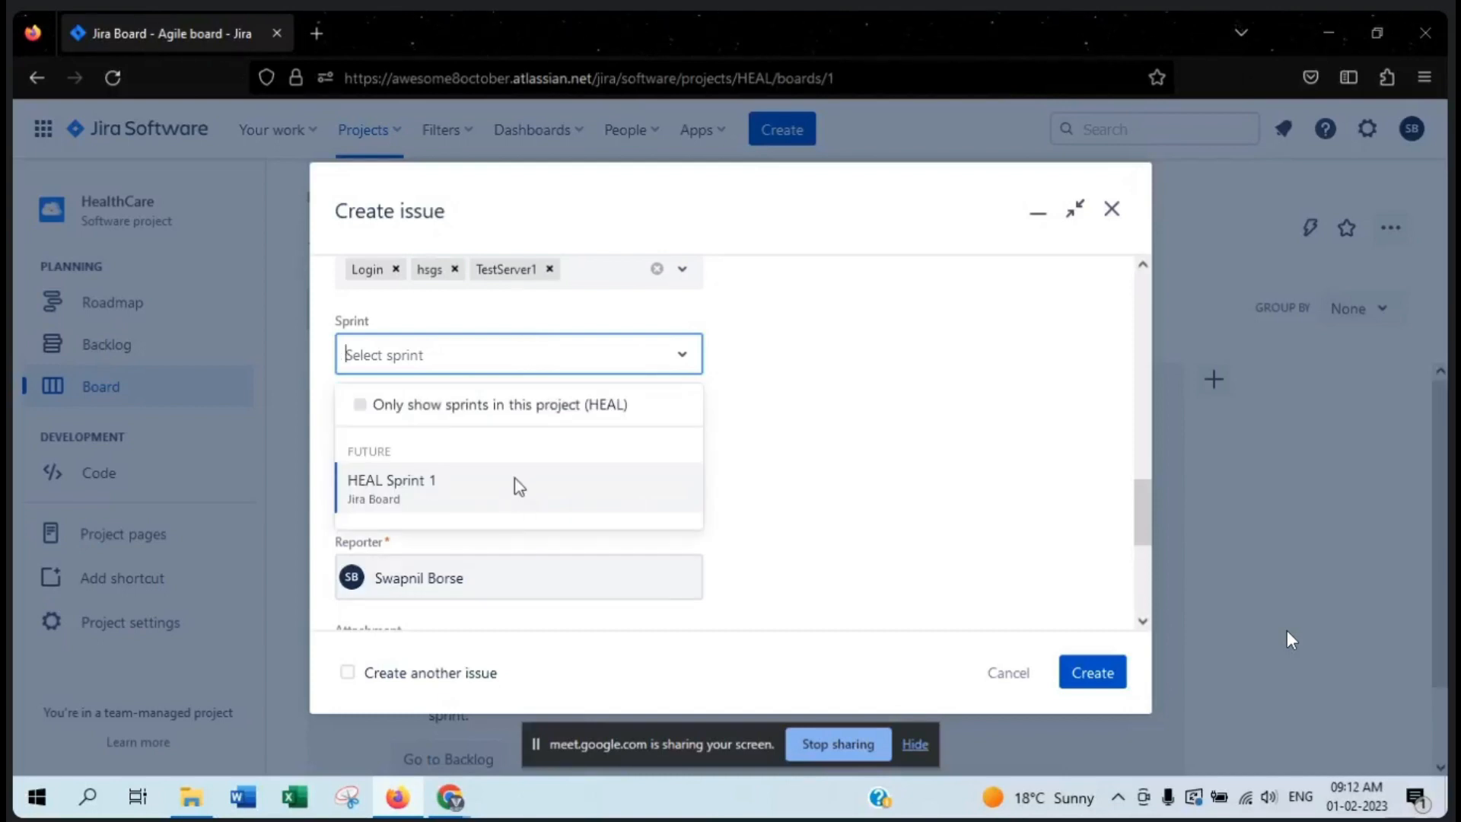
{"action": "left_click", "coordinate": [822, 392]}
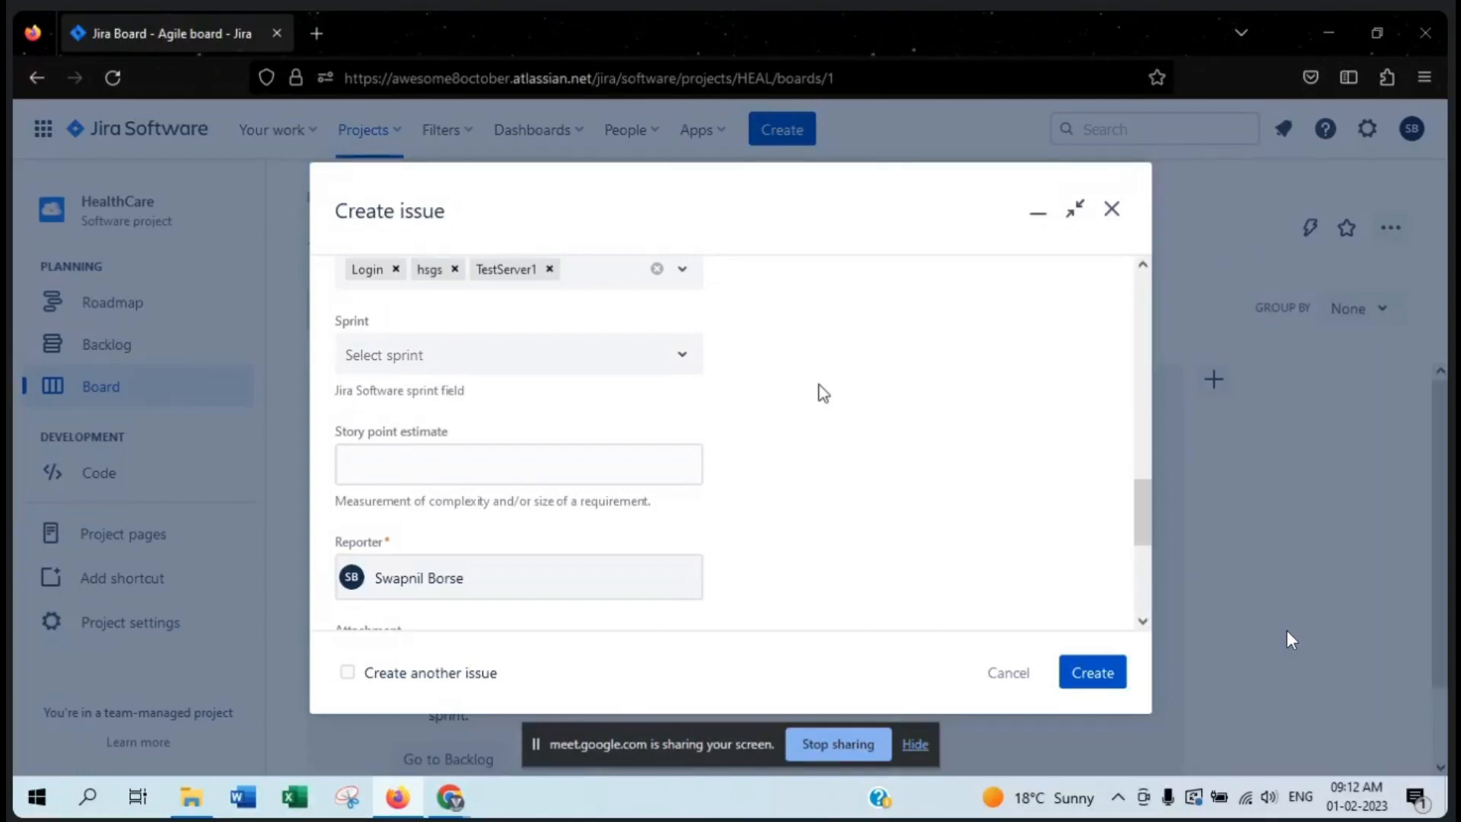
- Examine the Story point estimate and Reporter fields of the bug
{"action": "scroll", "coordinate": [785, 459], "scroll_direction": "down", "scroll_amount": 1}
{"action": "left_click", "coordinate": [662, 404]}
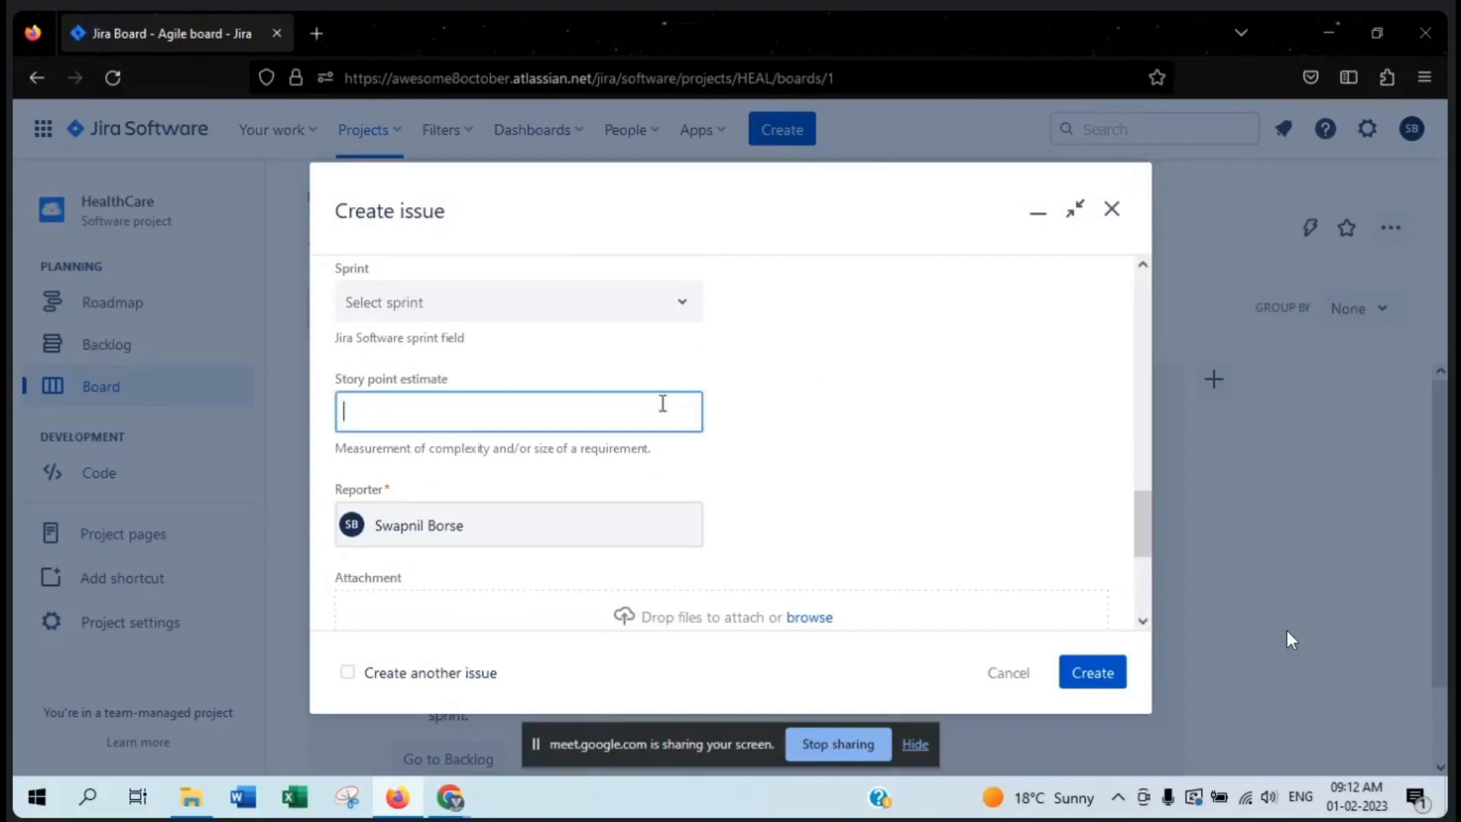
{"action": "left_click", "coordinate": [778, 420]}
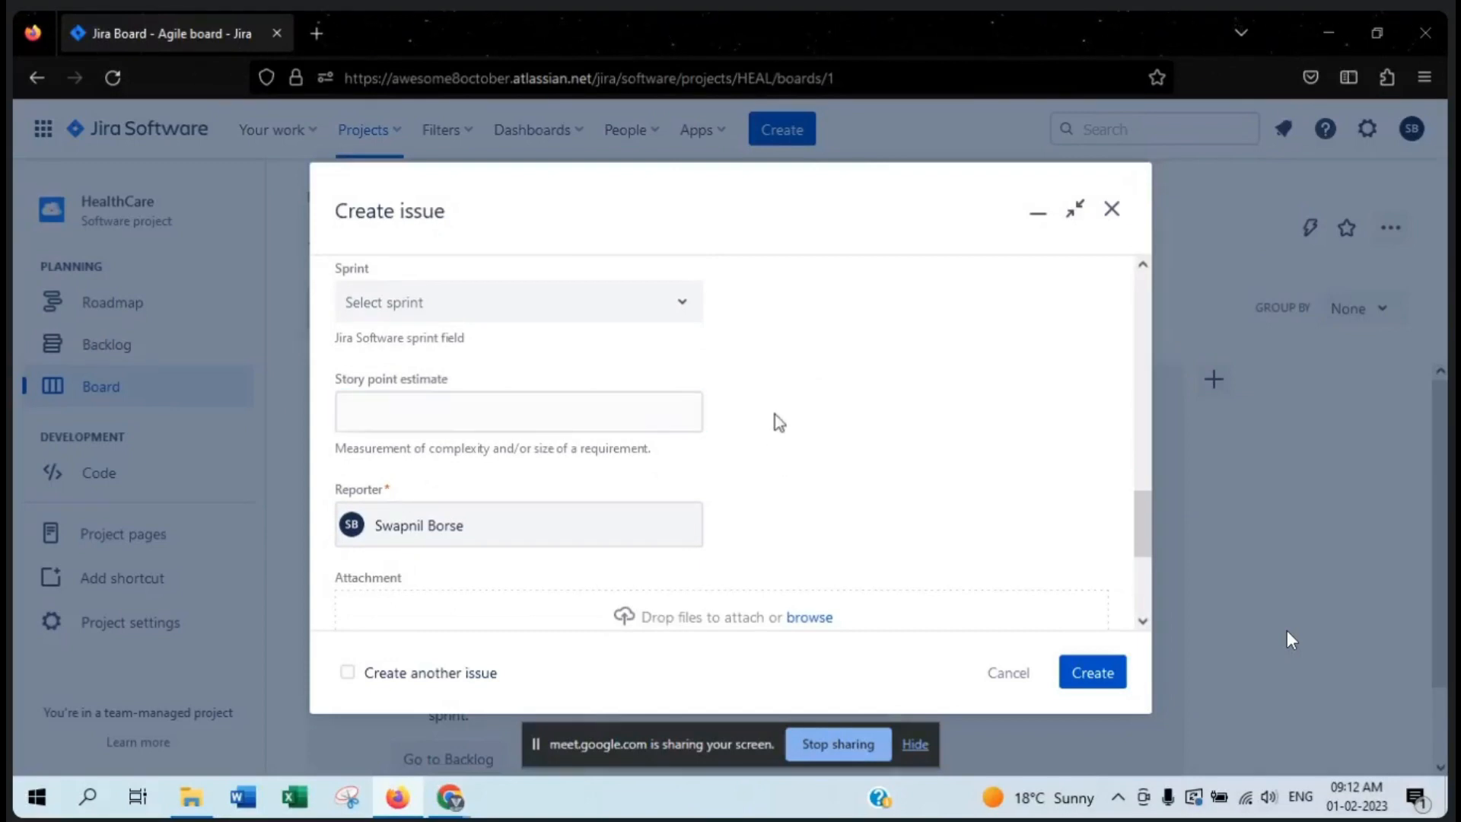
{"action": "scroll", "coordinate": [805, 425], "scroll_direction": "down", "scroll_amount": 2}
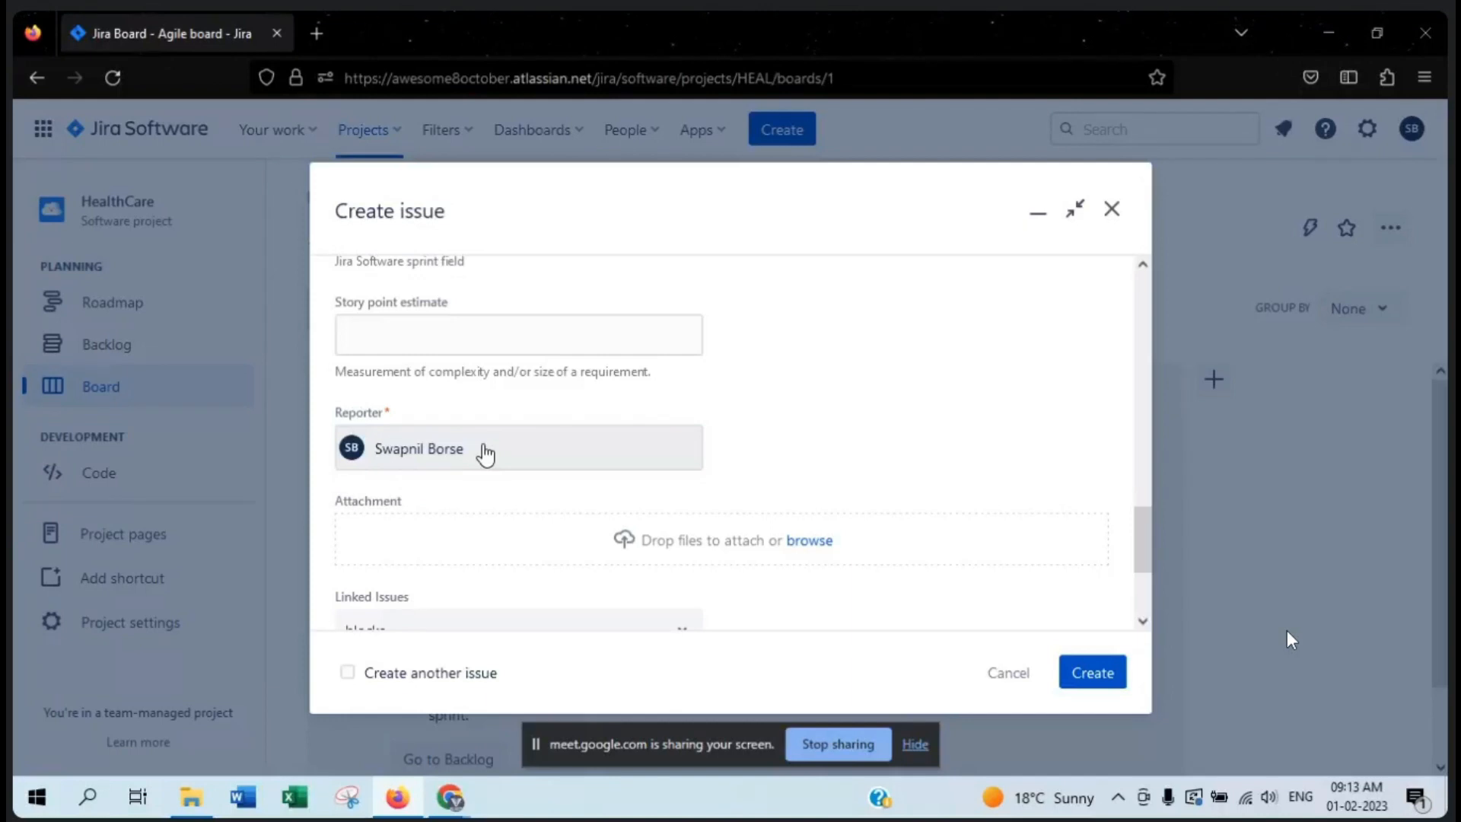
- Try to attach the BUG LIFE CYCLE image from the Desktop folder 26th March,2022 to the bug
{"action": "scroll", "coordinate": [485, 454], "scroll_direction": "down", "scroll_amount": 1}
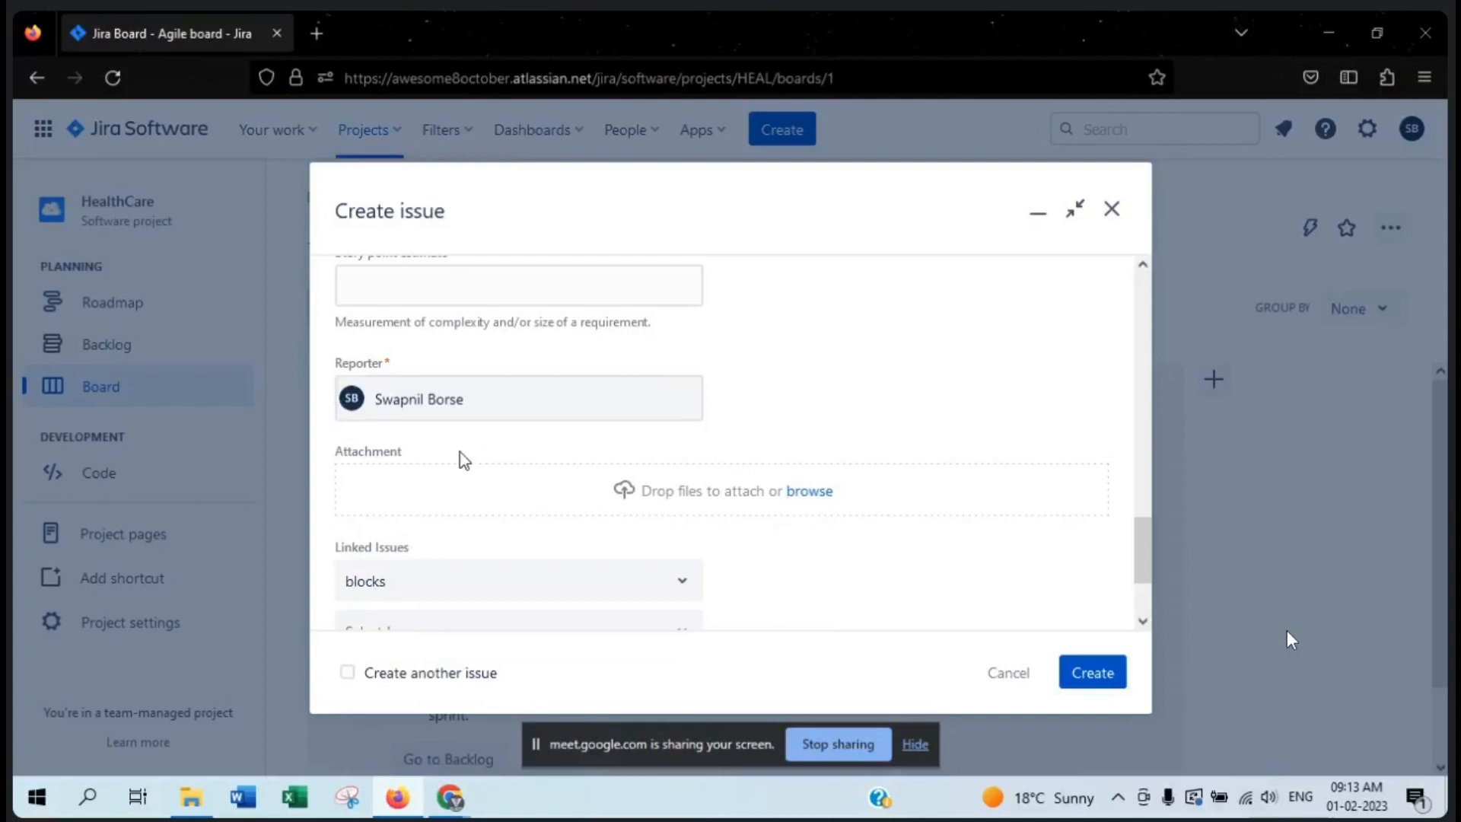
{"action": "left_click", "coordinate": [821, 493]}
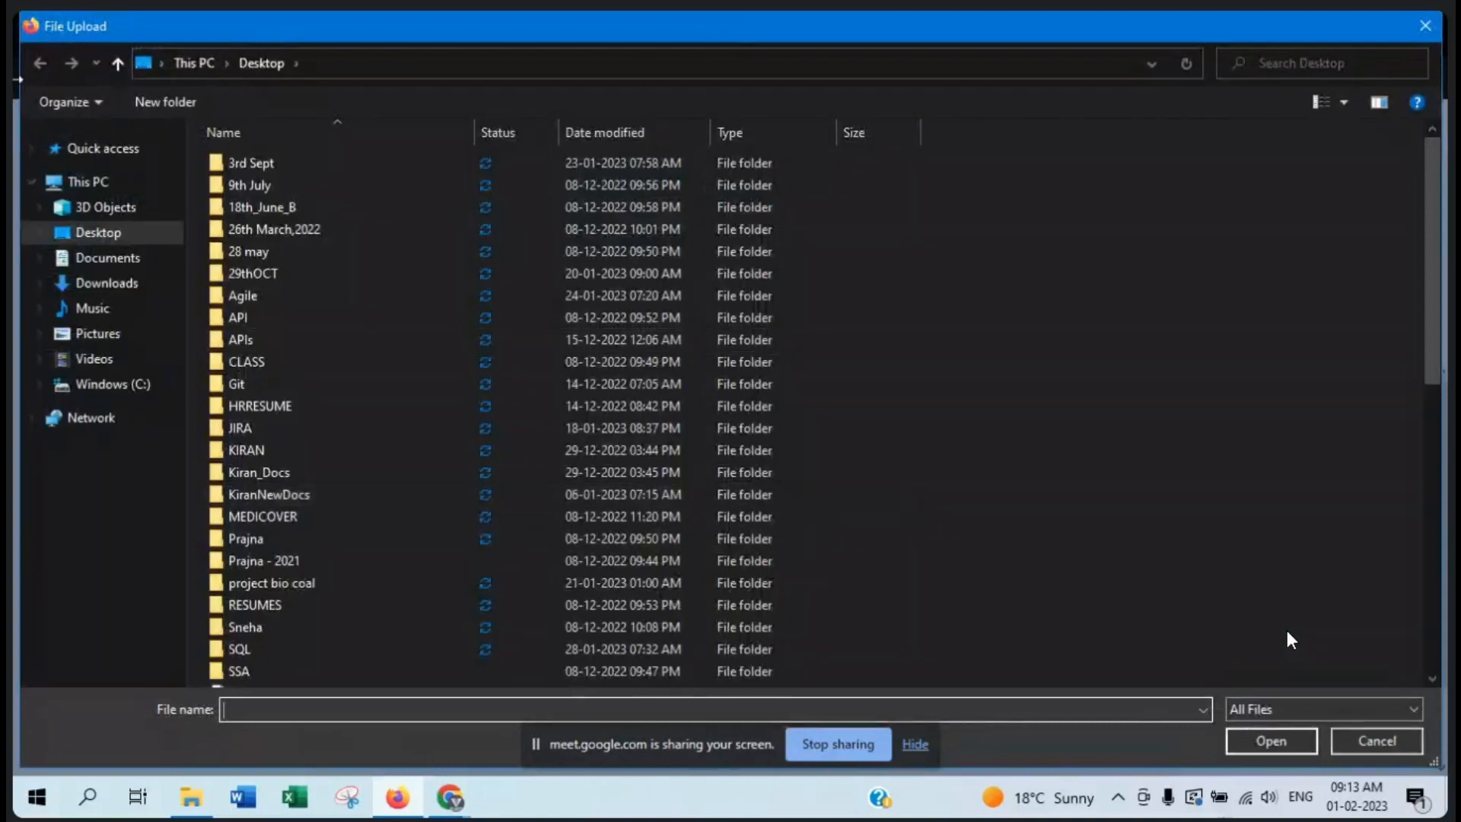
{"action": "double_click", "coordinate": [408, 230]}
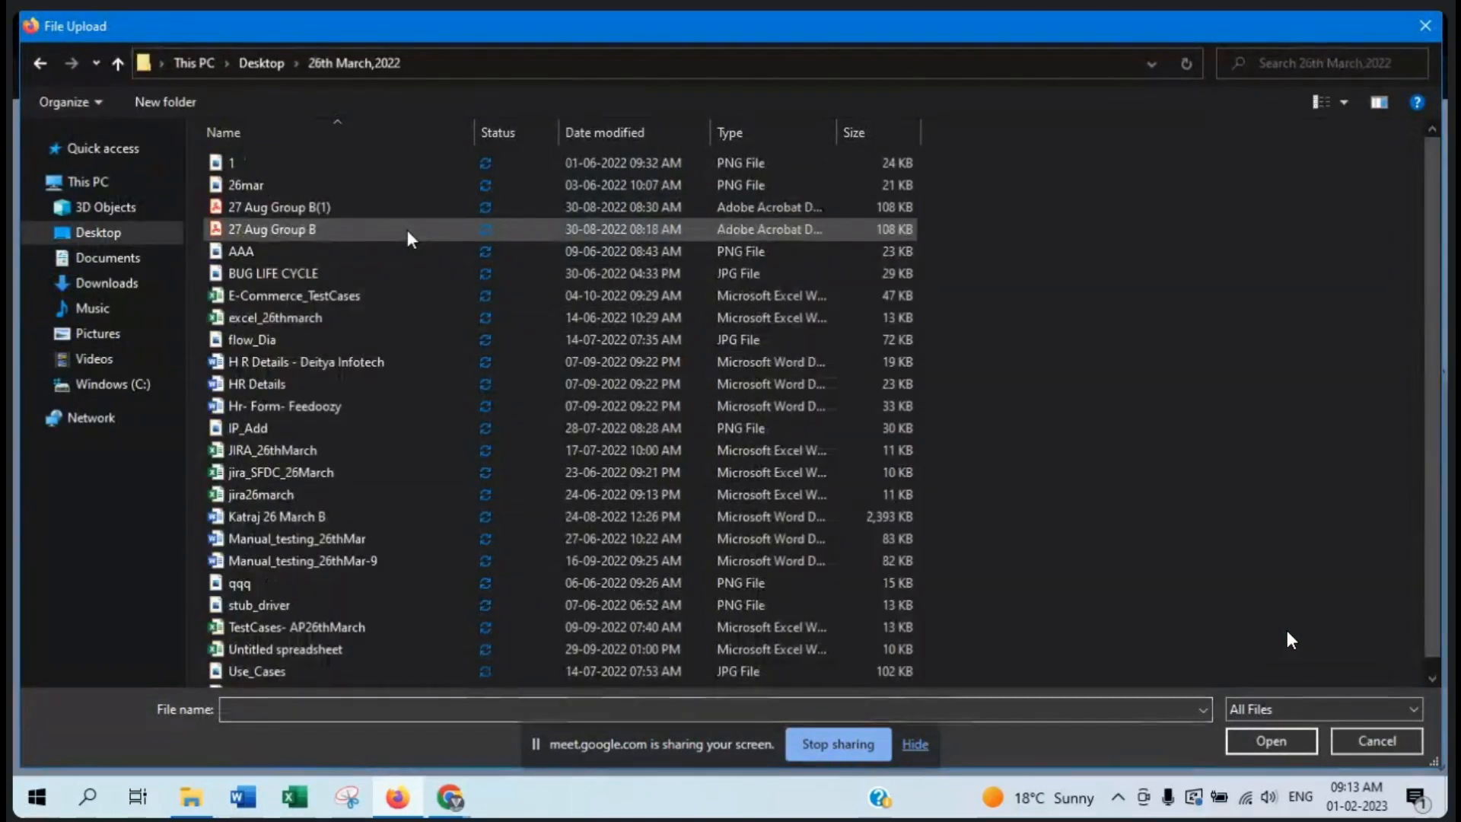
{"action": "left_click", "coordinate": [260, 277]}
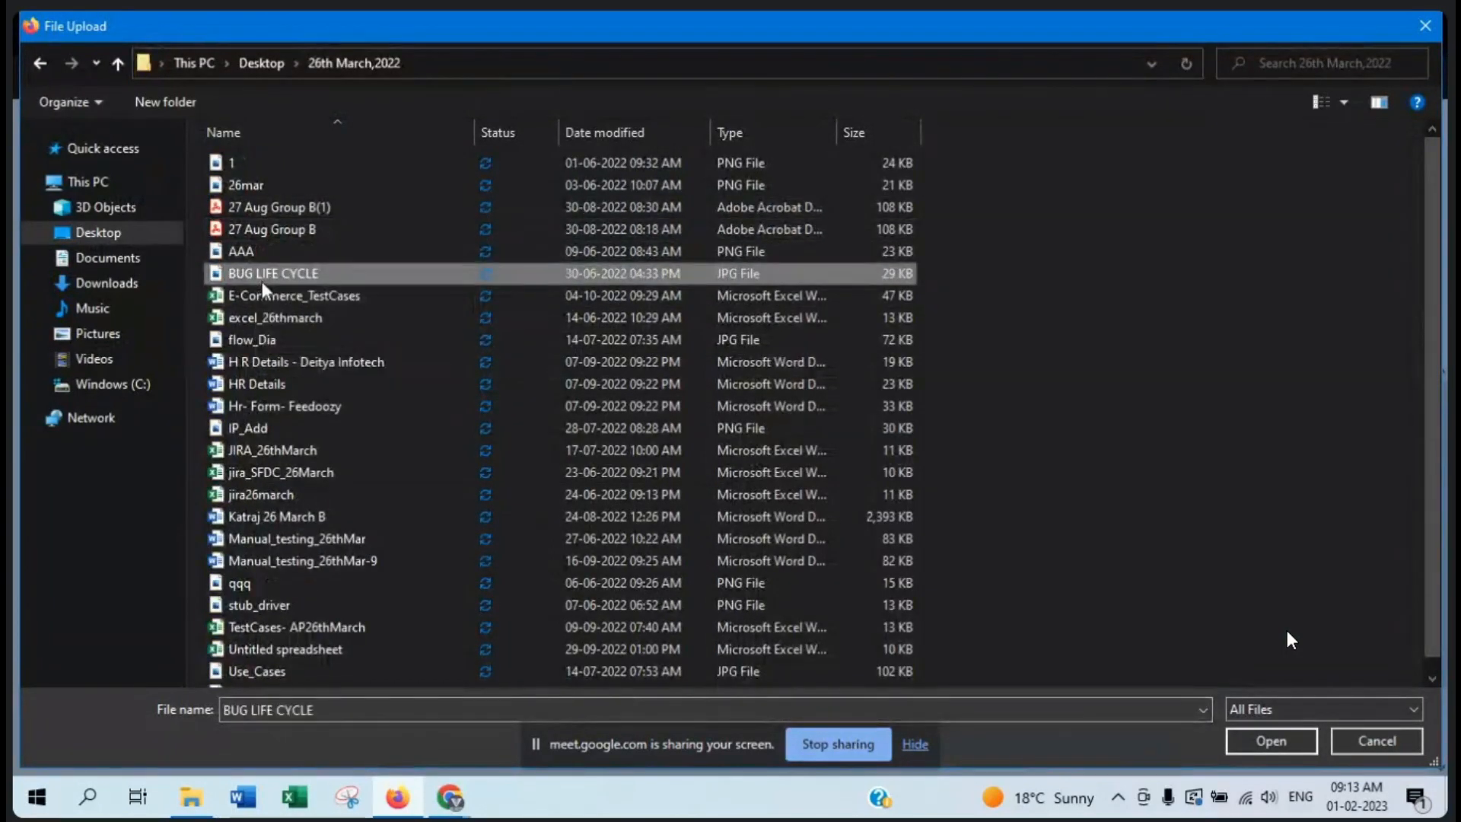
{"action": "left_click", "coordinate": [1261, 742]}
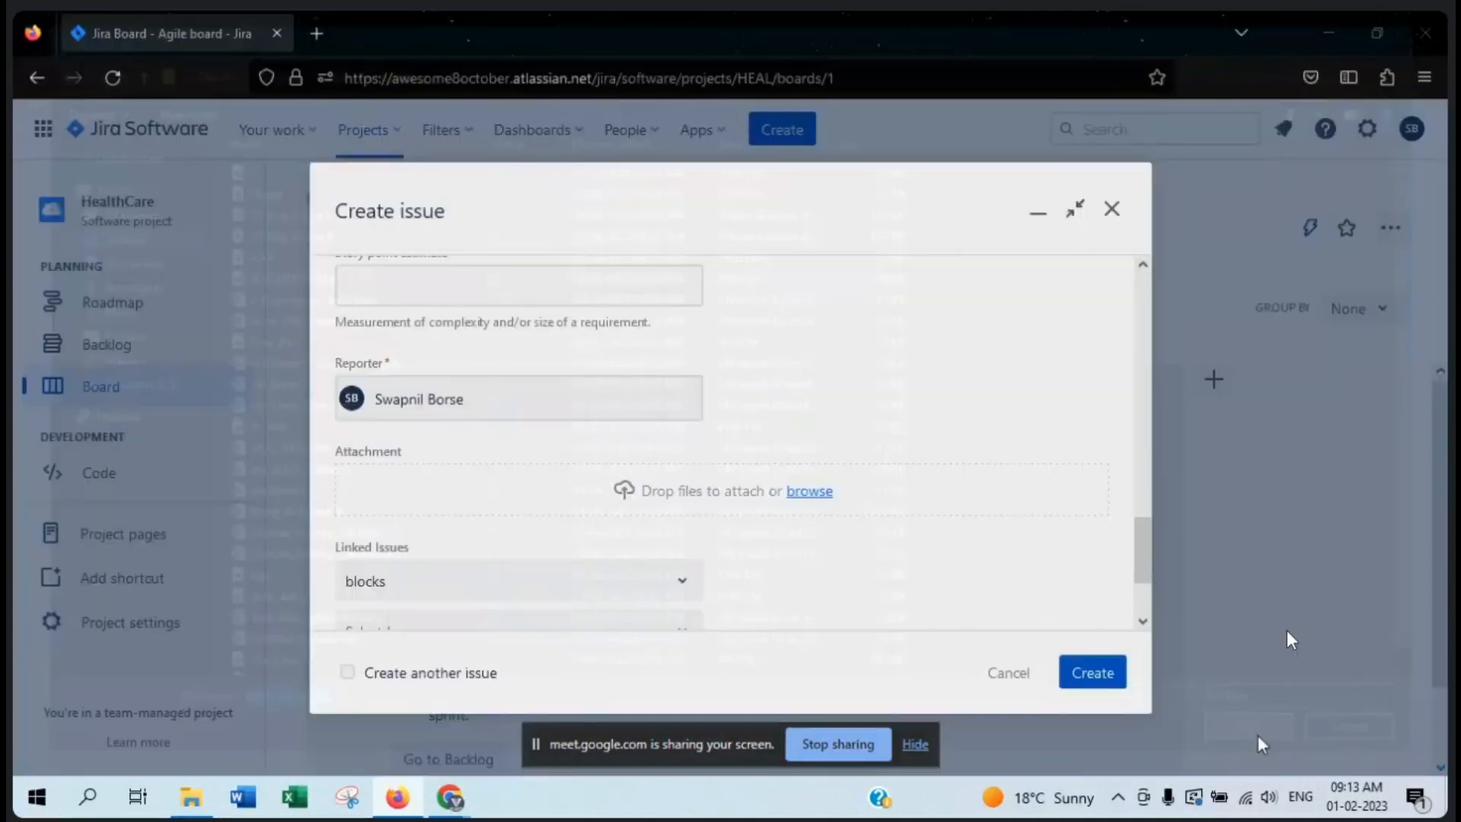
- Check the form for the attachment and try once more to attach the BUG LIFE CYCLE image
{"action": "scroll", "coordinate": [978, 582], "scroll_direction": "down", "scroll_amount": 2}
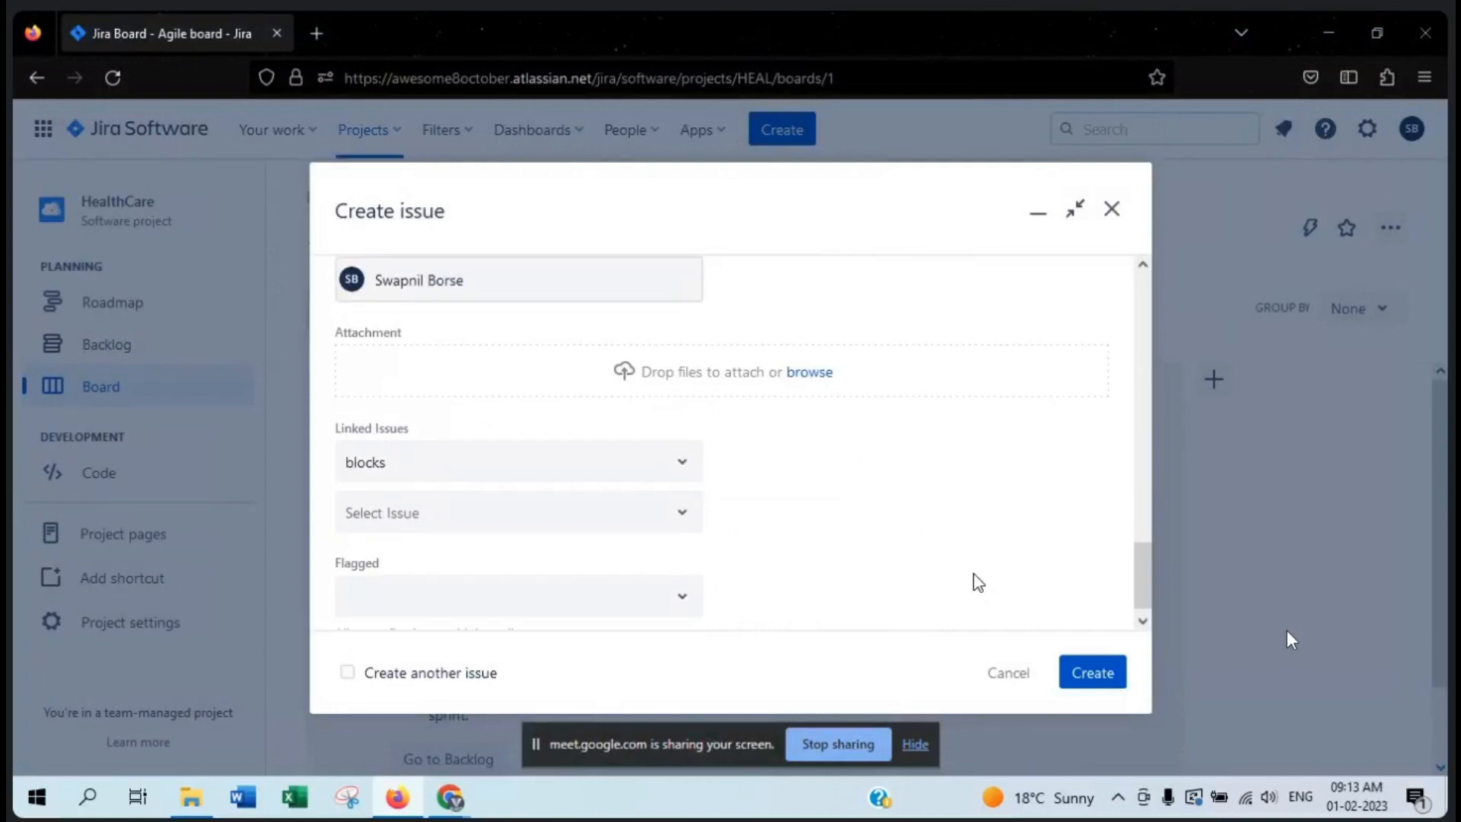
{"action": "scroll", "coordinate": [977, 582], "scroll_direction": "up", "scroll_amount": 15}
{"action": "scroll", "coordinate": [978, 582], "scroll_direction": "down", "scroll_amount": 15}
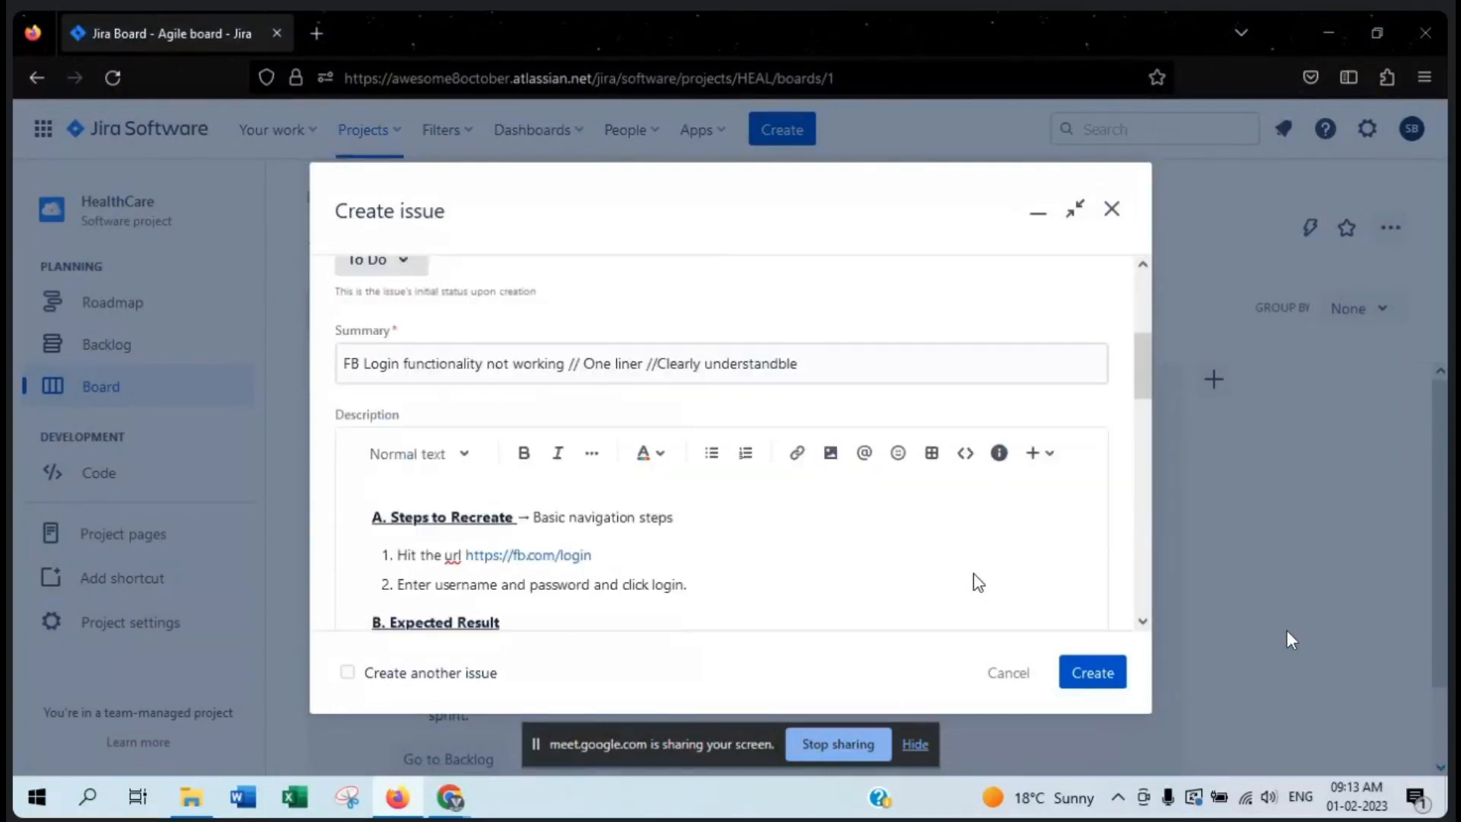
{"action": "scroll", "coordinate": [977, 582], "scroll_direction": "down", "scroll_amount": 5}
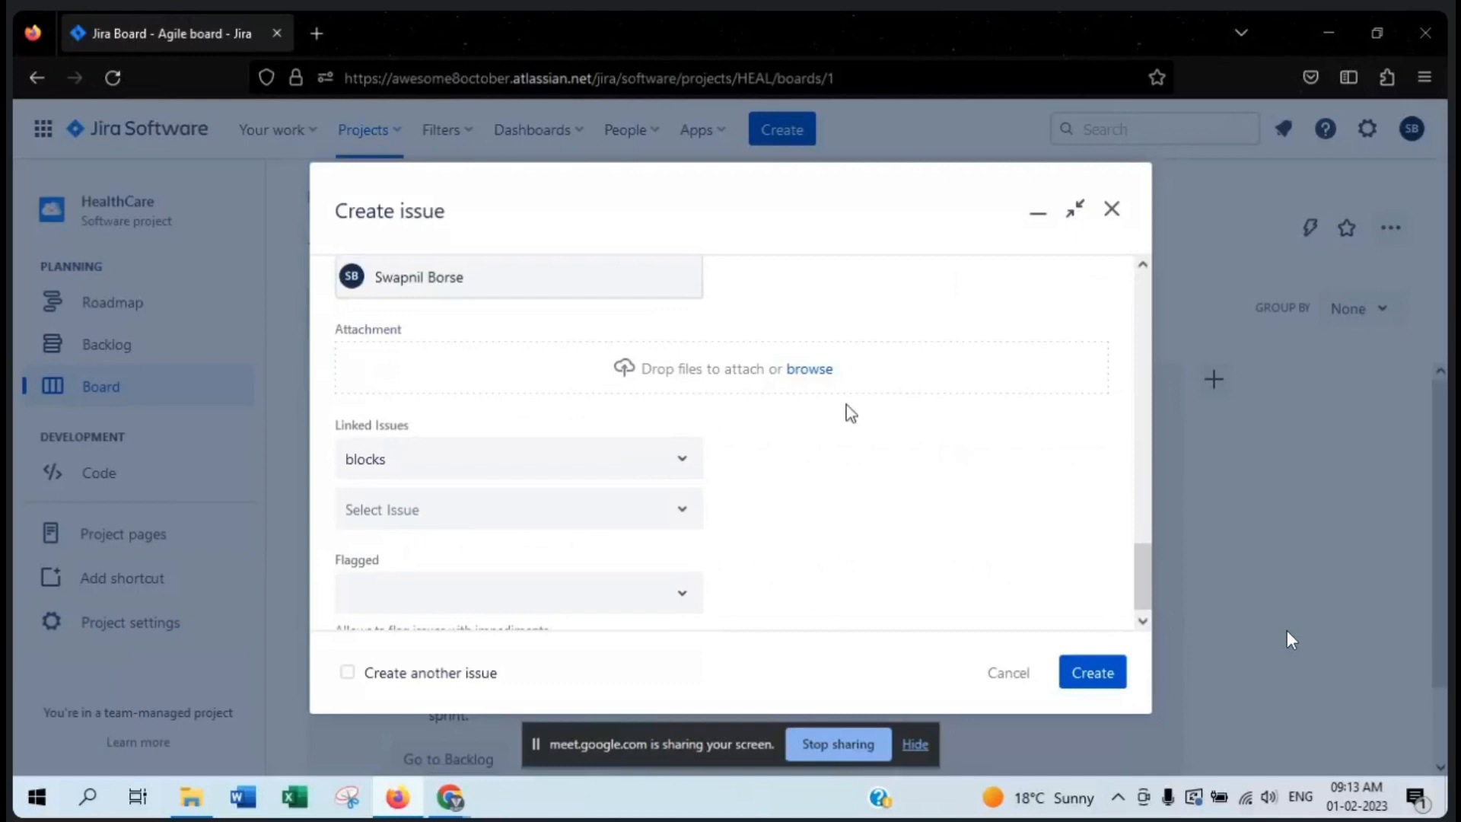
{"action": "left_click", "coordinate": [820, 372]}
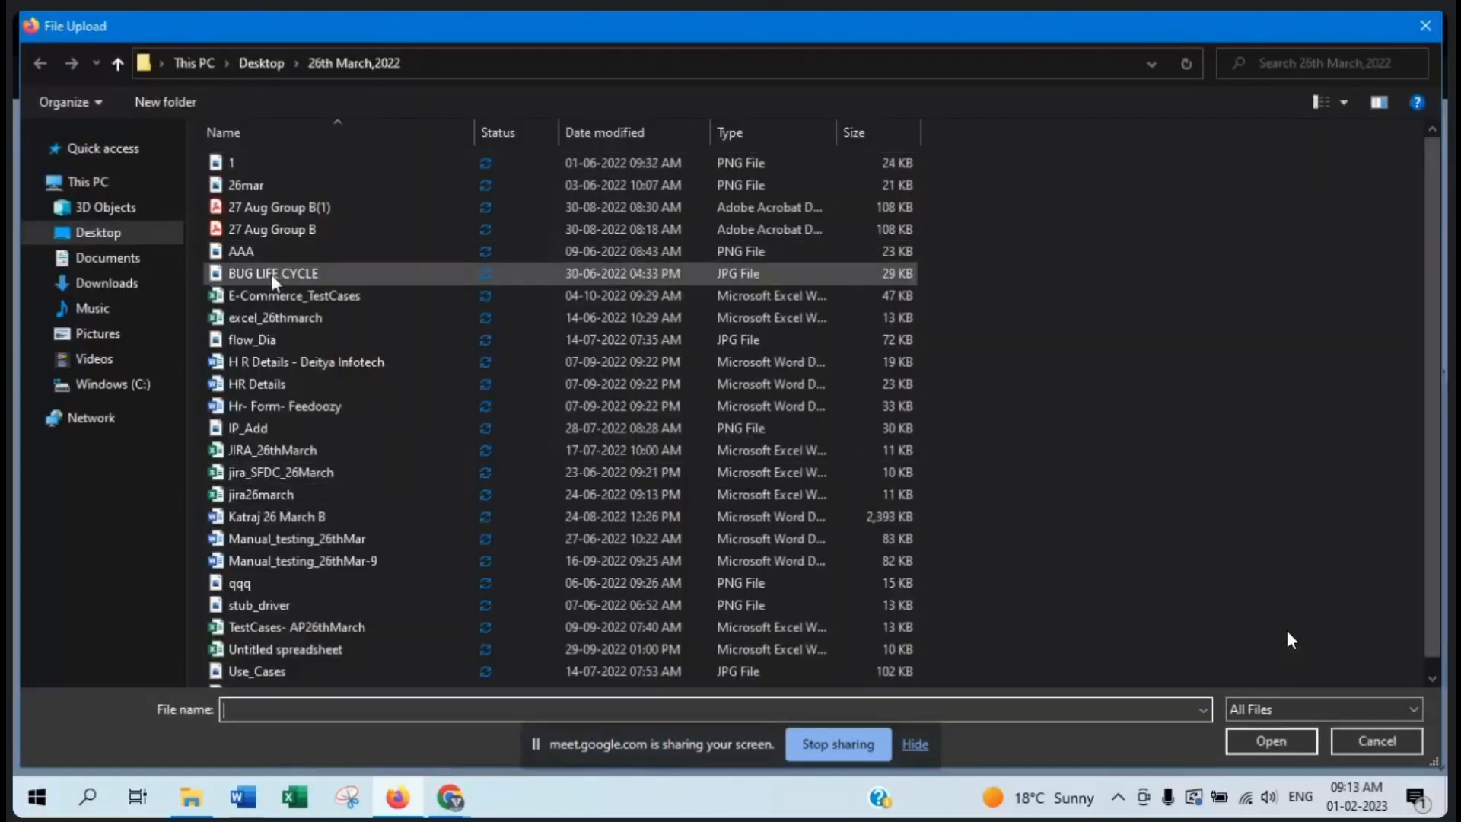
{"action": "left_click", "coordinate": [271, 273]}
{"action": "left_click", "coordinate": [1267, 741]}
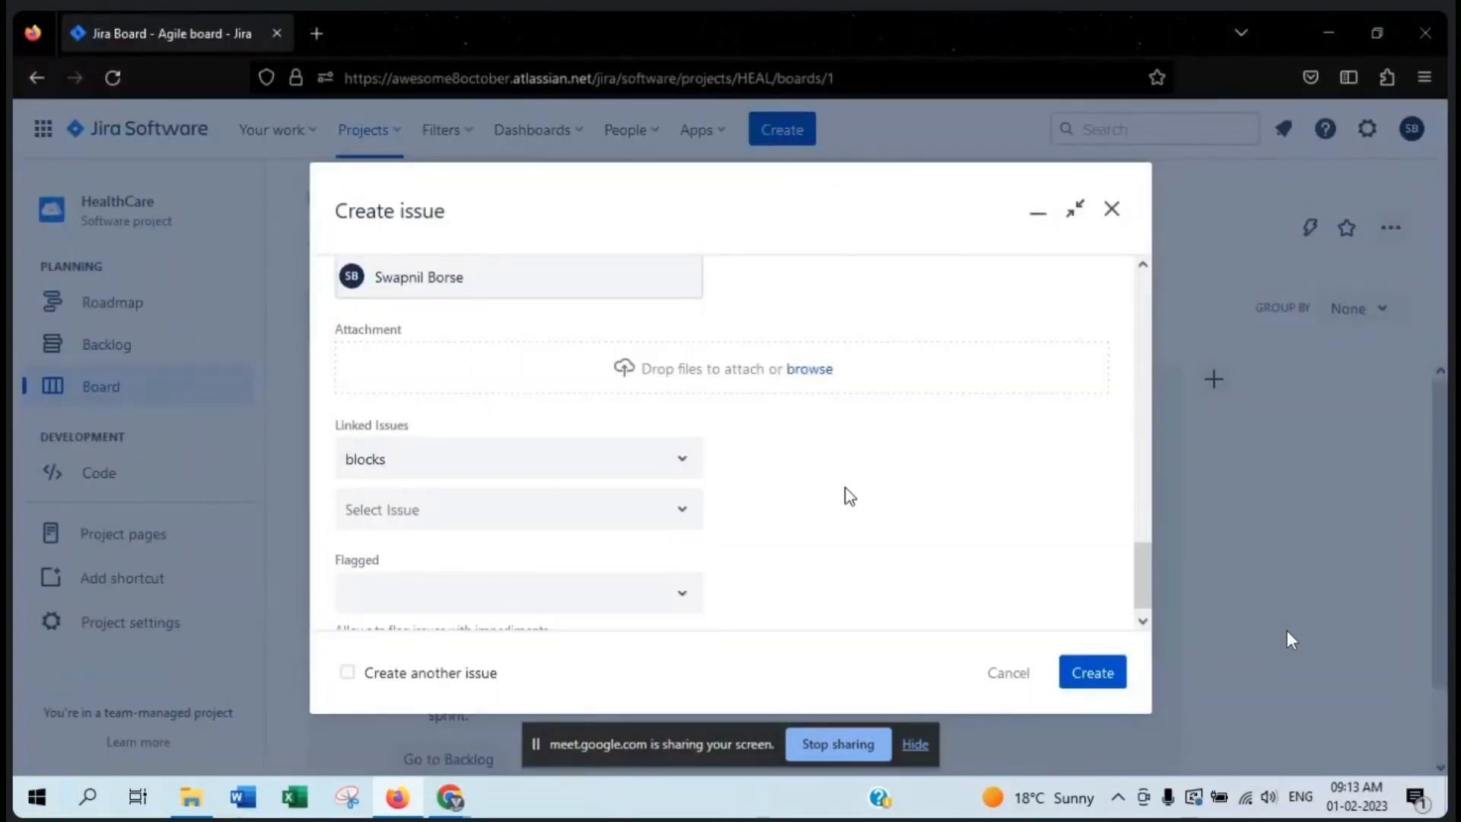
- Try to attach the 27 Aug Group B PDF from the 26th March,2022 folder to the bug
{"action": "left_click", "coordinate": [803, 371]}
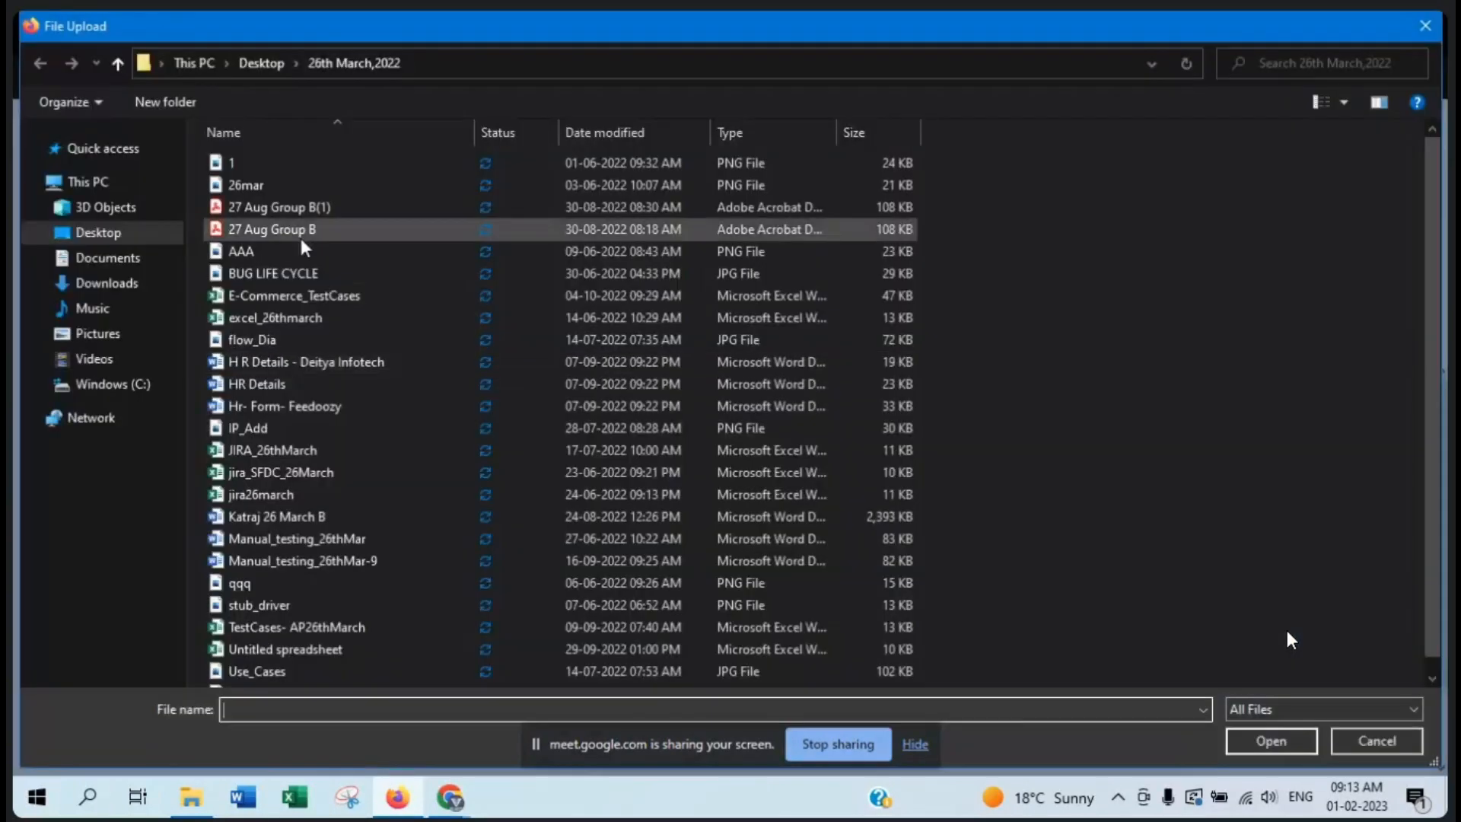
{"action": "left_click", "coordinate": [301, 240]}
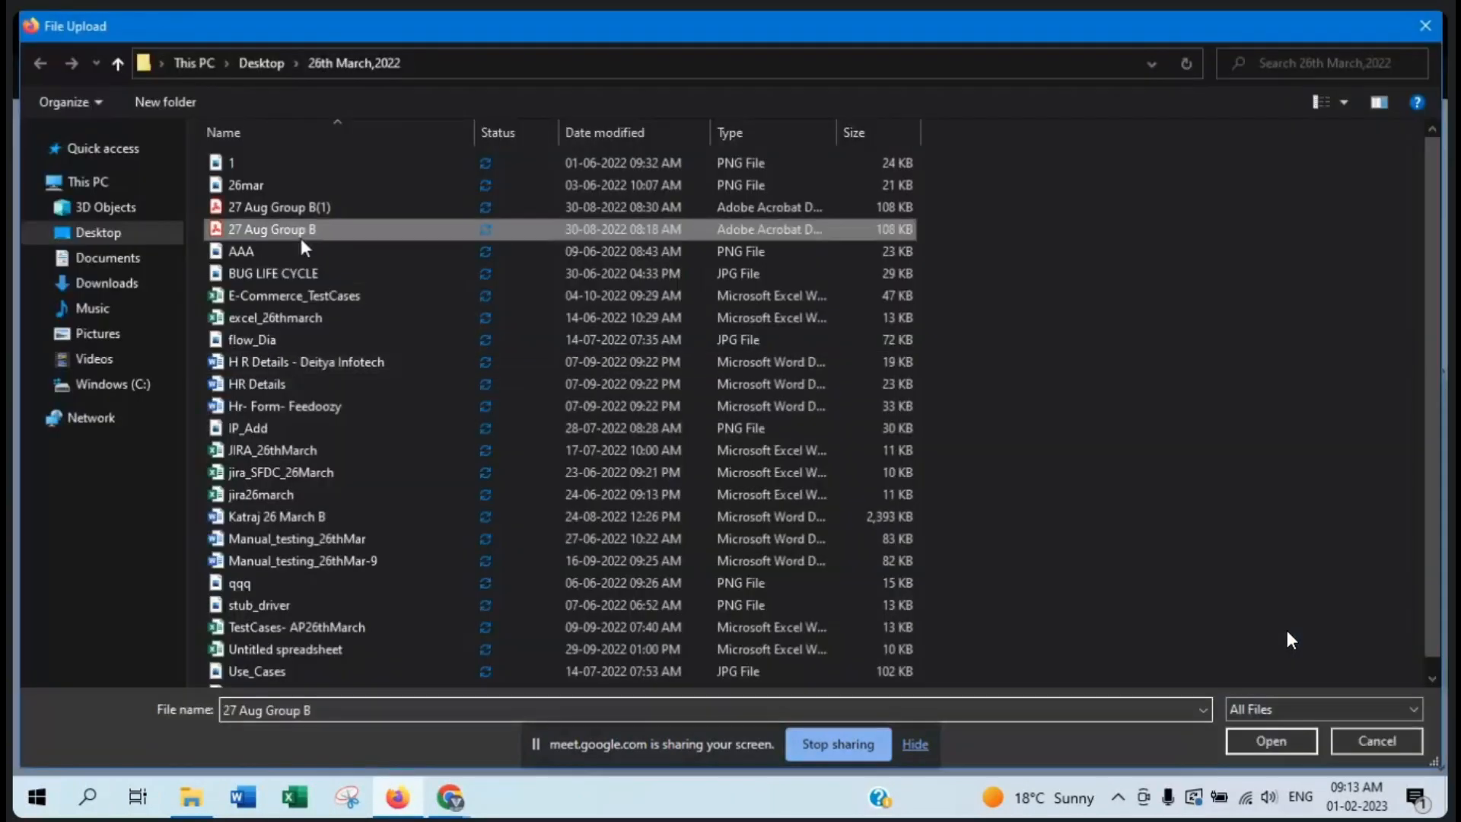
{"action": "left_click", "coordinate": [1246, 744]}
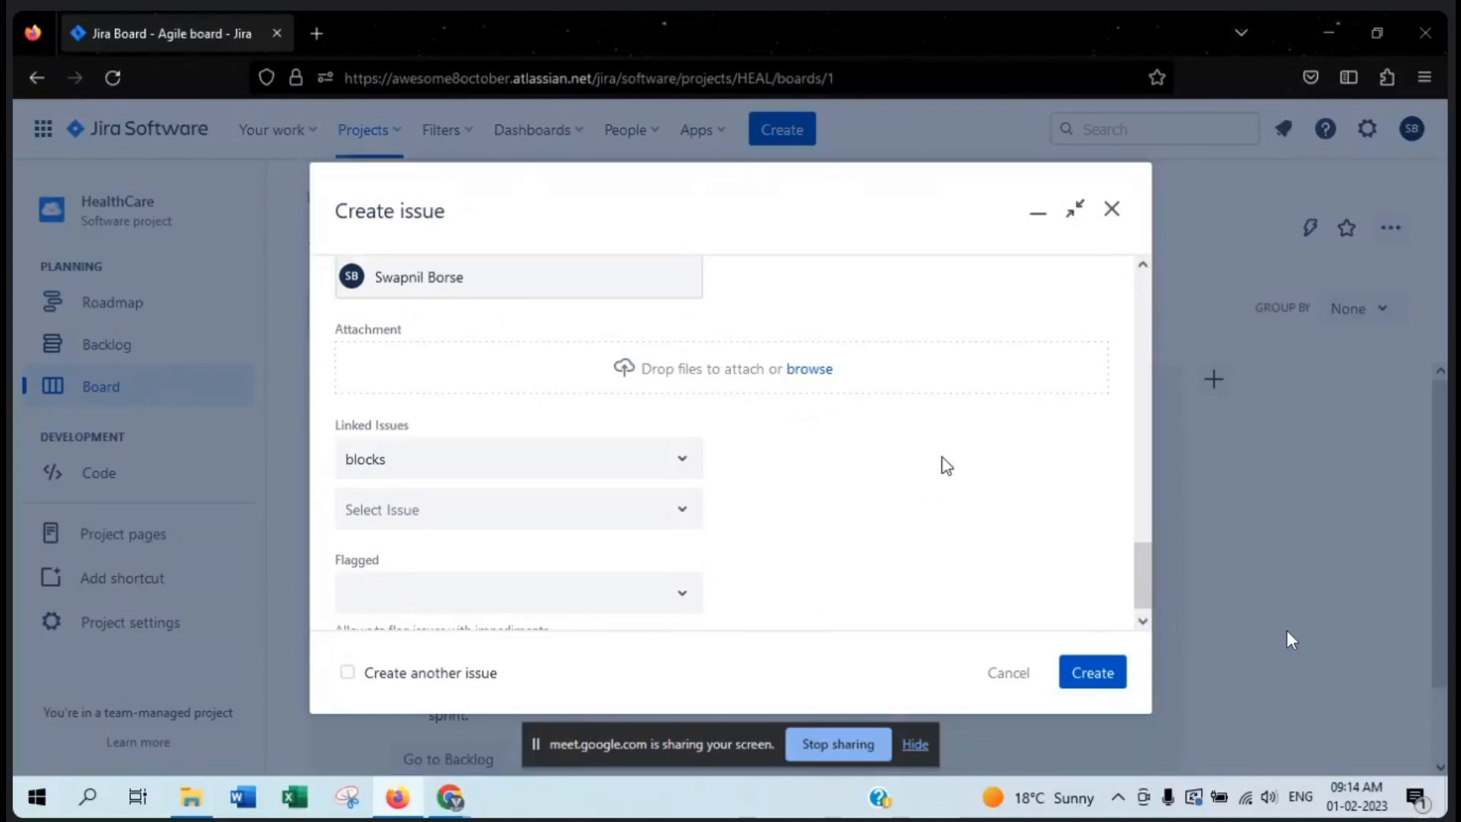
- Insert the BUG LIFE CYCLE image into the bug's description below the Actual Result text
{"action": "scroll", "coordinate": [945, 466], "scroll_direction": "up", "scroll_amount": 5}
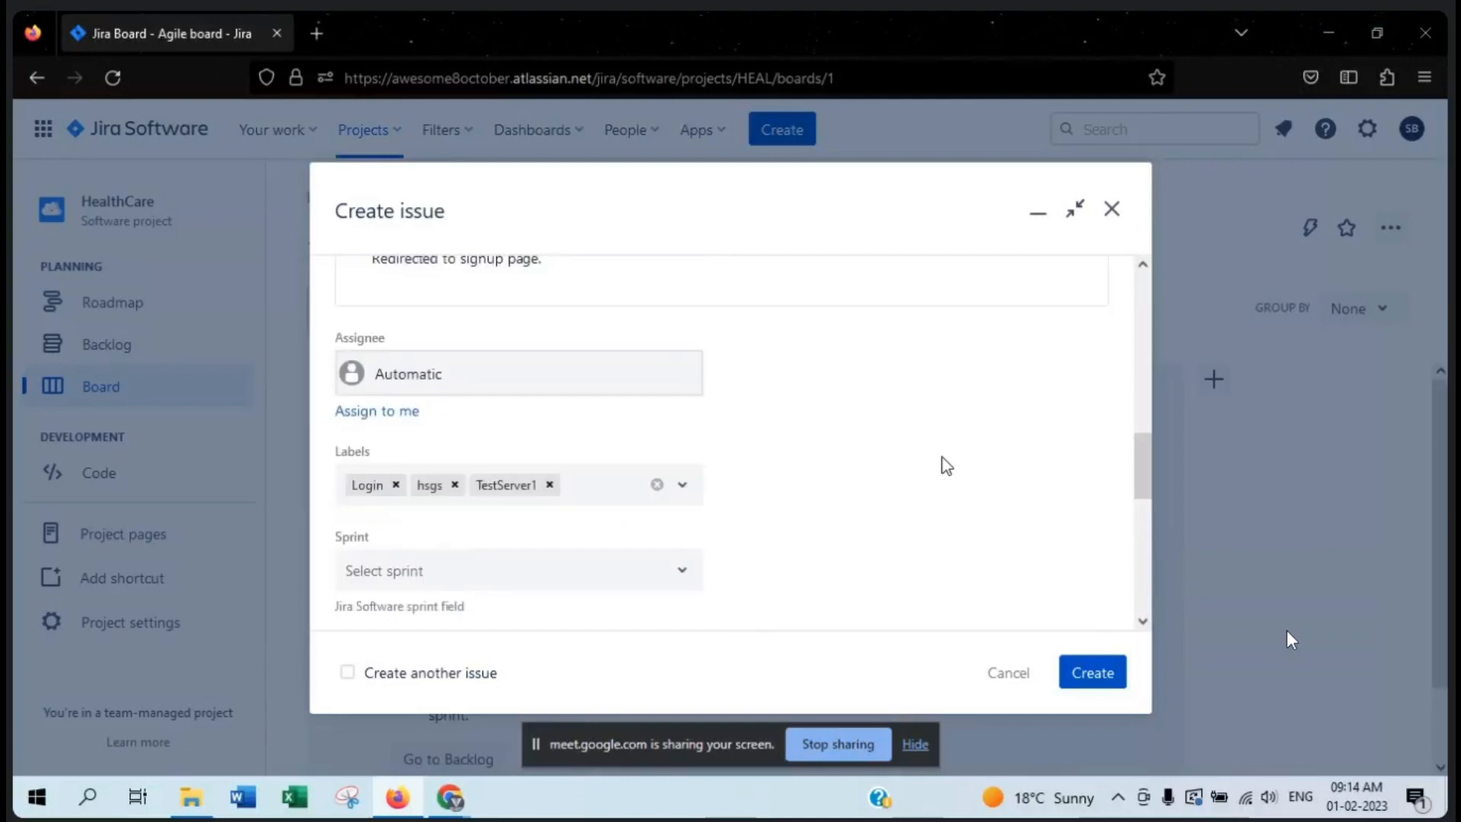
{"action": "scroll", "coordinate": [946, 466], "scroll_direction": "up", "scroll_amount": 1}
{"action": "scroll", "coordinate": [945, 465], "scroll_direction": "up", "scroll_amount": 4}
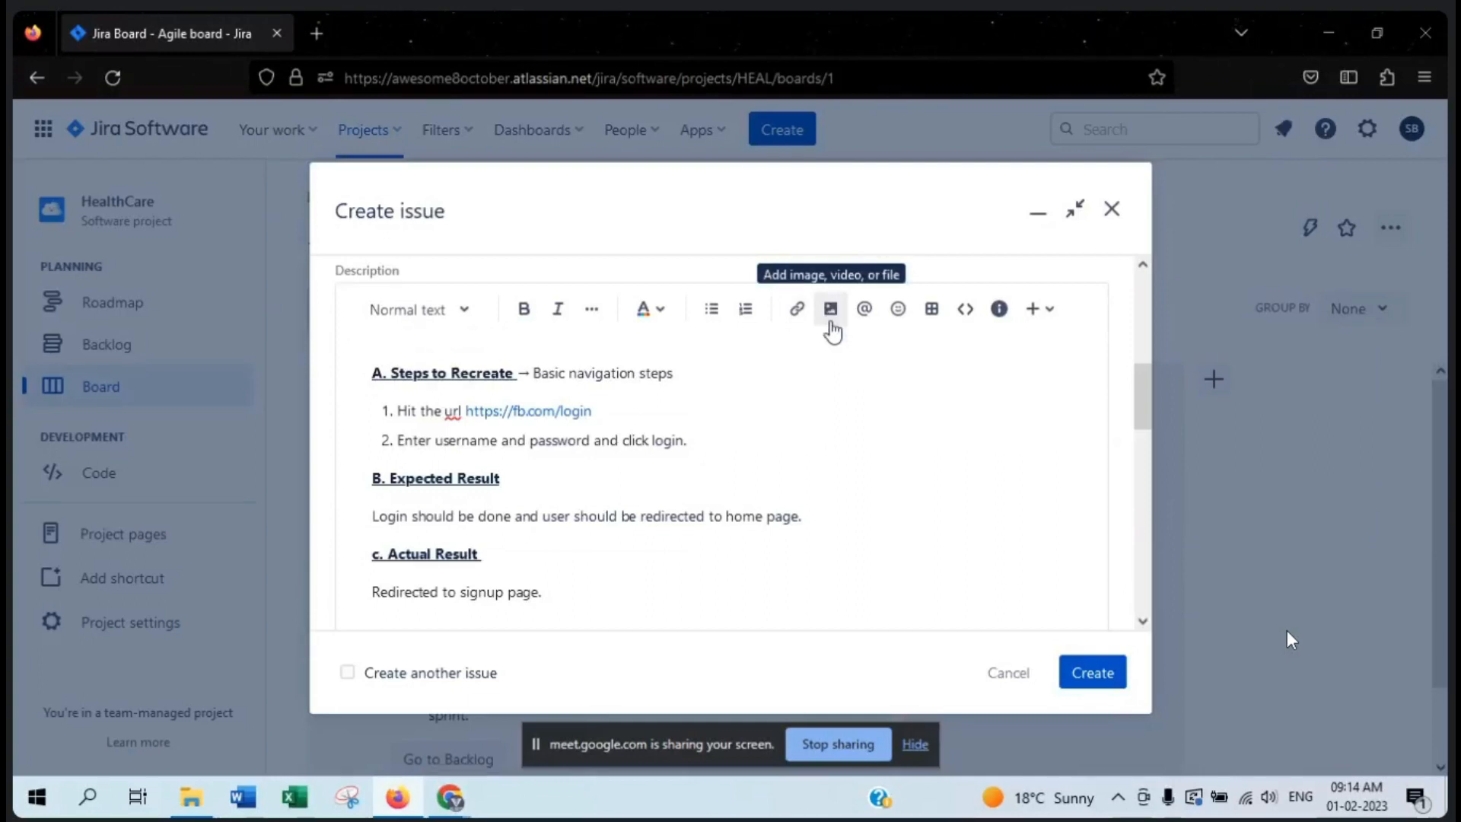
{"action": "left_click", "coordinate": [832, 327]}
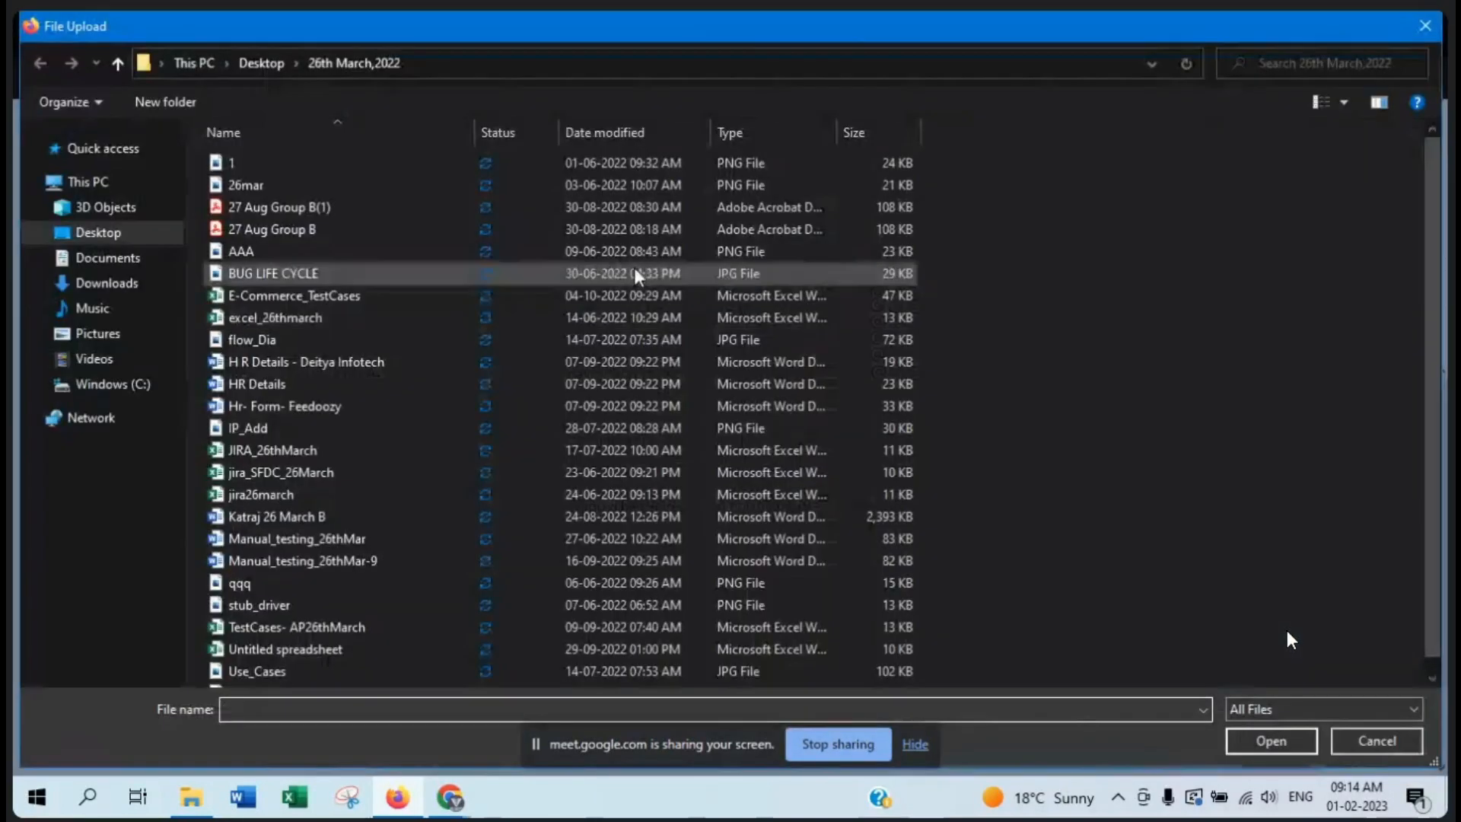
{"action": "left_click", "coordinate": [623, 283]}
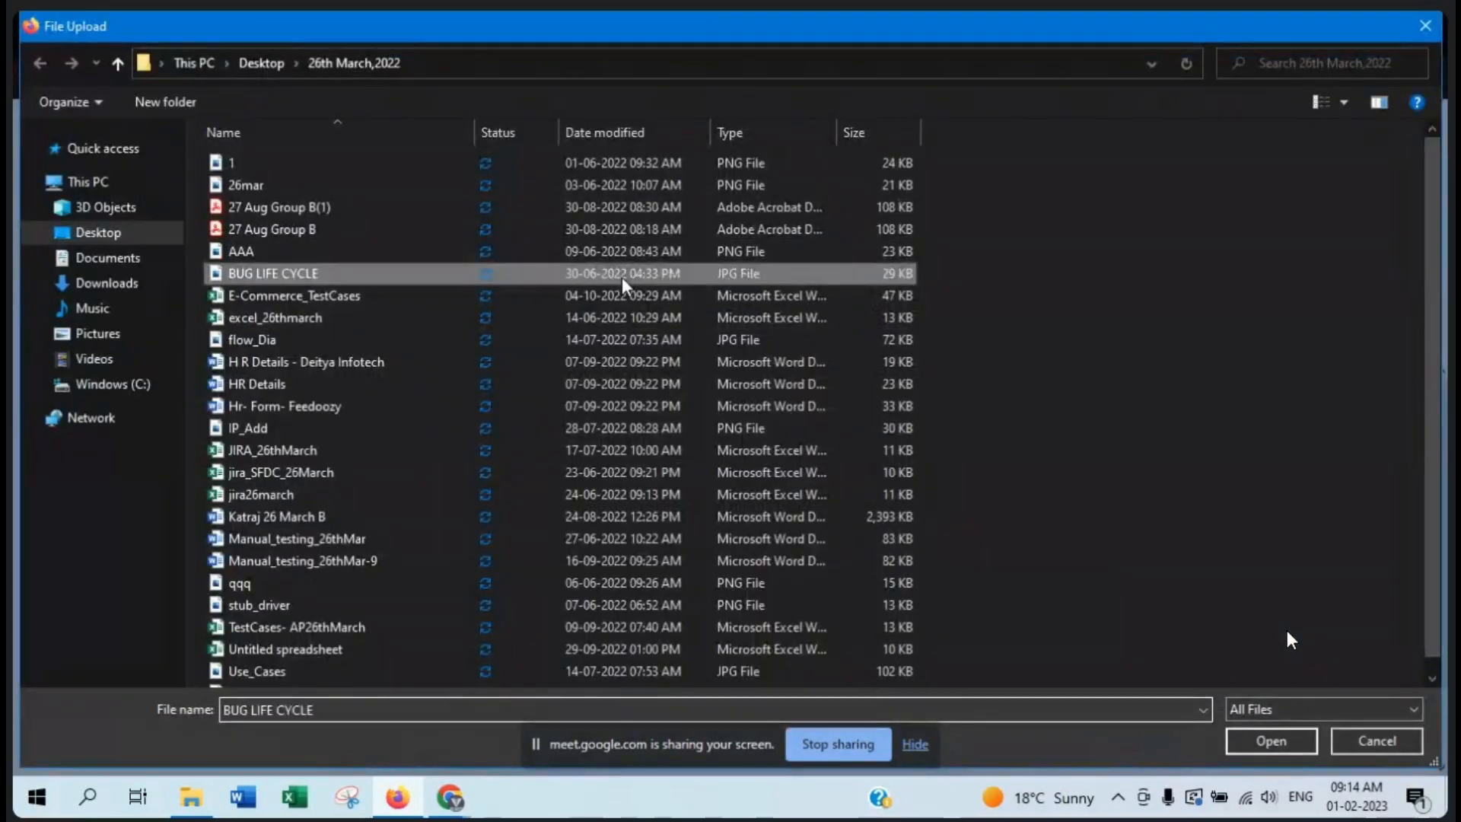
{"action": "left_click", "coordinate": [1231, 735]}
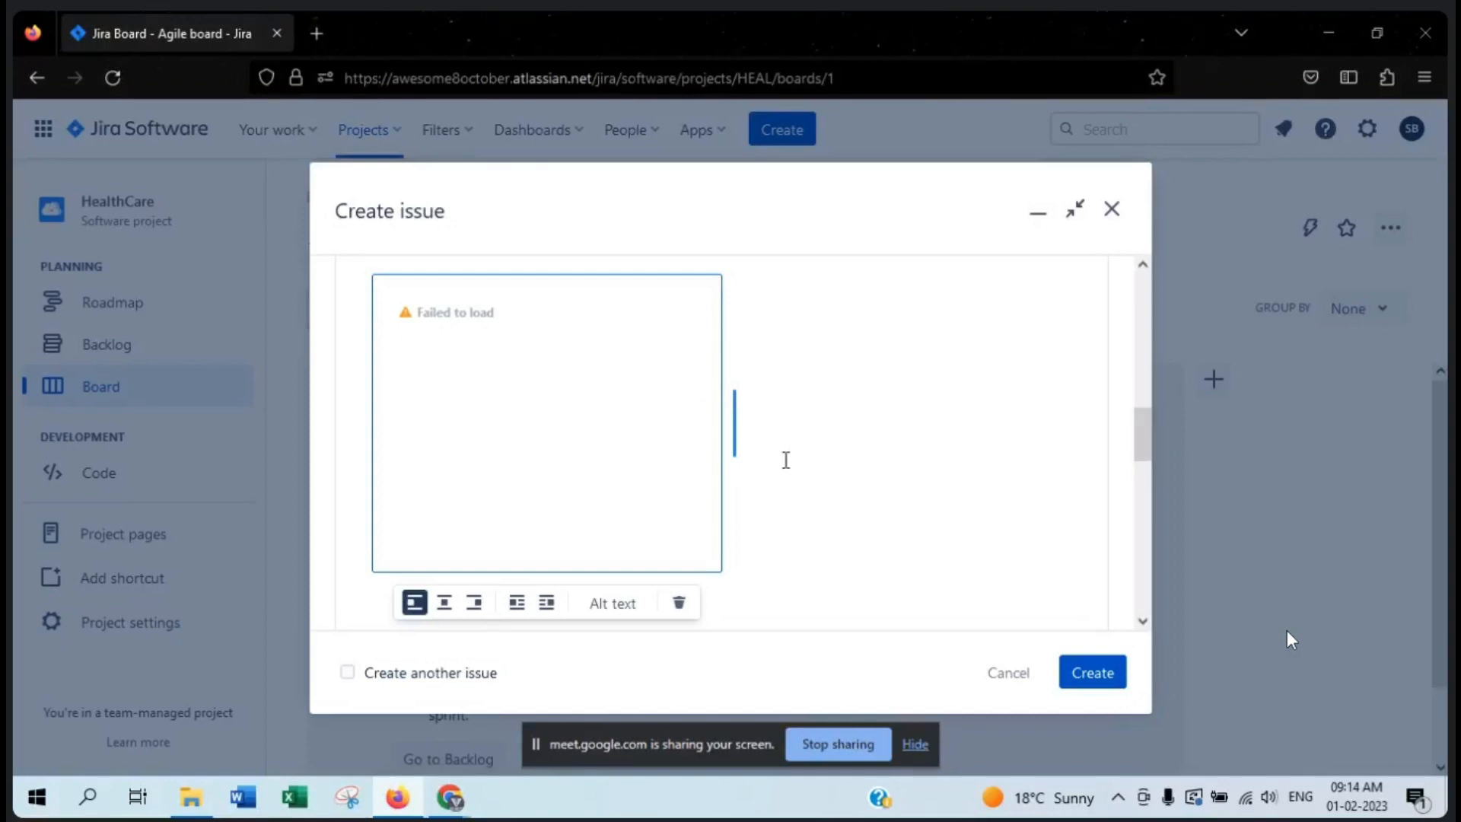
{"action": "scroll", "coordinate": [837, 483], "scroll_direction": "up", "scroll_amount": 6}
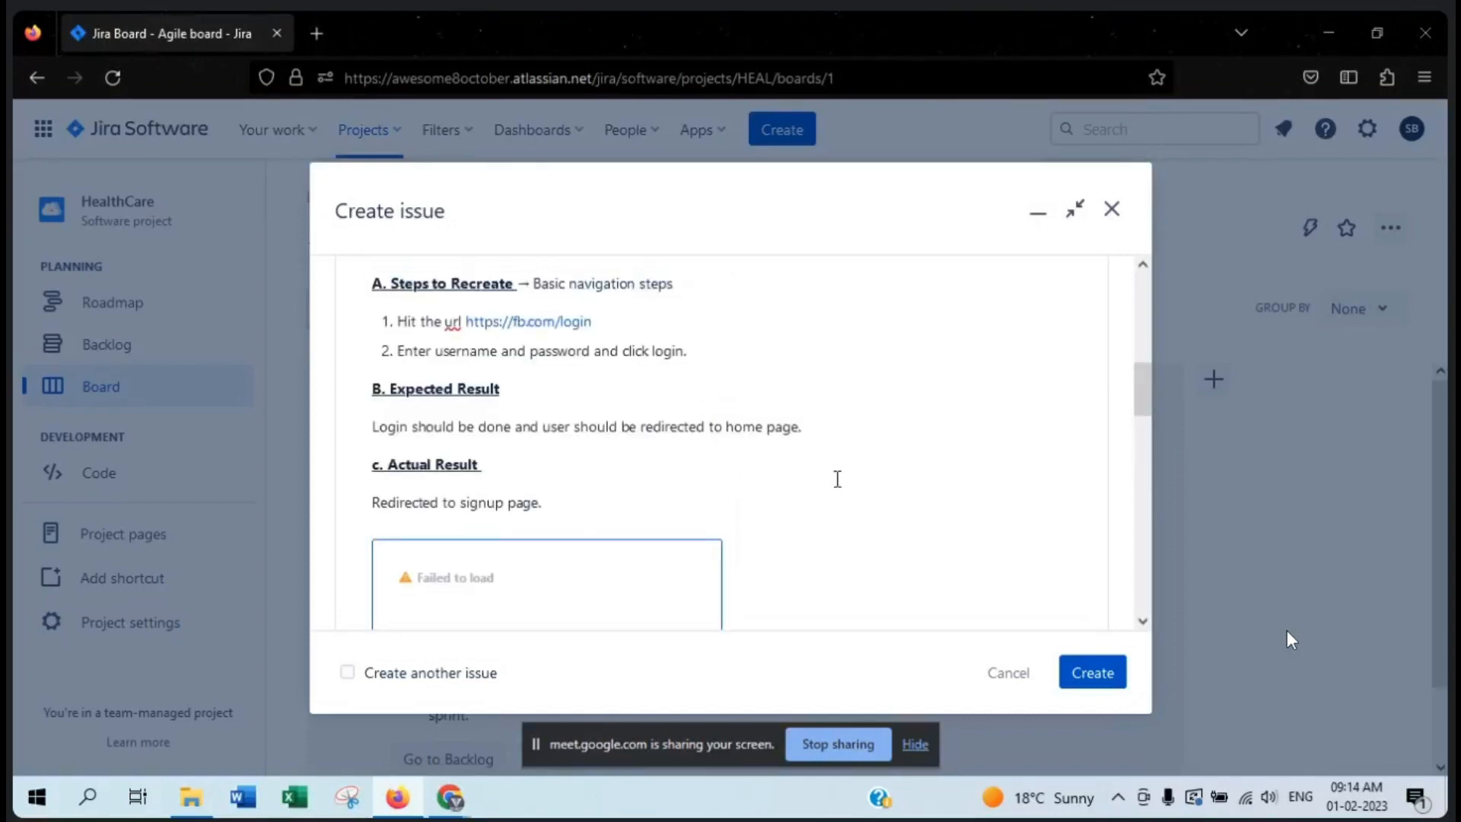
- Examine the Linked Issues and Flagged fields of the bug without choosing any option
{"action": "scroll", "coordinate": [840, 488], "scroll_direction": "down", "scroll_amount": 15}
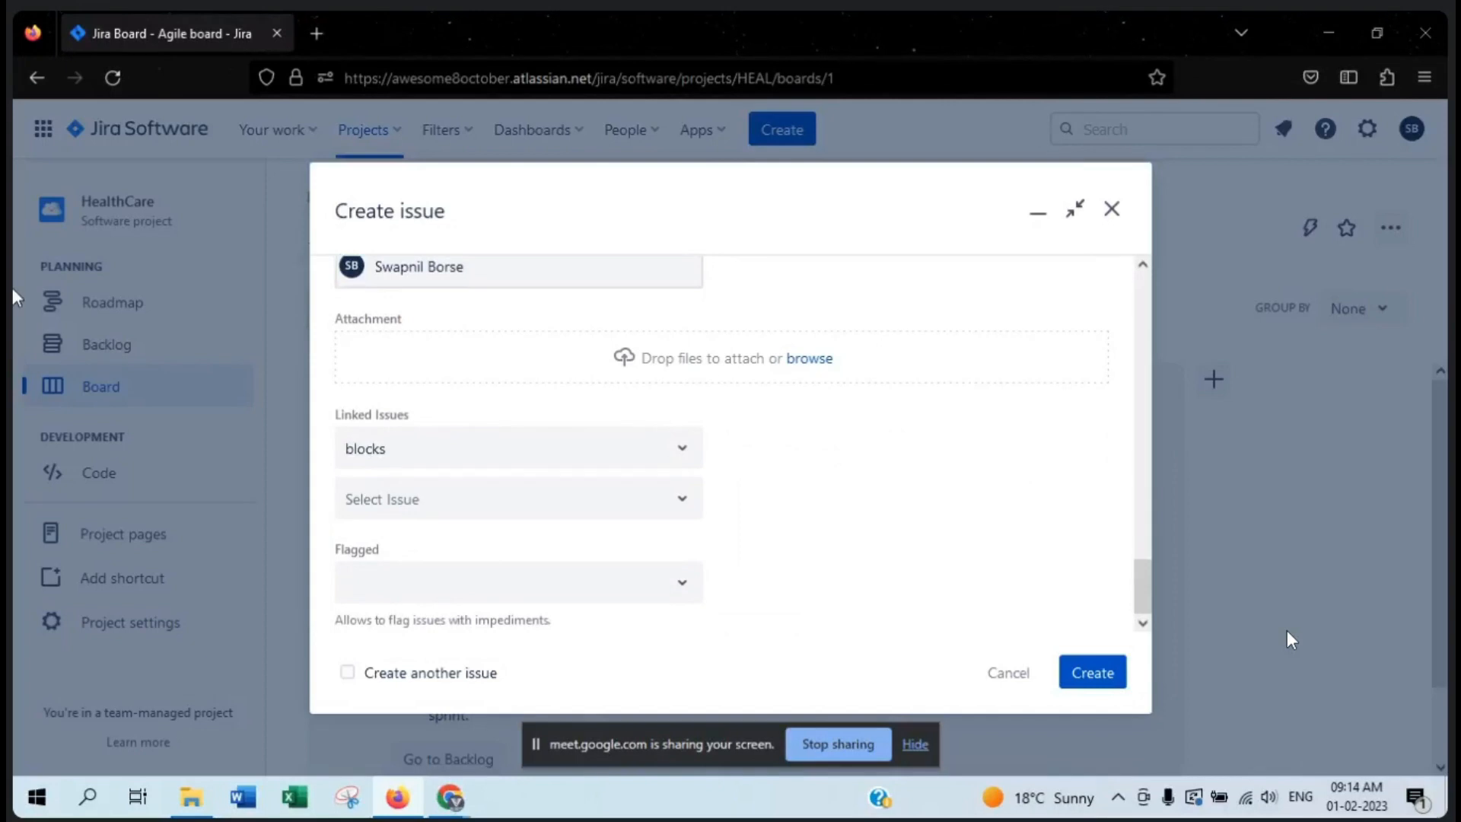
{"action": "left_click_drag", "start_coordinate": [427, 414], "coordinate": [326, 417]}
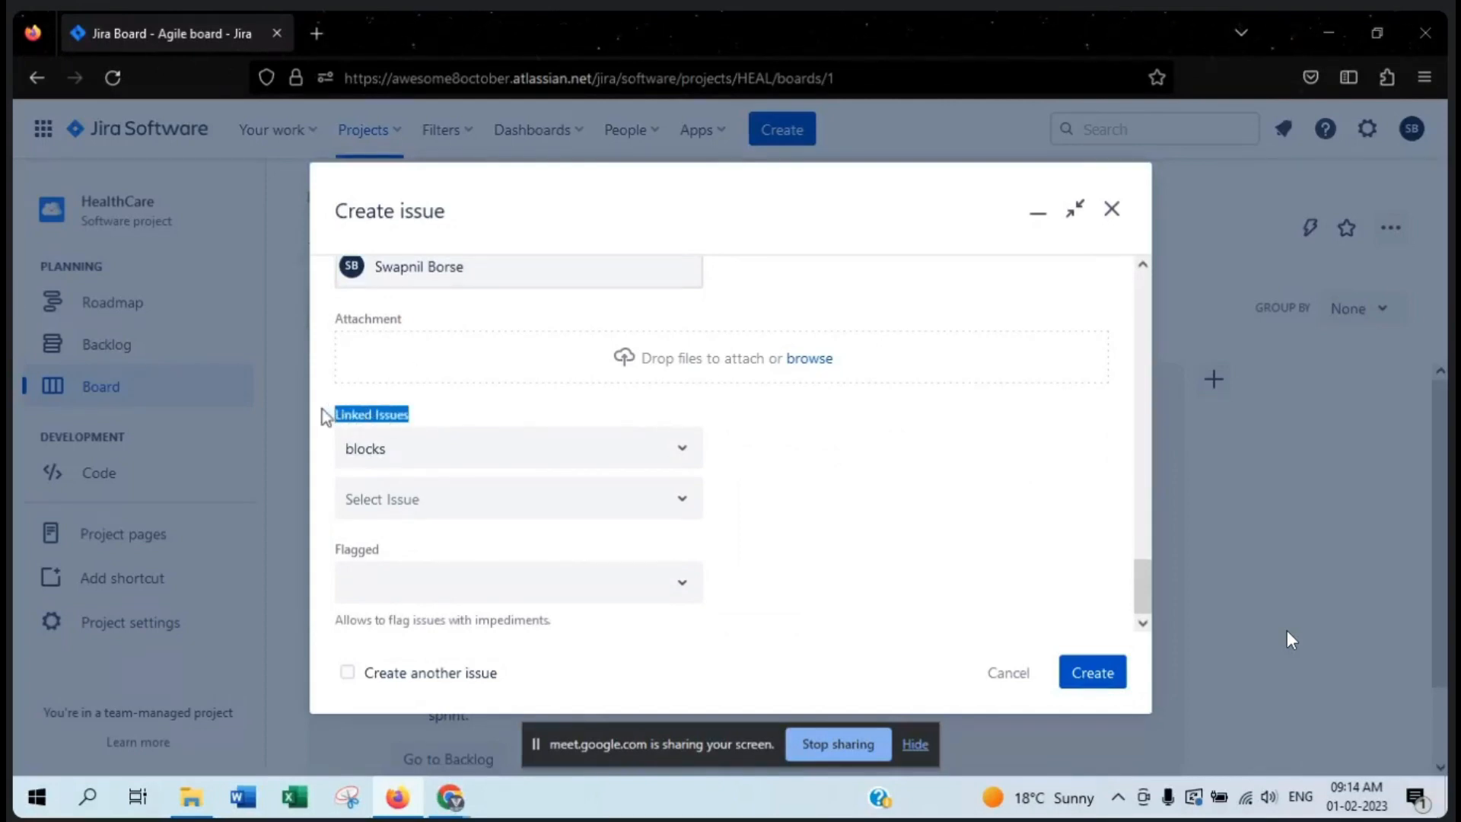
{"action": "left_click", "coordinate": [514, 540]}
{"action": "left_click_drag", "start_coordinate": [447, 561], "coordinate": [330, 561]}
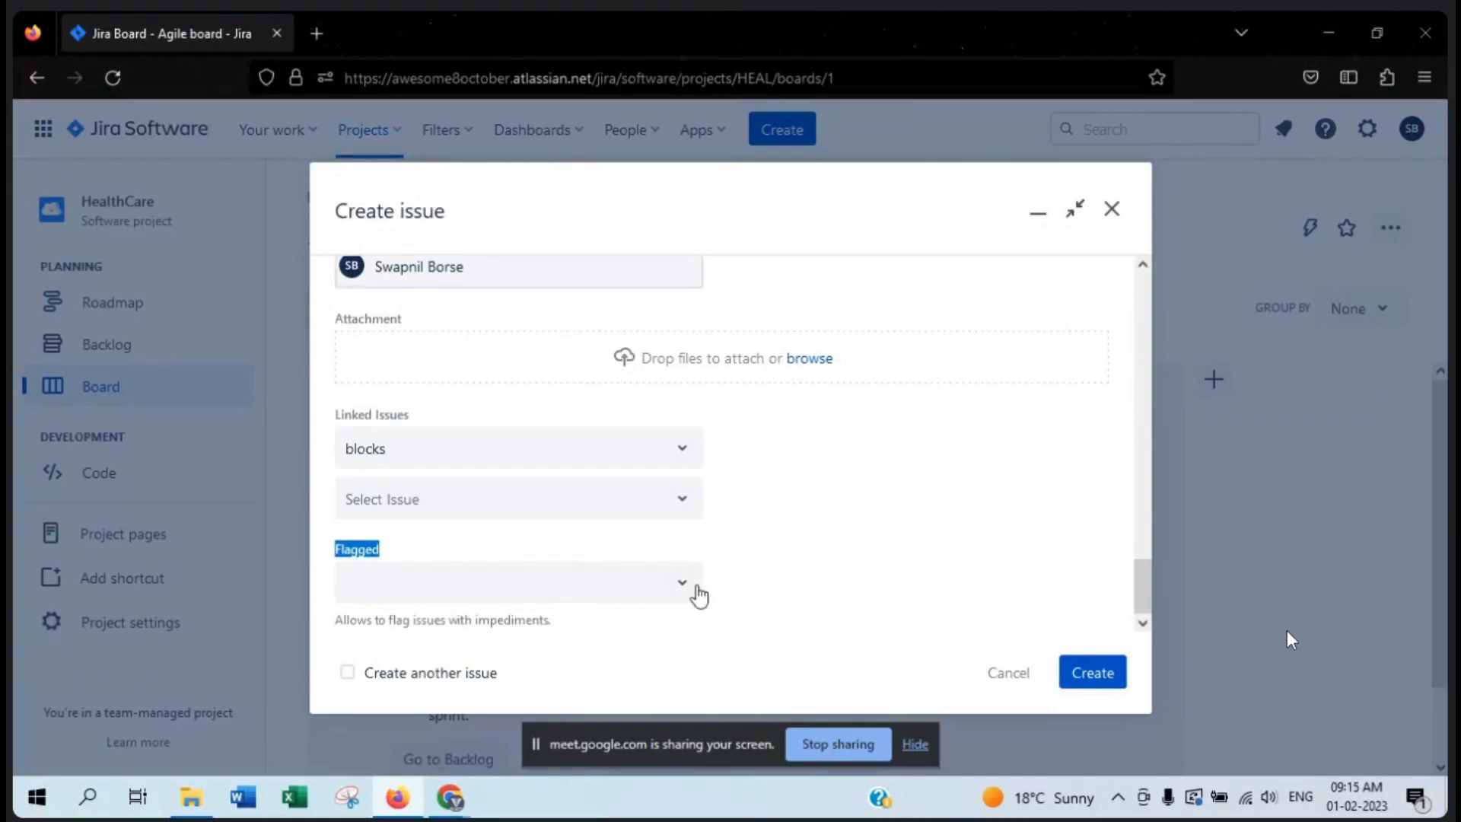
{"action": "left_click", "coordinate": [684, 592]}
{"action": "left_click", "coordinate": [851, 508]}
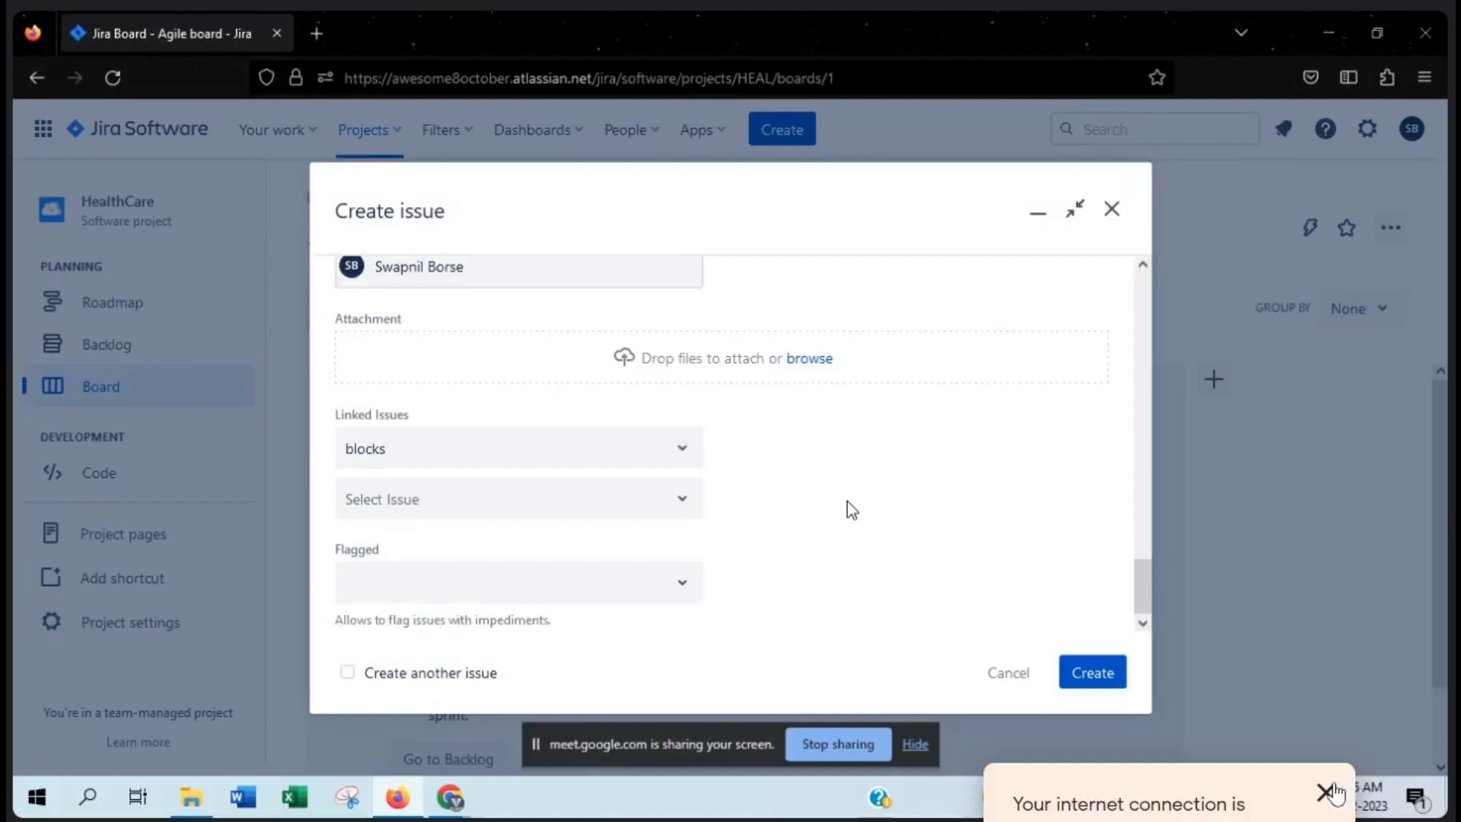
- Dismiss the internet connection notice and open Troubleshooting & help in Google Meet
{"action": "left_click", "coordinate": [1328, 791]}
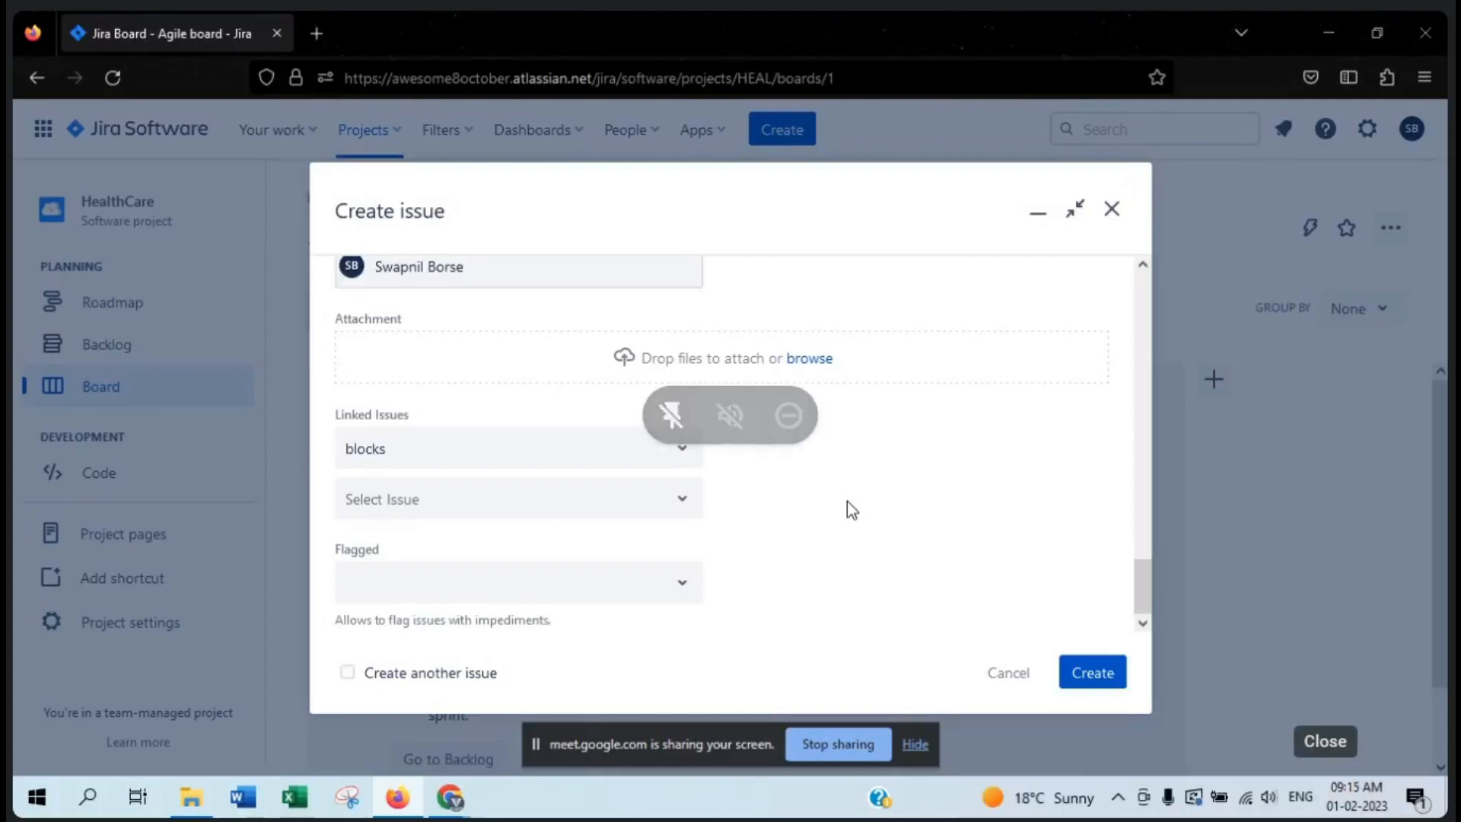
{"action": "left_click", "coordinate": [1255, 821]}
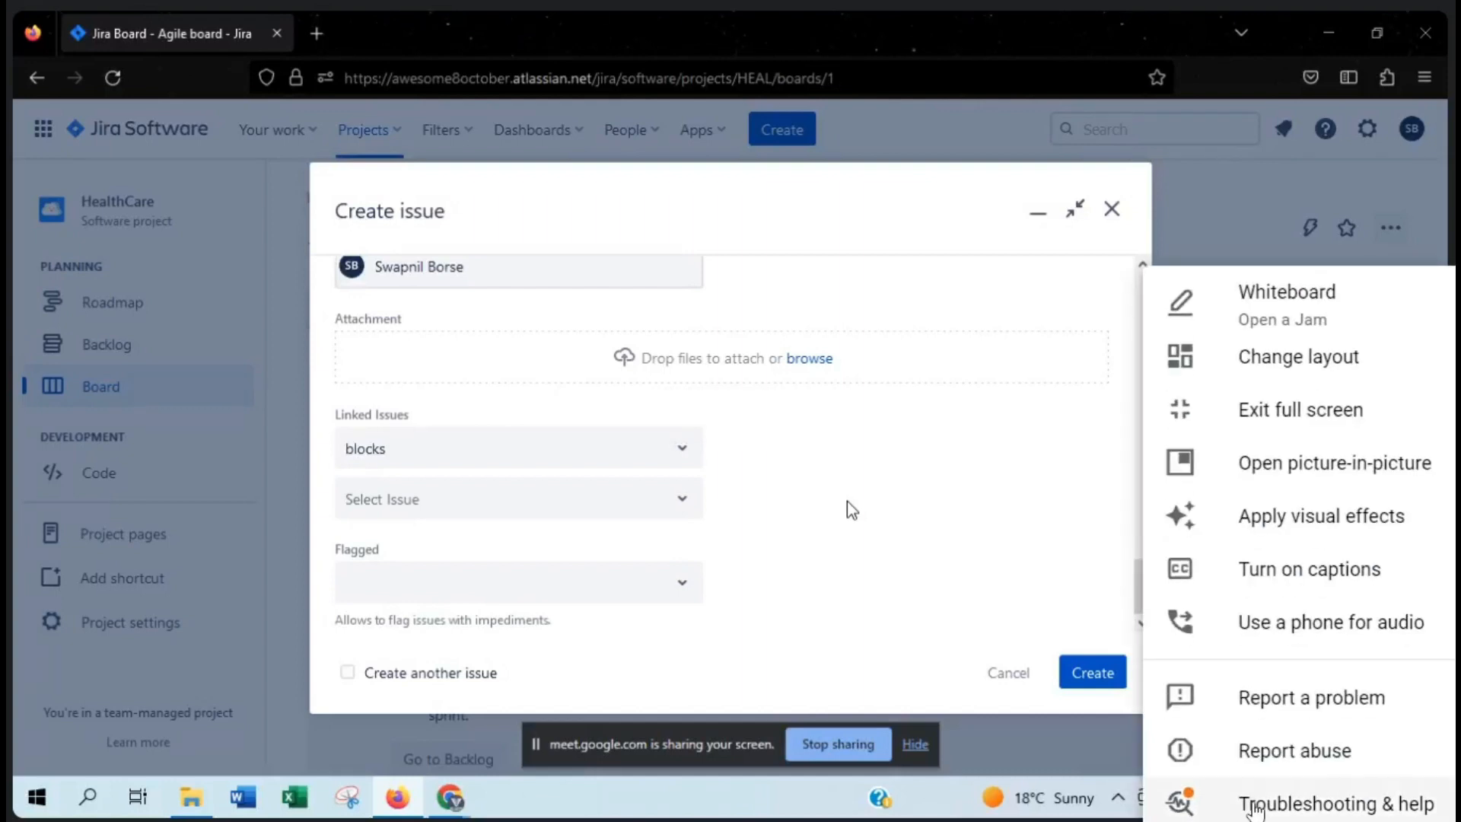
{"action": "left_click", "coordinate": [1254, 801]}
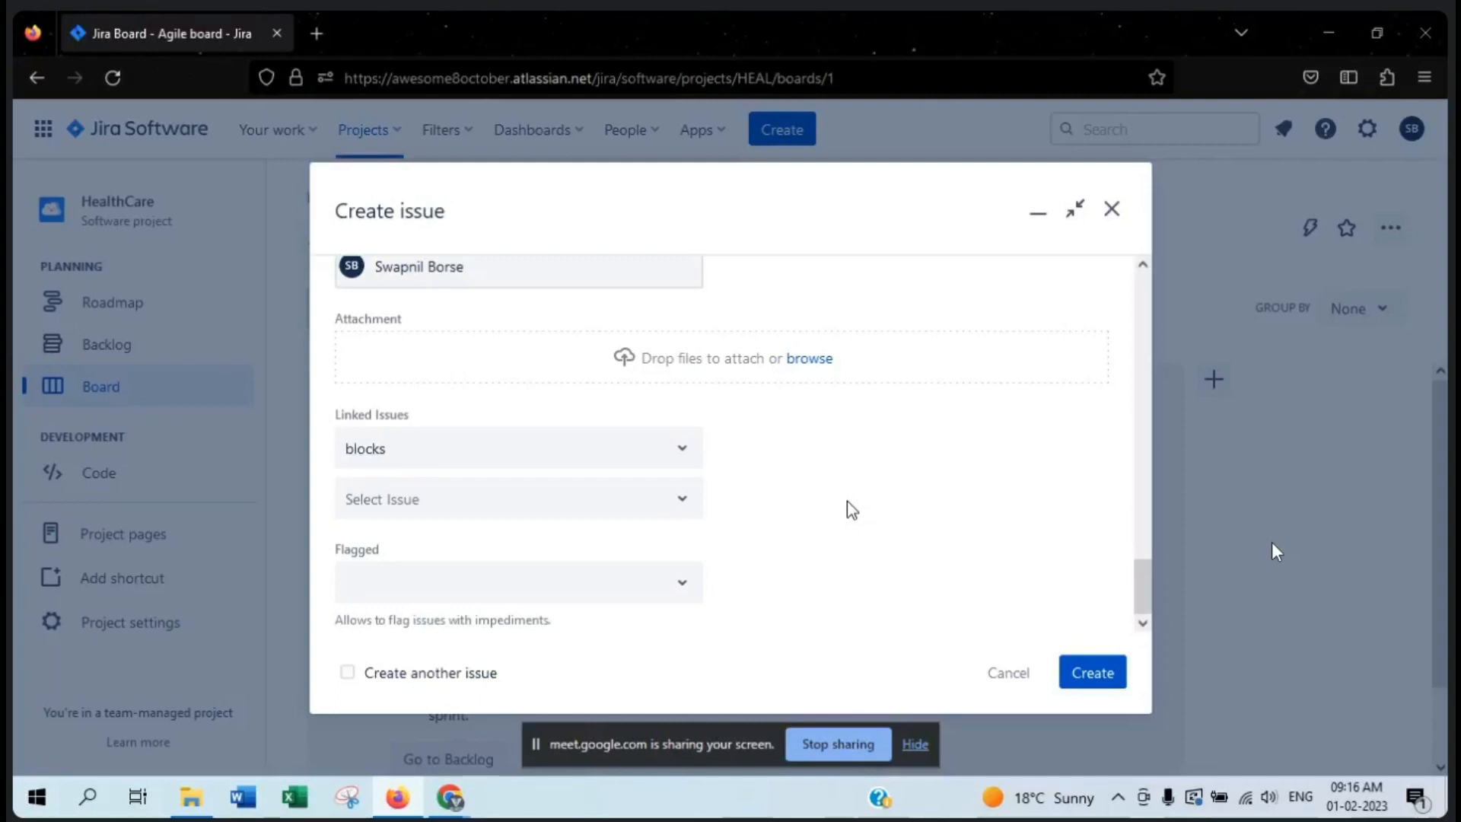
- Flag the bug as Impediment
{"action": "left_click", "coordinate": [584, 580]}
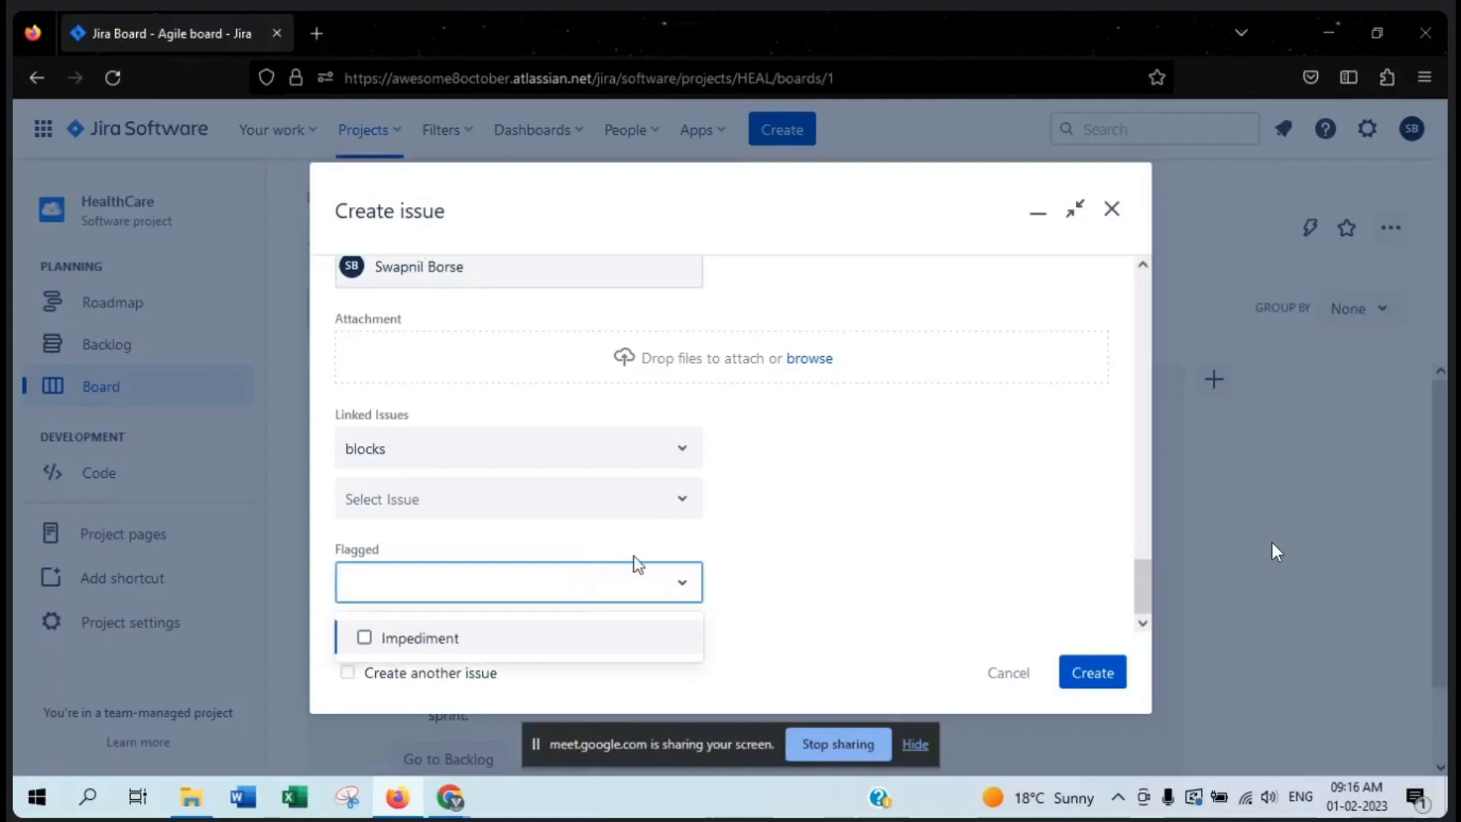
{"action": "left_click", "coordinate": [881, 567]}
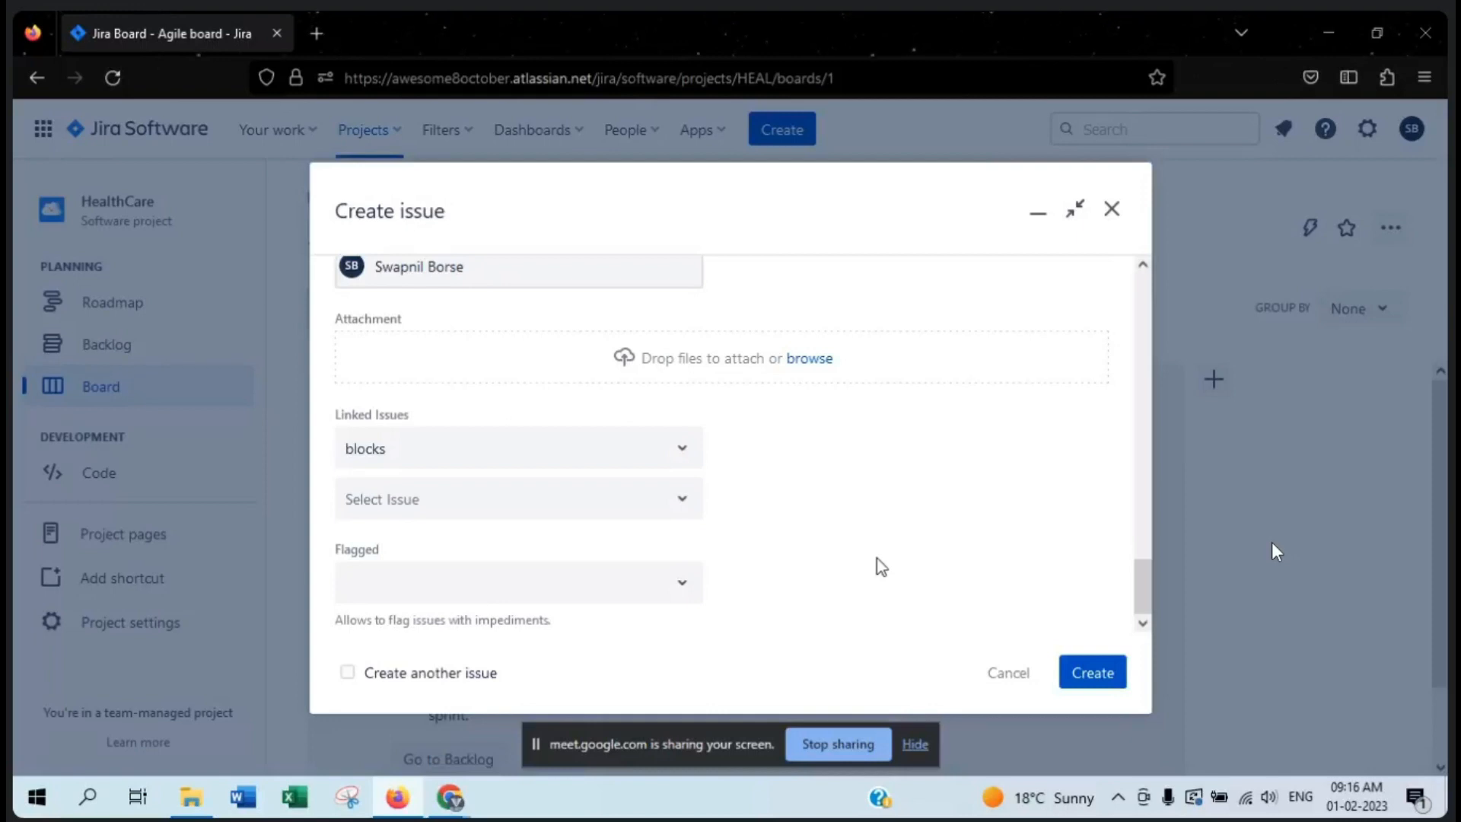
{"action": "left_click", "coordinate": [613, 583]}
{"action": "left_click", "coordinate": [472, 639]}
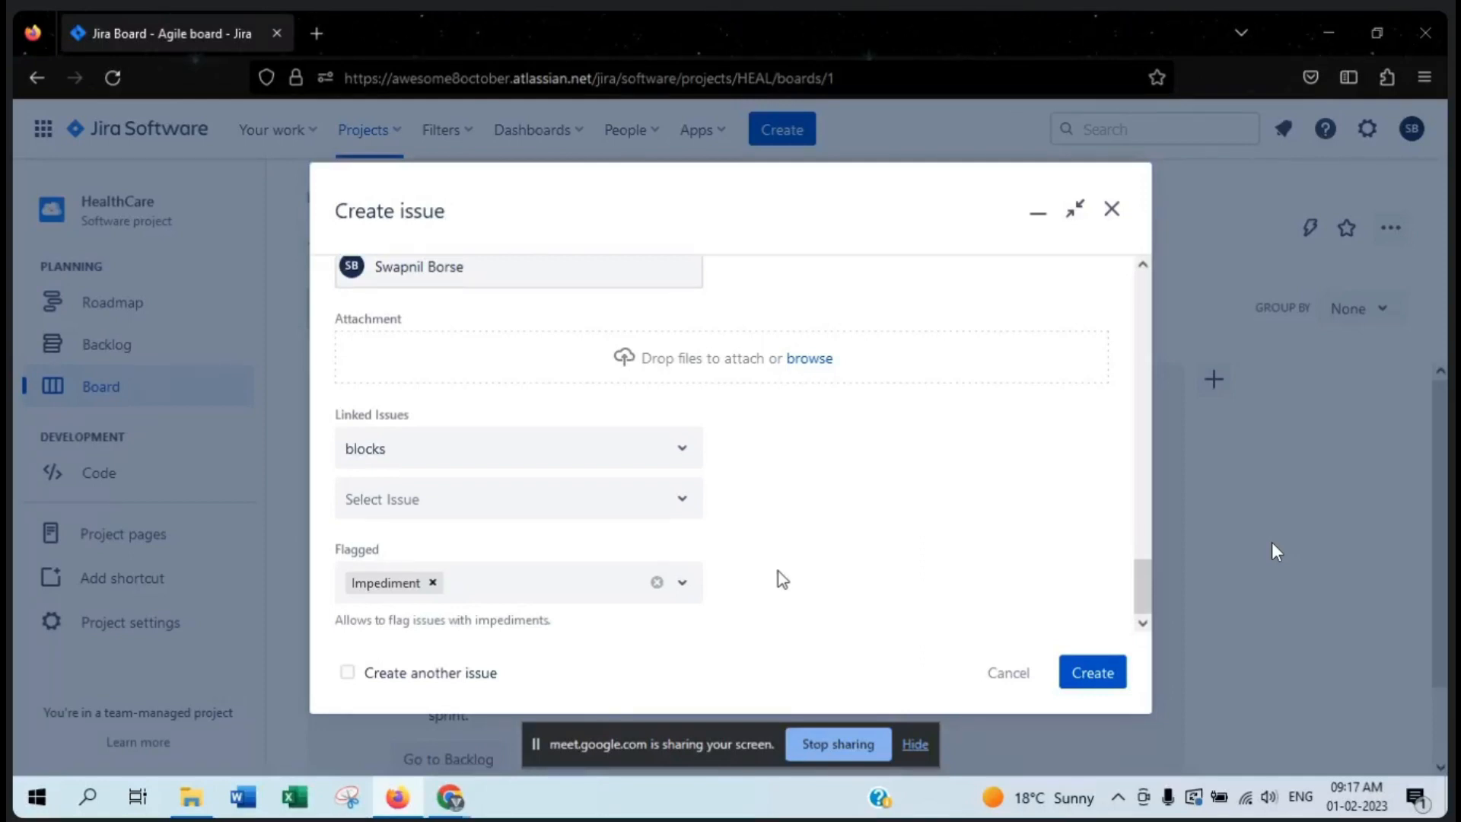
- Review the bug's project, issue type, summary, description, assignee and labels from the start of the form
{"action": "scroll", "coordinate": [846, 542], "scroll_direction": "up", "scroll_amount": 15}
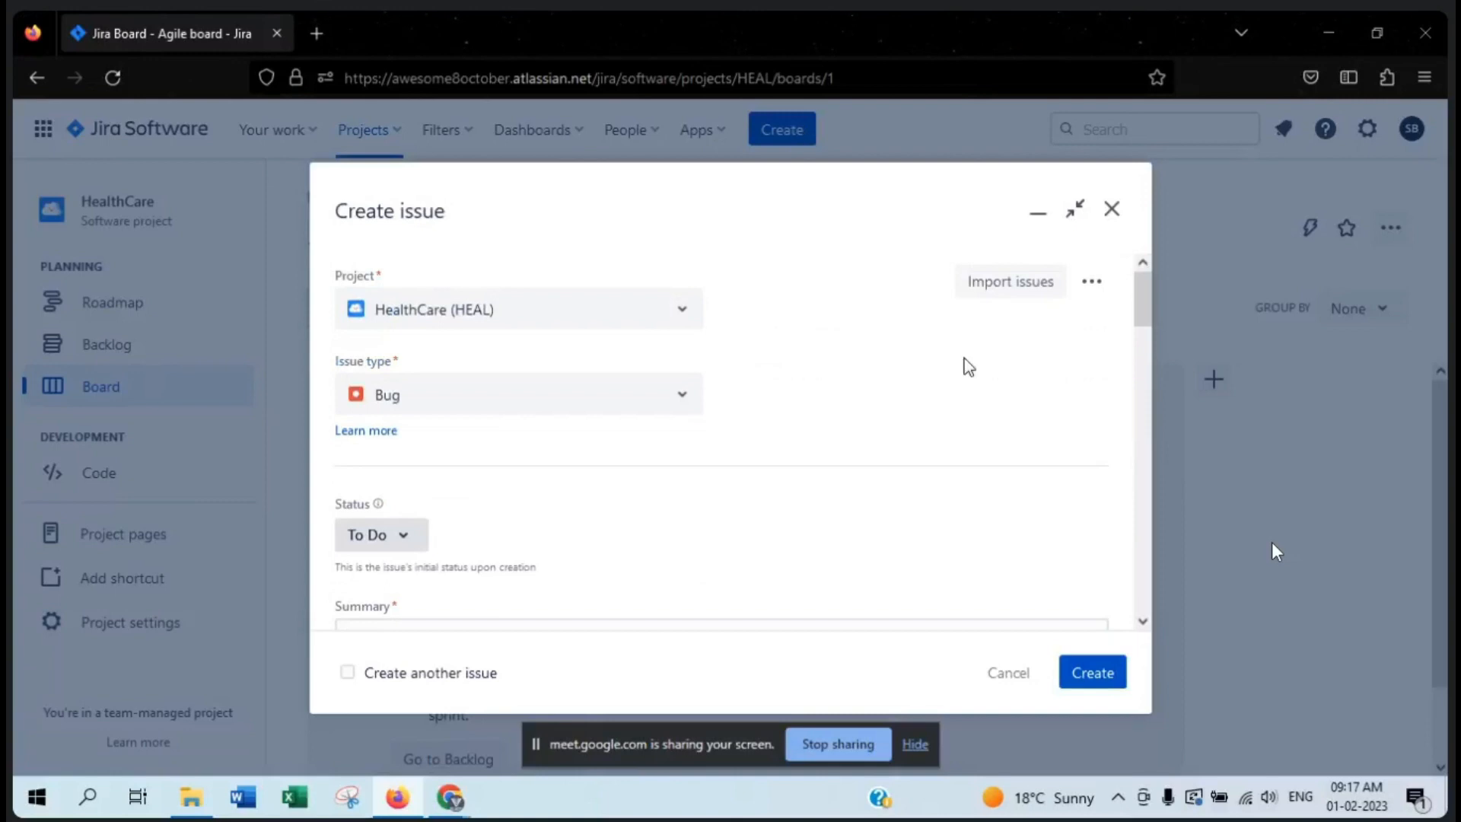
{"action": "left_click", "coordinate": [471, 309]}
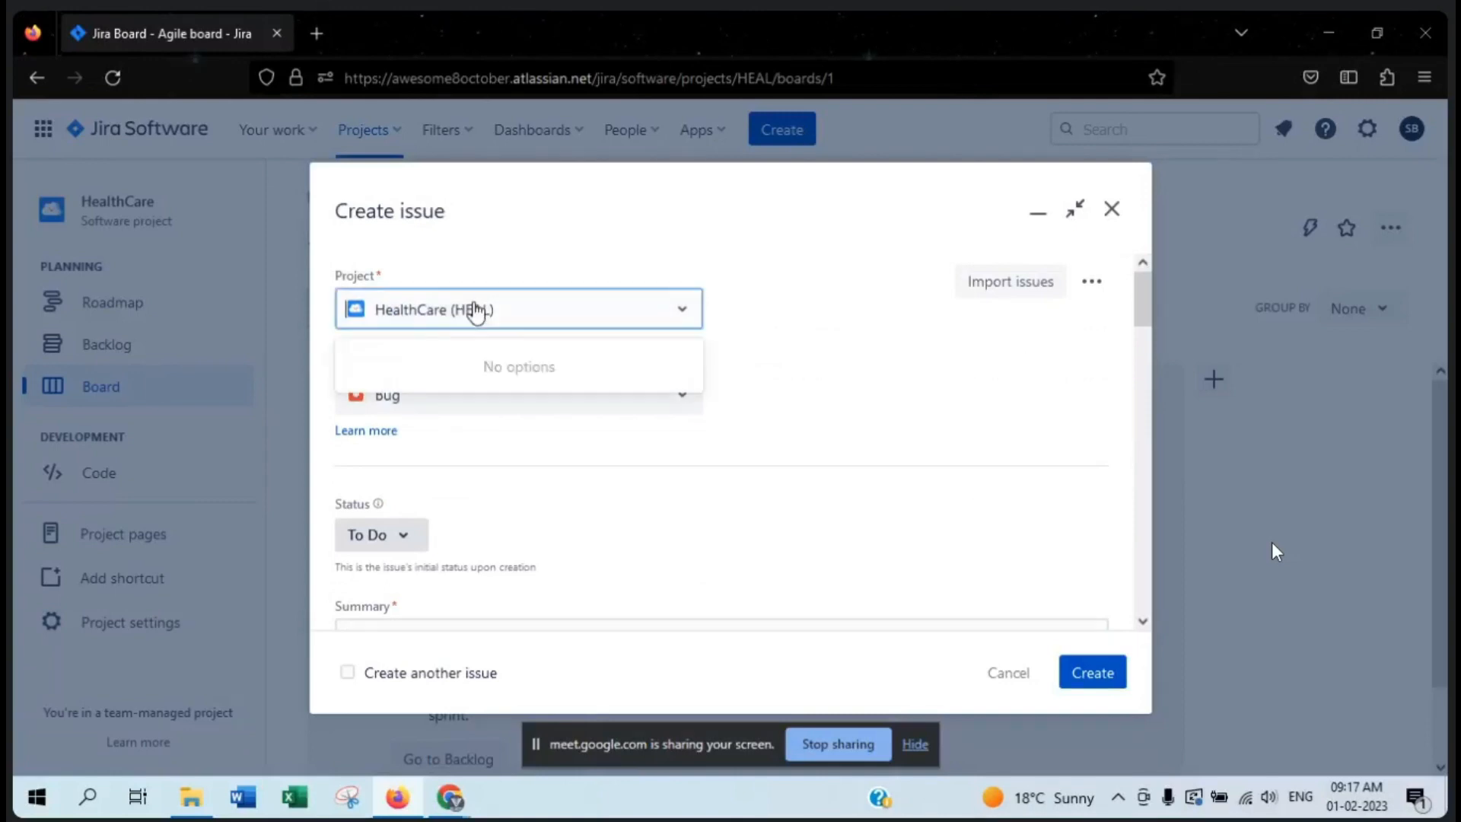
{"action": "left_click", "coordinate": [753, 311]}
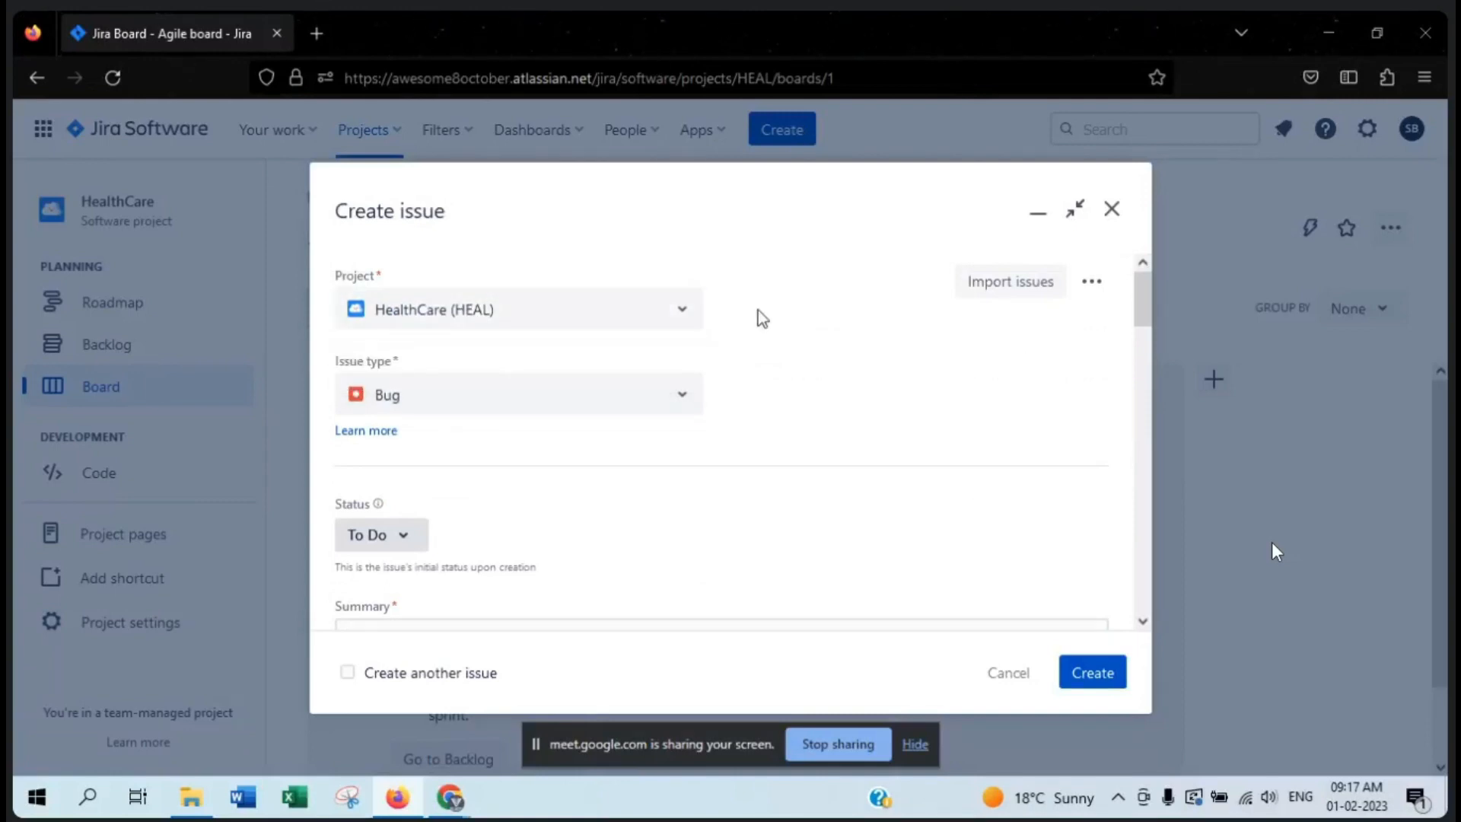
{"action": "left_click", "coordinate": [426, 392]}
{"action": "left_click", "coordinate": [427, 391]}
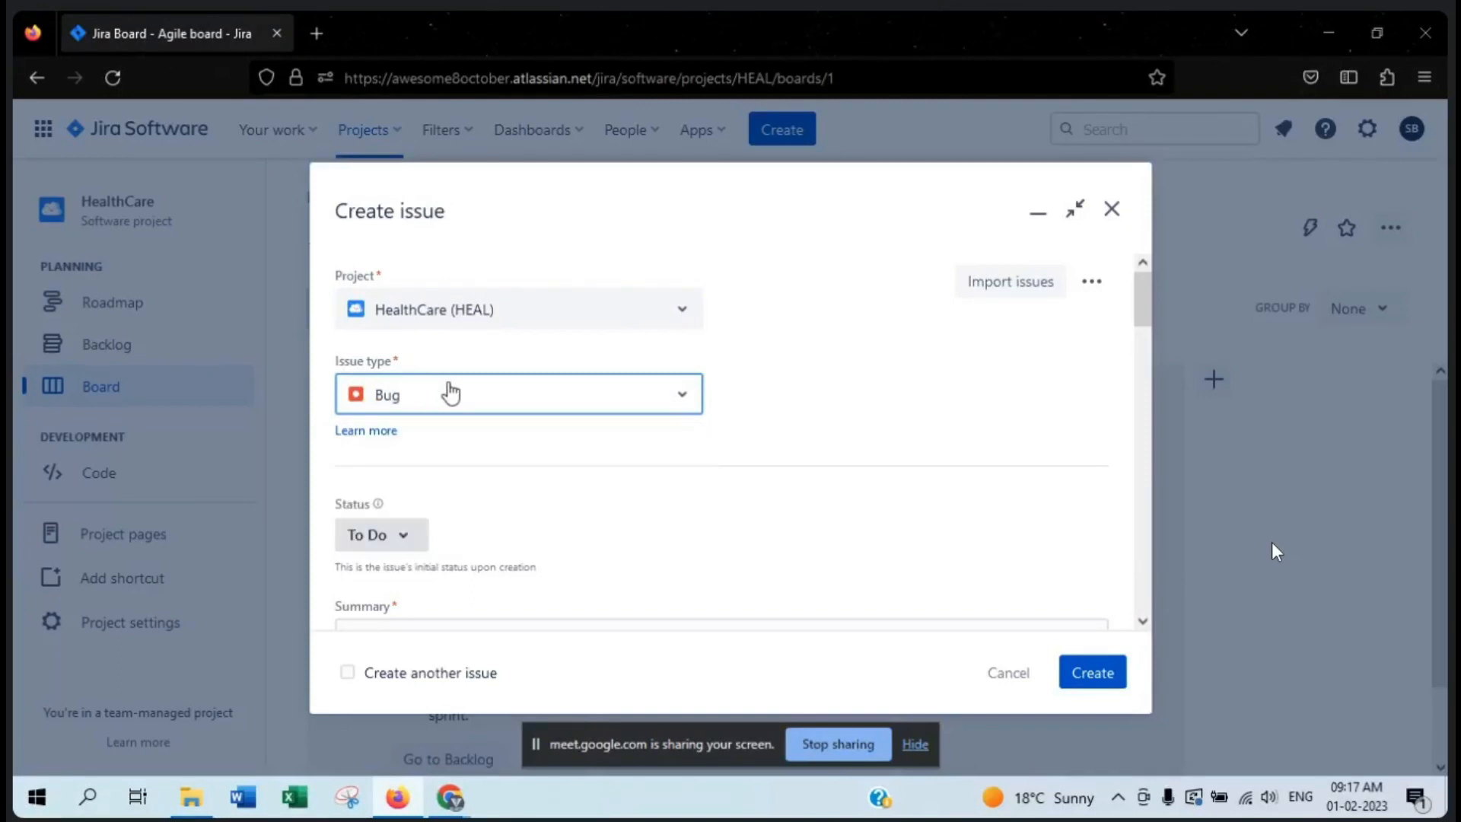
{"action": "left_click", "coordinate": [744, 416]}
{"action": "scroll", "coordinate": [744, 416], "scroll_direction": "down", "scroll_amount": 4}
{"action": "left_click_drag", "start_coordinate": [852, 358], "coordinate": [340, 362]}
{"action": "scroll", "coordinate": [531, 382], "scroll_direction": "down", "scroll_amount": 2}
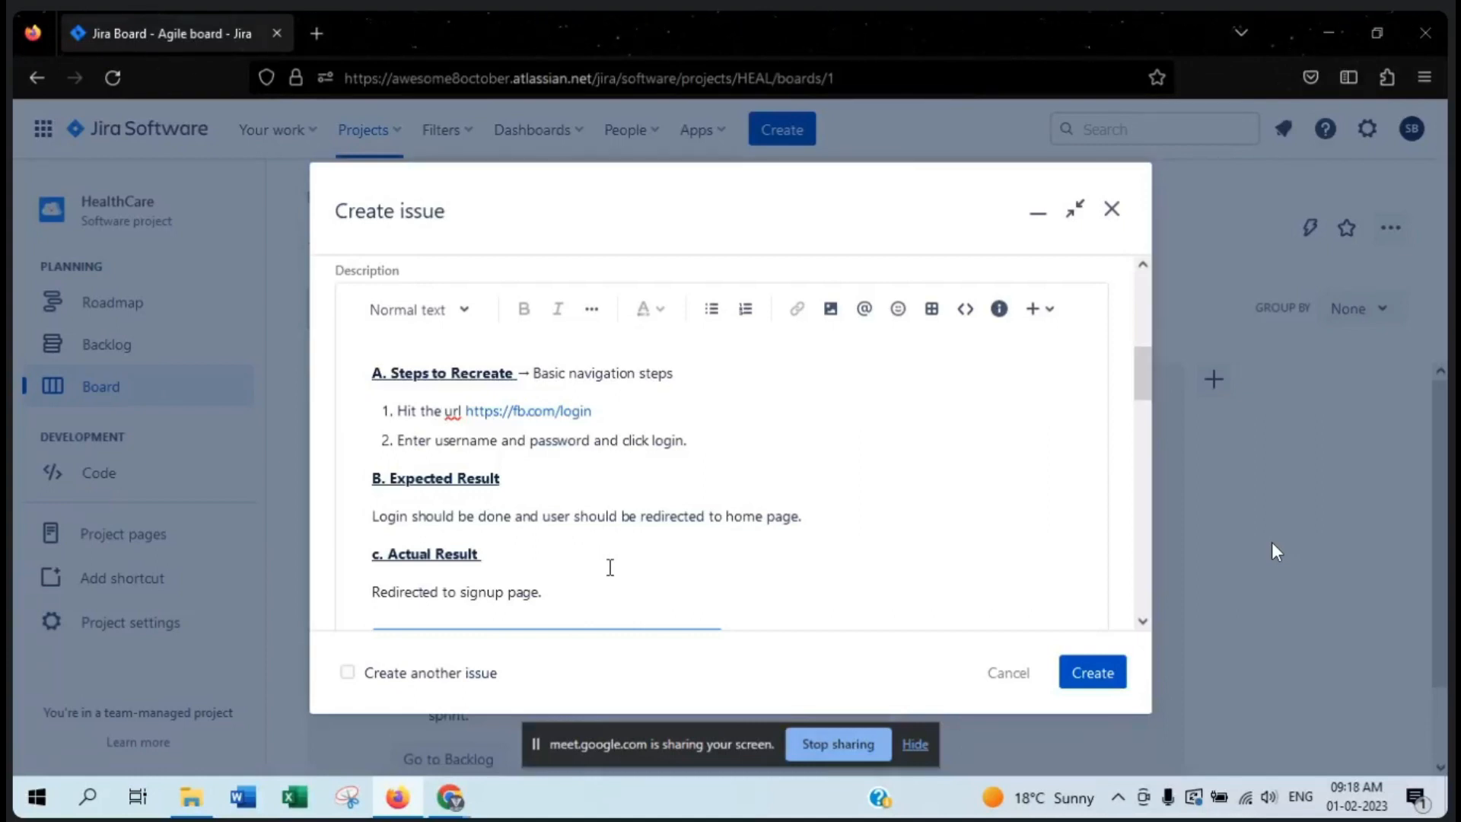
{"action": "scroll", "coordinate": [609, 568], "scroll_direction": "down", "scroll_amount": 4}
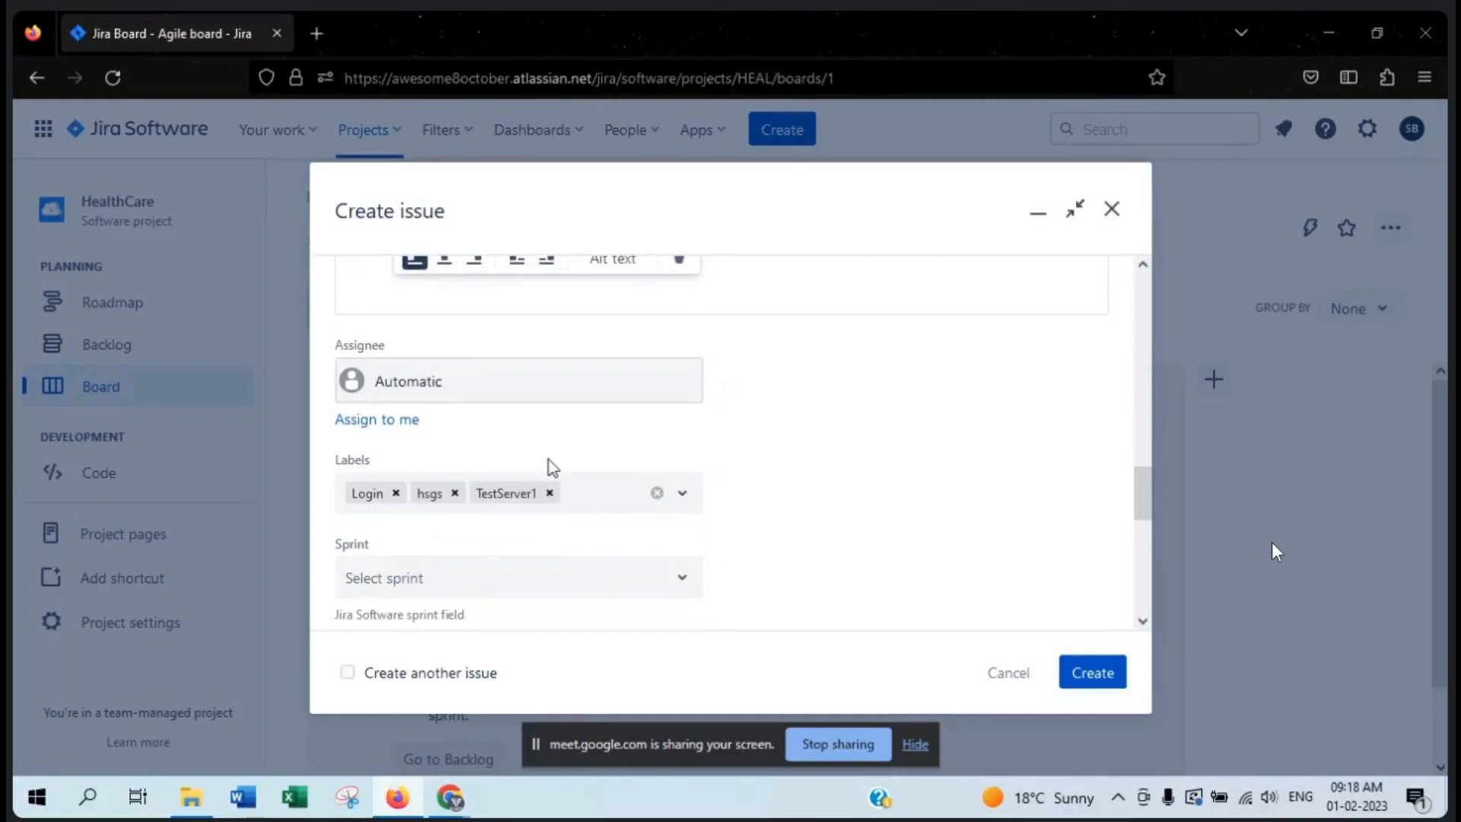
- Review the bug's labels, sprint, story points, reporter, attachment, linked issues and flag before submitting the form
{"action": "left_click_drag", "start_coordinate": [406, 458], "coordinate": [307, 442]}
{"action": "left_click", "coordinate": [467, 462]}
{"action": "scroll", "coordinate": [468, 463], "scroll_direction": "down", "scroll_amount": 2}
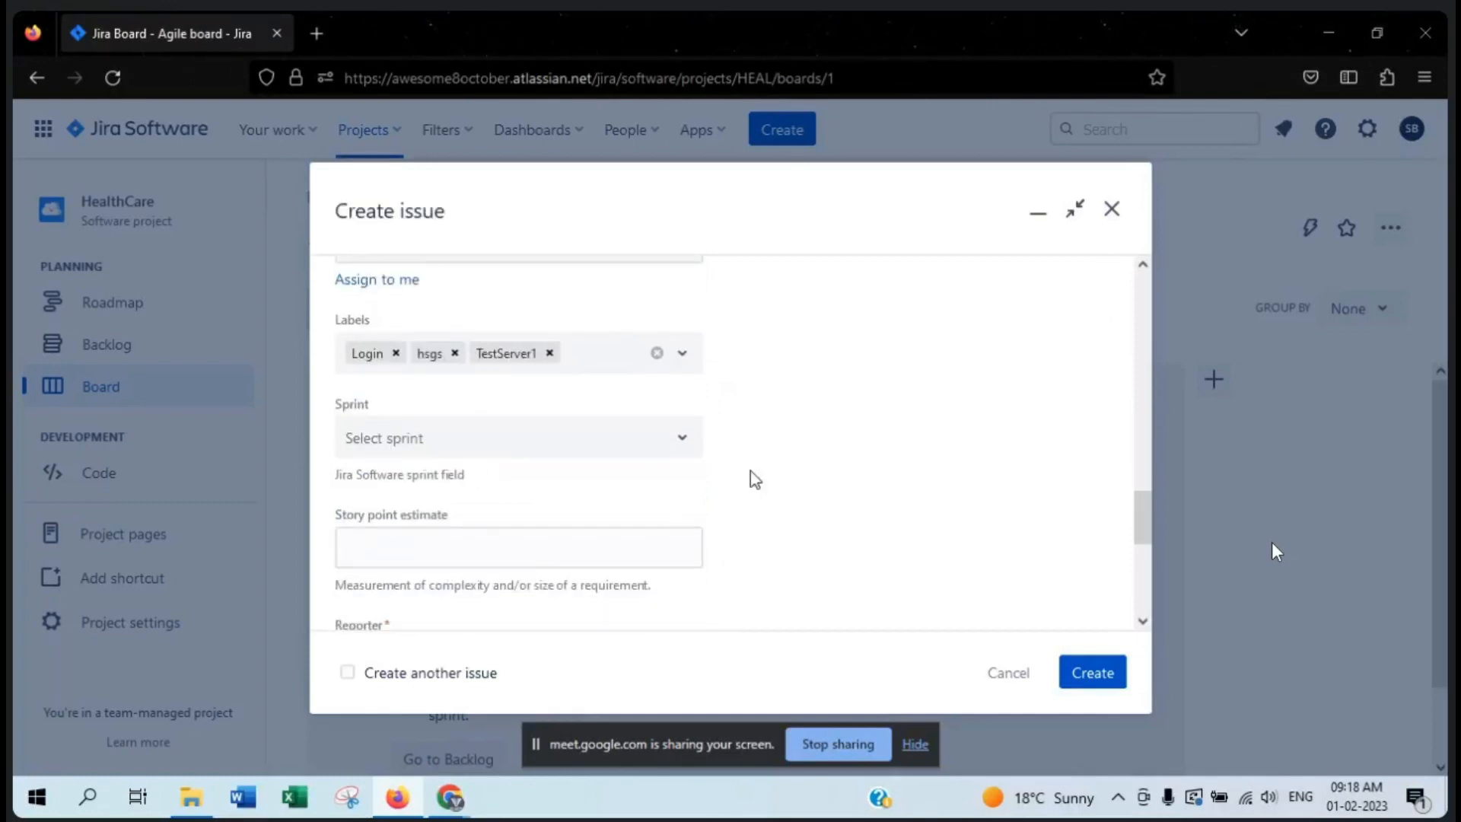
{"action": "scroll", "coordinate": [751, 473], "scroll_direction": "down", "scroll_amount": 2}
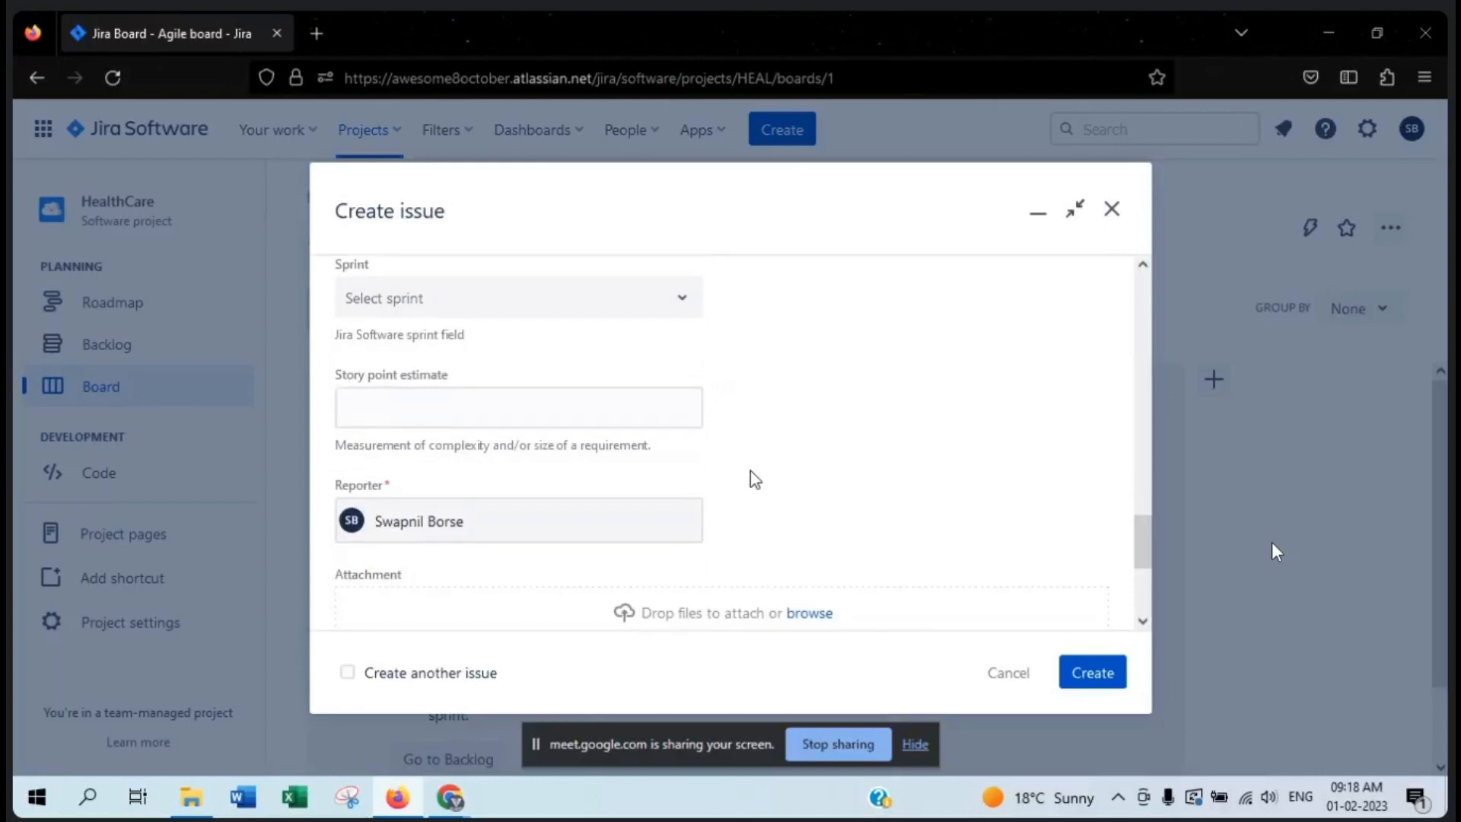
{"action": "scroll", "coordinate": [750, 479], "scroll_direction": "down", "scroll_amount": 2}
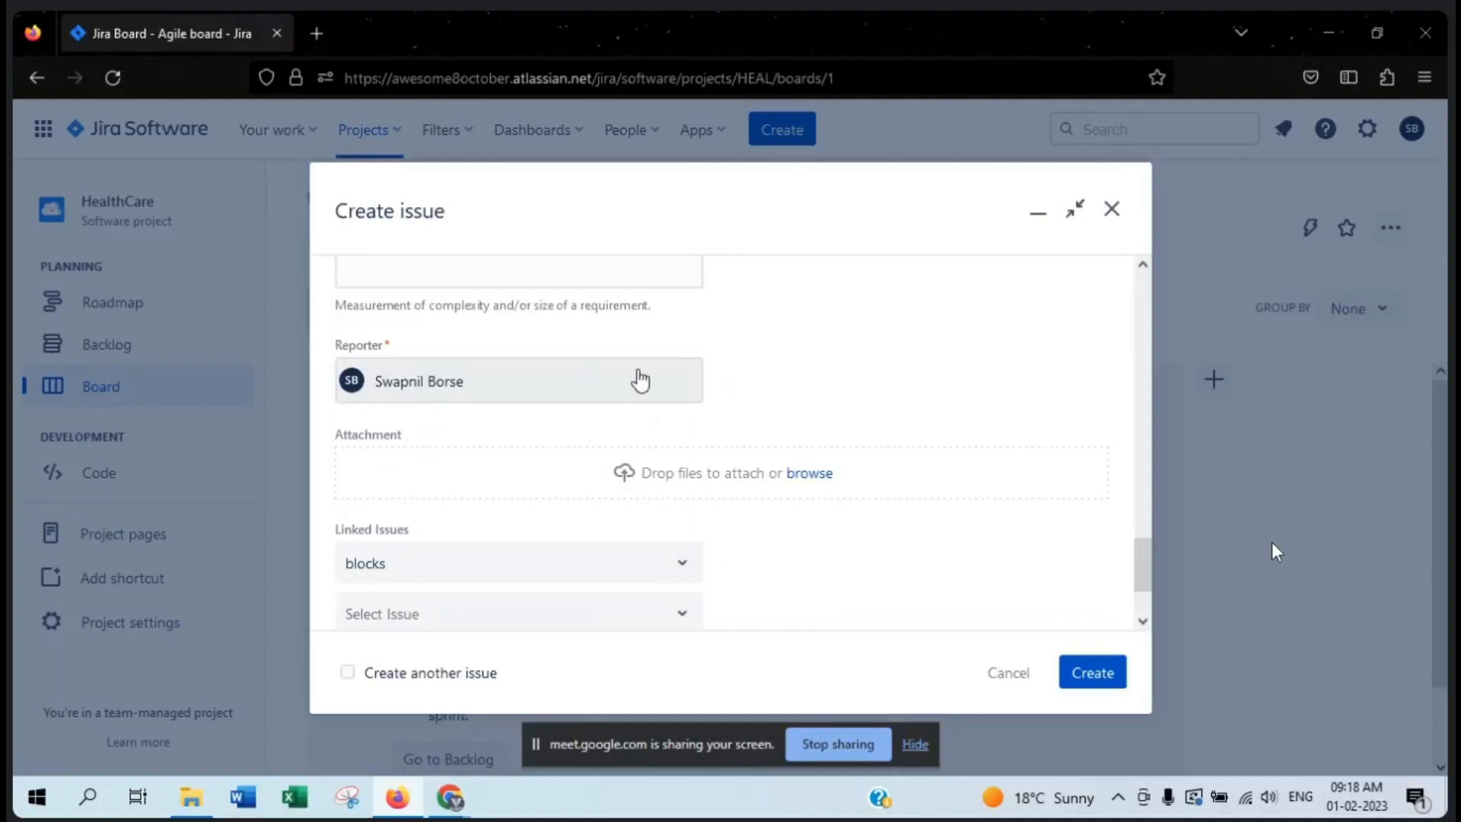
{"action": "scroll", "coordinate": [873, 321], "scroll_direction": "down", "scroll_amount": 2}
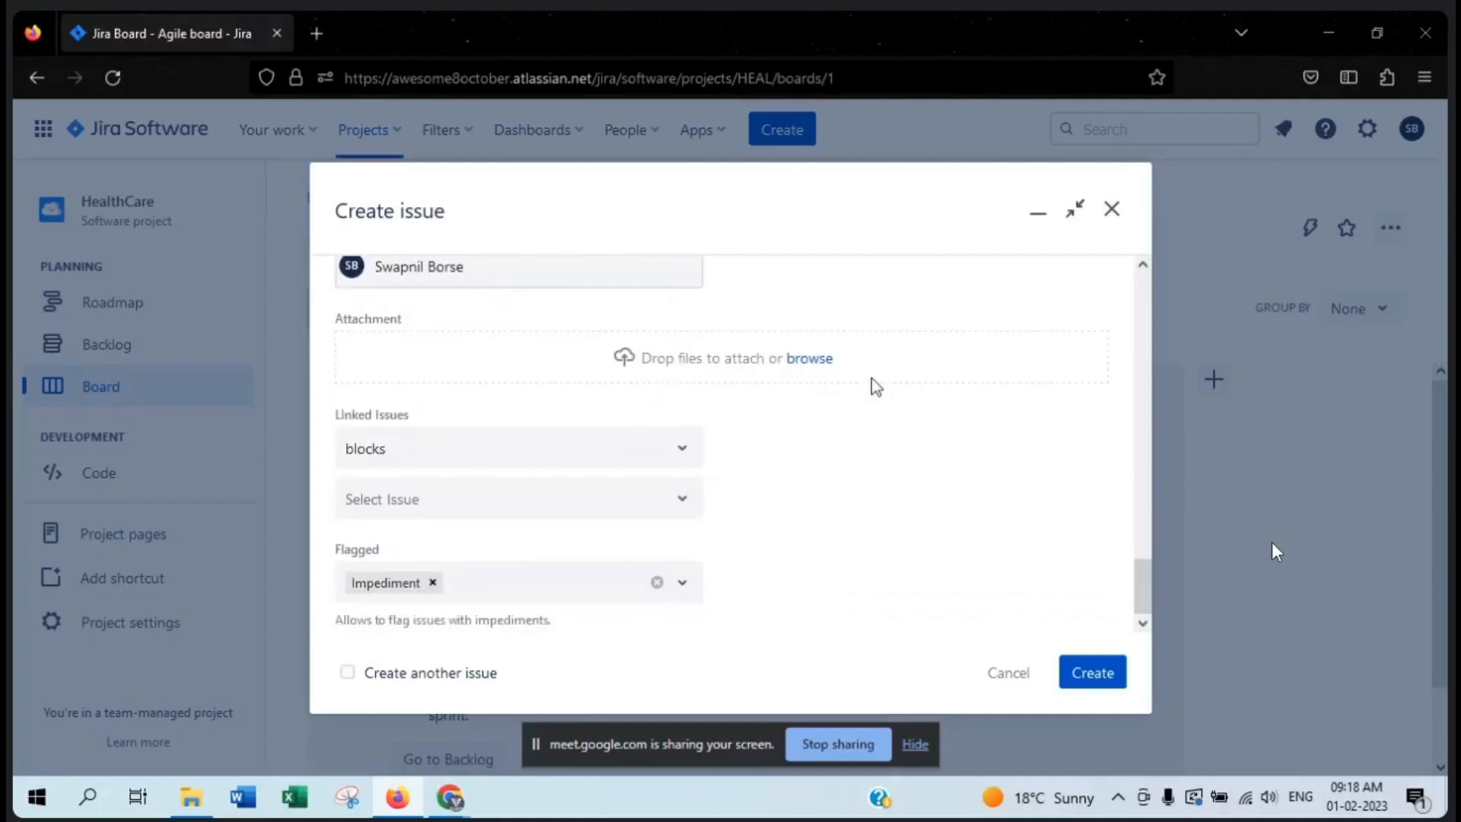
{"action": "left_click_drag", "start_coordinate": [414, 415], "coordinate": [315, 408]}
{"action": "left_click", "coordinate": [778, 458]}
{"action": "left_click_drag", "start_coordinate": [445, 546], "coordinate": [288, 537]}
{"action": "left_click", "coordinate": [540, 555]}
{"action": "scroll", "coordinate": [998, 497], "scroll_direction": "up", "scroll_amount": 10}
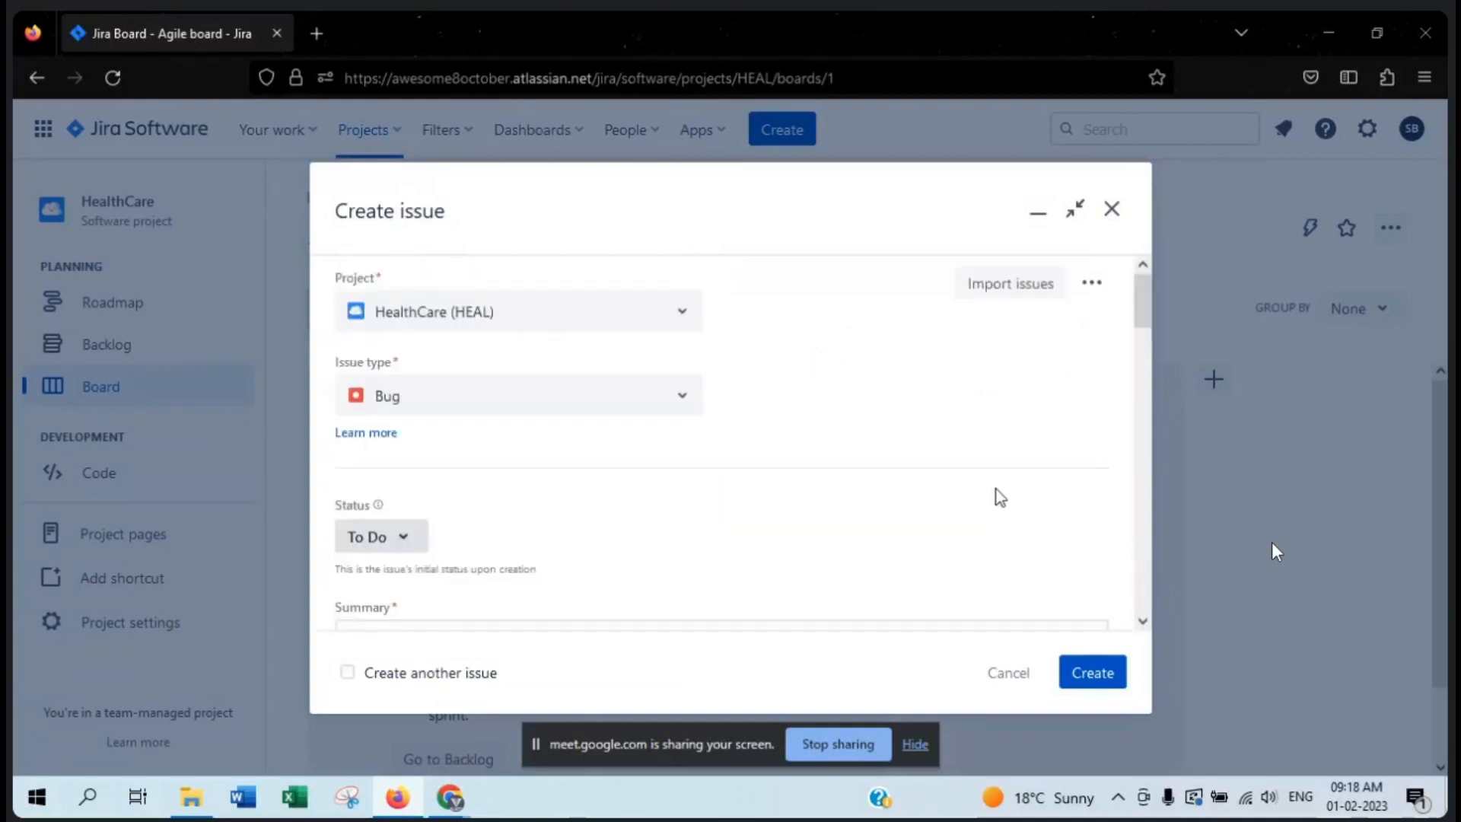
- Delete the image that failed to load from the bug's description and submit the bug
{"action": "left_click", "coordinate": [1099, 681]}
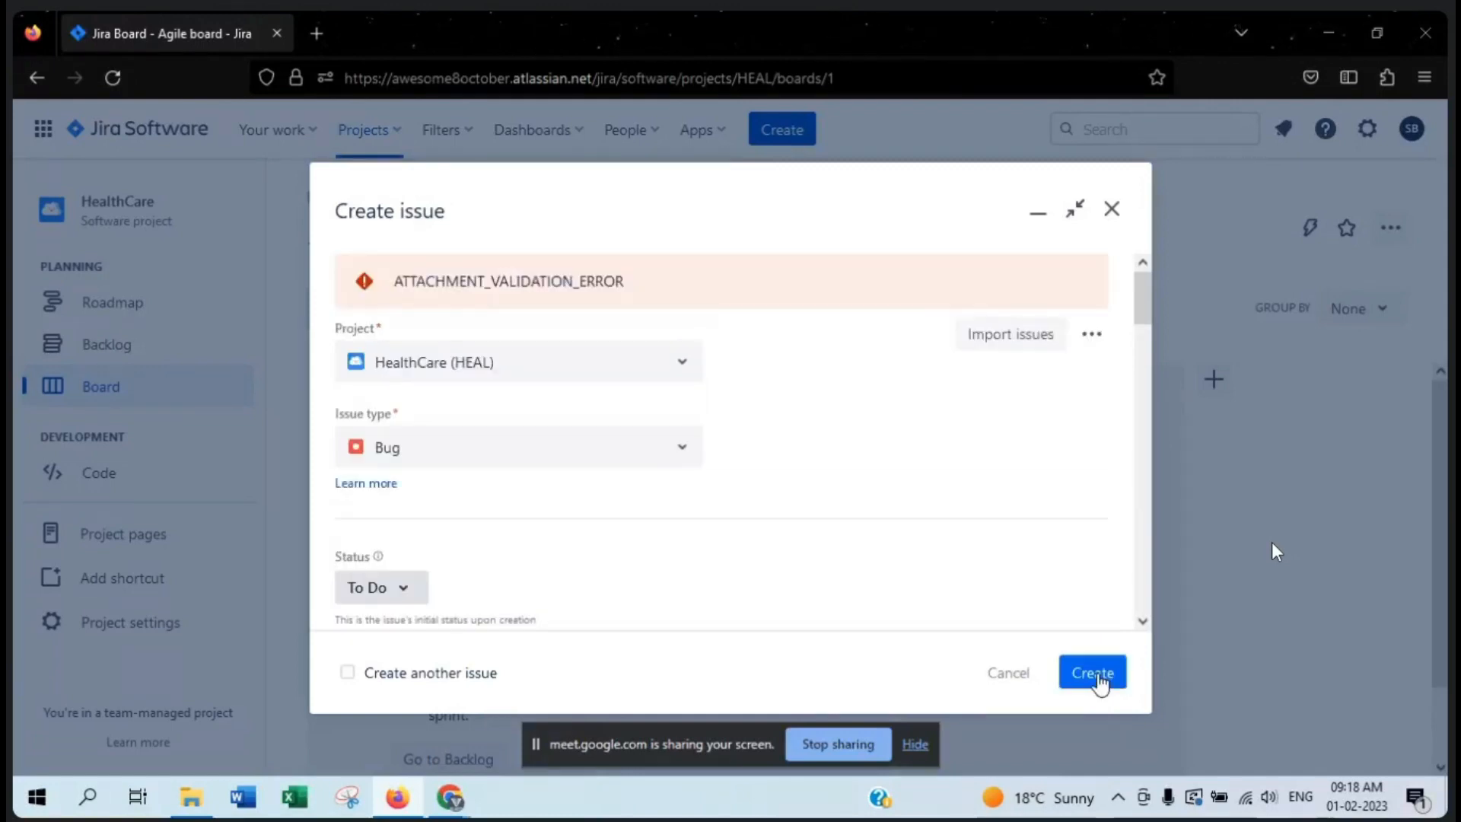
{"action": "scroll", "coordinate": [707, 478], "scroll_direction": "down", "scroll_amount": 8}
{"action": "scroll", "coordinate": [711, 480], "scroll_direction": "up", "scroll_amount": 6}
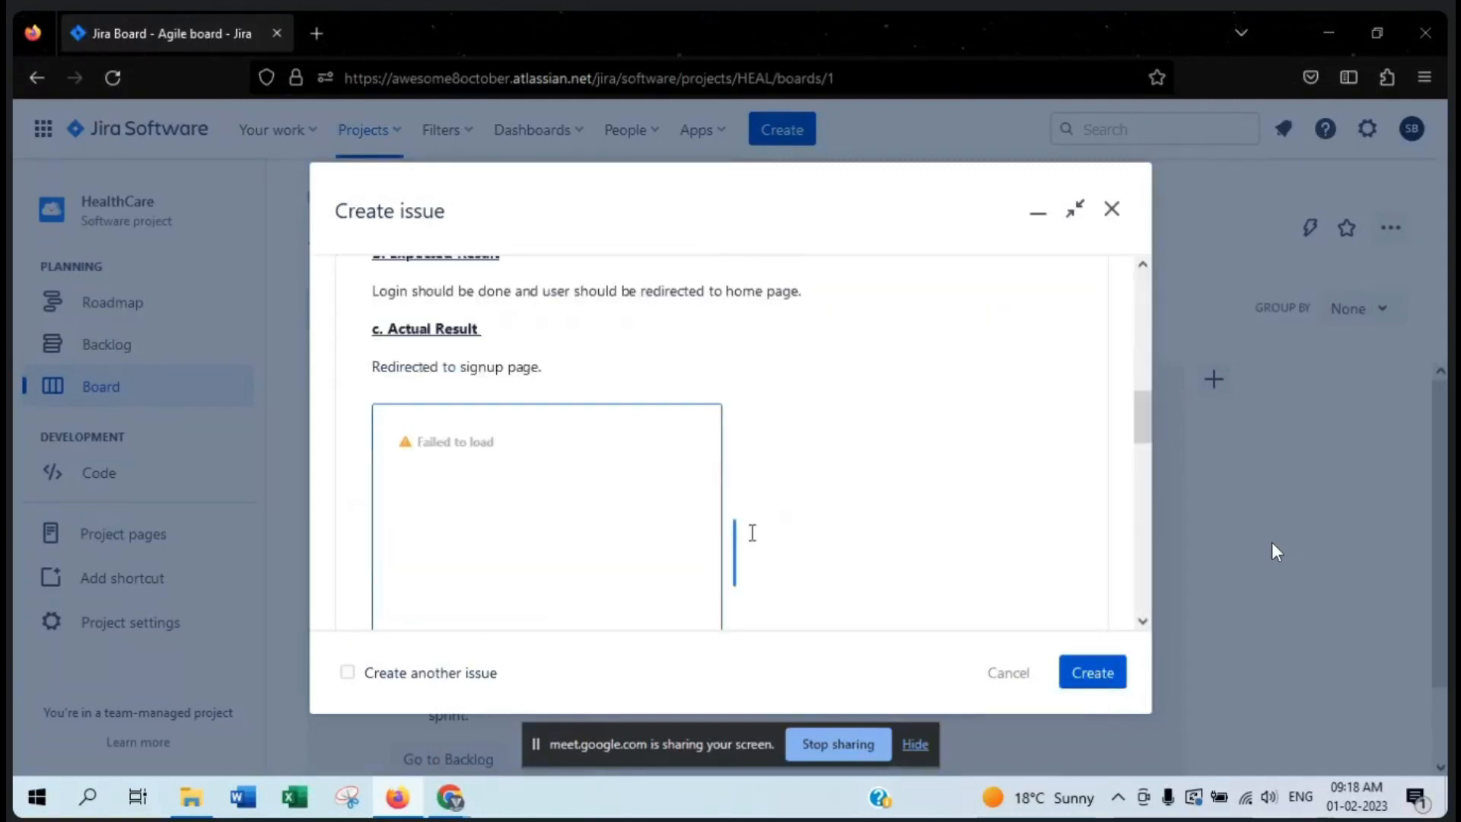
{"action": "scroll", "coordinate": [751, 532], "scroll_direction": "down", "scroll_amount": 3}
{"action": "left_click", "coordinate": [677, 455]}
{"action": "left_click", "coordinate": [1088, 683]}
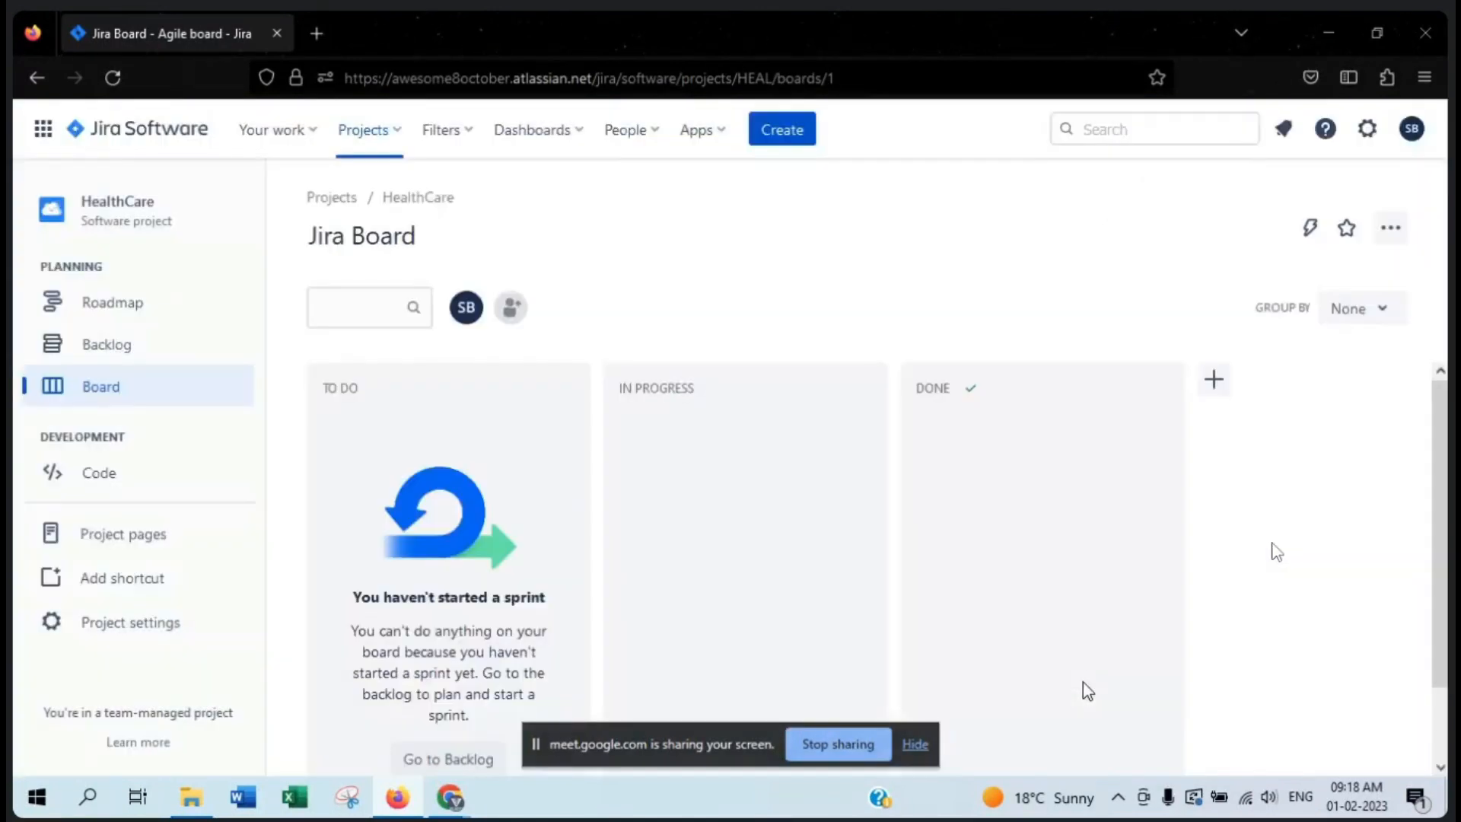
- Read the saved-issue notification, open the HealthCare project's backlog and dismiss the notification
{"action": "left_click_drag", "start_coordinate": [160, 586], "coordinate": [404, 606]}
{"action": "left_click", "coordinate": [431, 592]}
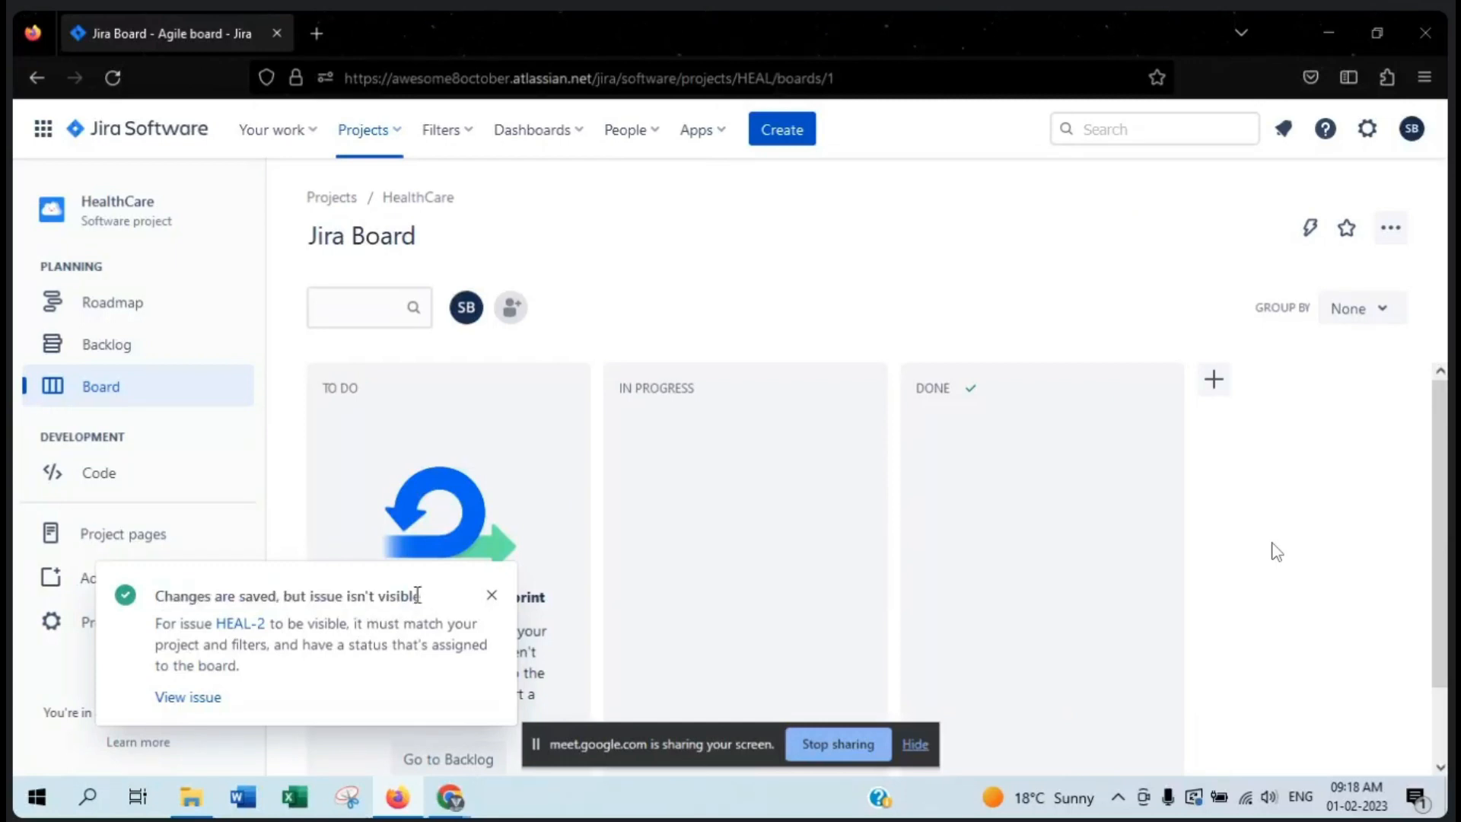
{"action": "left_click_drag", "start_coordinate": [191, 594], "coordinate": [305, 597]}
{"action": "left_click", "coordinate": [253, 602]}
{"action": "left_click", "coordinate": [132, 354]}
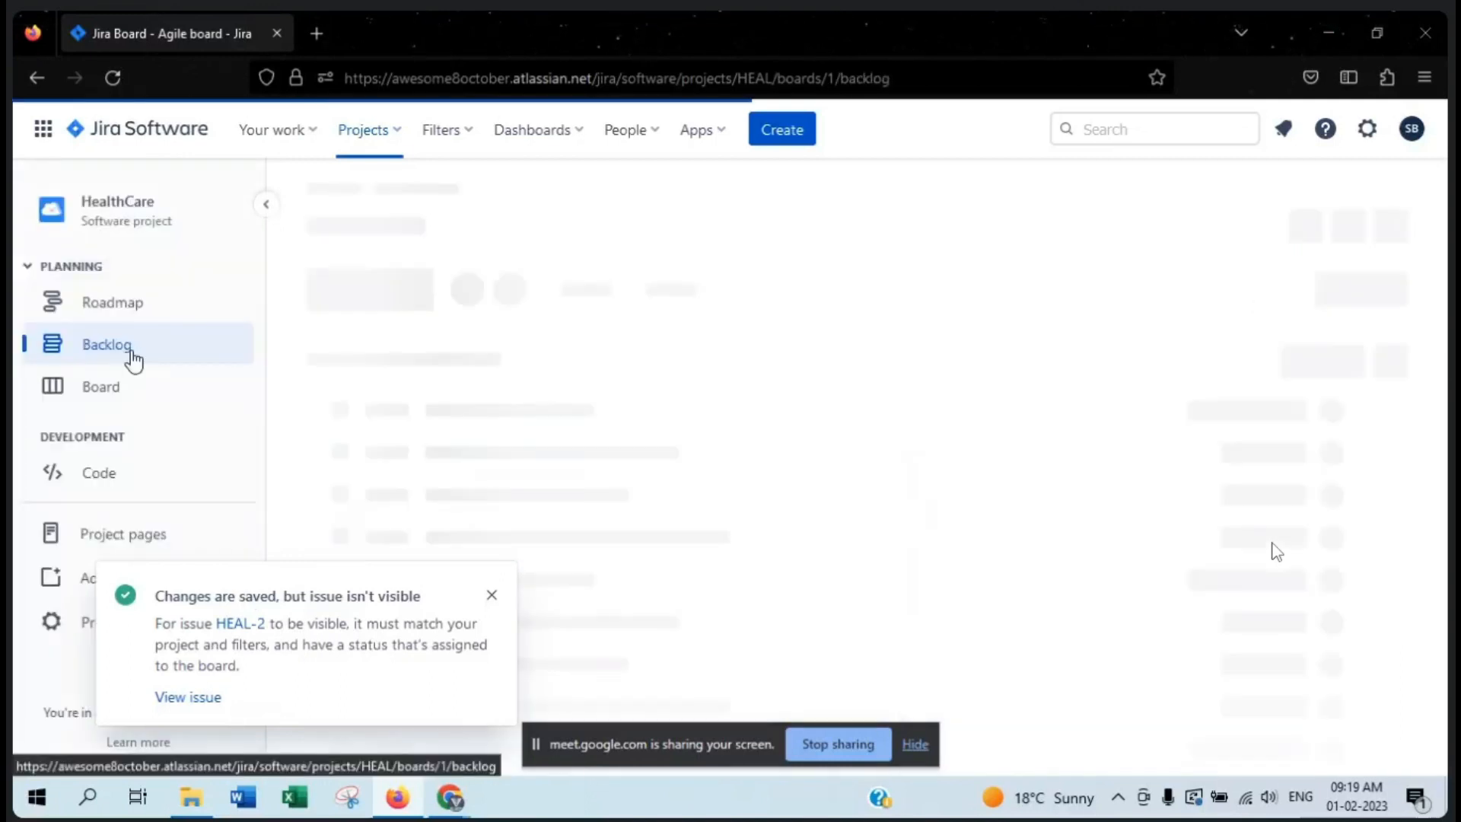
{"action": "left_click", "coordinate": [490, 597]}
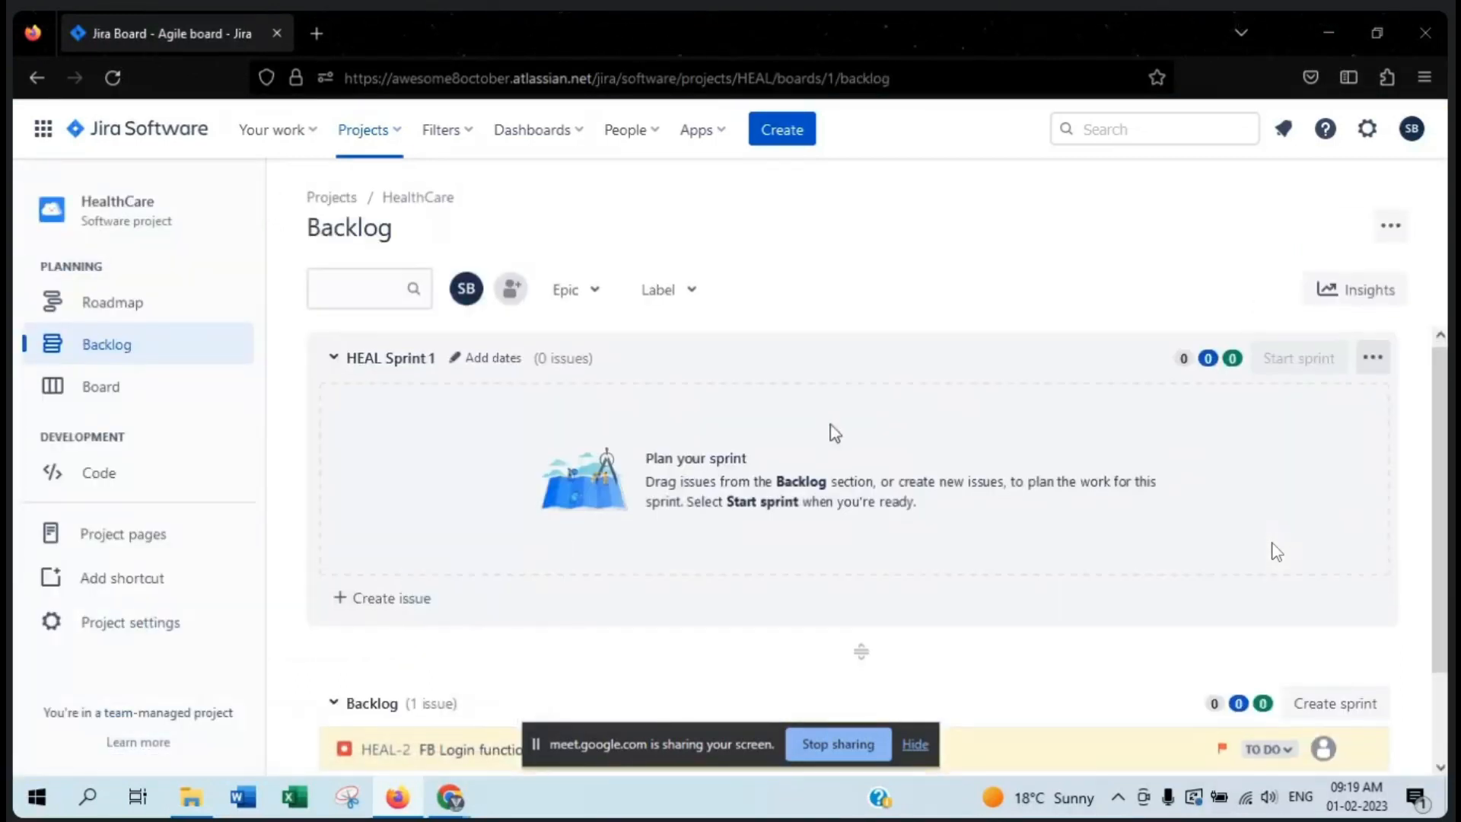
- Open the details of bug HEAL-2 from the backlog and look over its description
{"action": "scroll", "coordinate": [1277, 551], "scroll_direction": "down", "scroll_amount": 2}
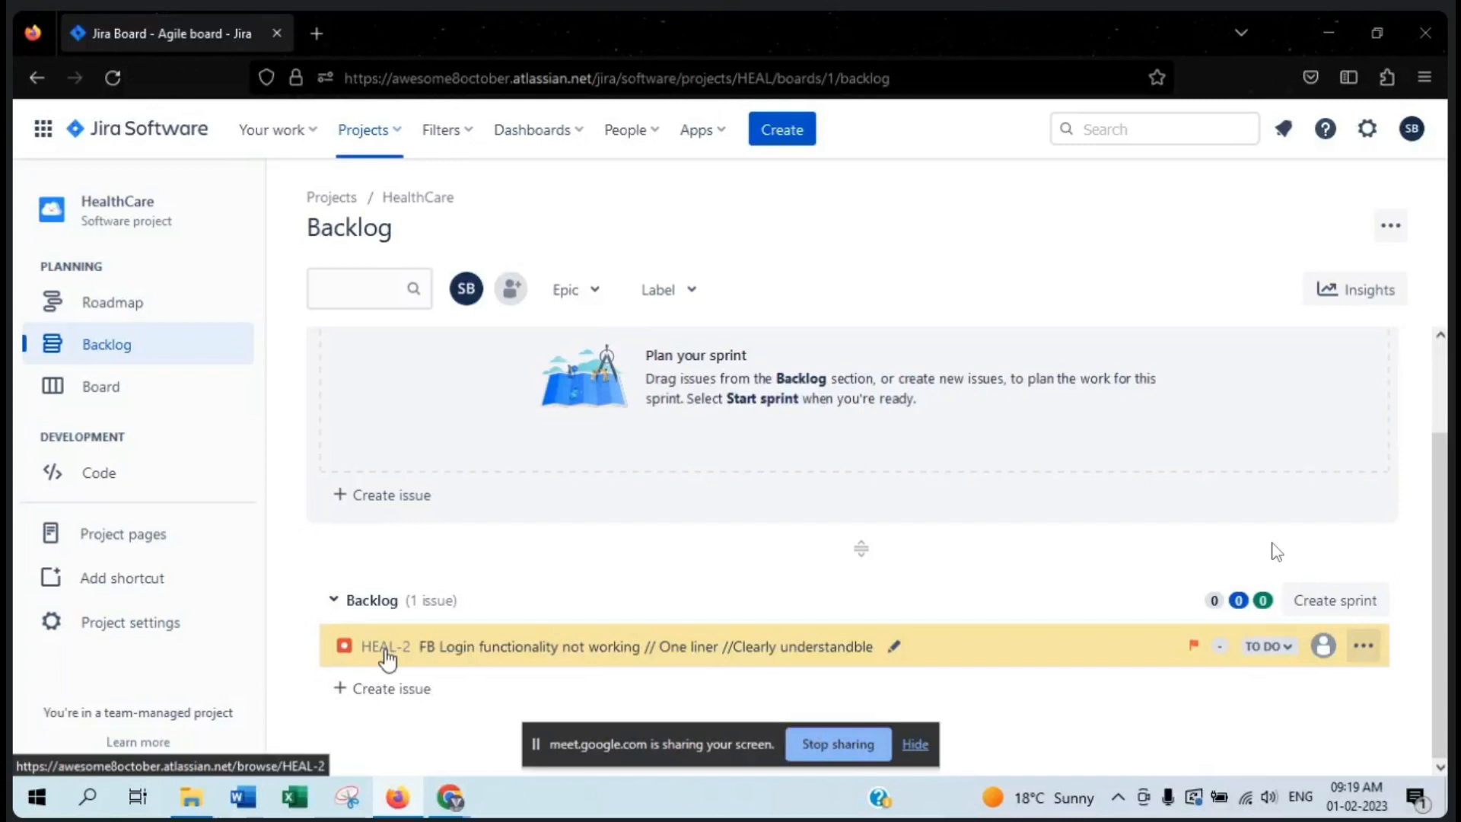
{"action": "left_click", "coordinate": [491, 652]}
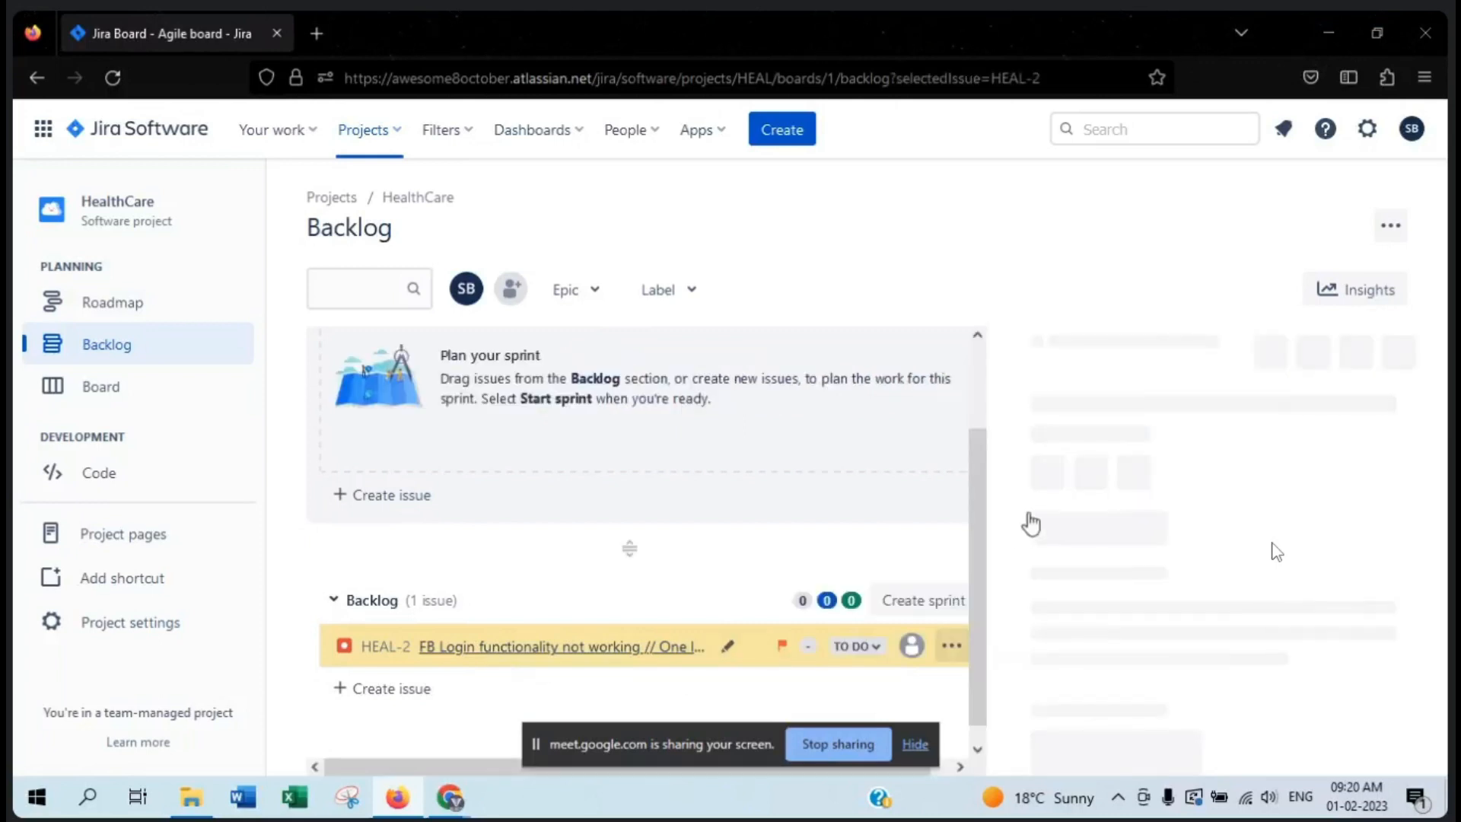
{"action": "scroll", "coordinate": [1061, 401], "scroll_direction": "down", "scroll_amount": 5}
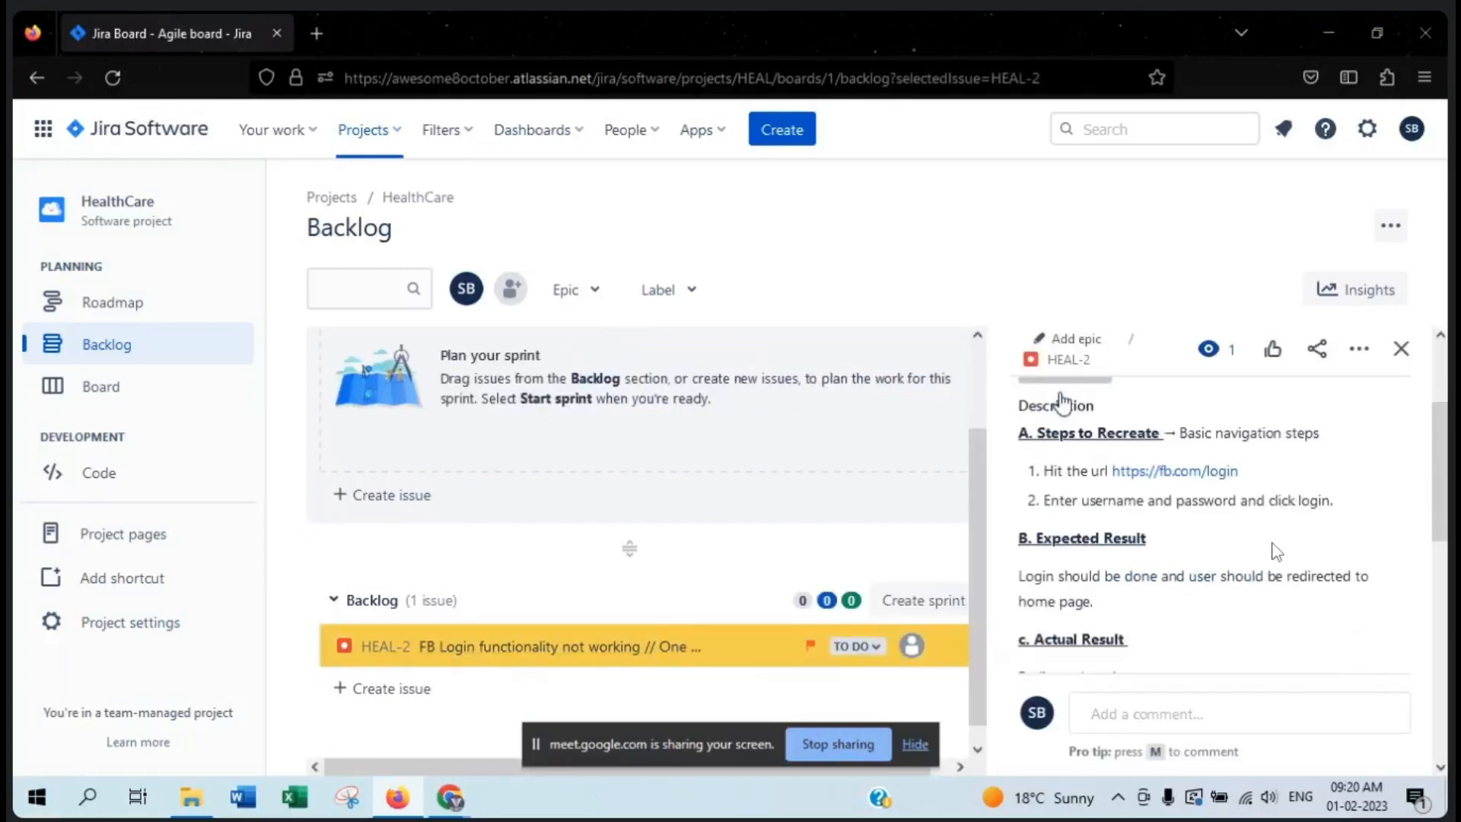
{"action": "scroll", "coordinate": [1062, 392], "scroll_direction": "up", "scroll_amount": 5}
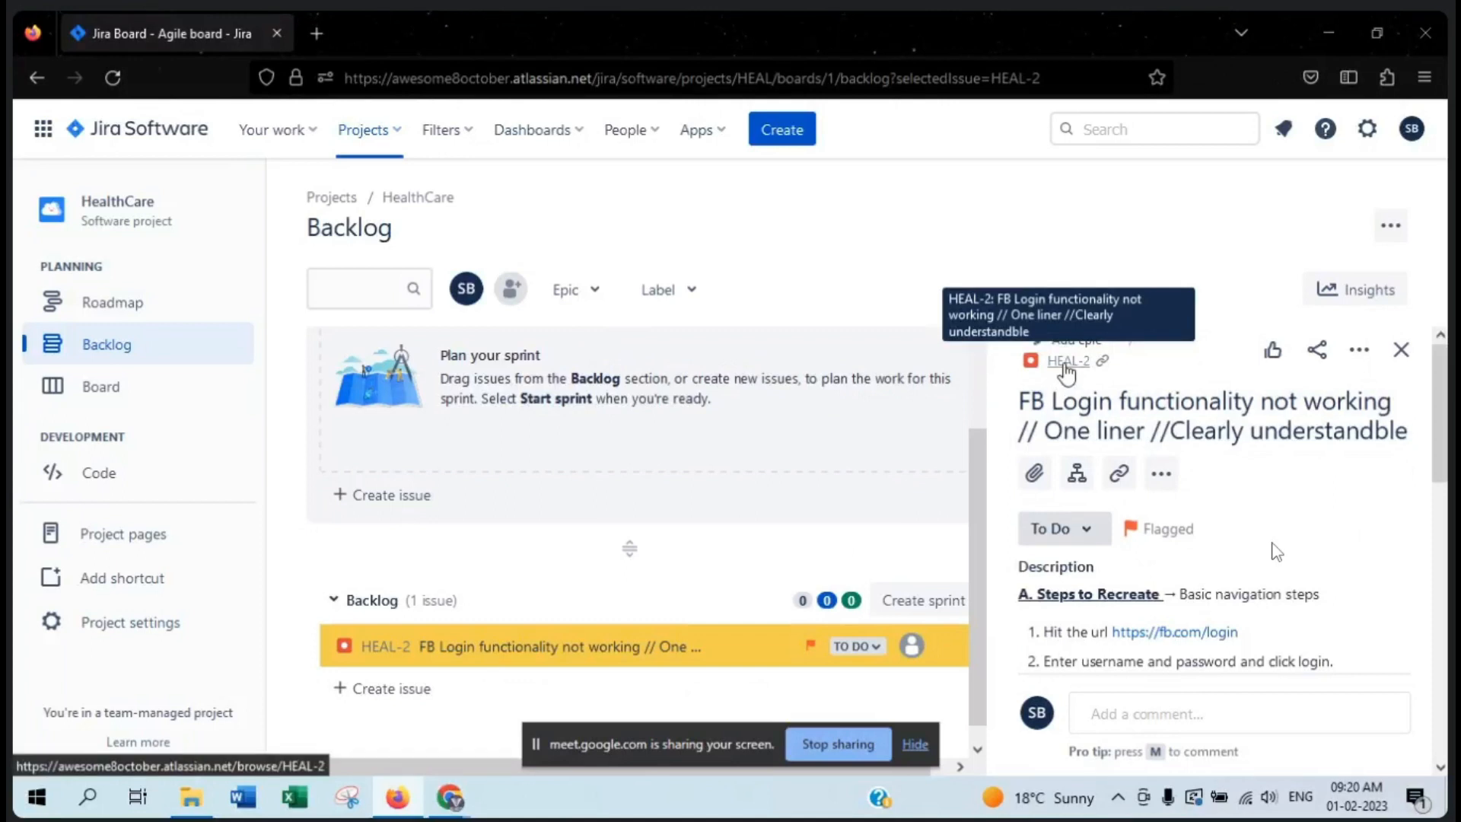
- Open HEAL-2 on its own page in a new tab, dismiss the community notice and review the issue
{"action": "left_click", "coordinate": [1066, 362]}
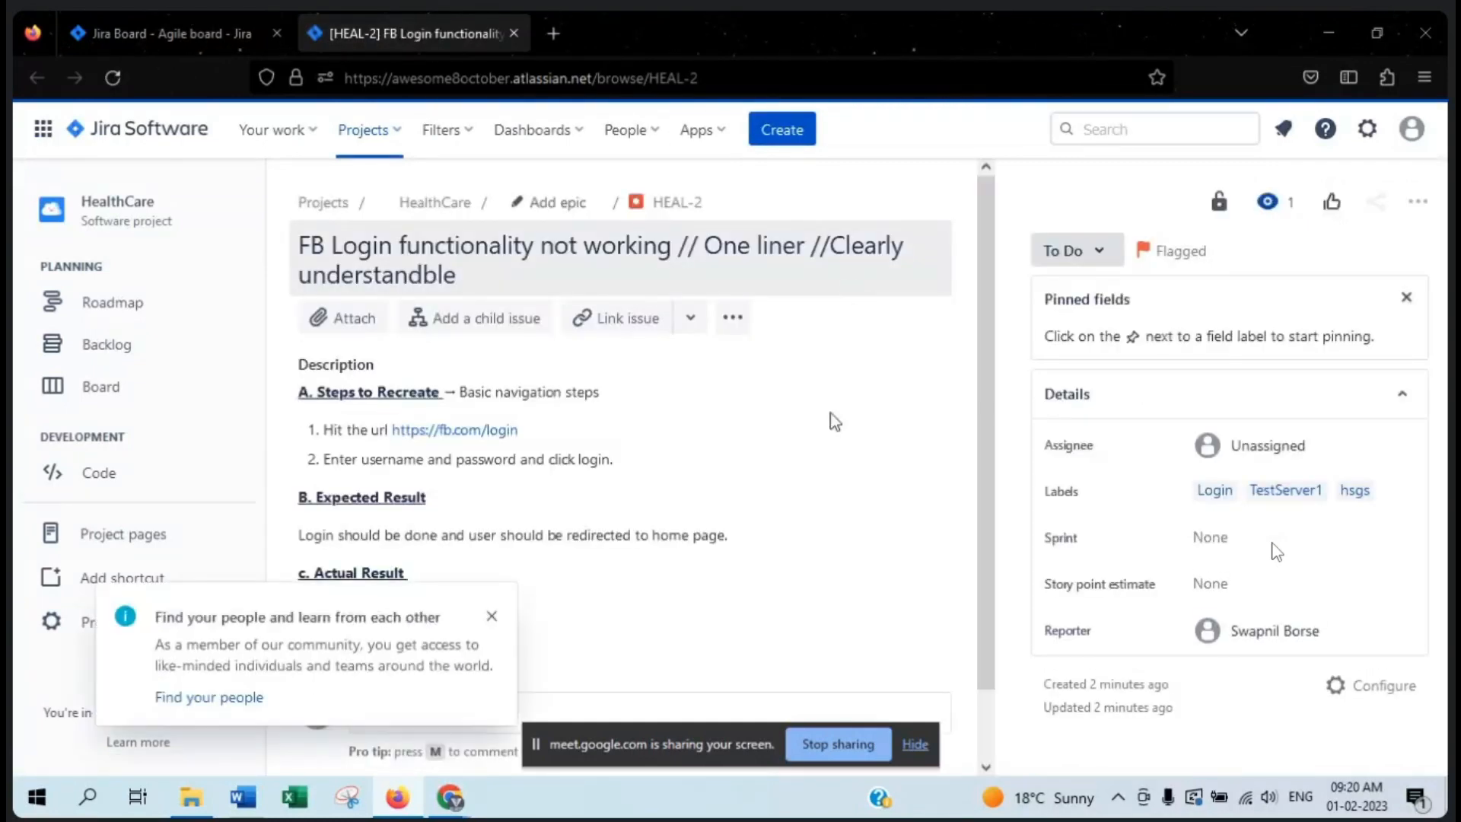
{"action": "scroll", "coordinate": [595, 593], "scroll_direction": "down", "scroll_amount": 2}
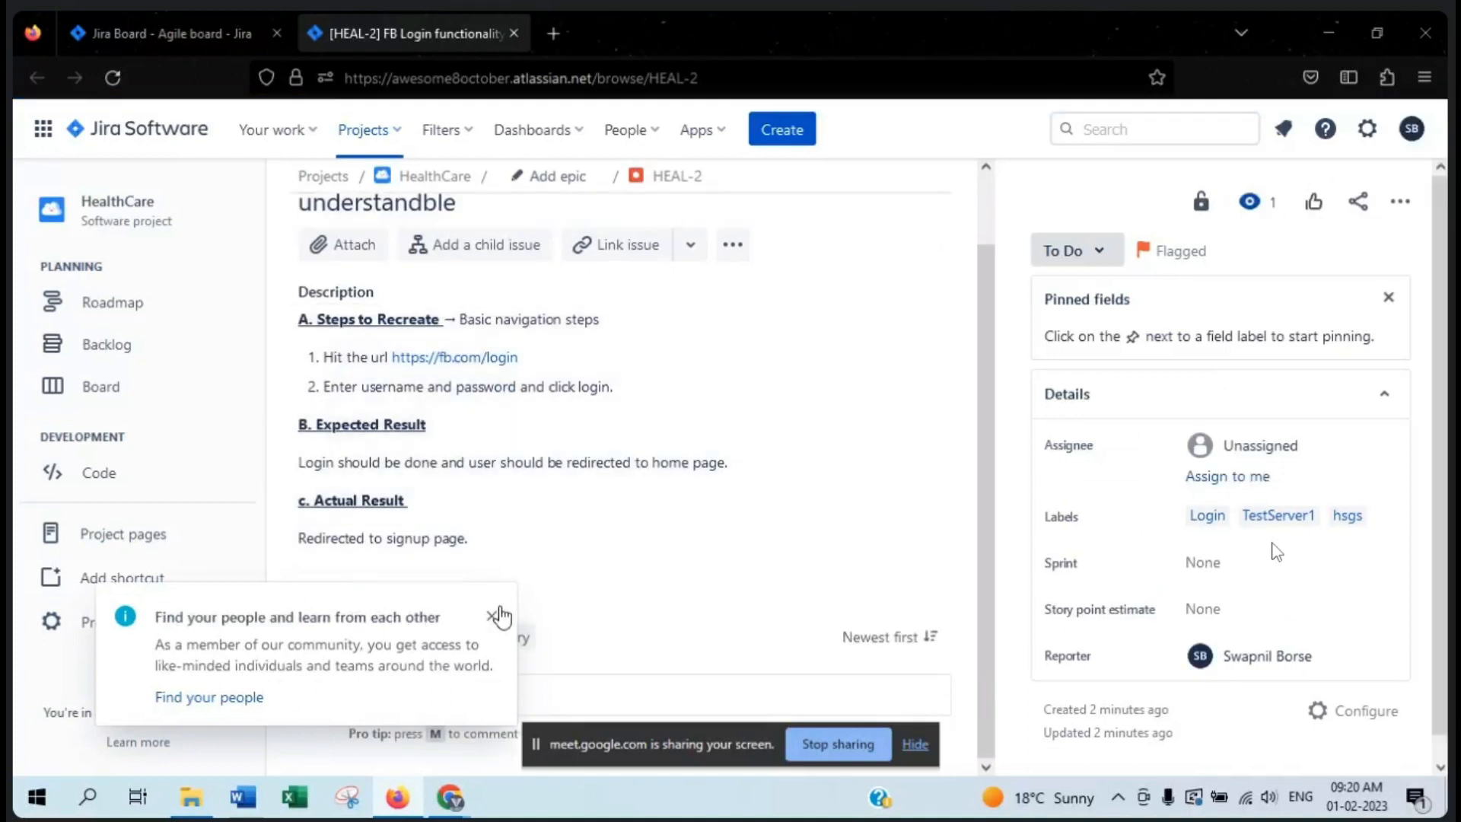
{"action": "left_click", "coordinate": [496, 616]}
{"action": "scroll", "coordinate": [802, 482], "scroll_direction": "up", "scroll_amount": 2}
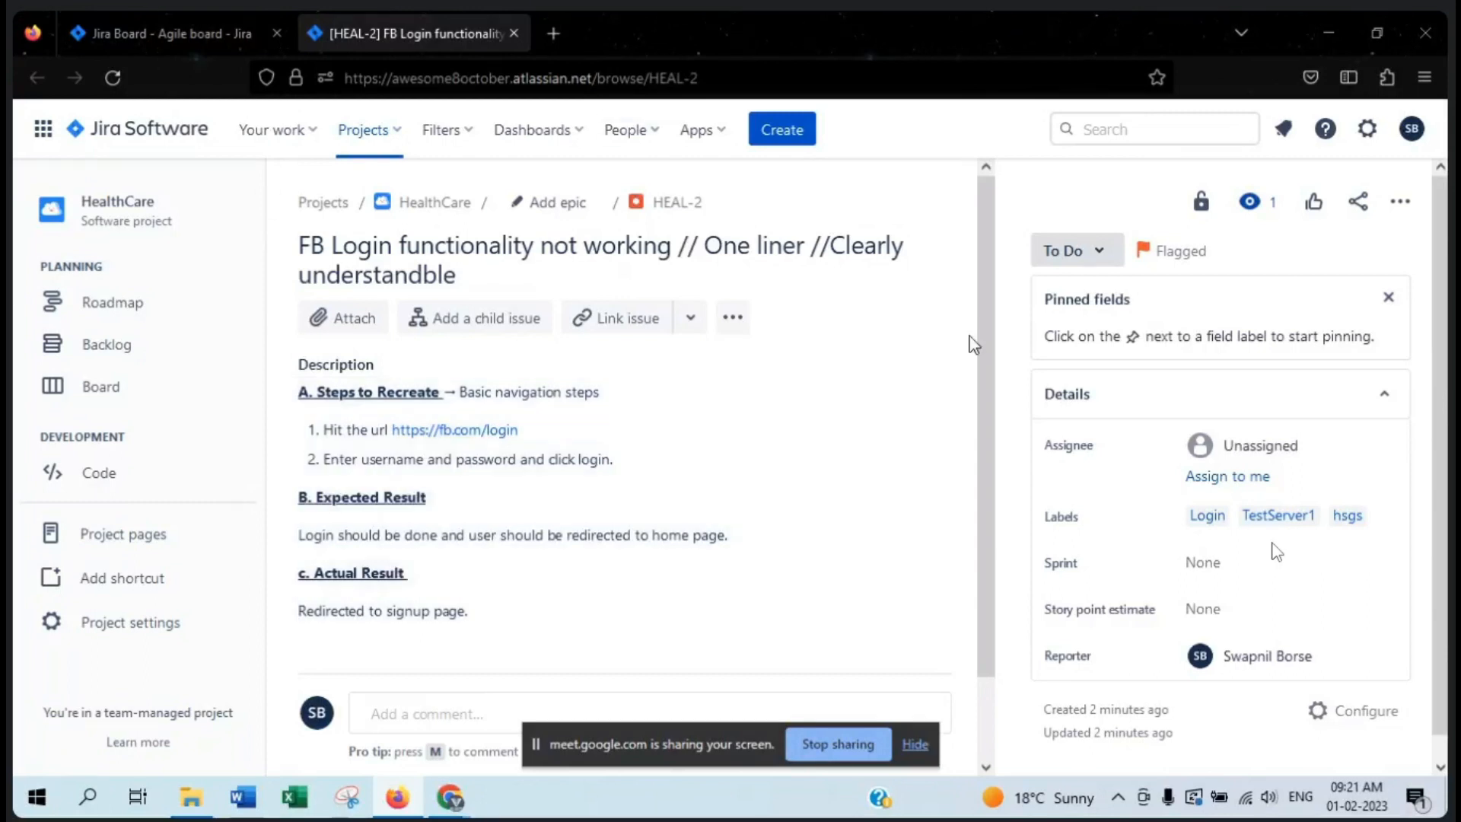
- Switch to Word and start a blank document with a numbered list reading "1. SignUp Part" and "2. Add"
{"action": "left_click", "coordinate": [241, 797]}
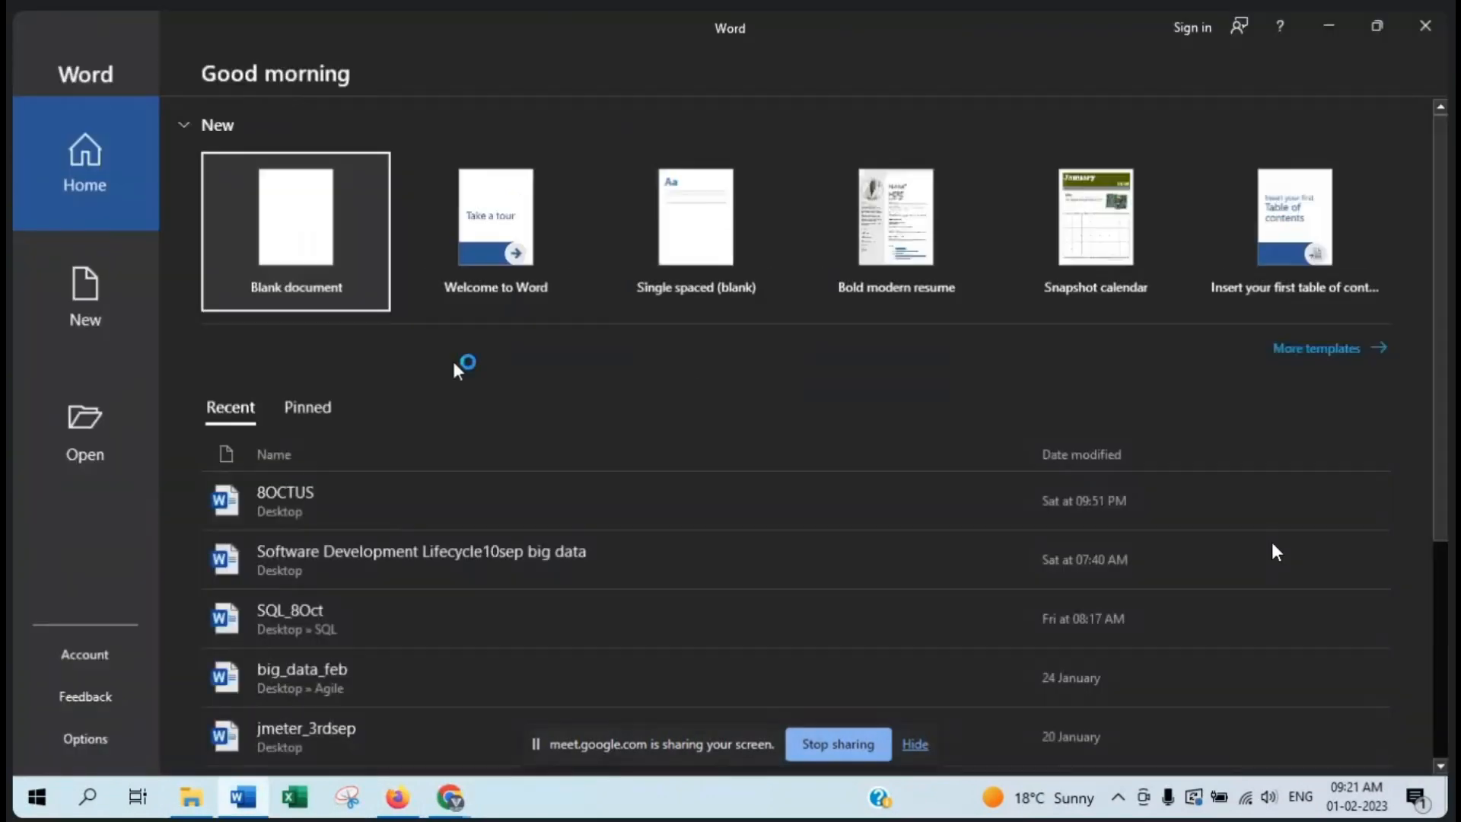
{"action": "left_click", "coordinate": [274, 237]}
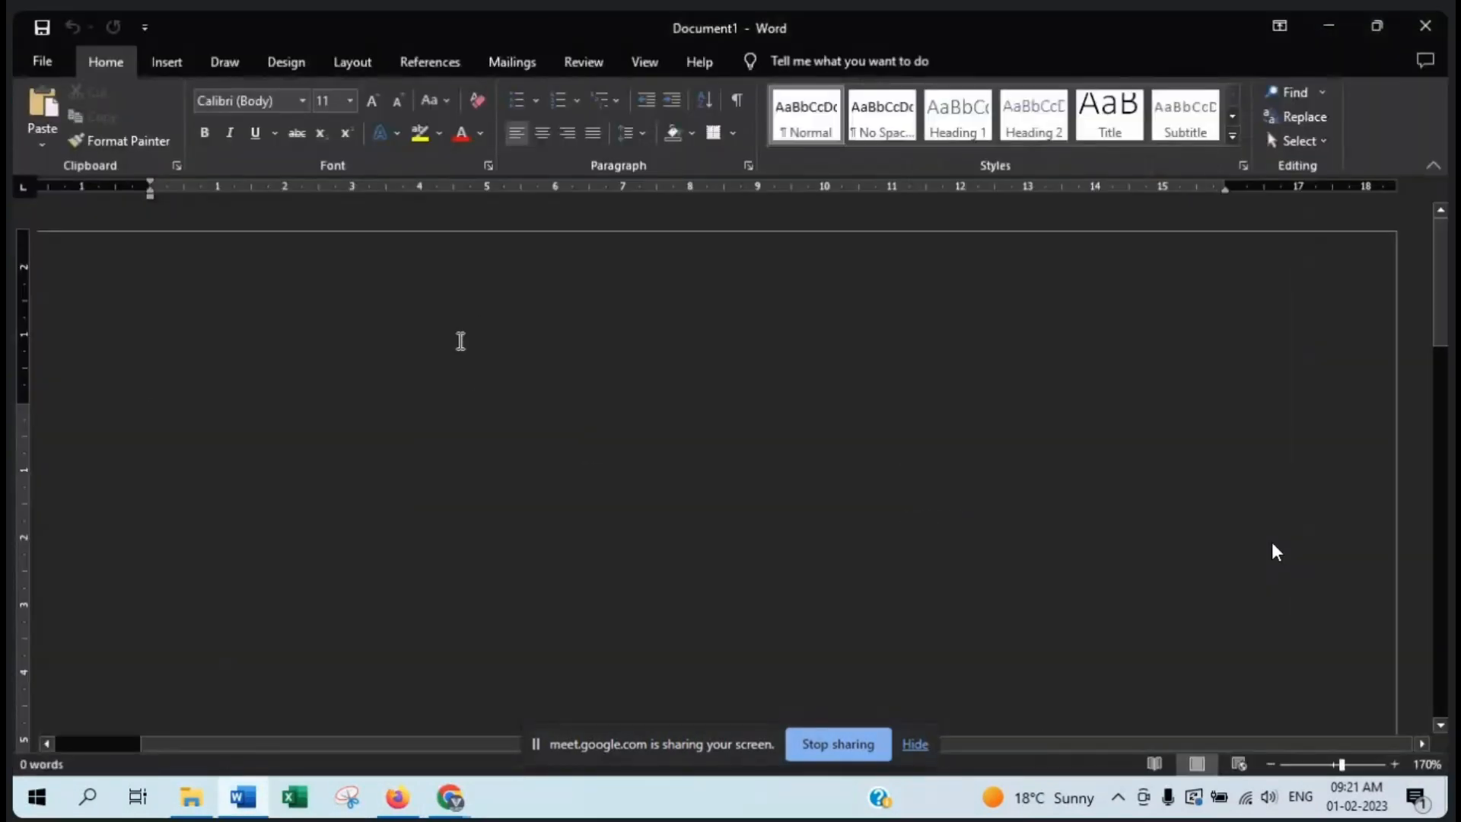
{"action": "type", "text": "1. SignUp Part"}
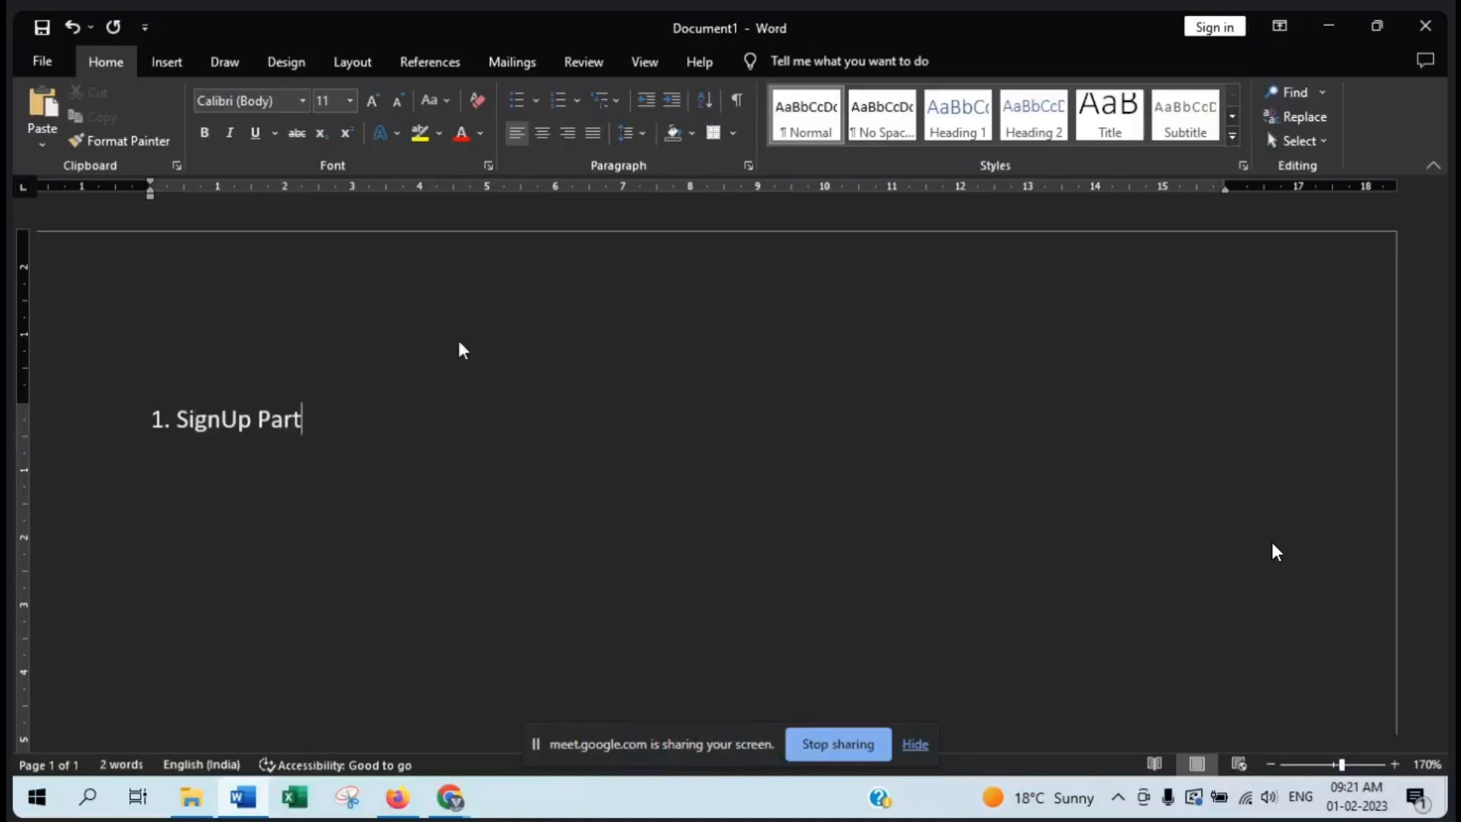
{"action": "key", "text": "Return"}
{"action": "key", "text": "Return"}
{"action": "key", "text": "Return"}
{"action": "type", "text": "Add"}
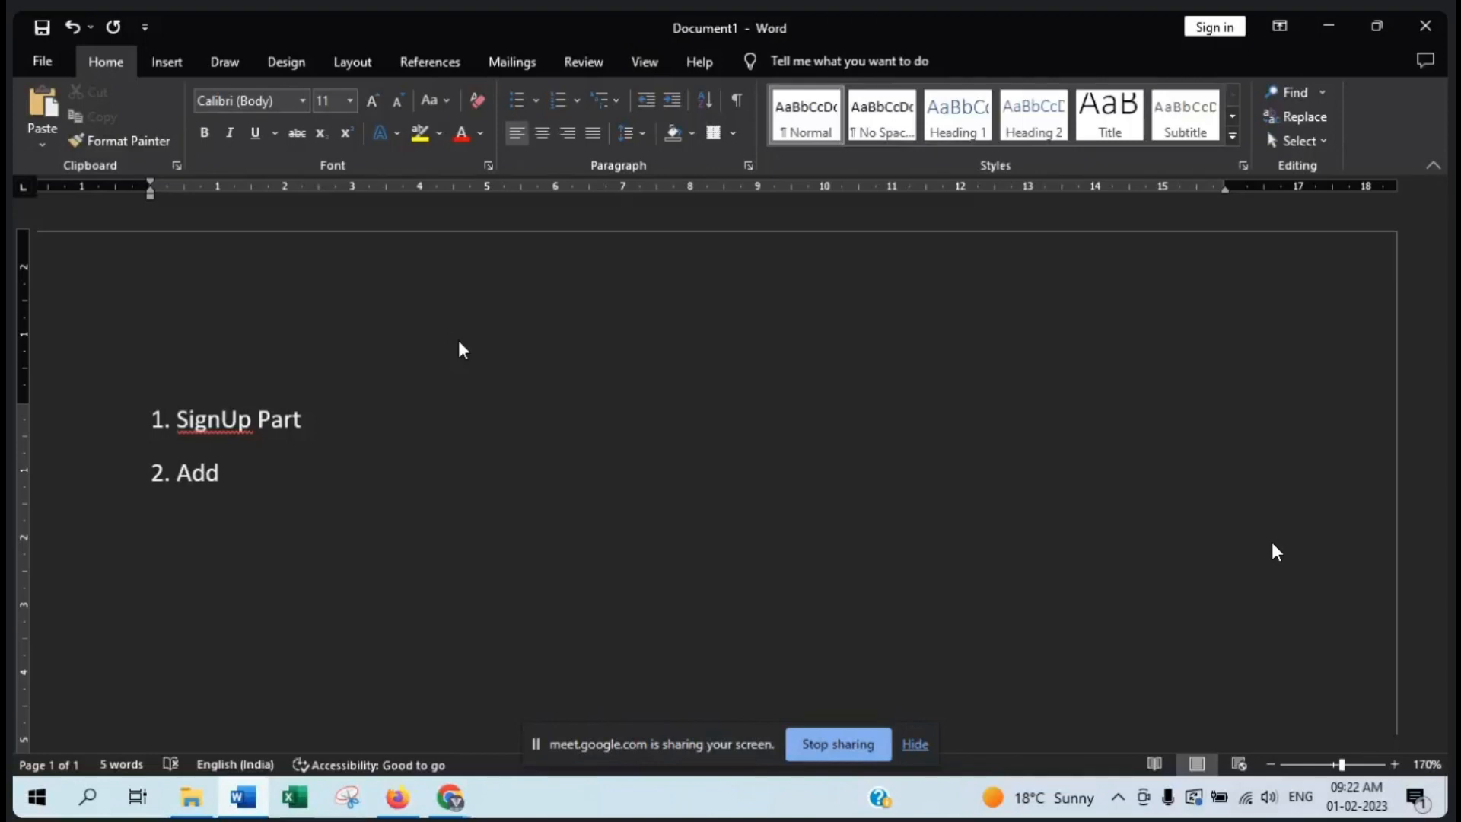
- Add a dotted separator line below the list, followed by a line reading "Mock Group"
{"action": "key", "text": "Return"}
{"action": "type", "text": ".............."}
{"action": "key", "text": "Return"}
{"action": "type", "text": "1."}
{"action": "key", "text": "BackSpace"}
{"action": "key", "text": "BackSpace"}
{"action": "type", "text": "M"}
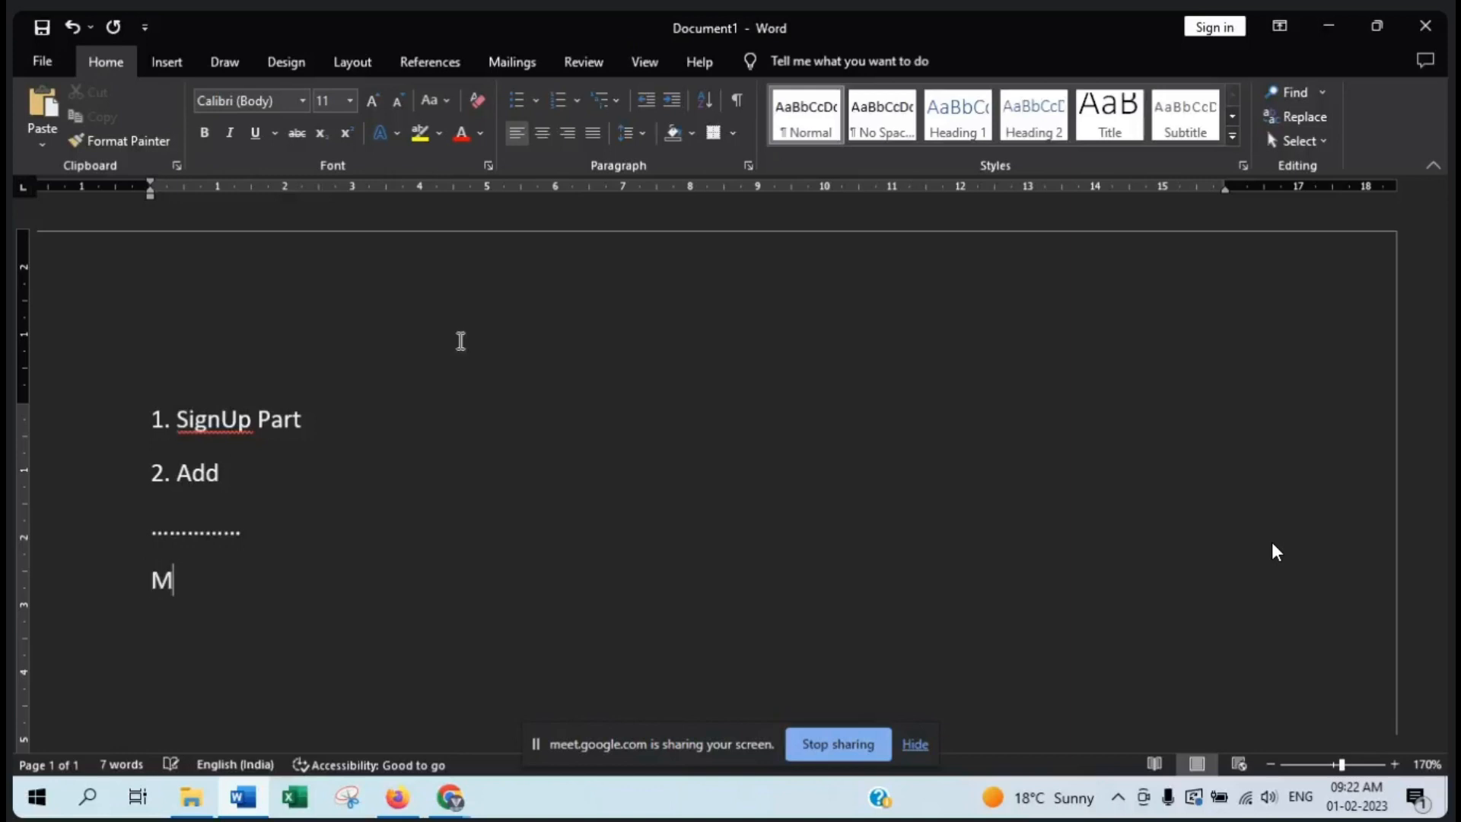
{"action": "type", "text": "ock Group"}
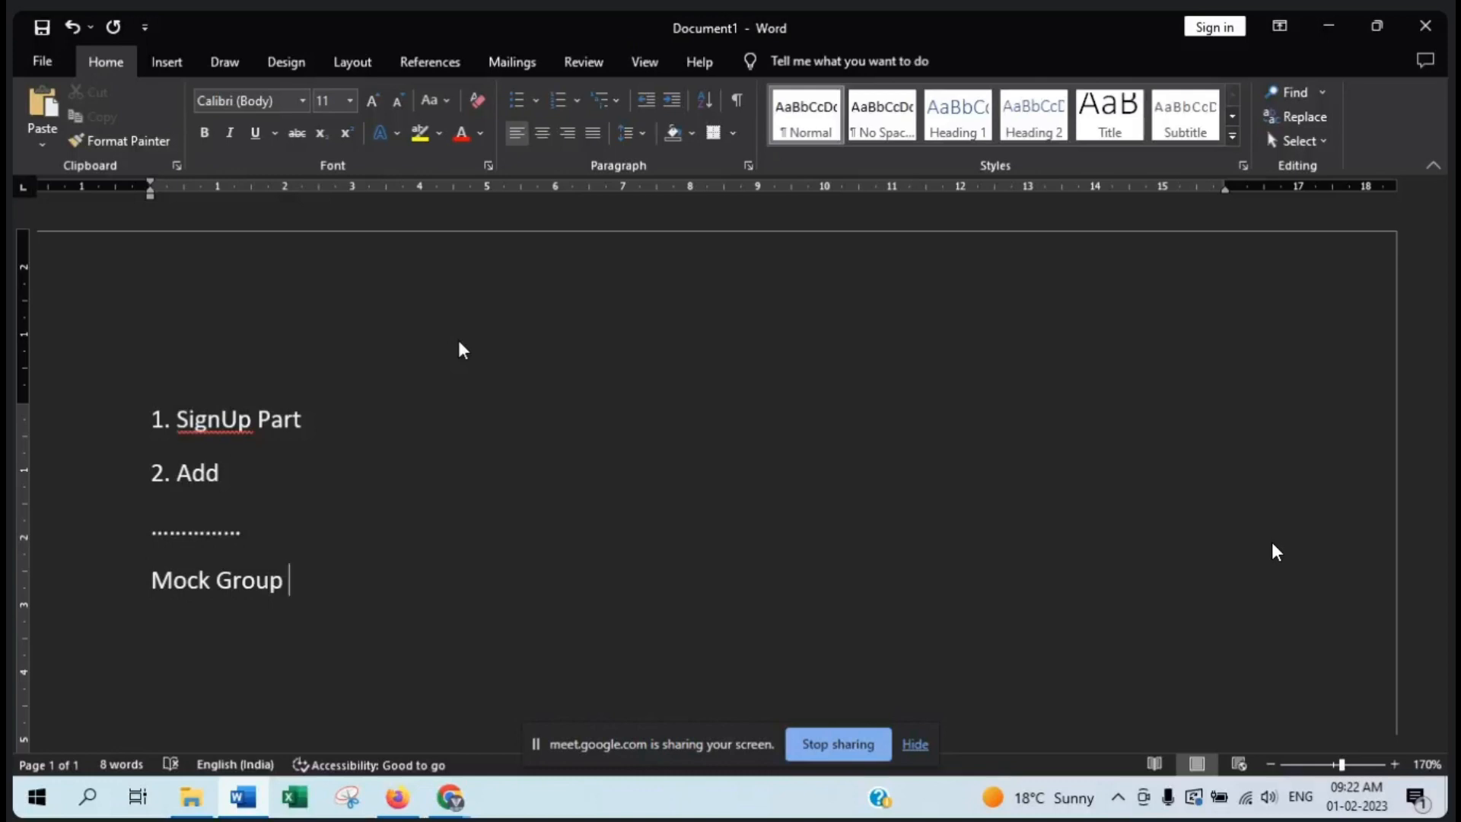
- Add an indented list under Mock Group reading "1. Lead", "2. Set Up board" and "3. Invite"
{"action": "key", "text": "Return"}
{"action": "key", "text": "Tab"}
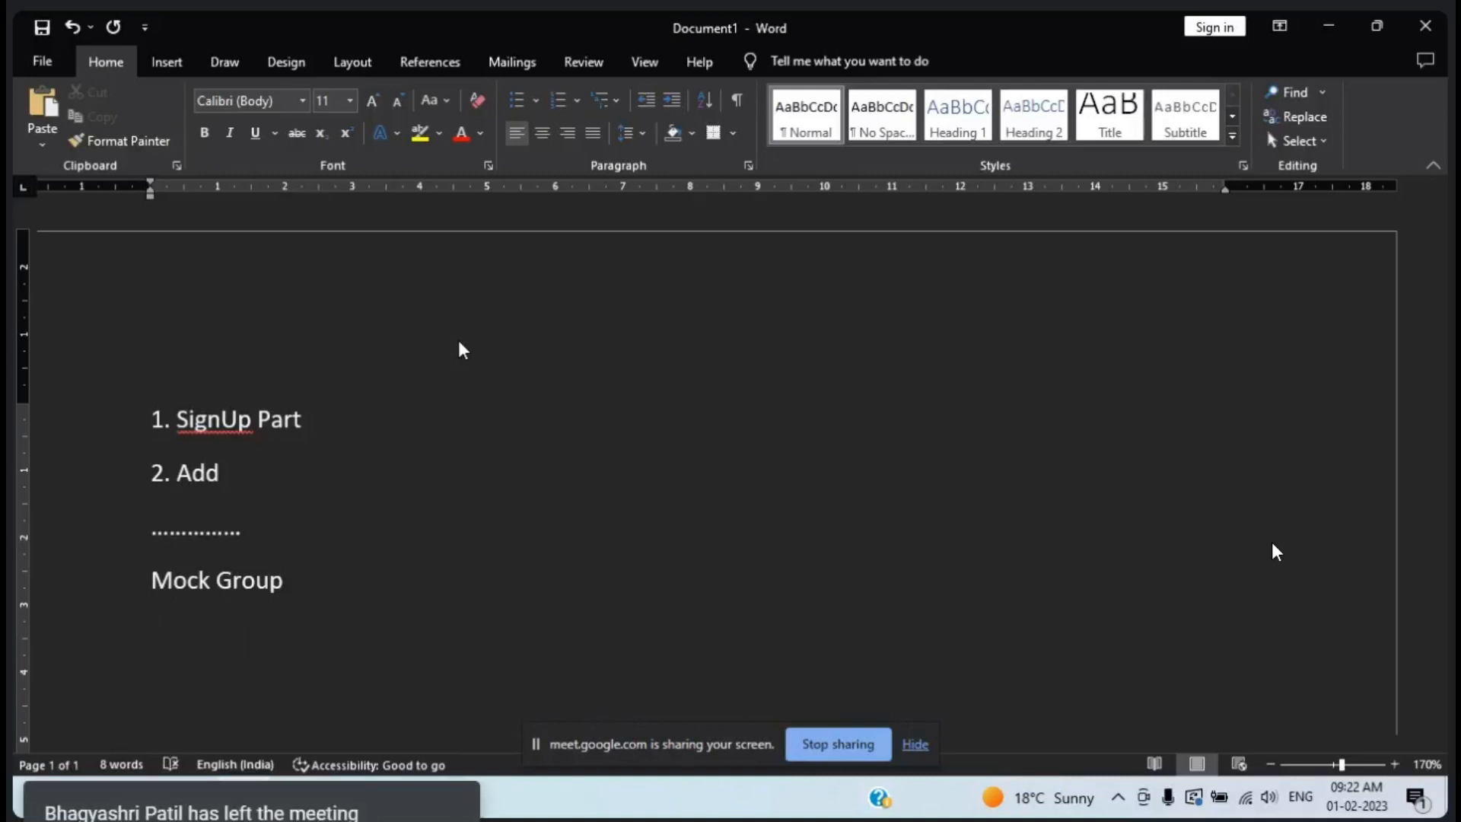
{"action": "type", "text": "1. Lead"}
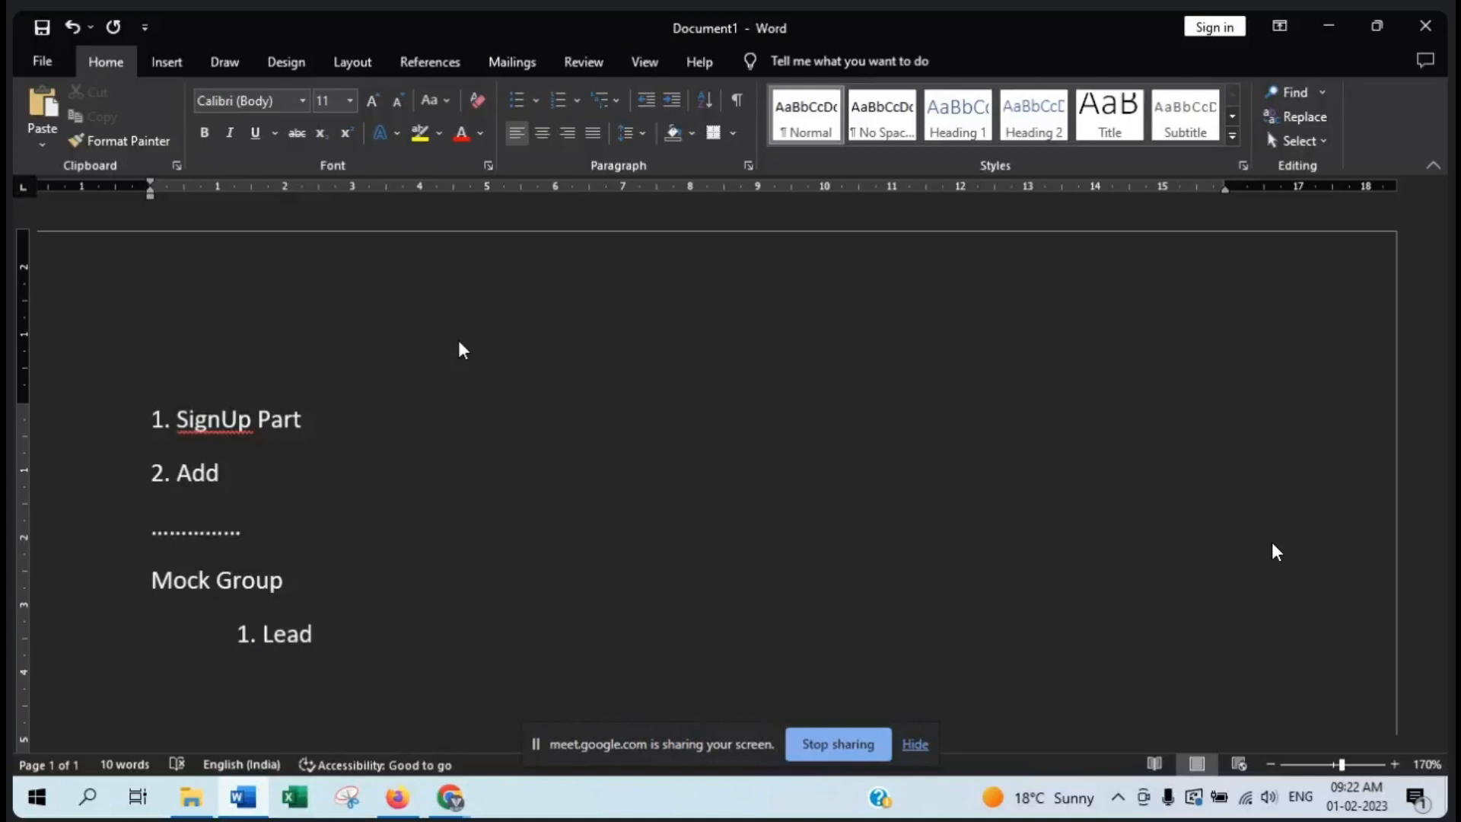
{"action": "key", "text": "Return"}
{"action": "type", "text": "2. Set Up bp"}
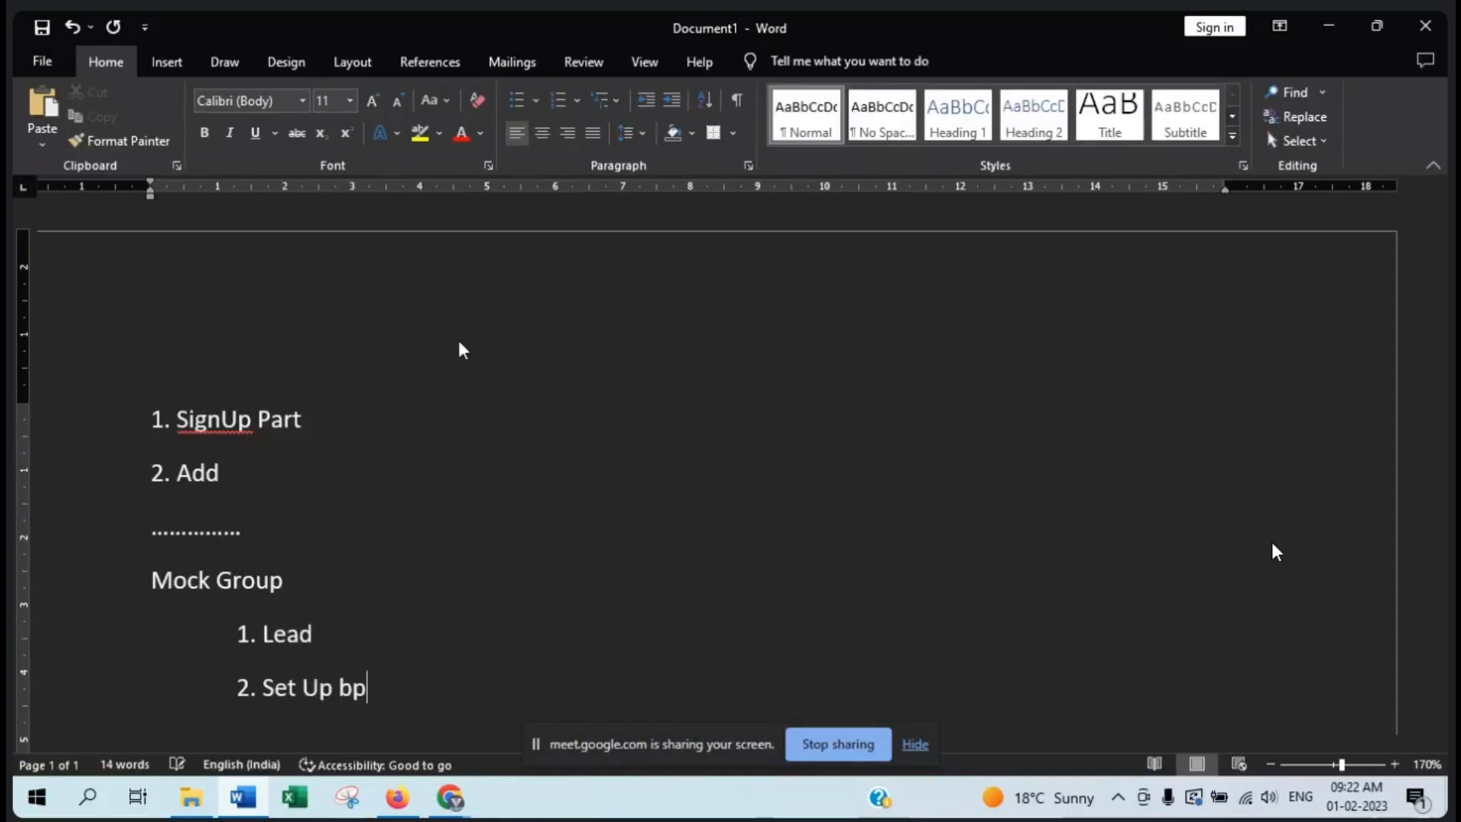
{"action": "key", "text": "BackSpace"}
{"action": "type", "text": "oard"}
{"action": "key", "text": "Return"}
{"action": "type", "text": "3"}
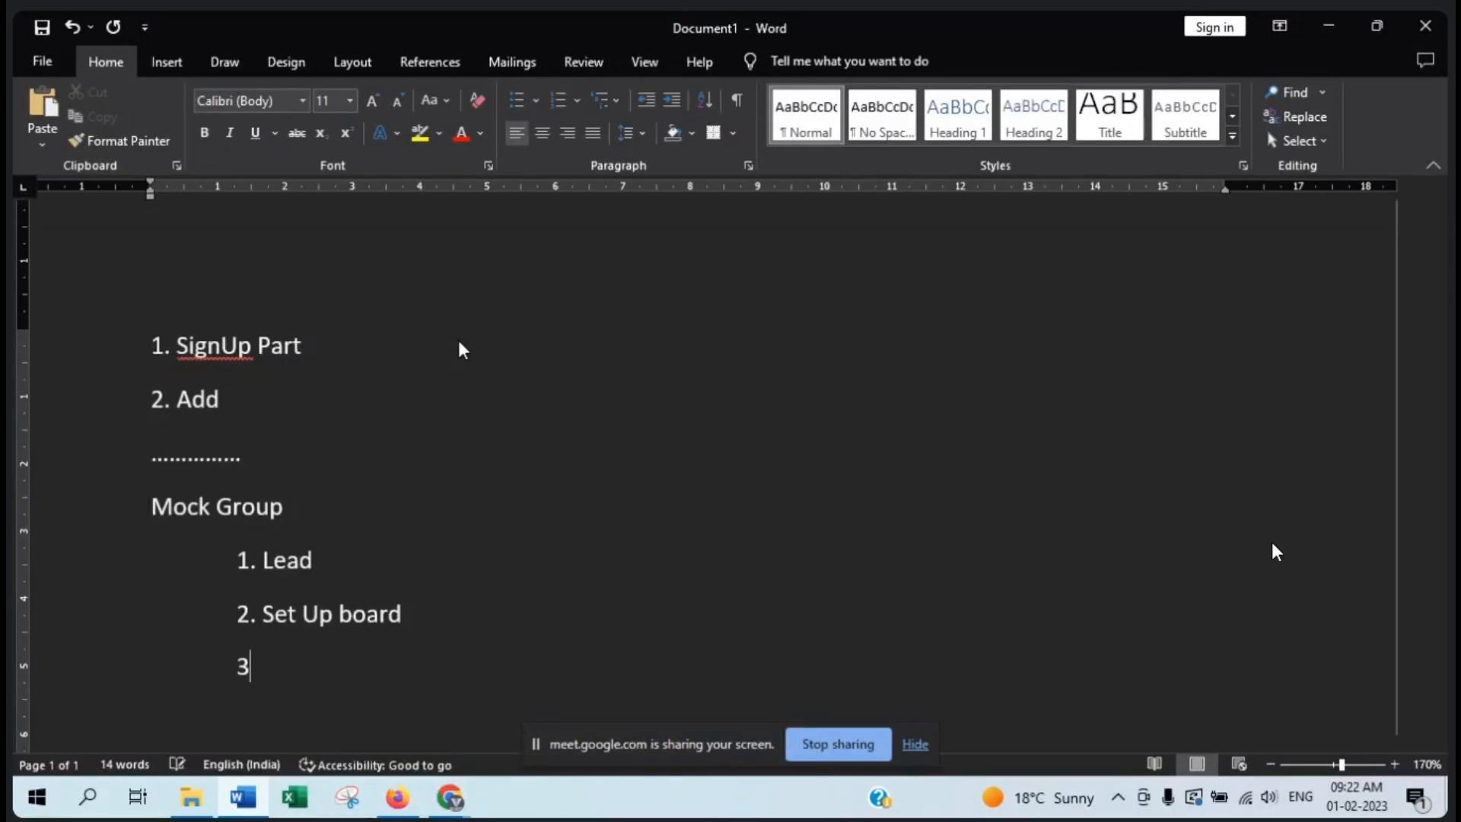
{"action": "type", "text": ". Invite"}
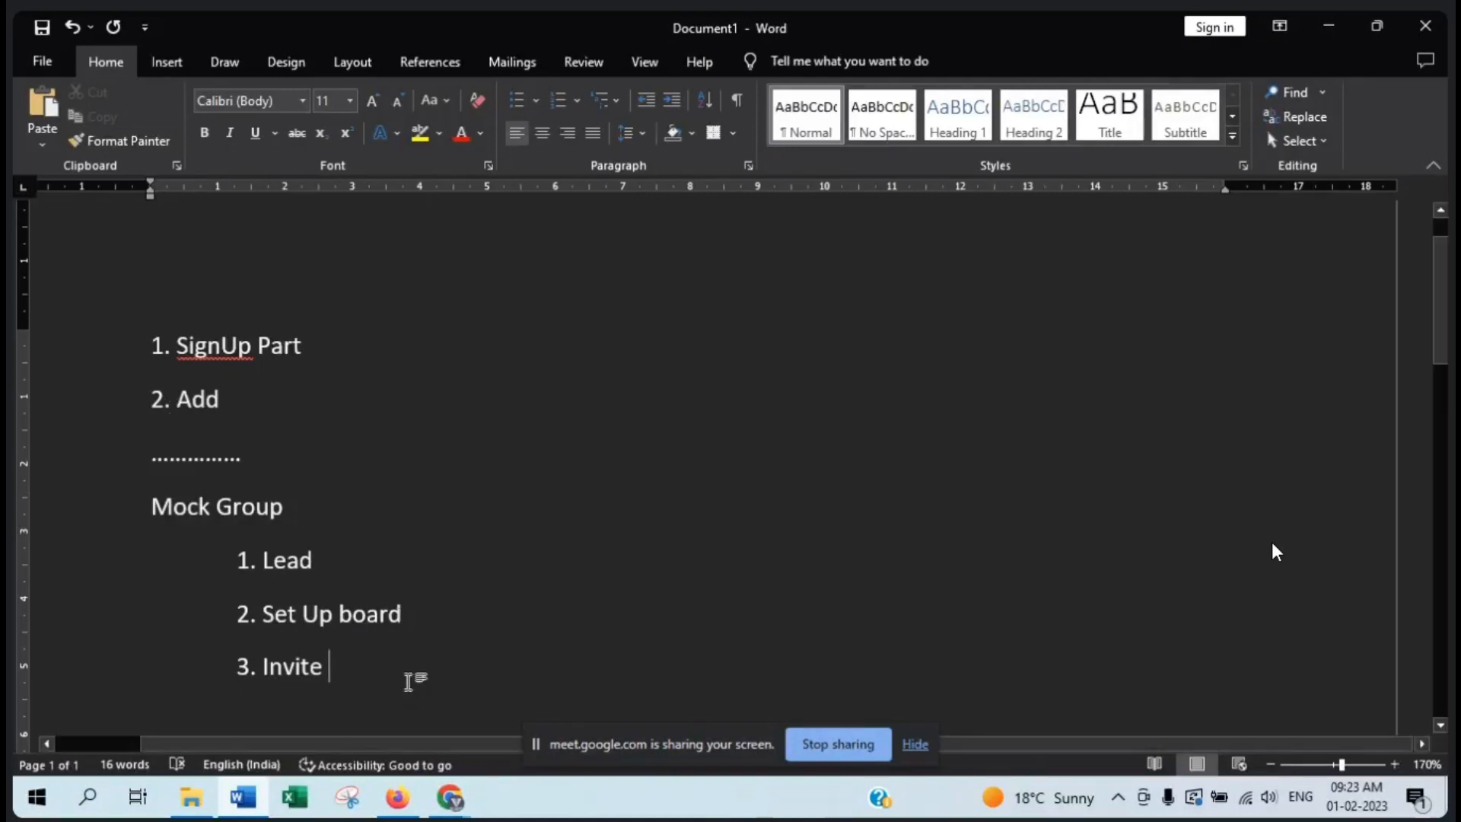
- Add a long unindented dotted separator line below the Mock Group list and begin a new line
{"action": "key", "text": "Return"}
{"action": "type", "text": "....................................."}
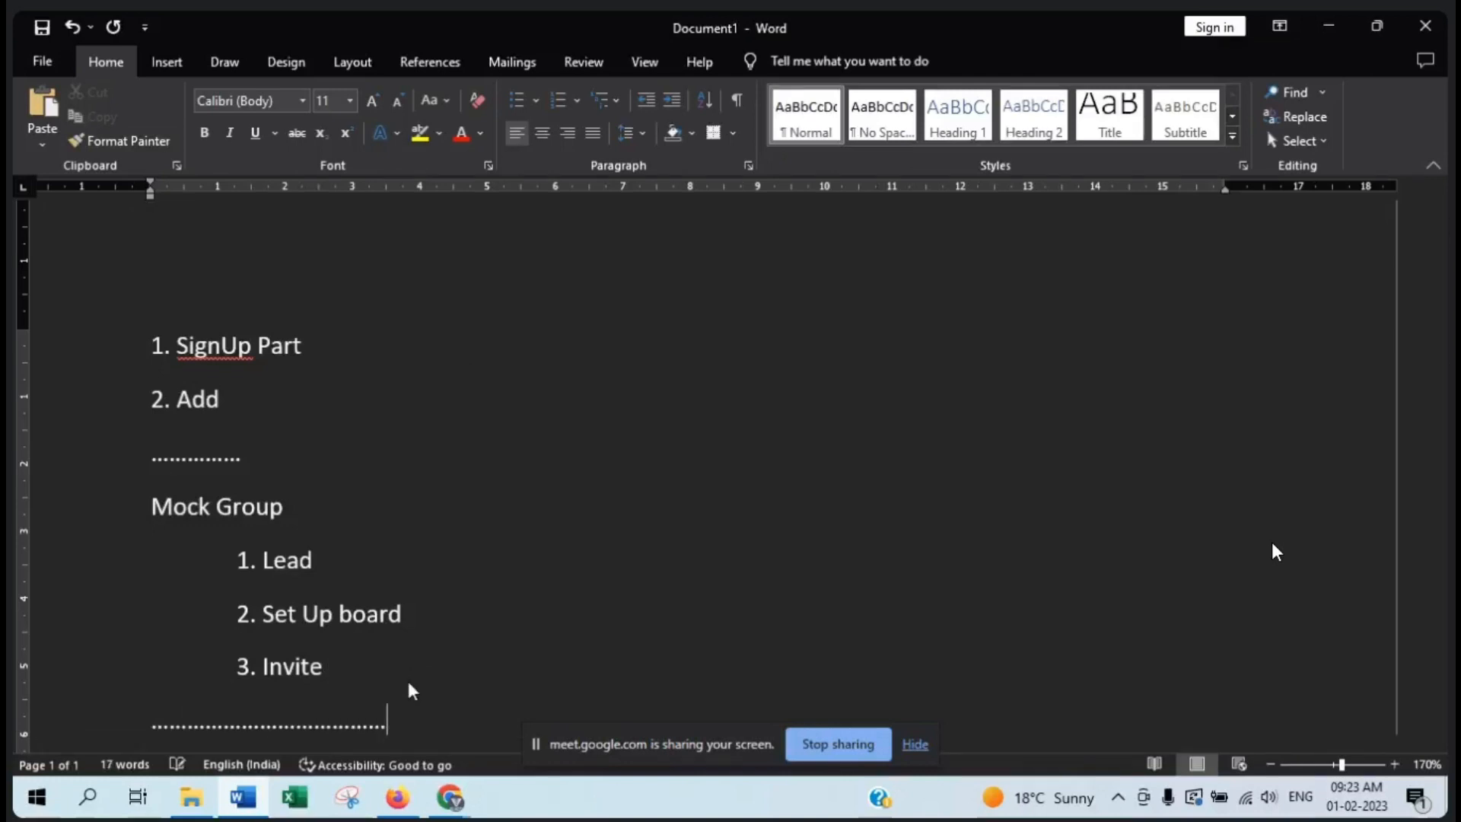
{"action": "key", "text": "Return"}
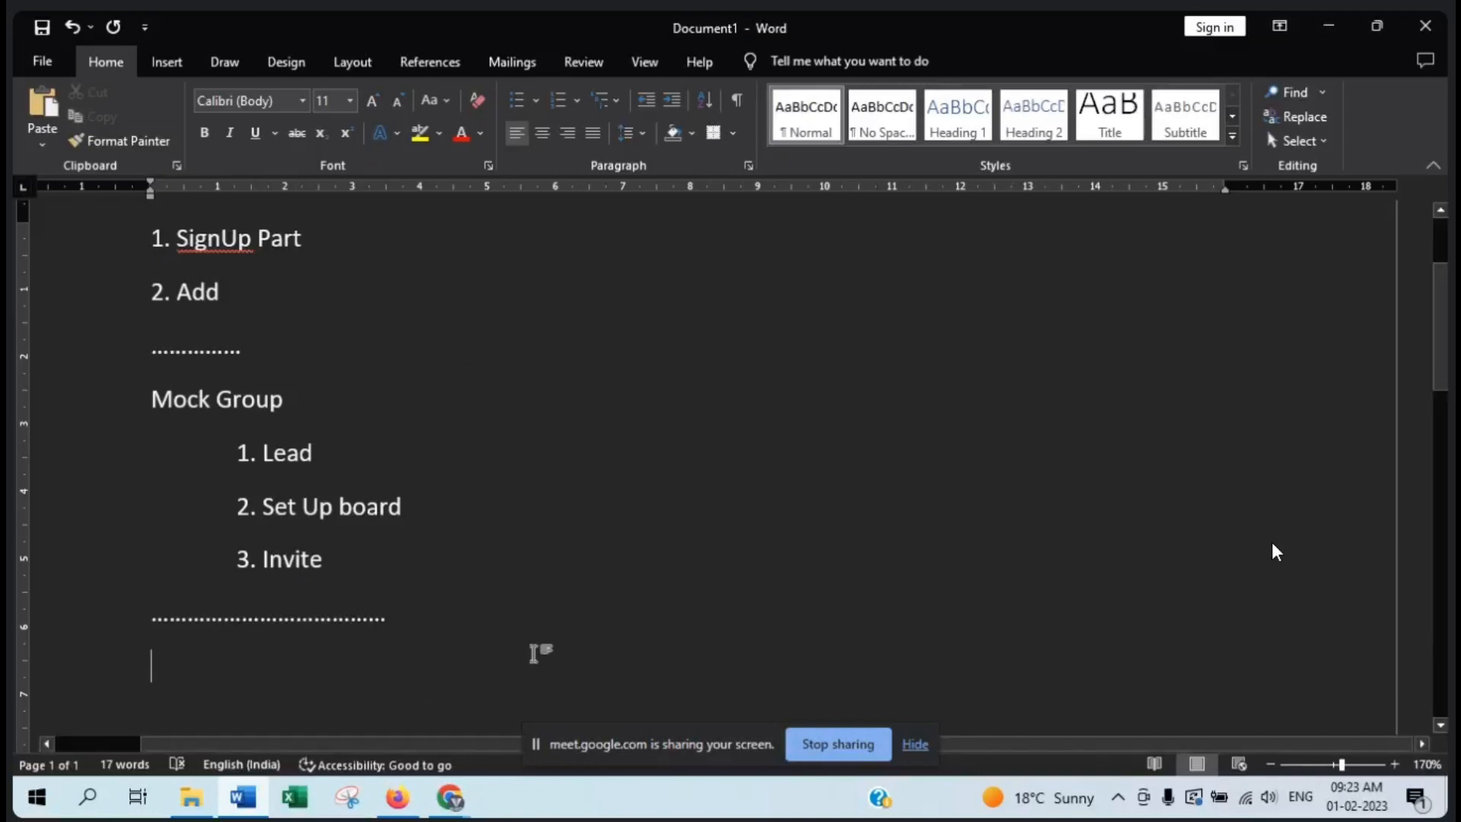
- Extend the Mock Group line with "4-5 (2)"
{"action": "triple_click", "coordinate": [254, 396]}
{"action": "left_click", "coordinate": [335, 410]}
{"action": "type", "text": "4-5"}
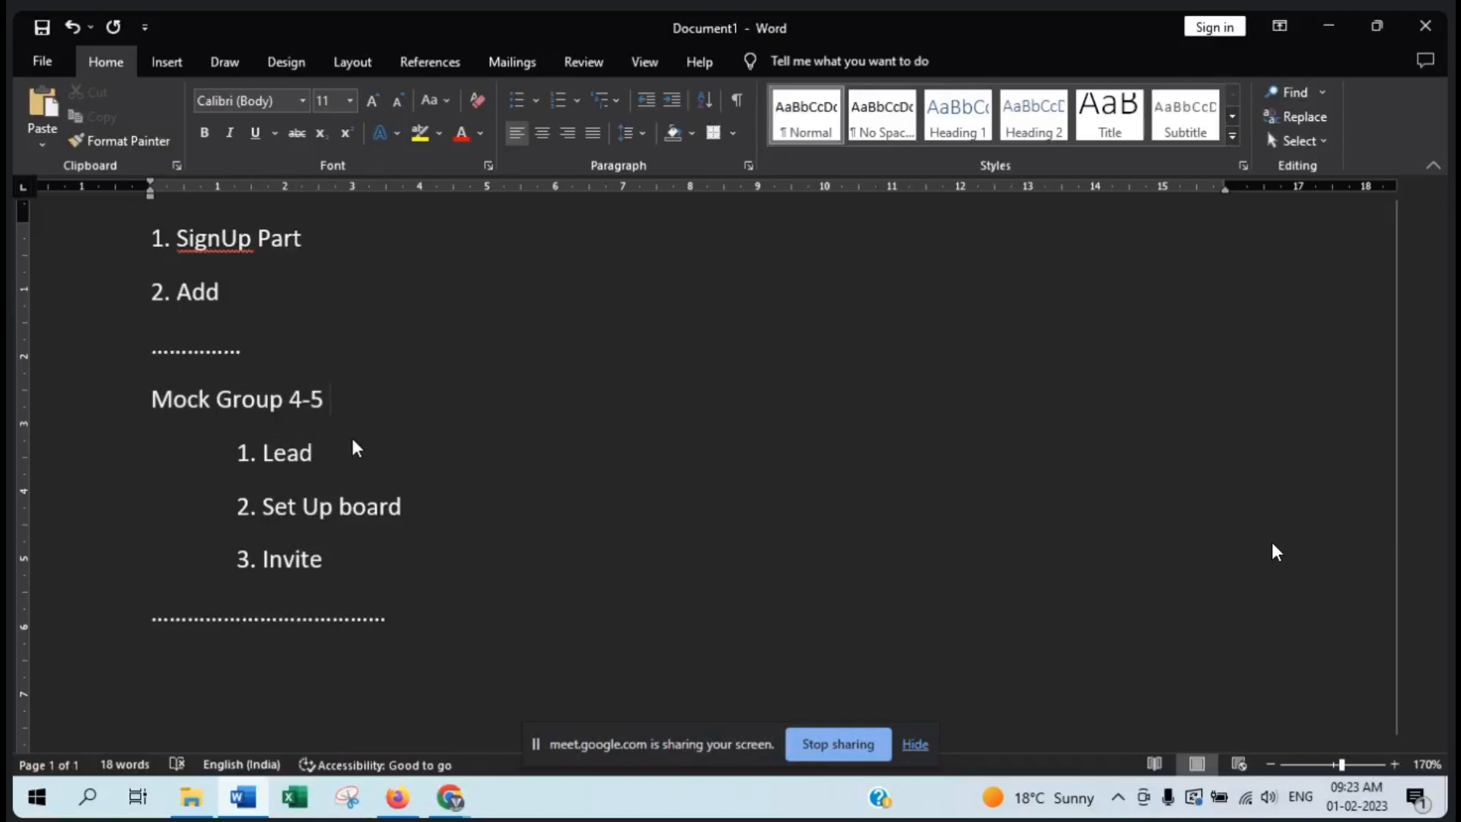
{"action": "type", "text": "(20"}
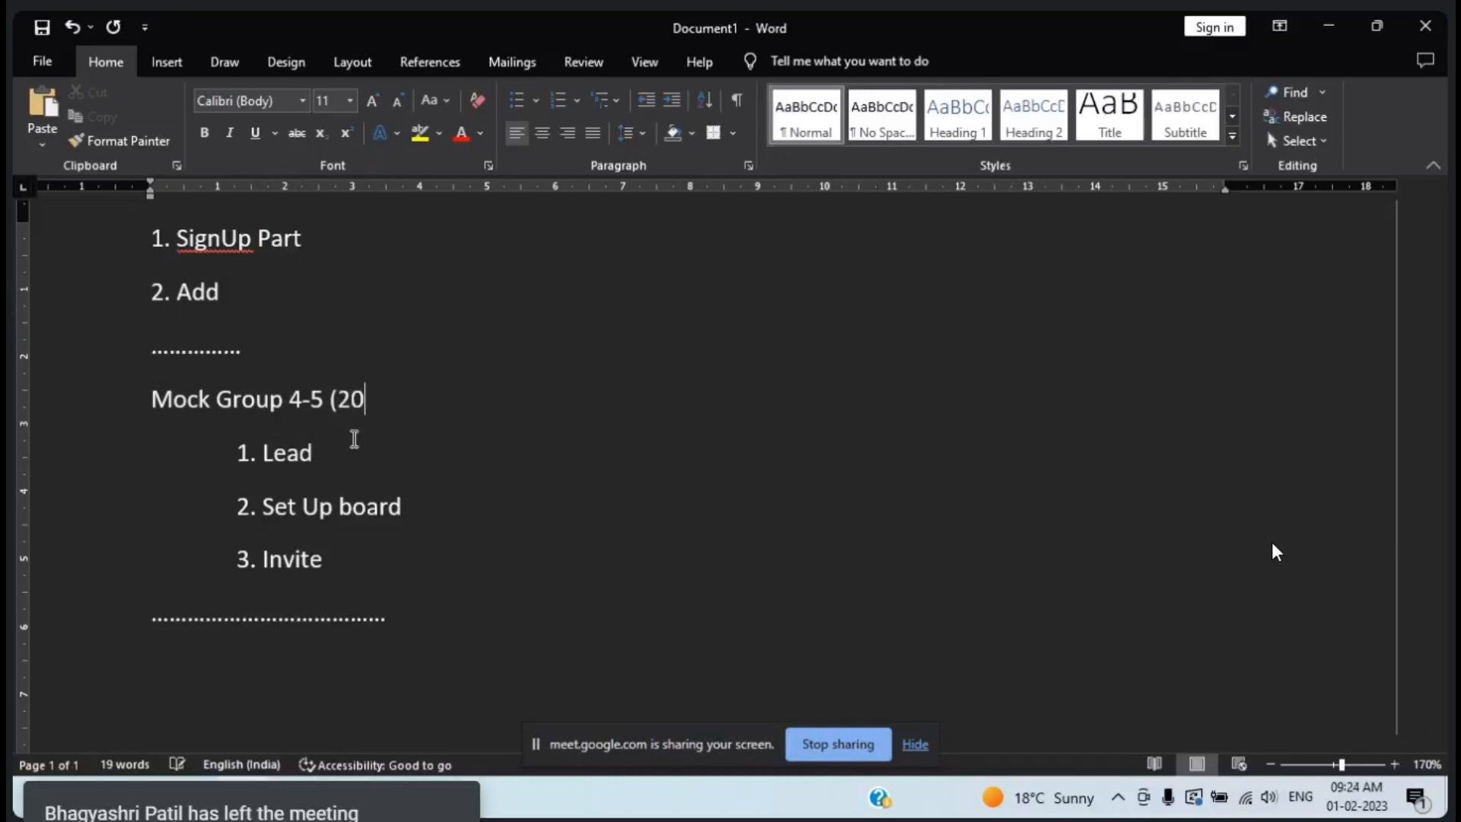
{"action": "key", "text": "BackSpace"}
{"action": "type", "text": ")"}
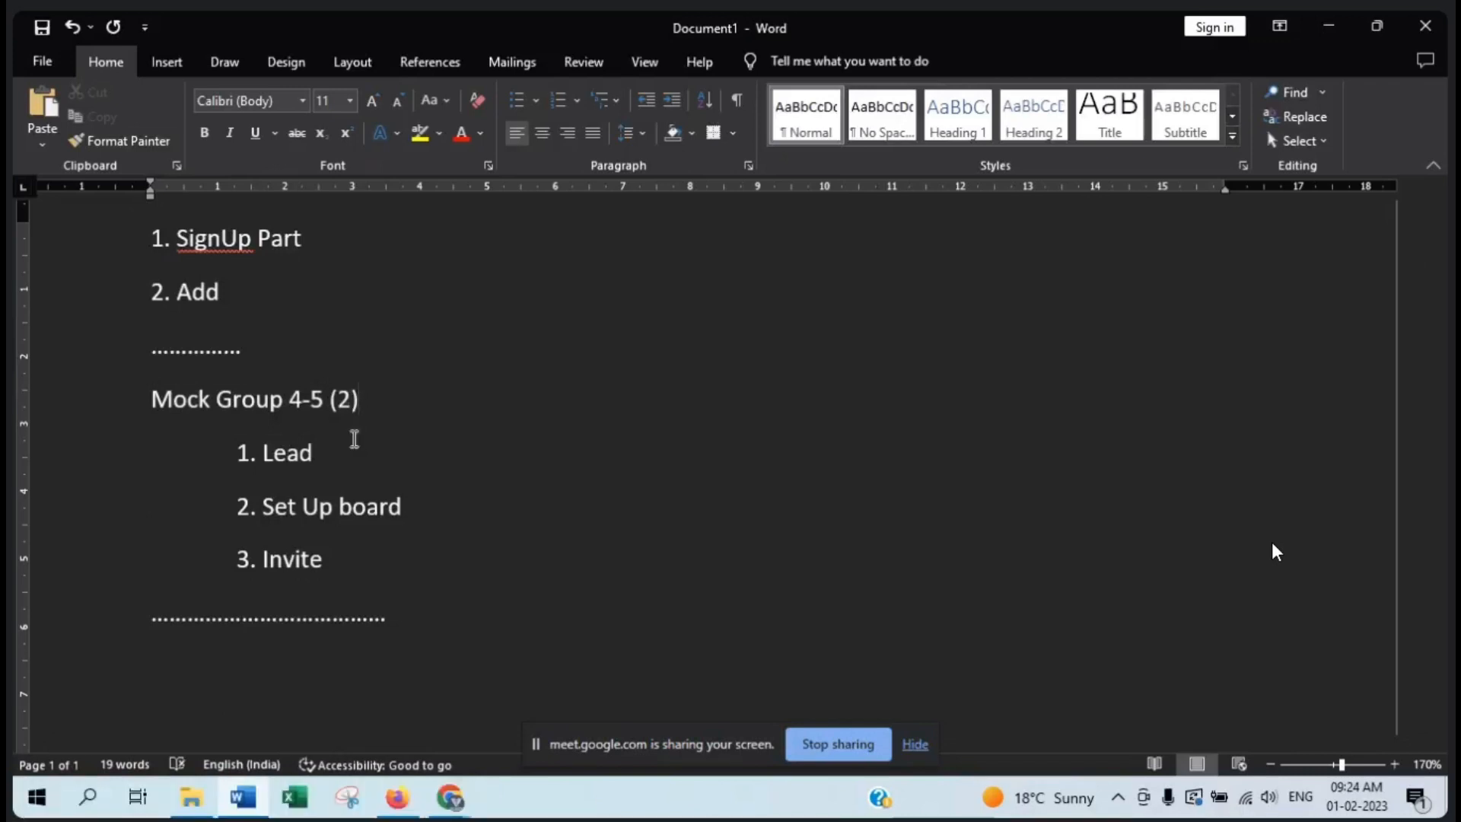
{"action": "scroll", "coordinate": [354, 439], "scroll_direction": "up", "scroll_amount": 1}
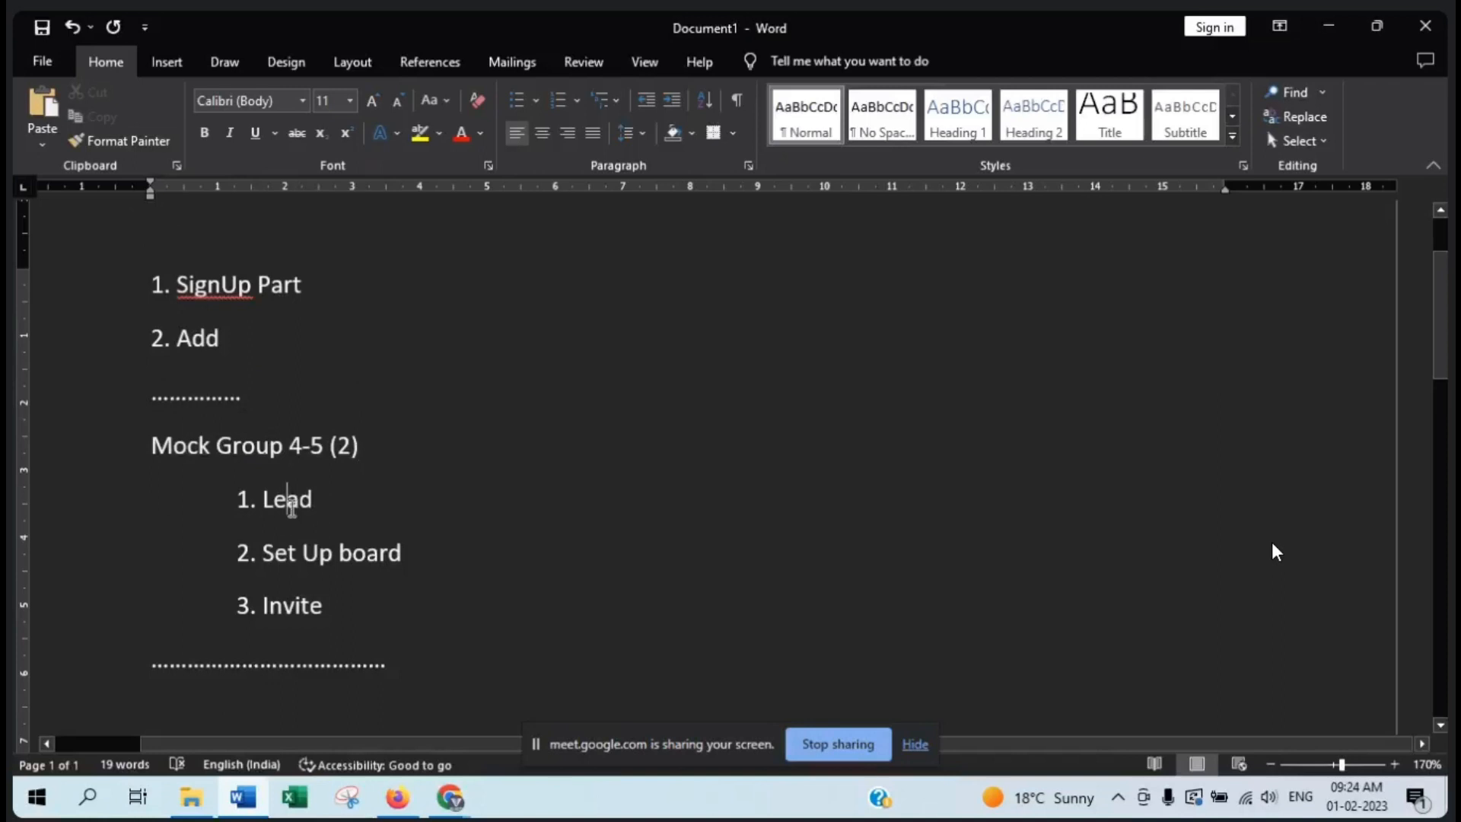
{"action": "double_click", "coordinate": [287, 500]}
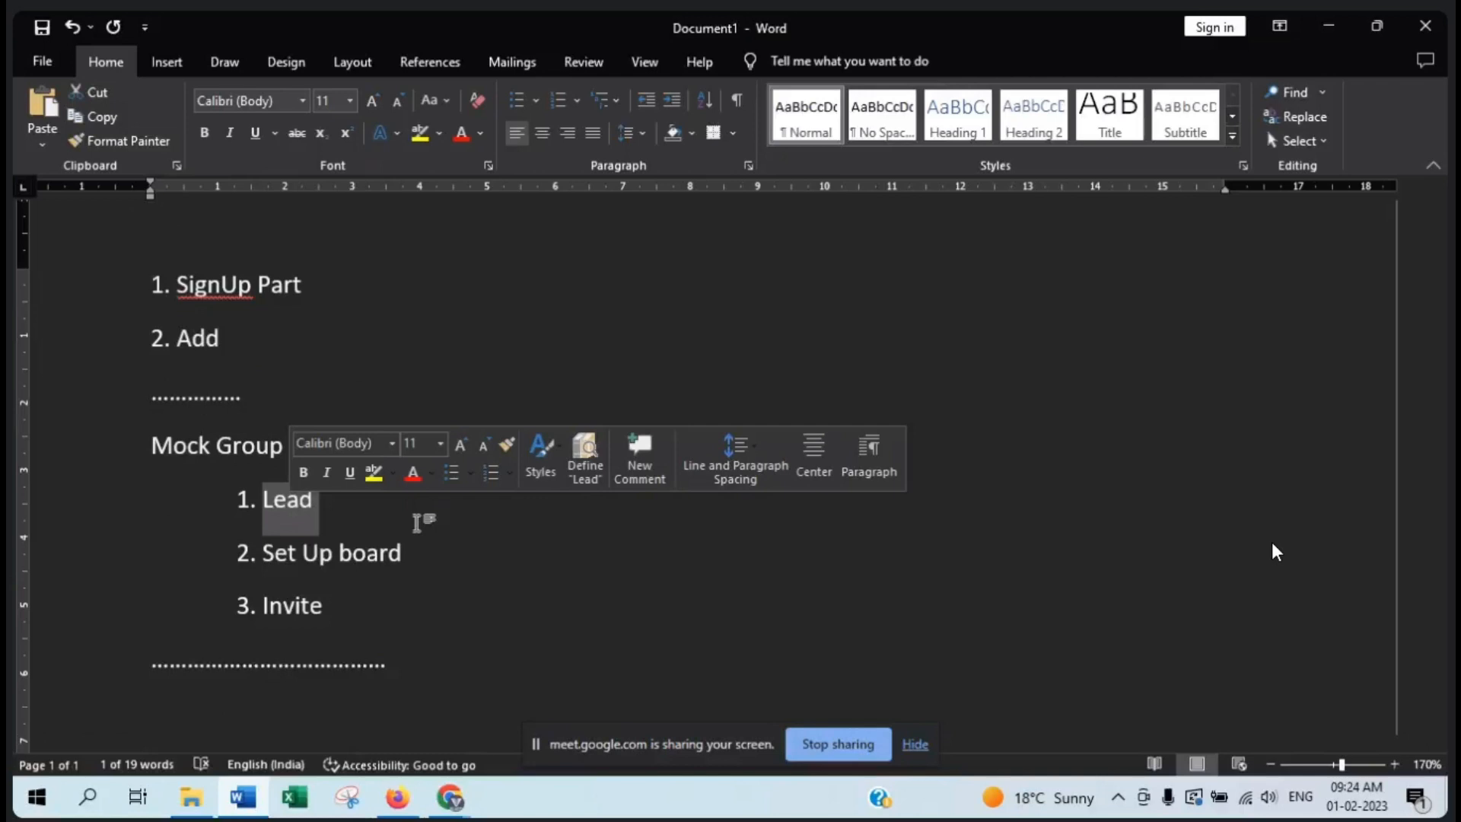
{"action": "left_click", "coordinate": [423, 563]}
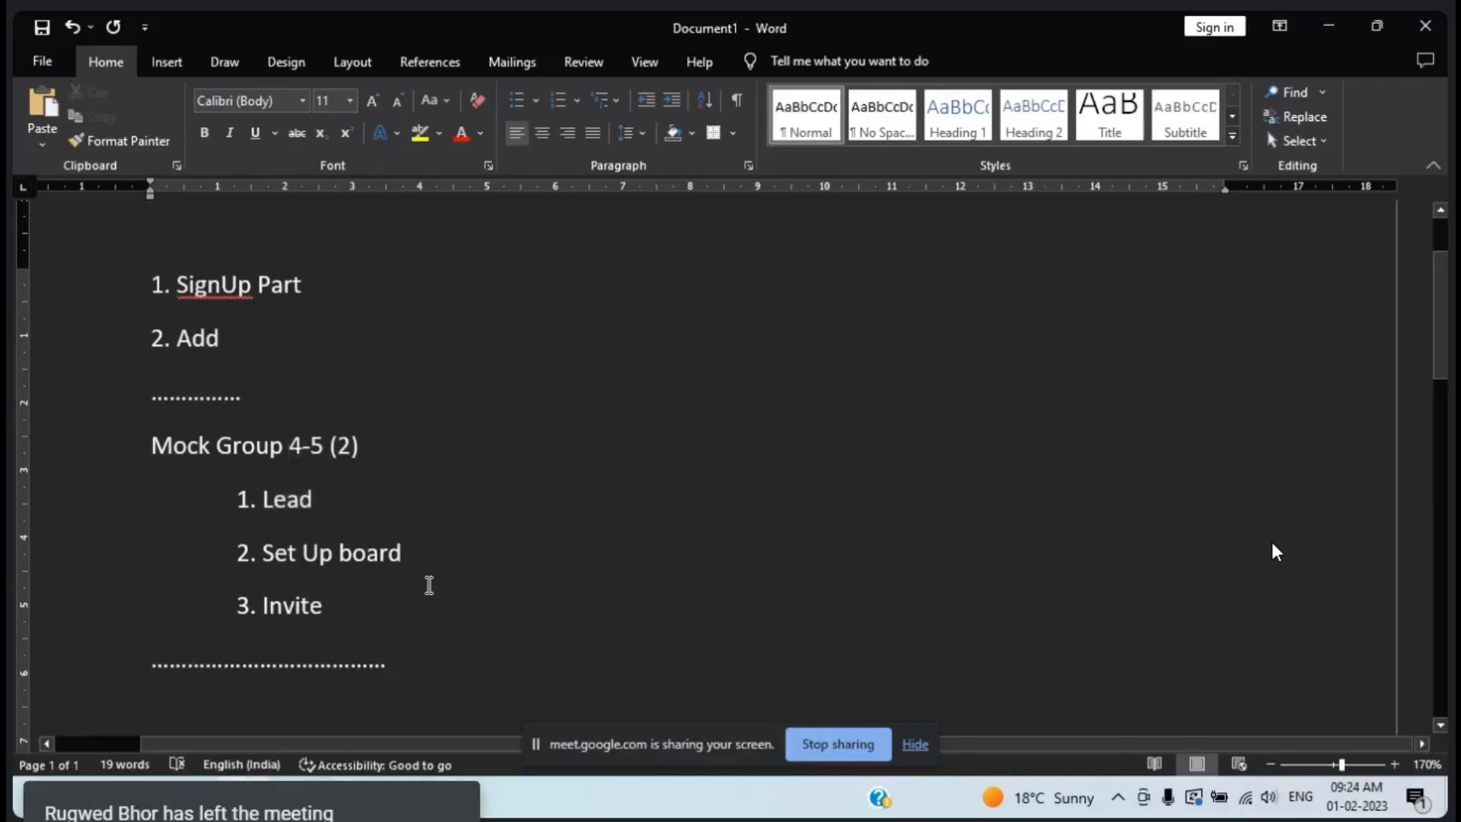
{"action": "left_click", "coordinate": [388, 590]}
- Add a line reading "Bug Raise" below the long dotted separator under the Mock Group list
{"action": "scroll", "coordinate": [493, 653], "scroll_direction": "down", "scroll_amount": 2}
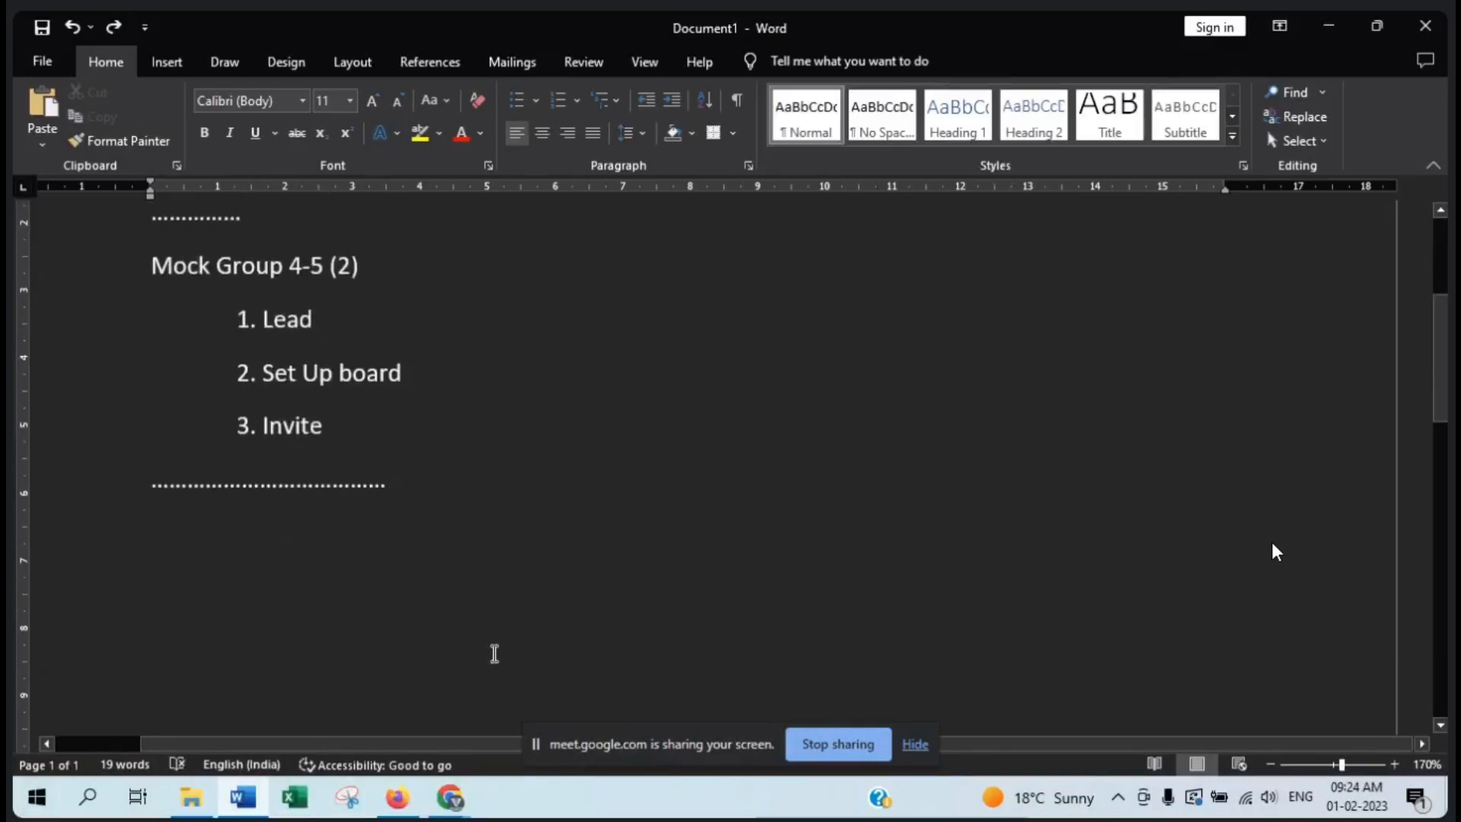
{"action": "key", "text": "Return"}
{"action": "type", "text": "B"}
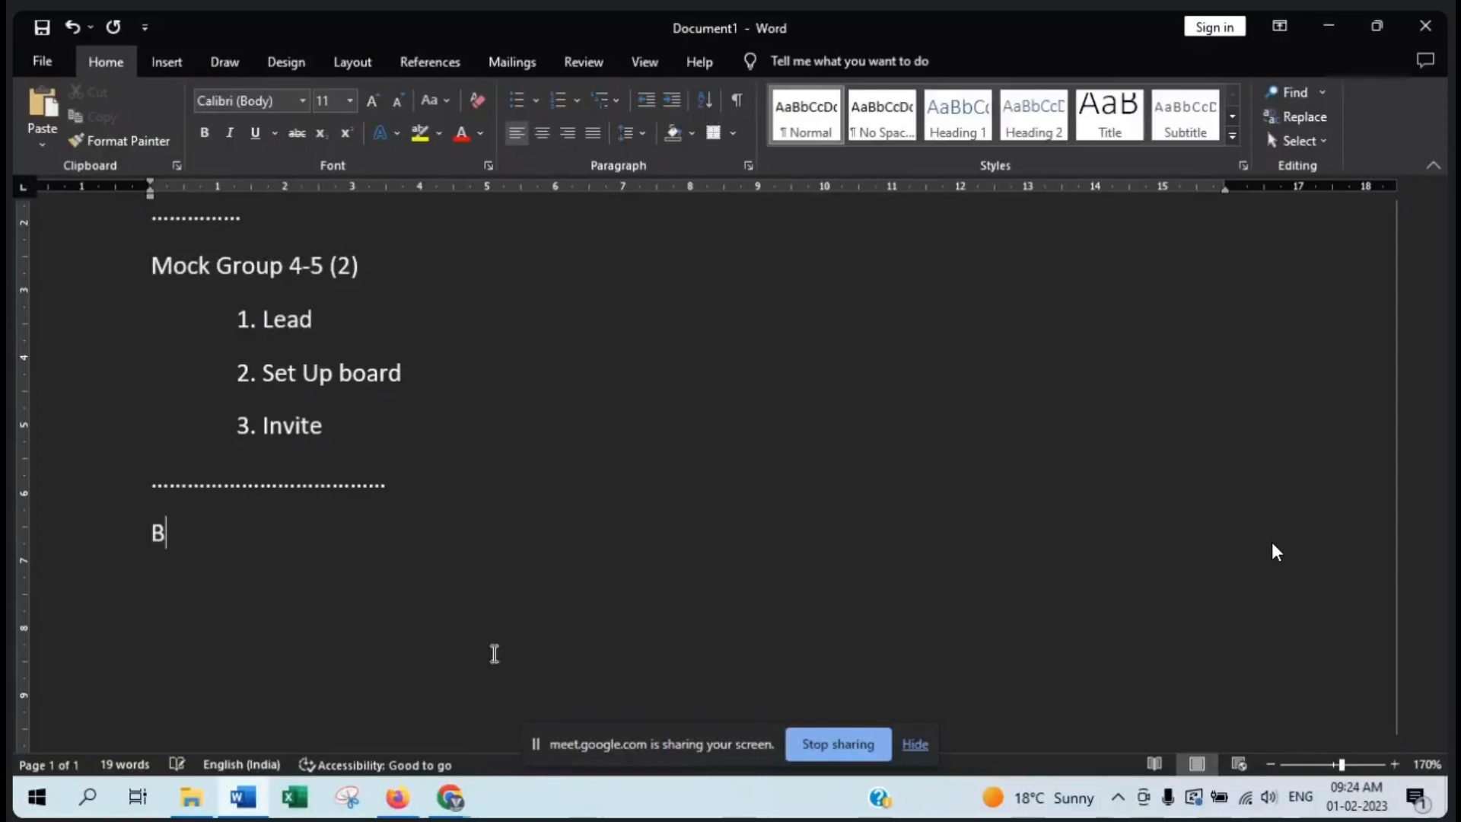
{"action": "type", "text": "ug Raise"}
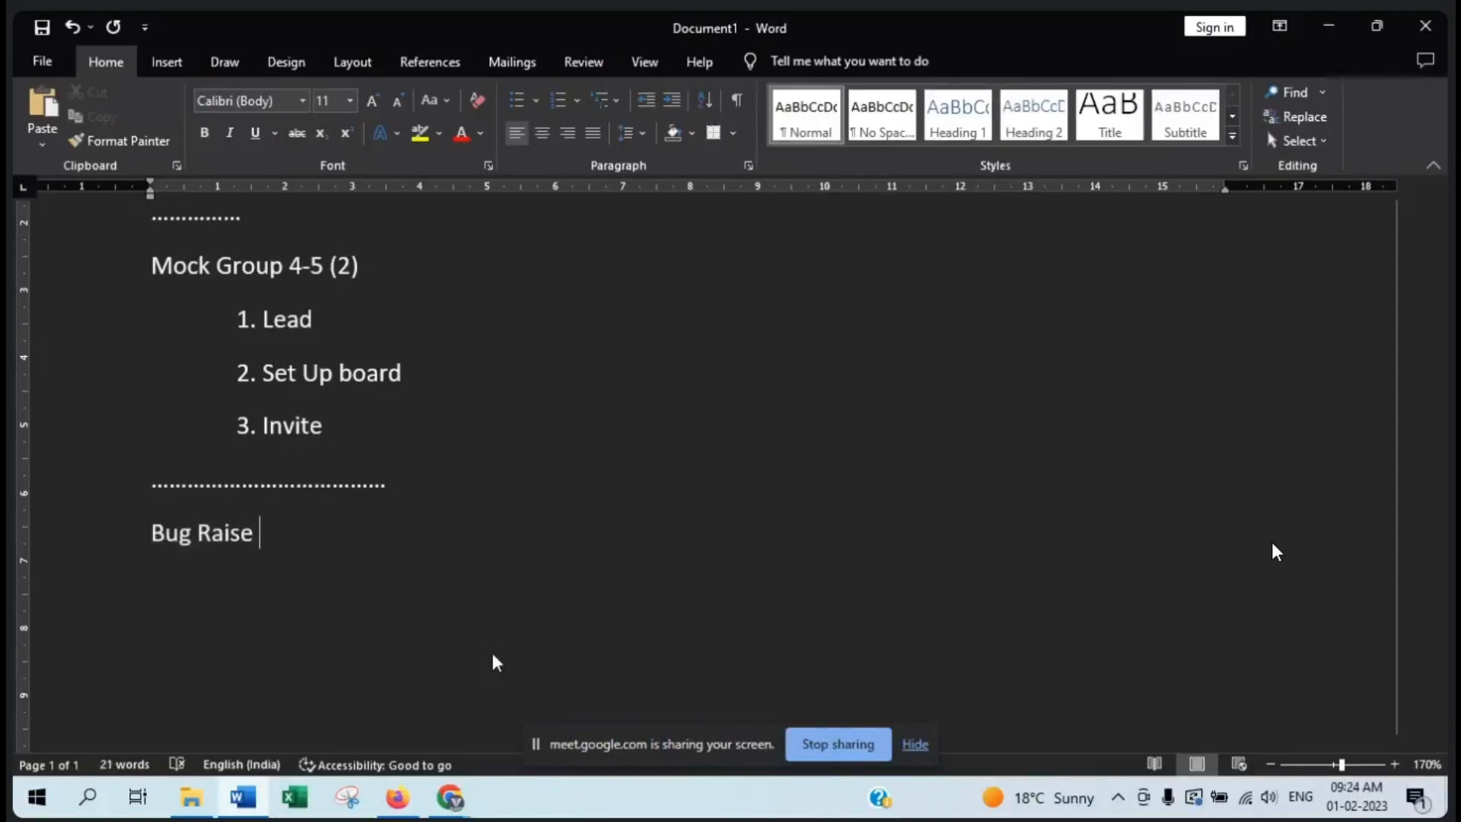
- Add the line "4 * 5 bug = 20 Bugs" under Bug Raise
{"action": "key", "text": "Return"}
{"action": "type", "text": "4 * 5 bu"}
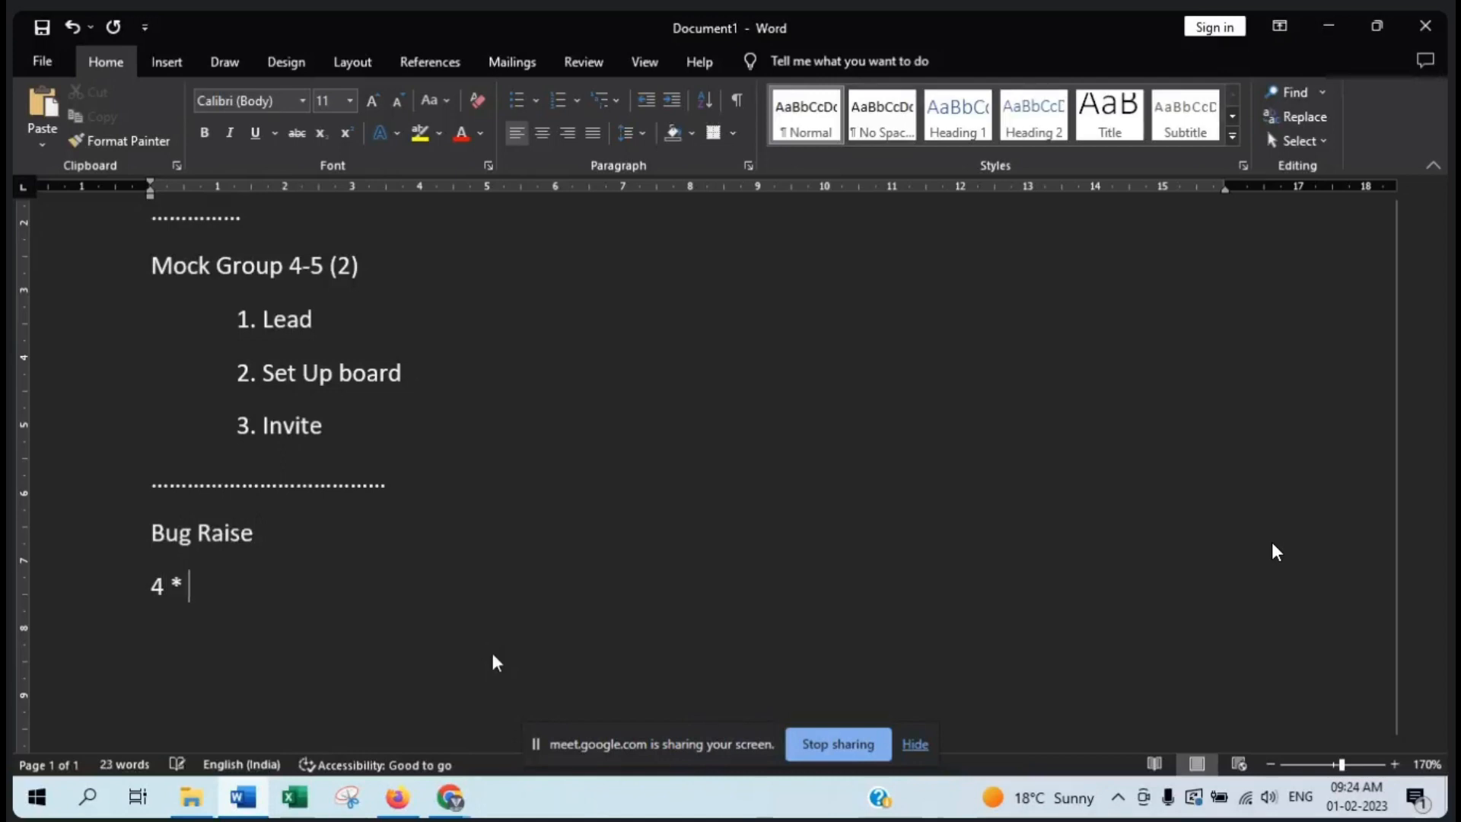
{"action": "type", "text": "g"}
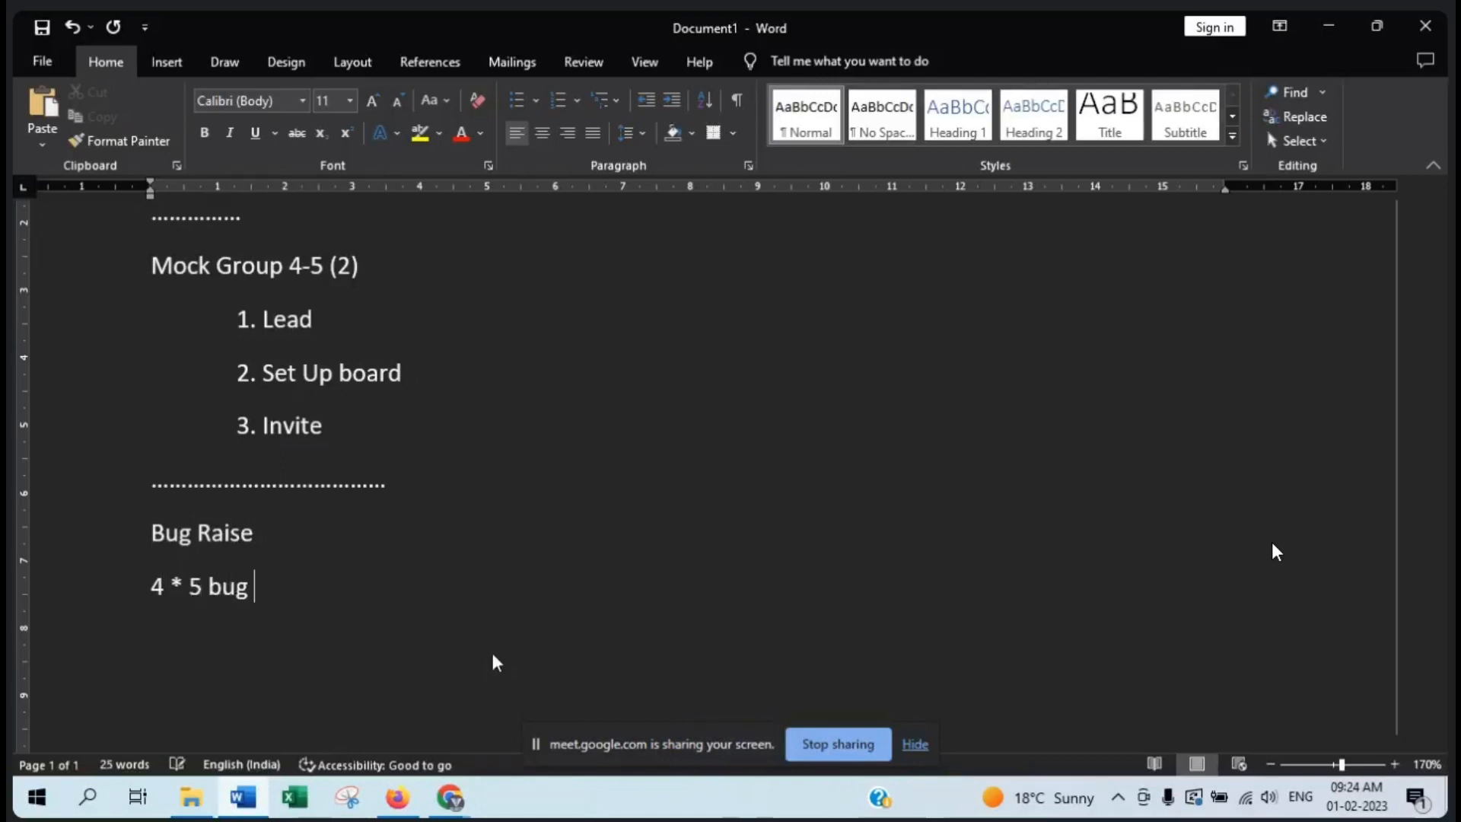
{"action": "type", "text": " = 20 Bugs"}
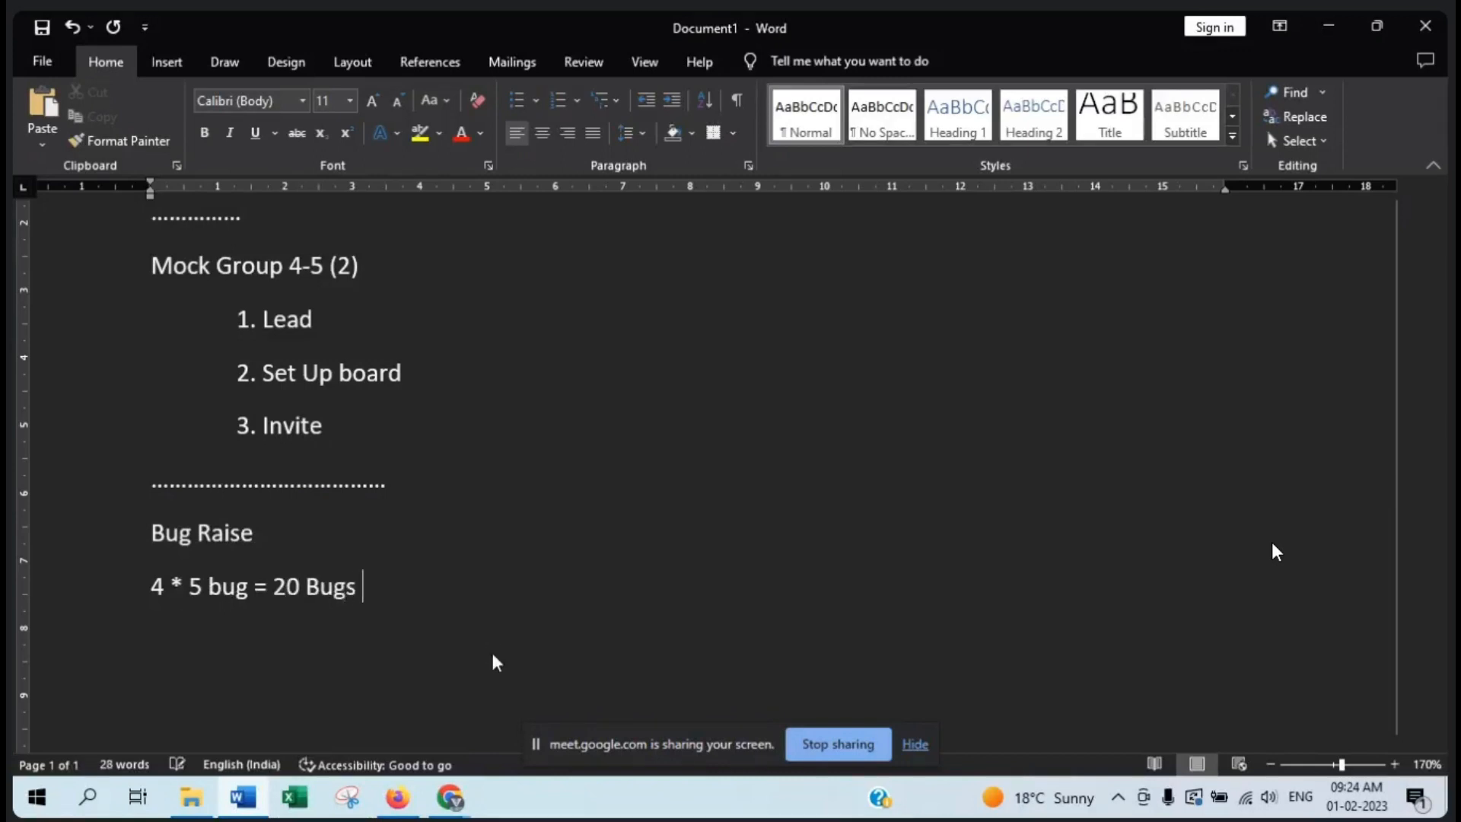
- Add a long dotted separator below the bug count, followed by a line reading "User Story", and begin a new line
{"action": "key", "text": "Return"}
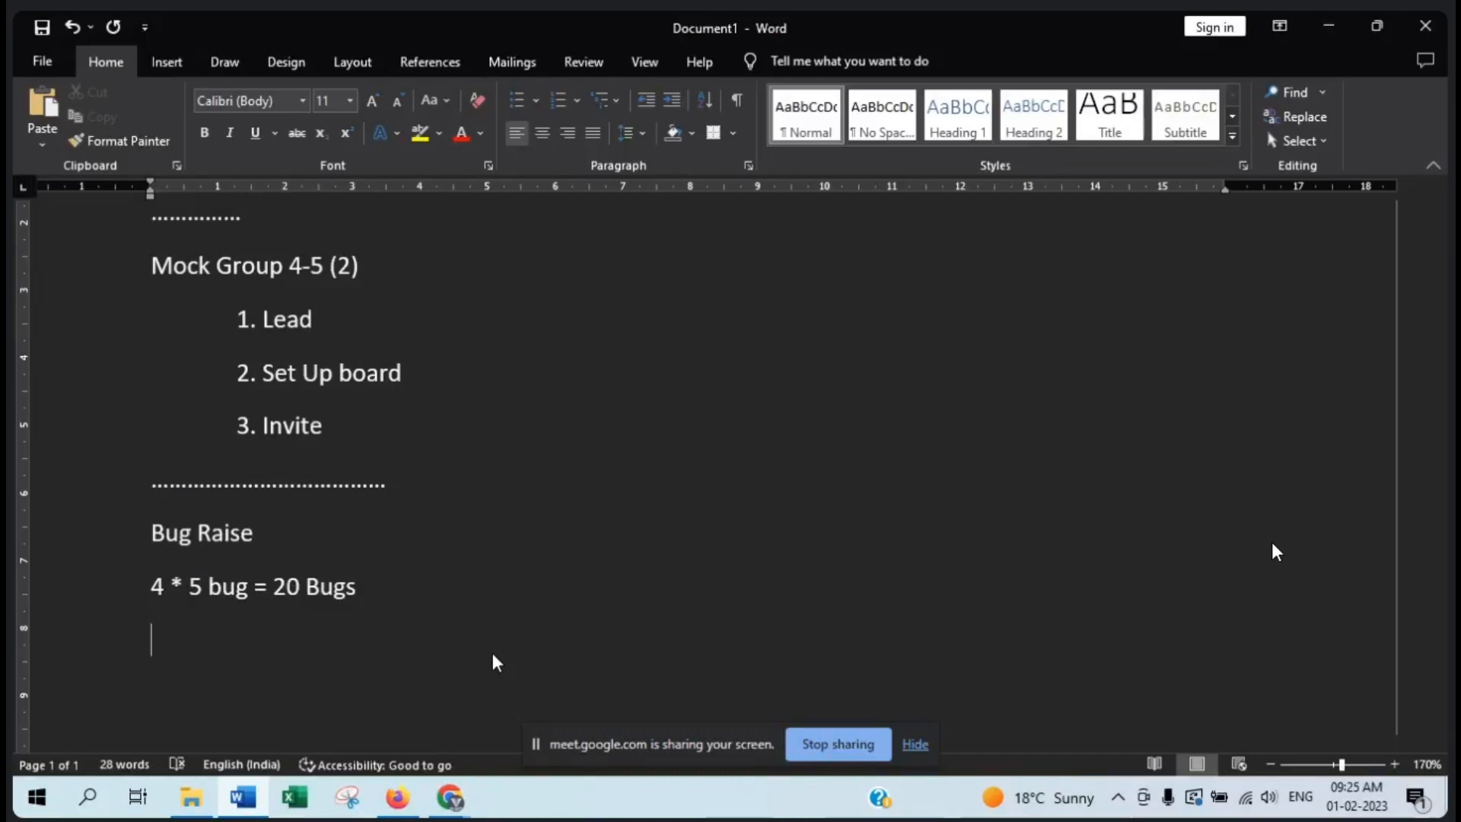
{"action": "type", "text": "...................................."}
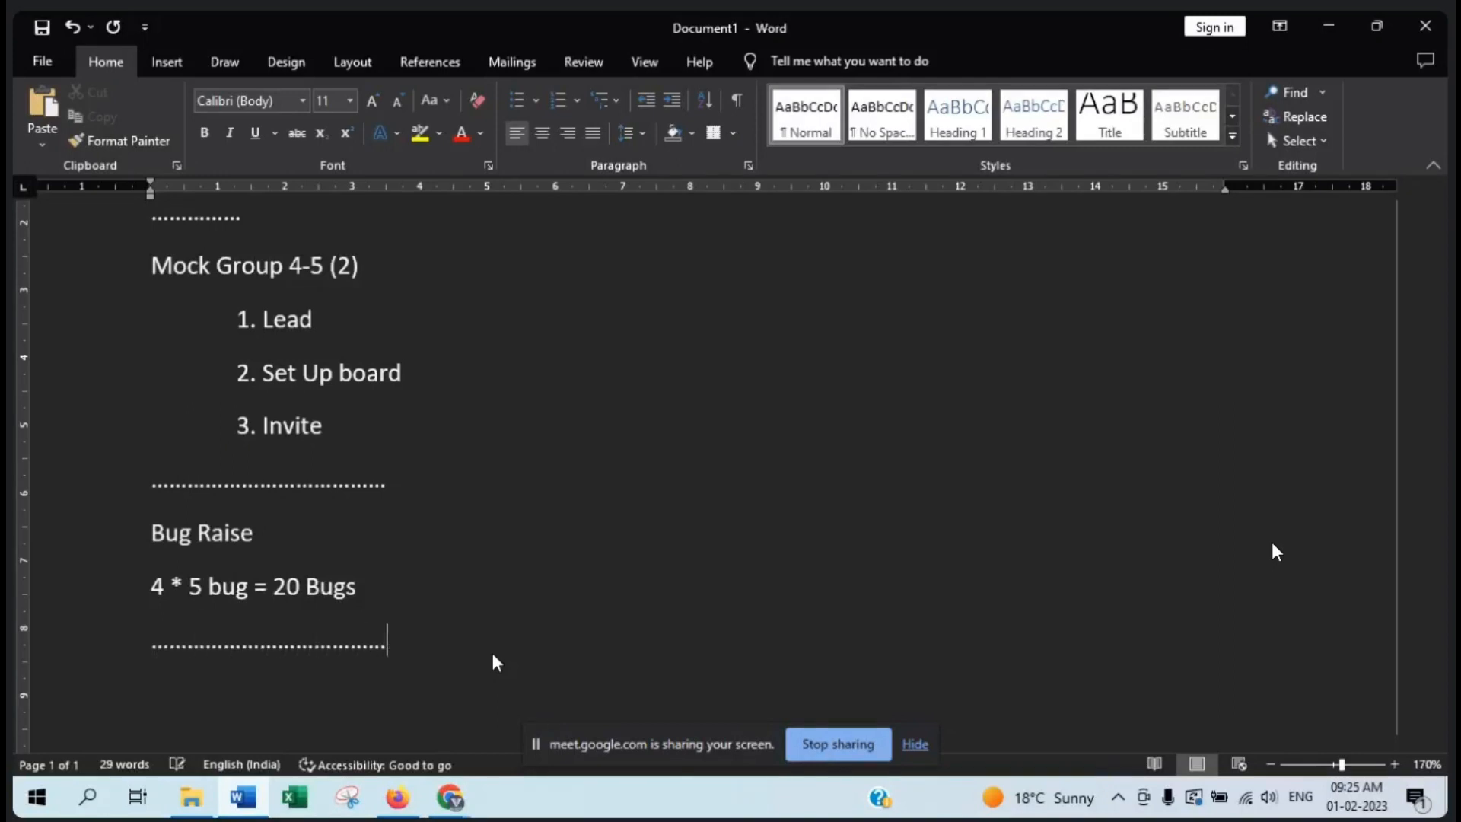
{"action": "key", "text": "Return"}
{"action": "type", "text": "User Story"}
{"action": "key", "text": "Return"}
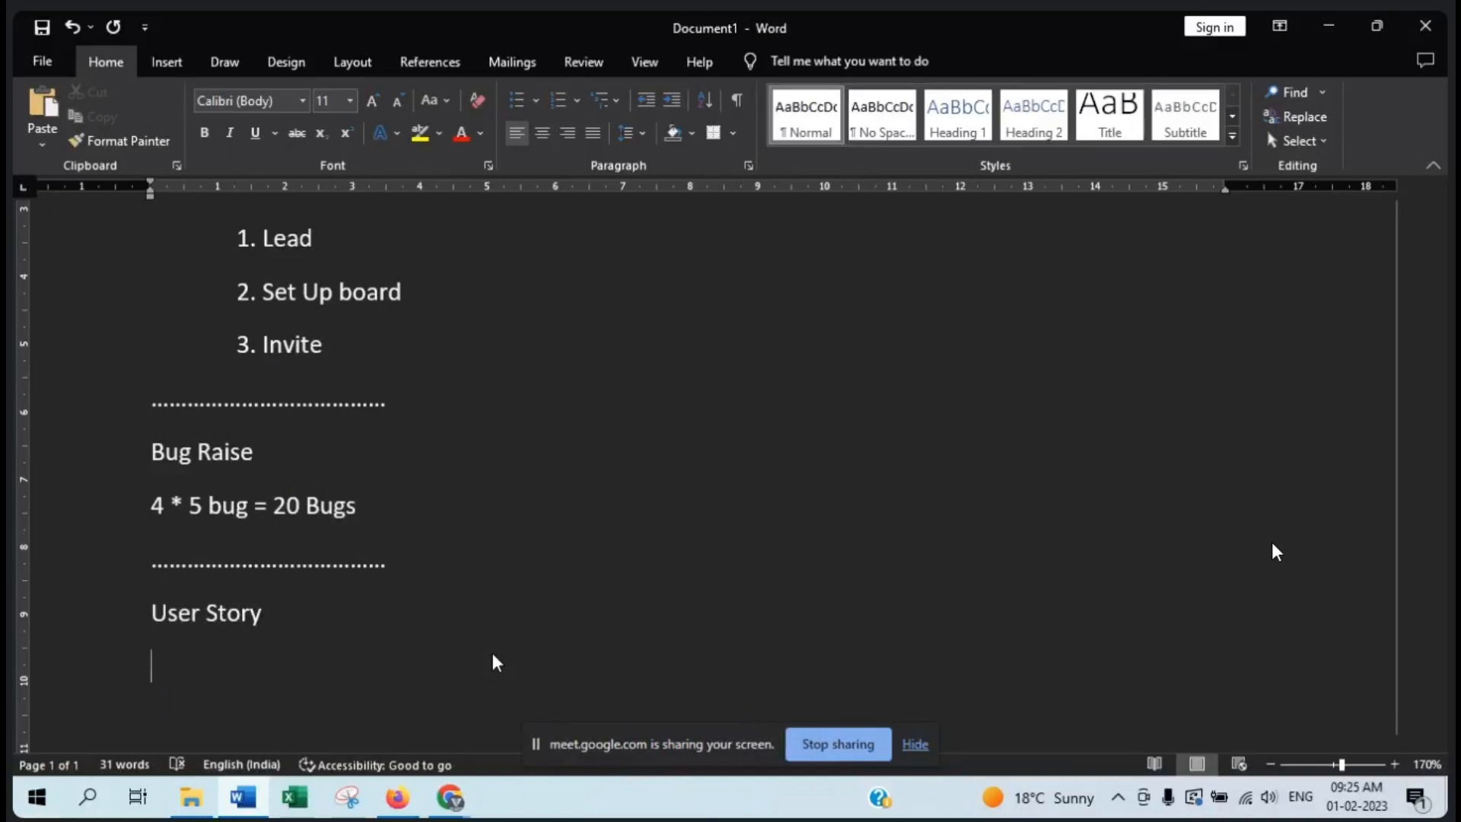
- Switch to Jira in Firefox, start creating a new issue in the HealthCare project and set its issue type to Story
{"action": "left_click", "coordinate": [449, 796]}
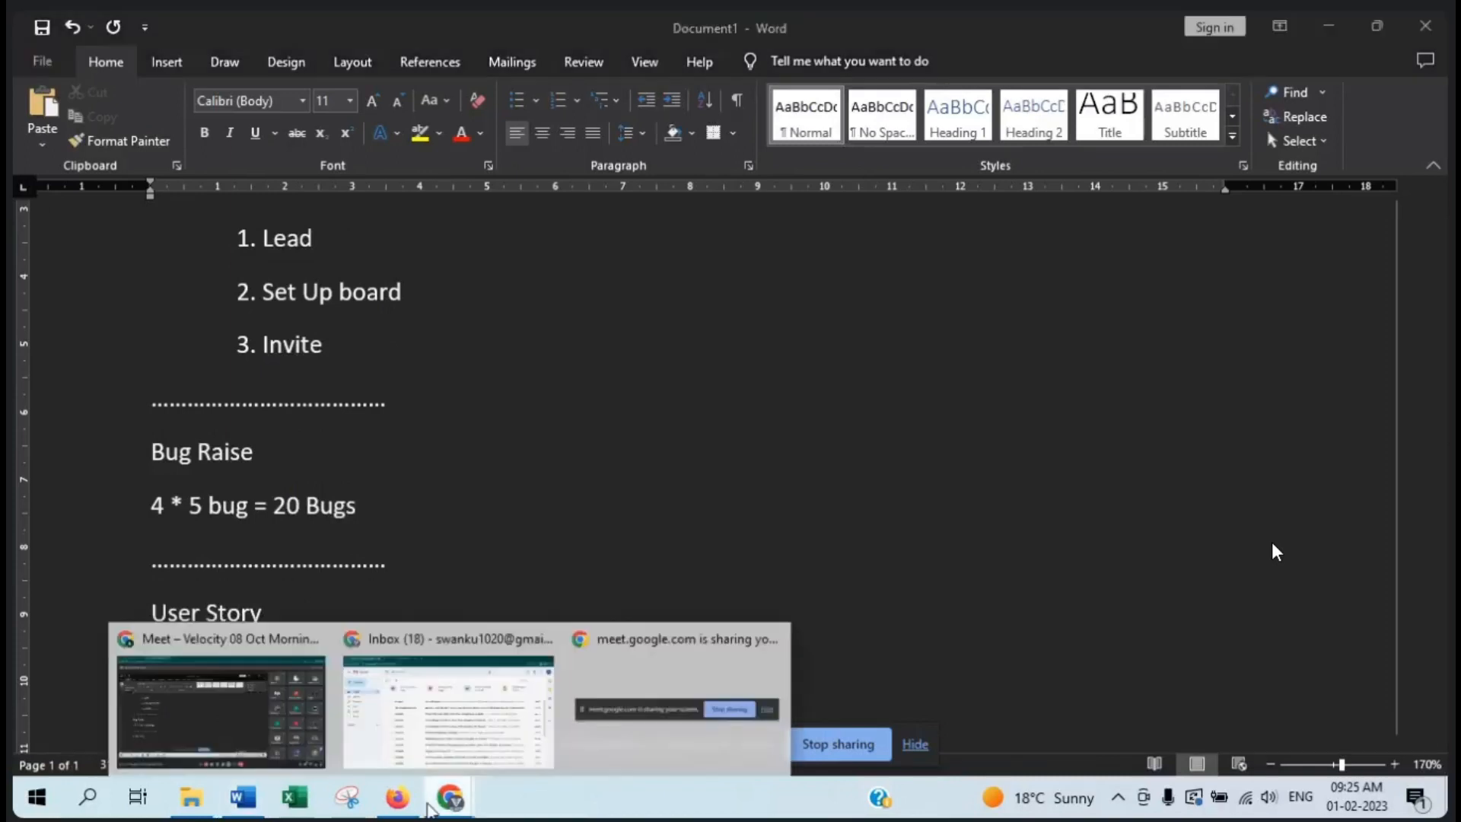
{"action": "left_click", "coordinate": [398, 797]}
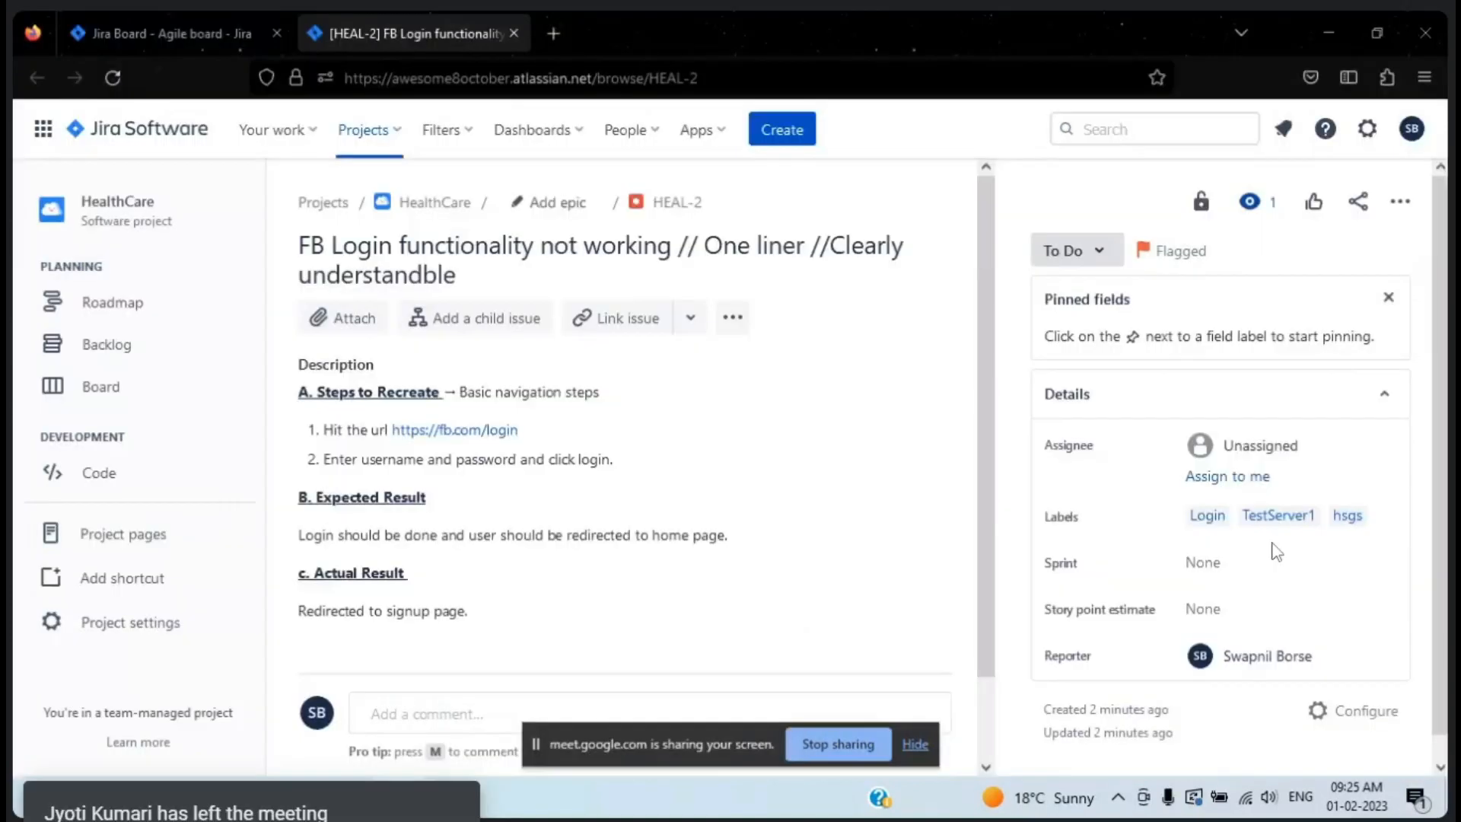
{"action": "left_click", "coordinate": [769, 131]}
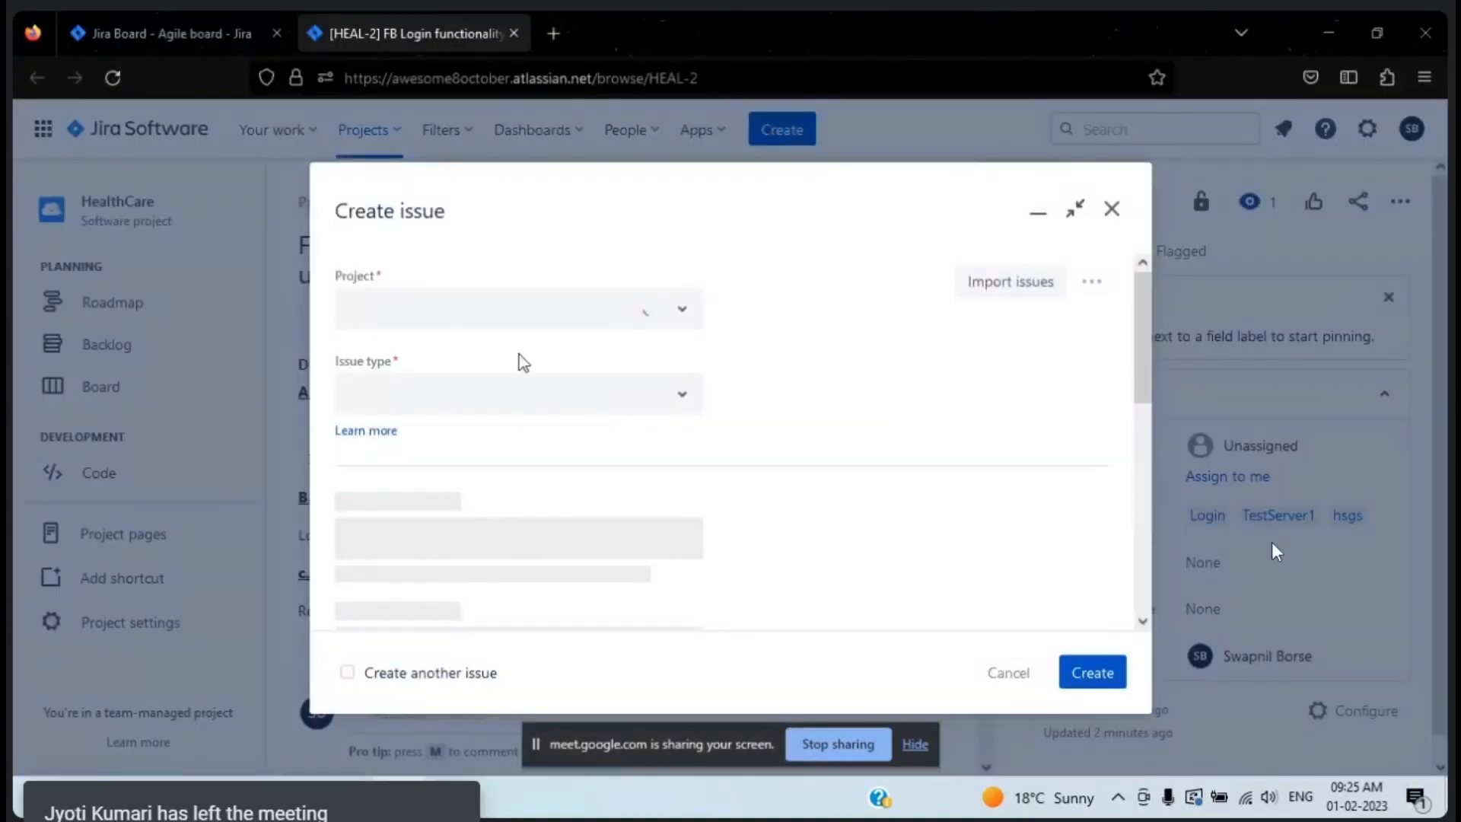
{"action": "left_click", "coordinate": [542, 373]}
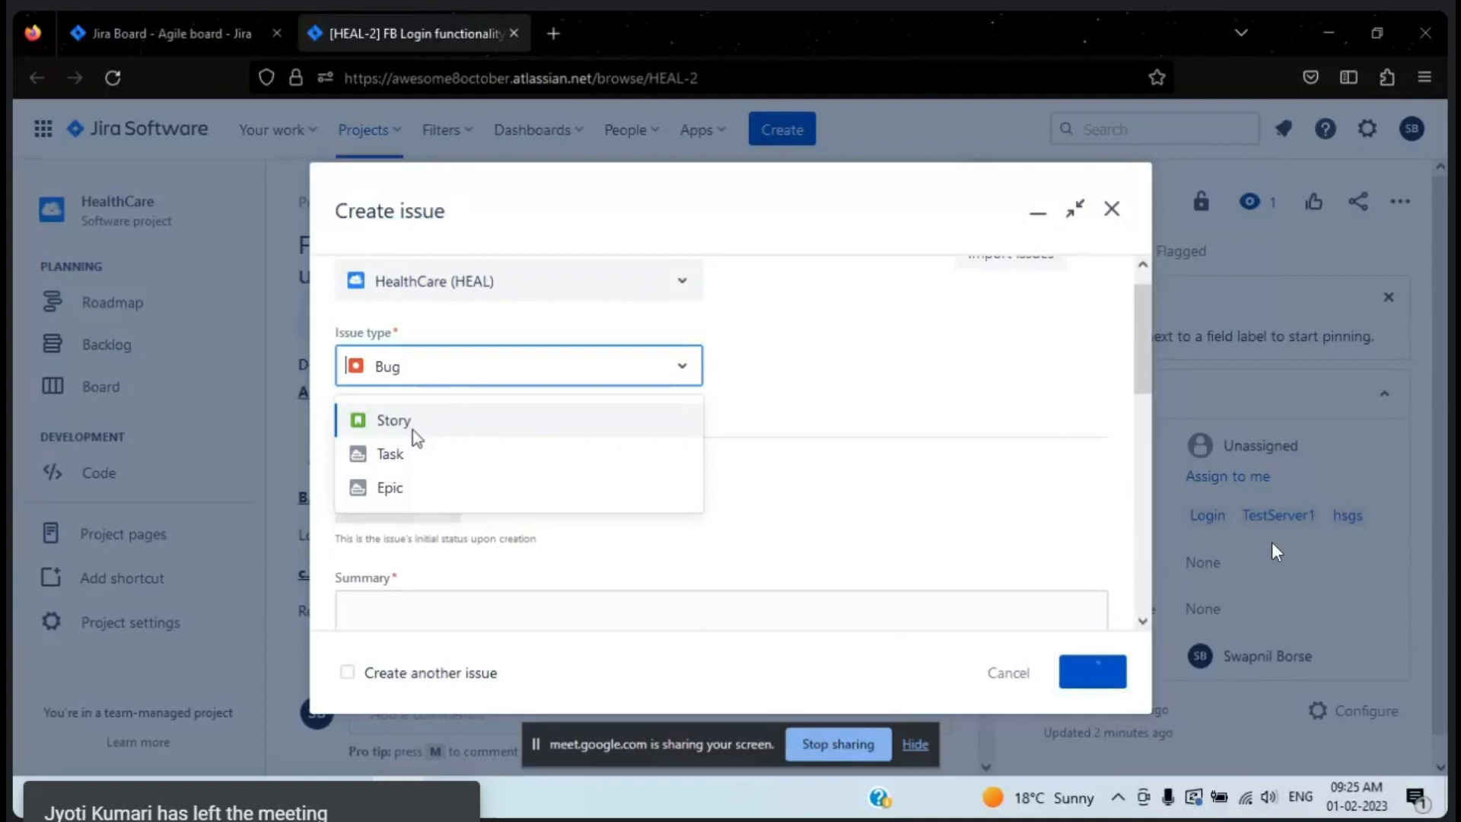
{"action": "key", "text": "Return"}
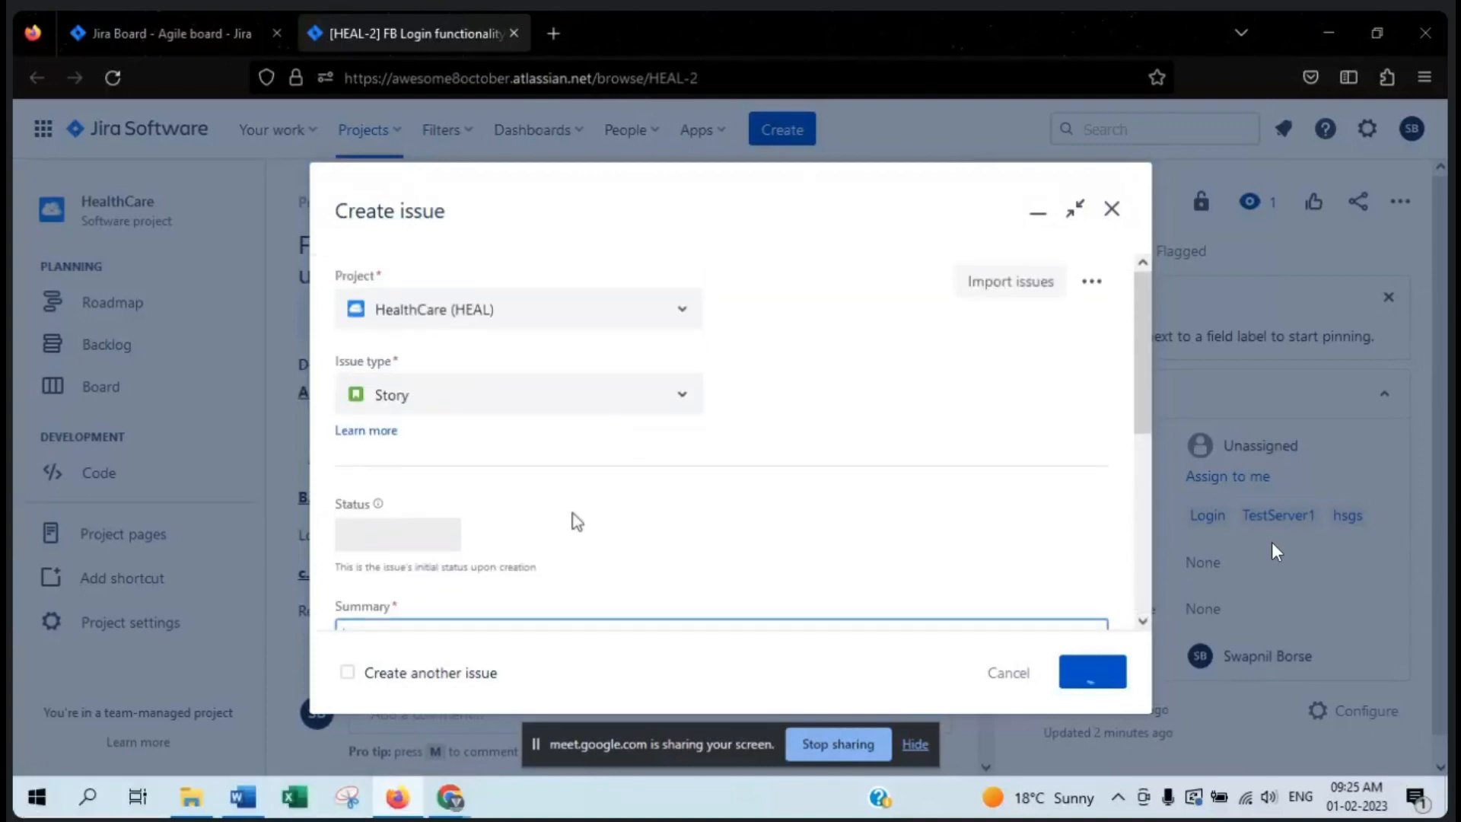
- Enter "Desc" and "Acc Cri" on separate lines in the new story's description
{"action": "left_click", "coordinate": [434, 493]}
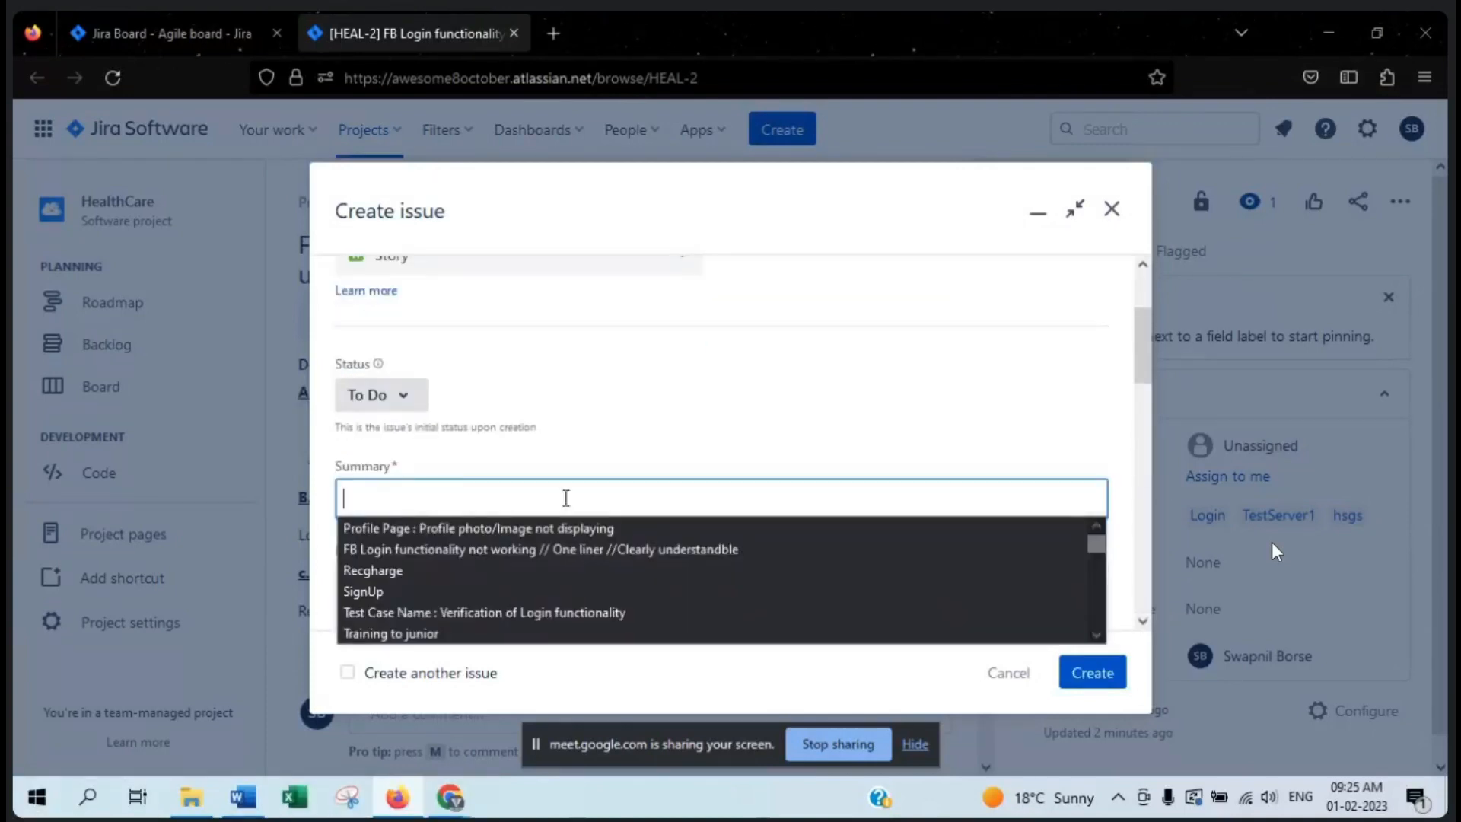
{"action": "left_click", "coordinate": [758, 414]}
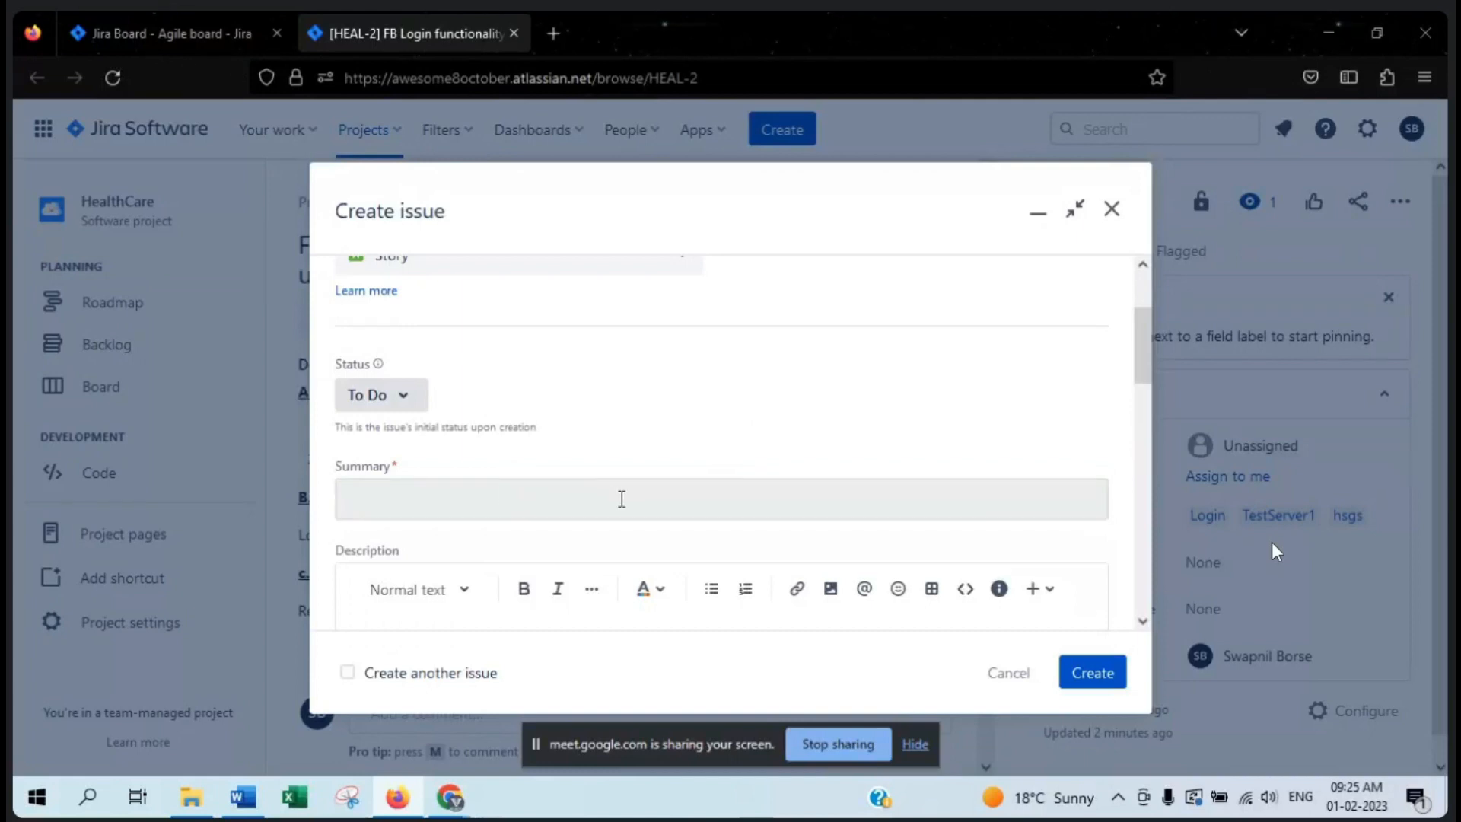
{"action": "scroll", "coordinate": [598, 512], "scroll_direction": "down", "scroll_amount": 3}
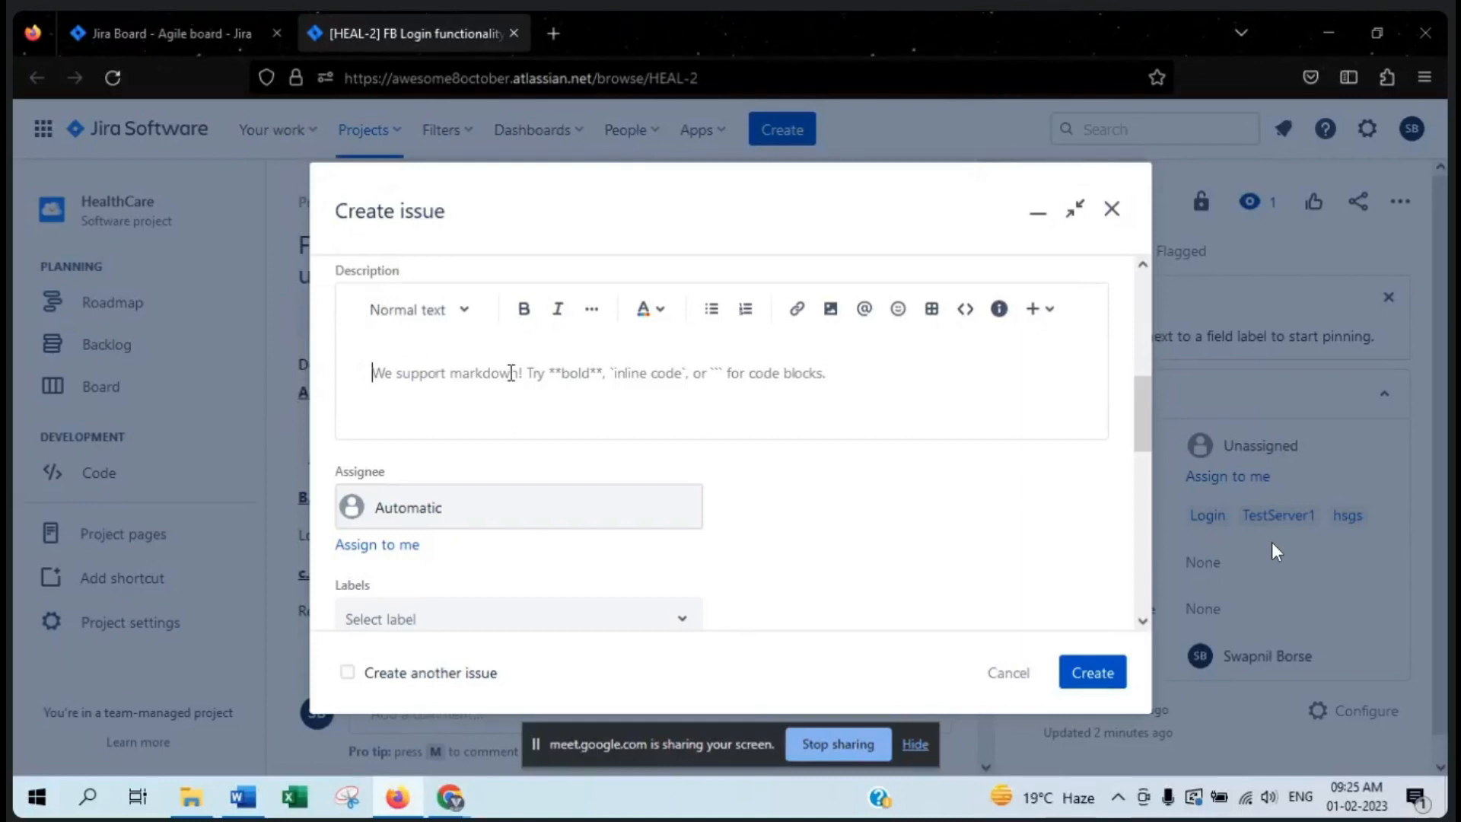
{"action": "type", "text": "Desc"}
{"action": "key", "text": "Return"}
{"action": "type", "text": "Acc Cri"}
{"action": "key", "text": "Return"}
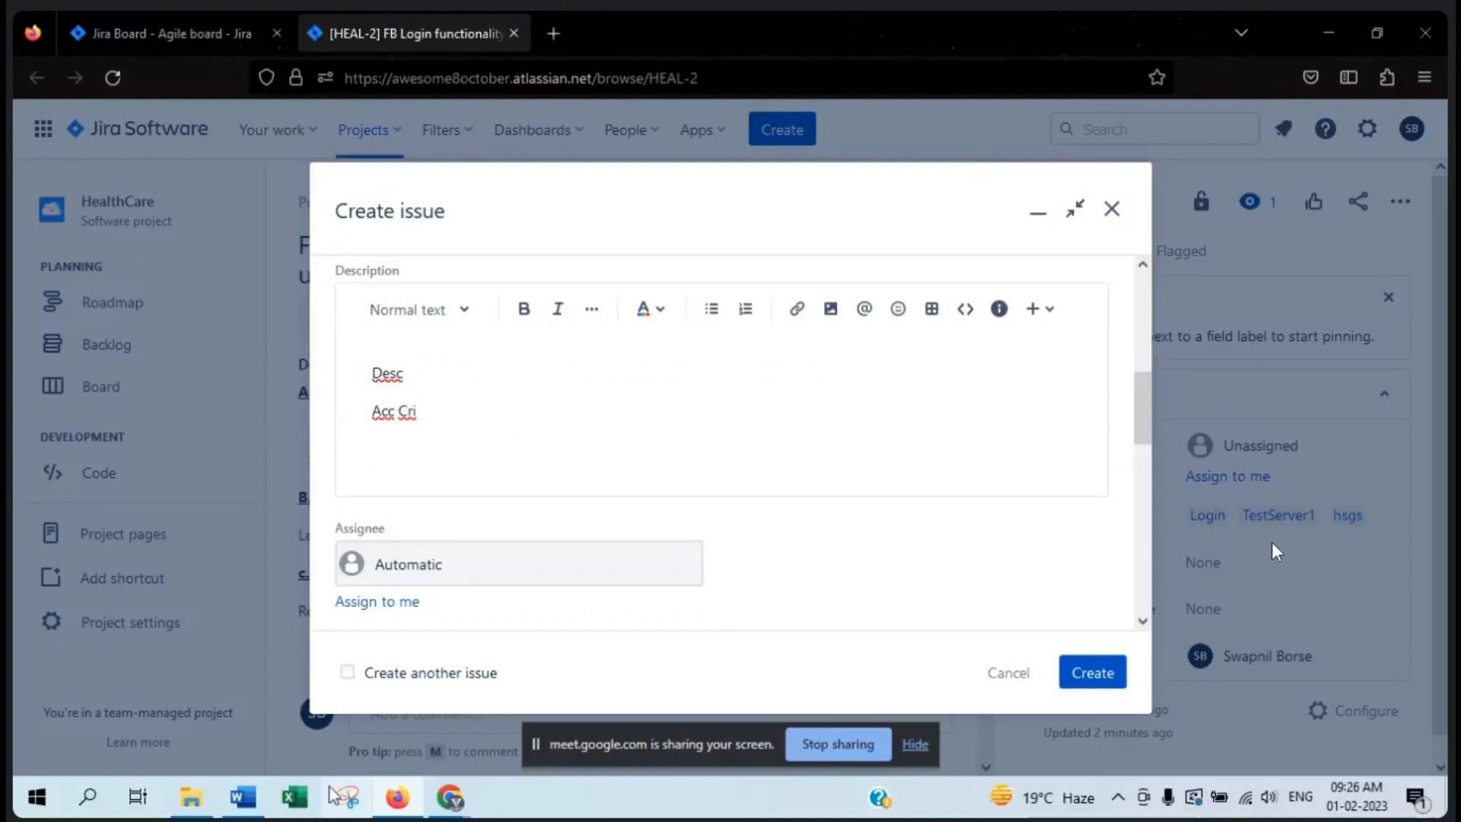
- Switch back to the Word document and add the line "3 User stories *4 = 12 Stories" under User Story
{"action": "left_click", "coordinate": [253, 799]}
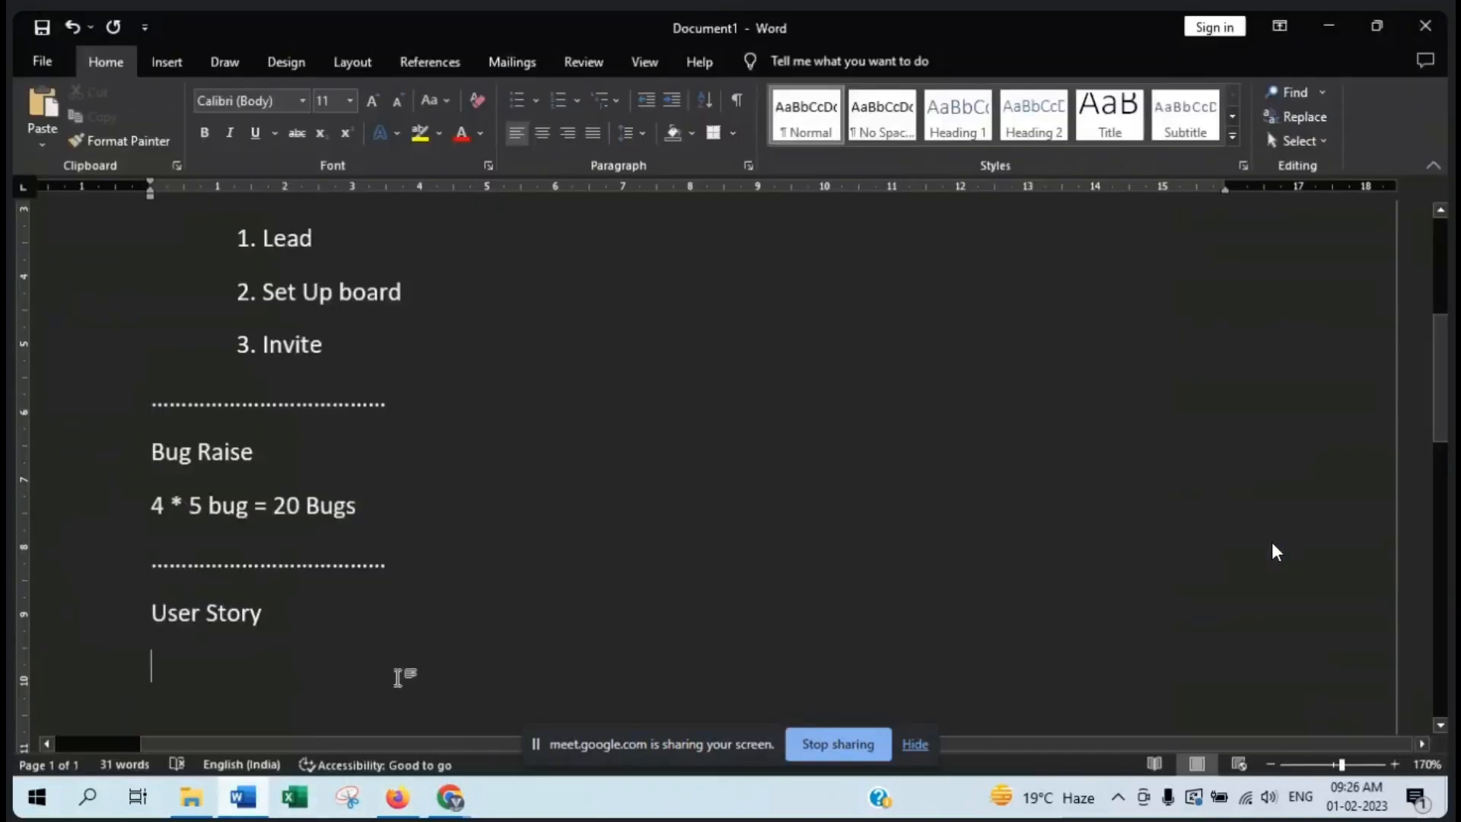
{"action": "type", "text": "3 Us"}
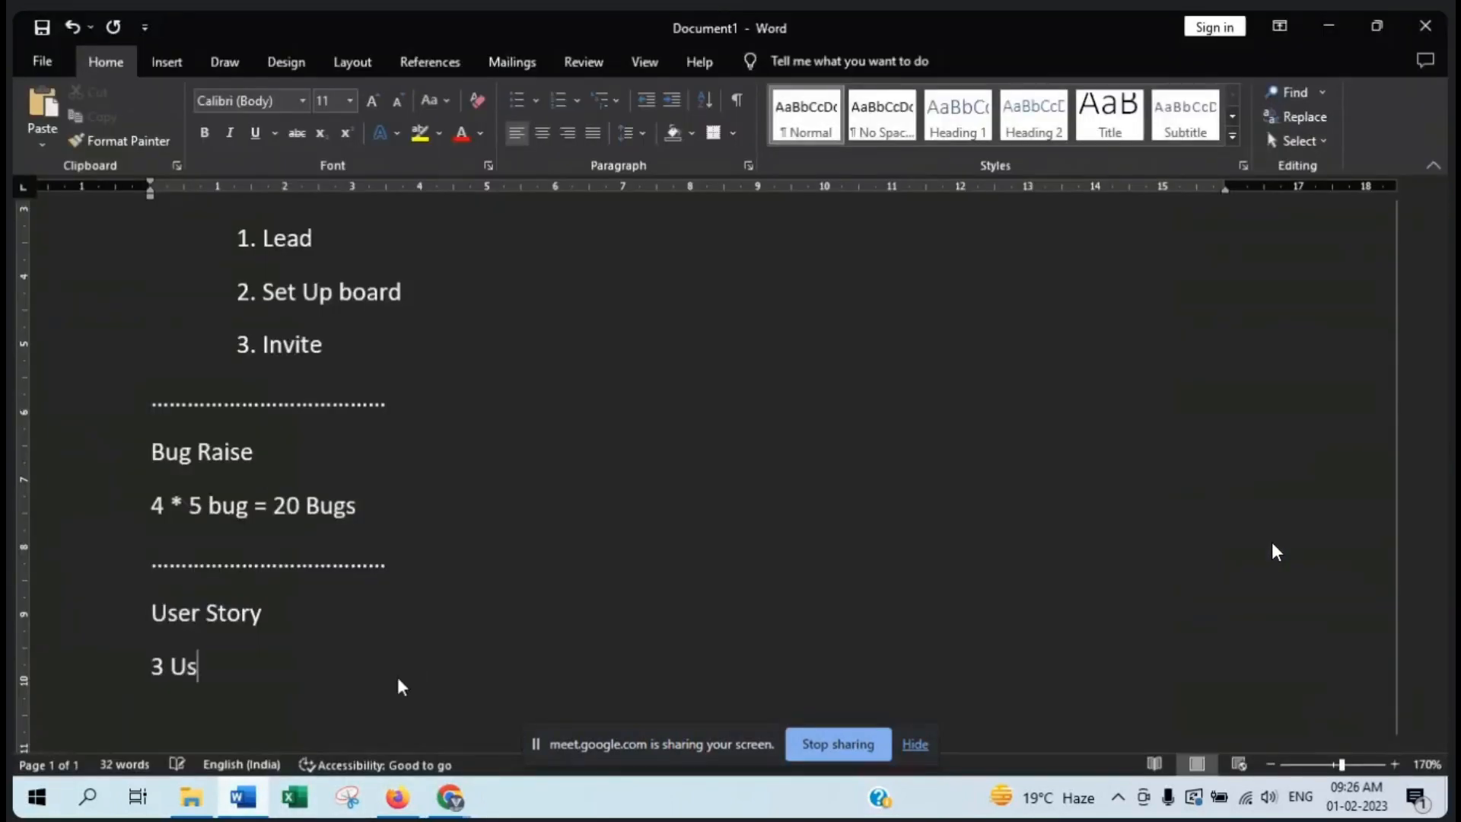
{"action": "type", "text": "er stories "}
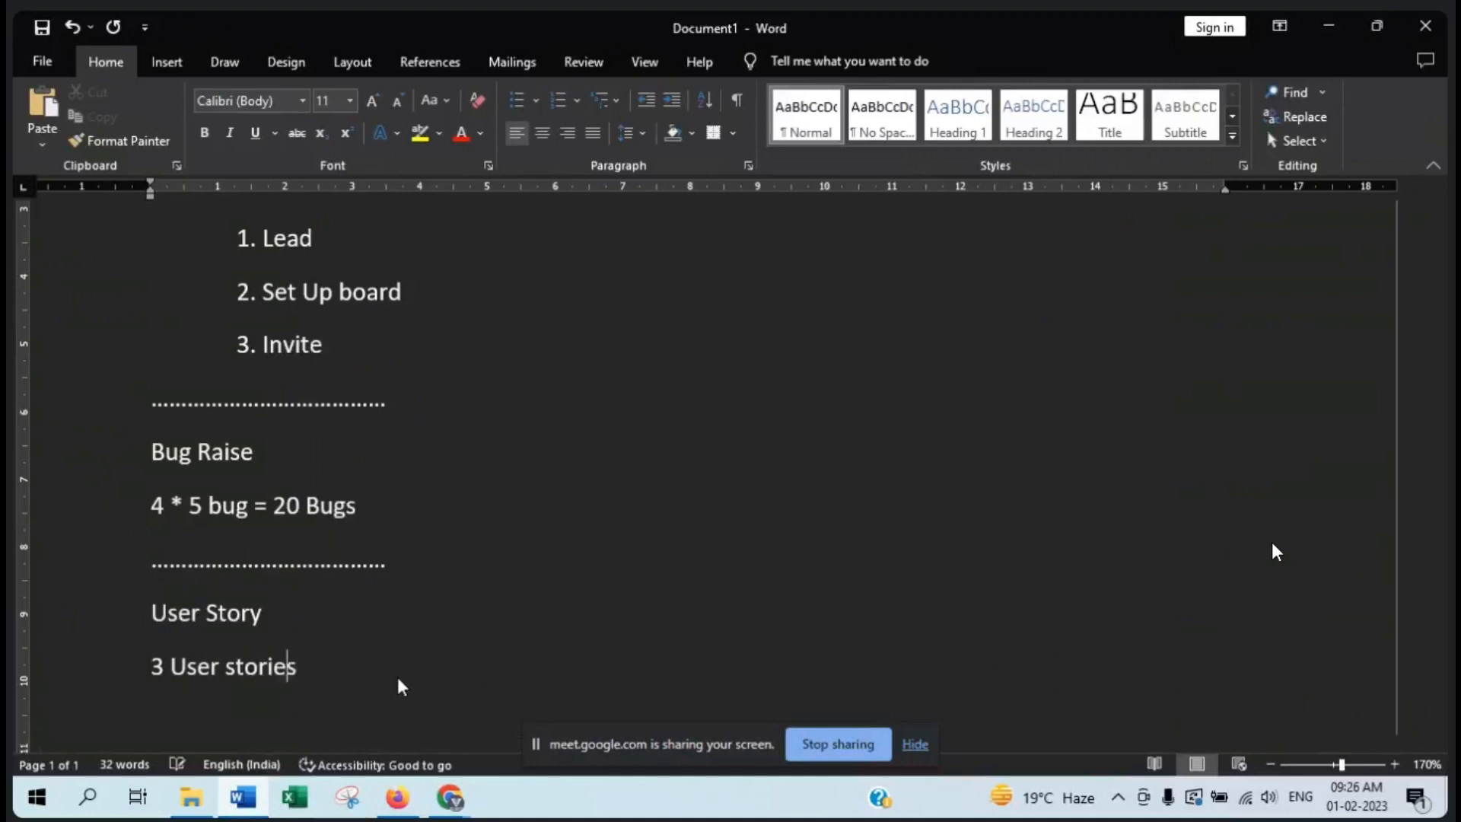
{"action": "type", "text": "*4 = 12 Stories"}
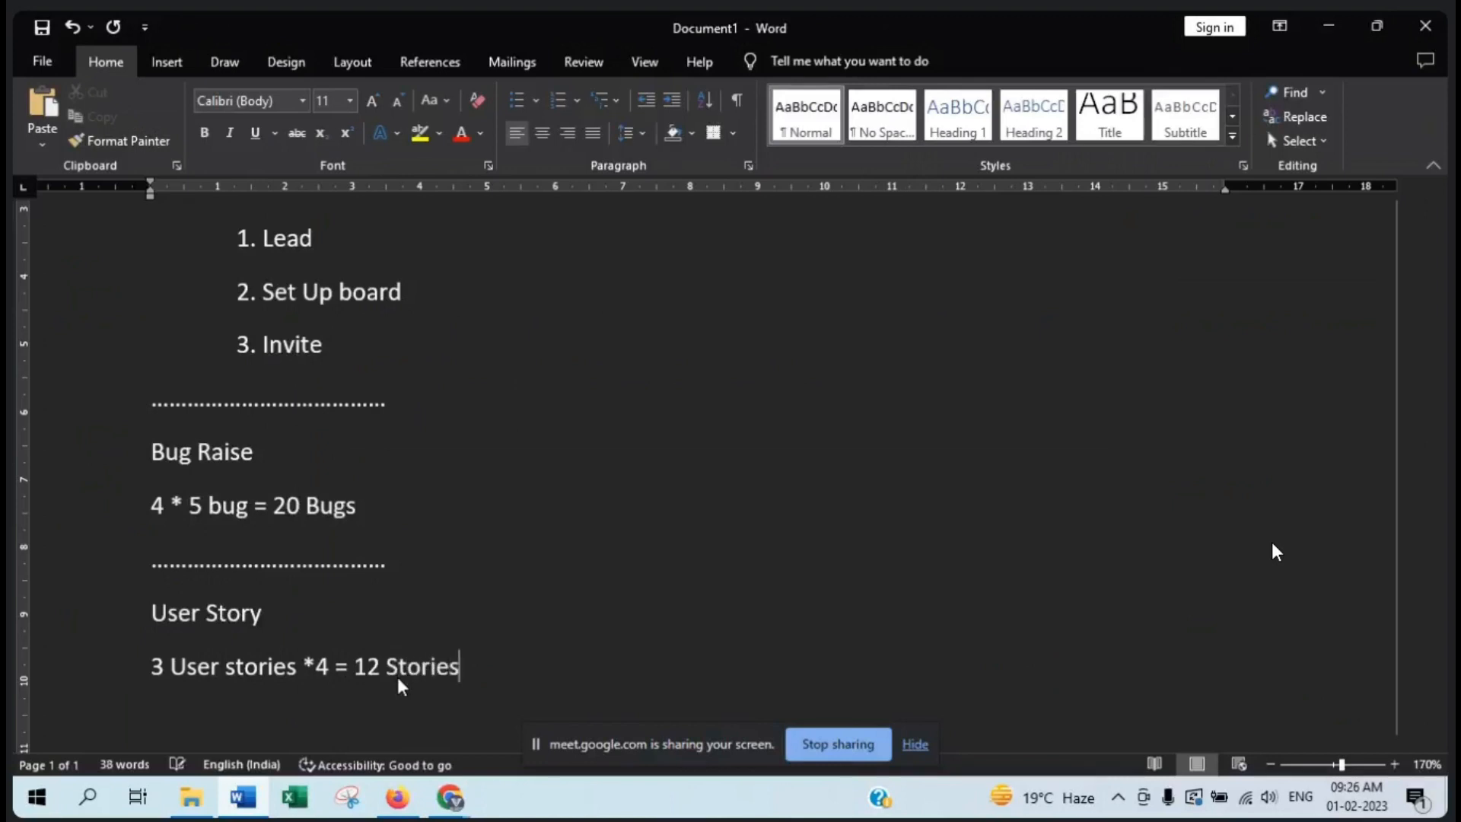